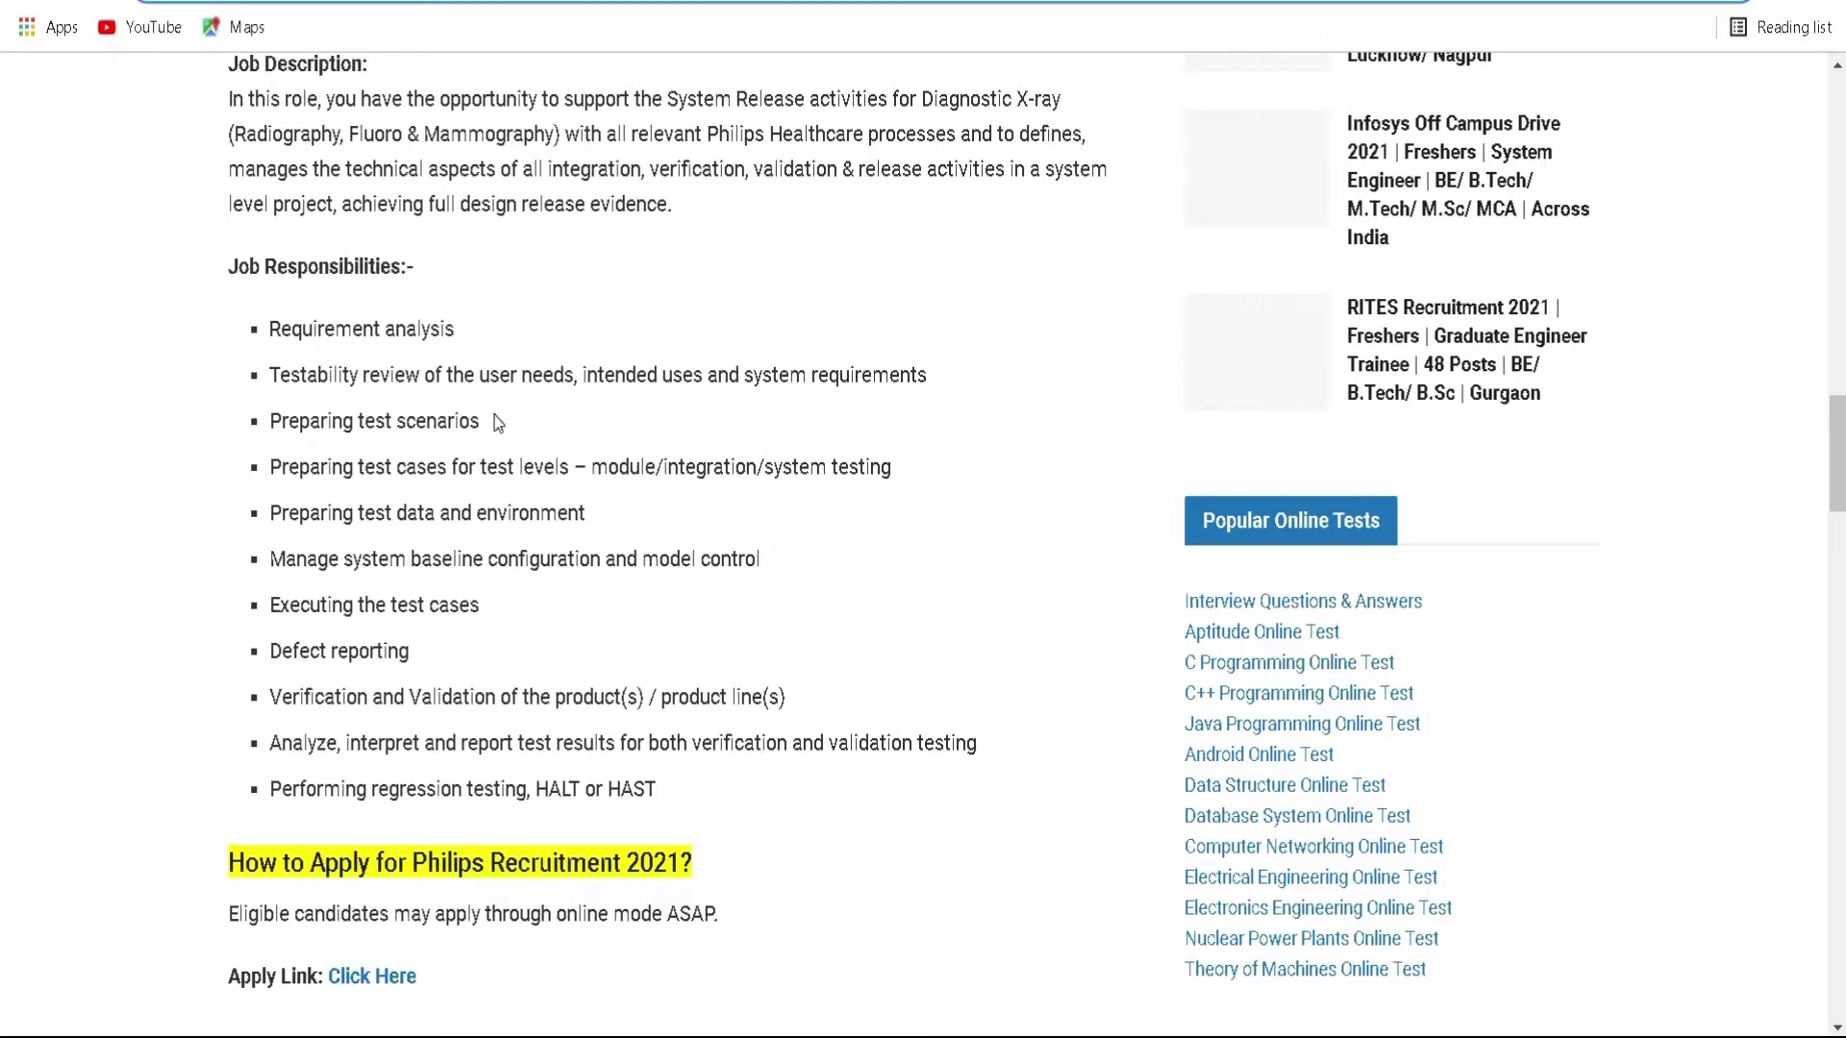
# Follow the 'Click Here' apply link under 'How to Apply for Philips Recruitment 2021?'
pyautogui.scroll(-3, 494, 420)
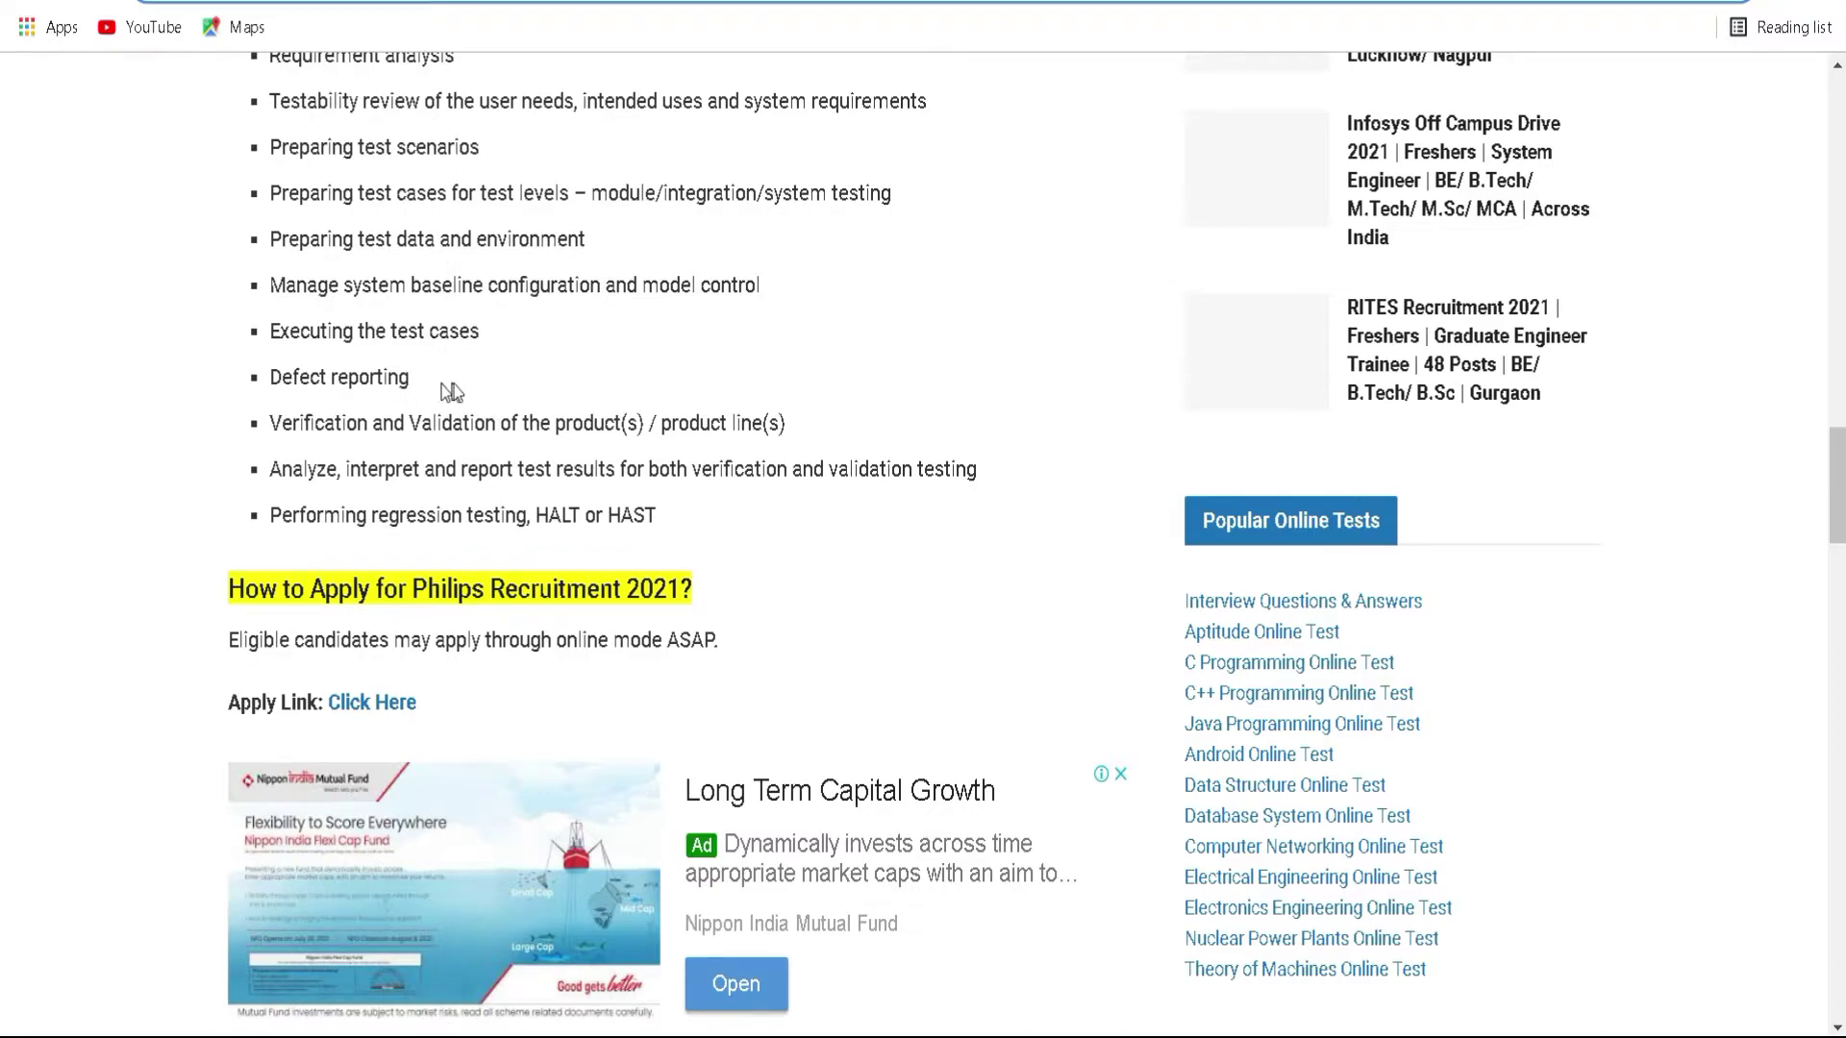
pyautogui.scroll(-1, 445, 387)
pyautogui.scroll(3, 434, 387)
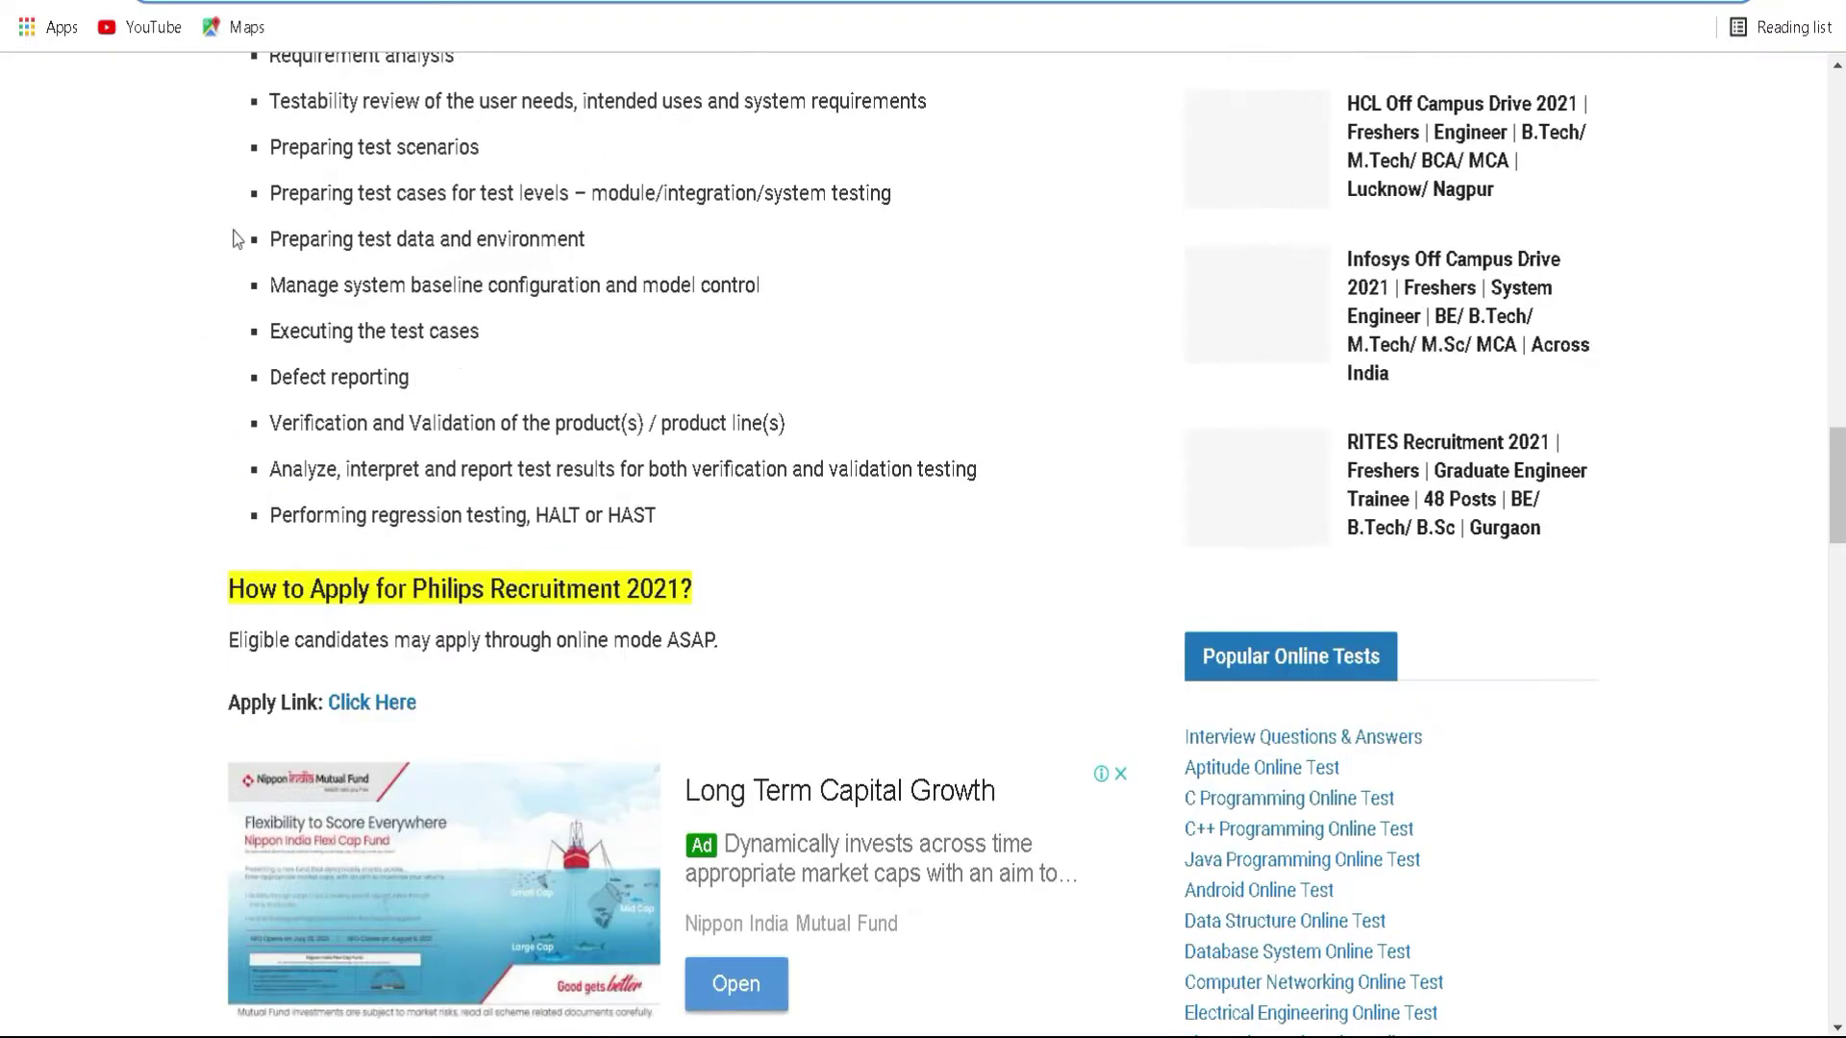
pyautogui.scroll(1, 511, 415)
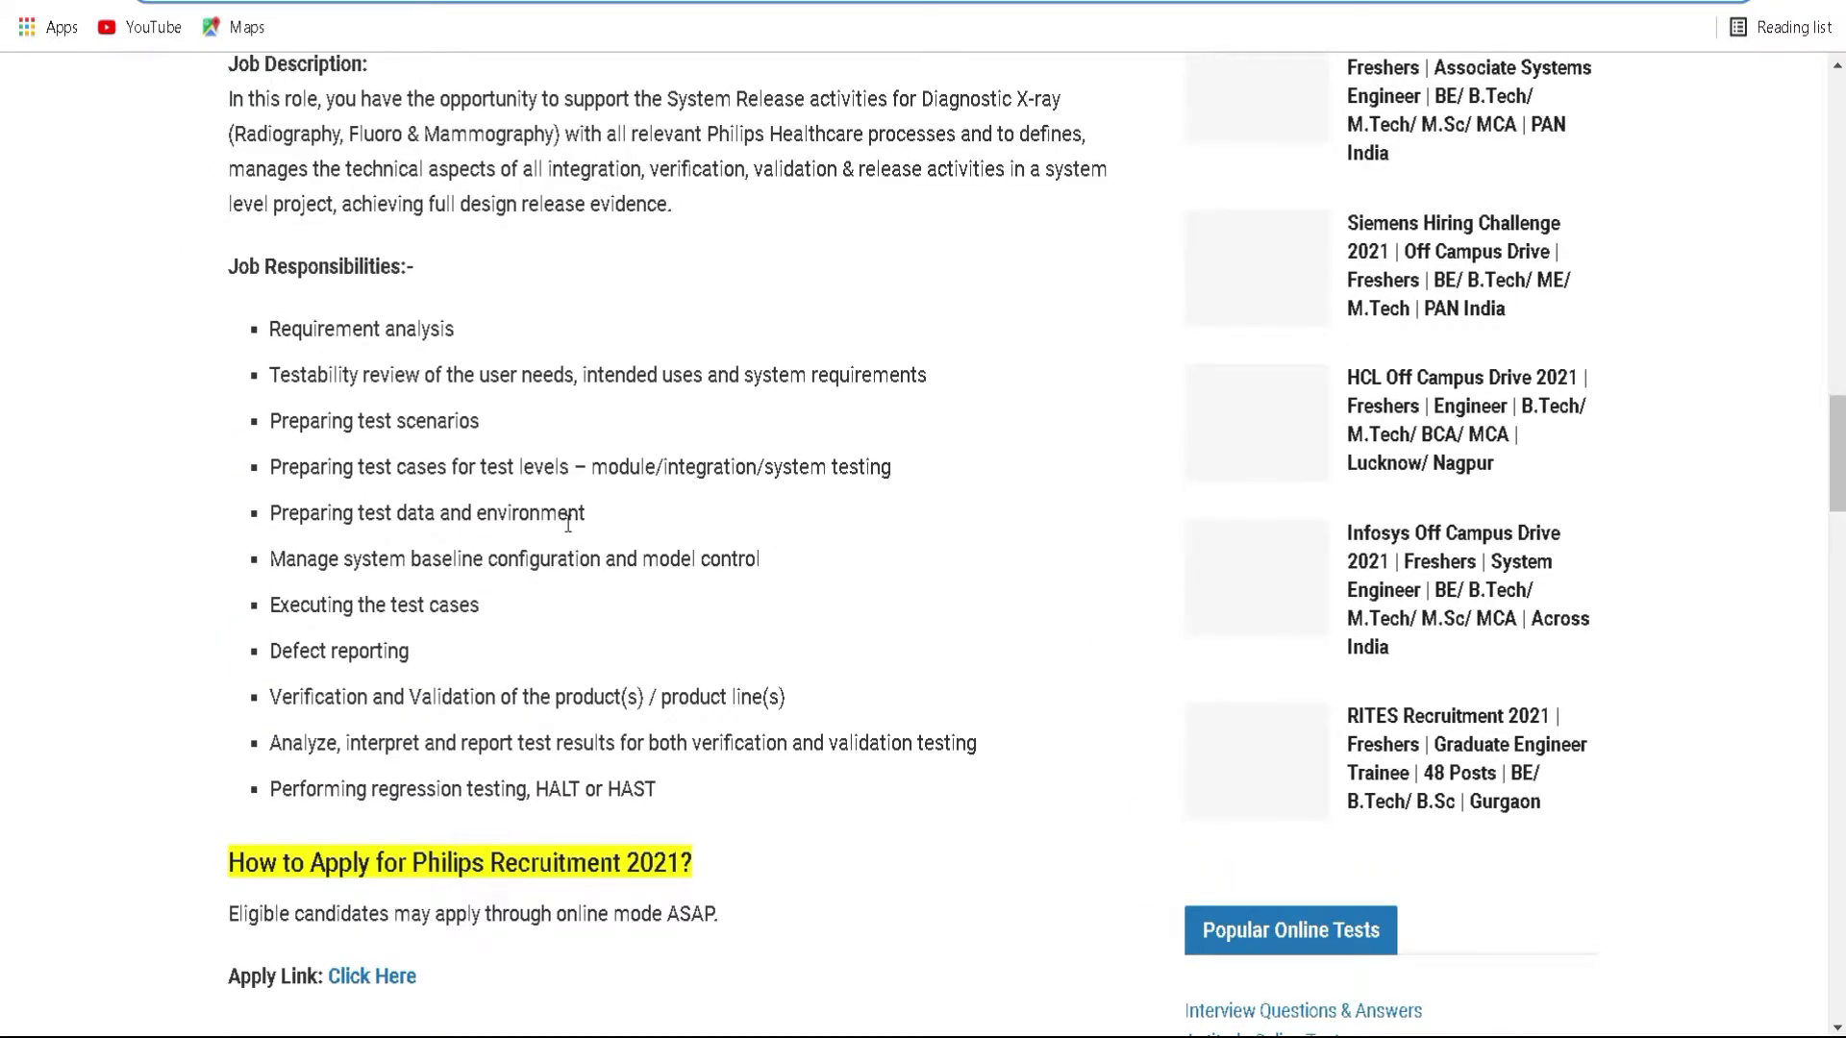
pyautogui.scroll(-3, 567, 524)
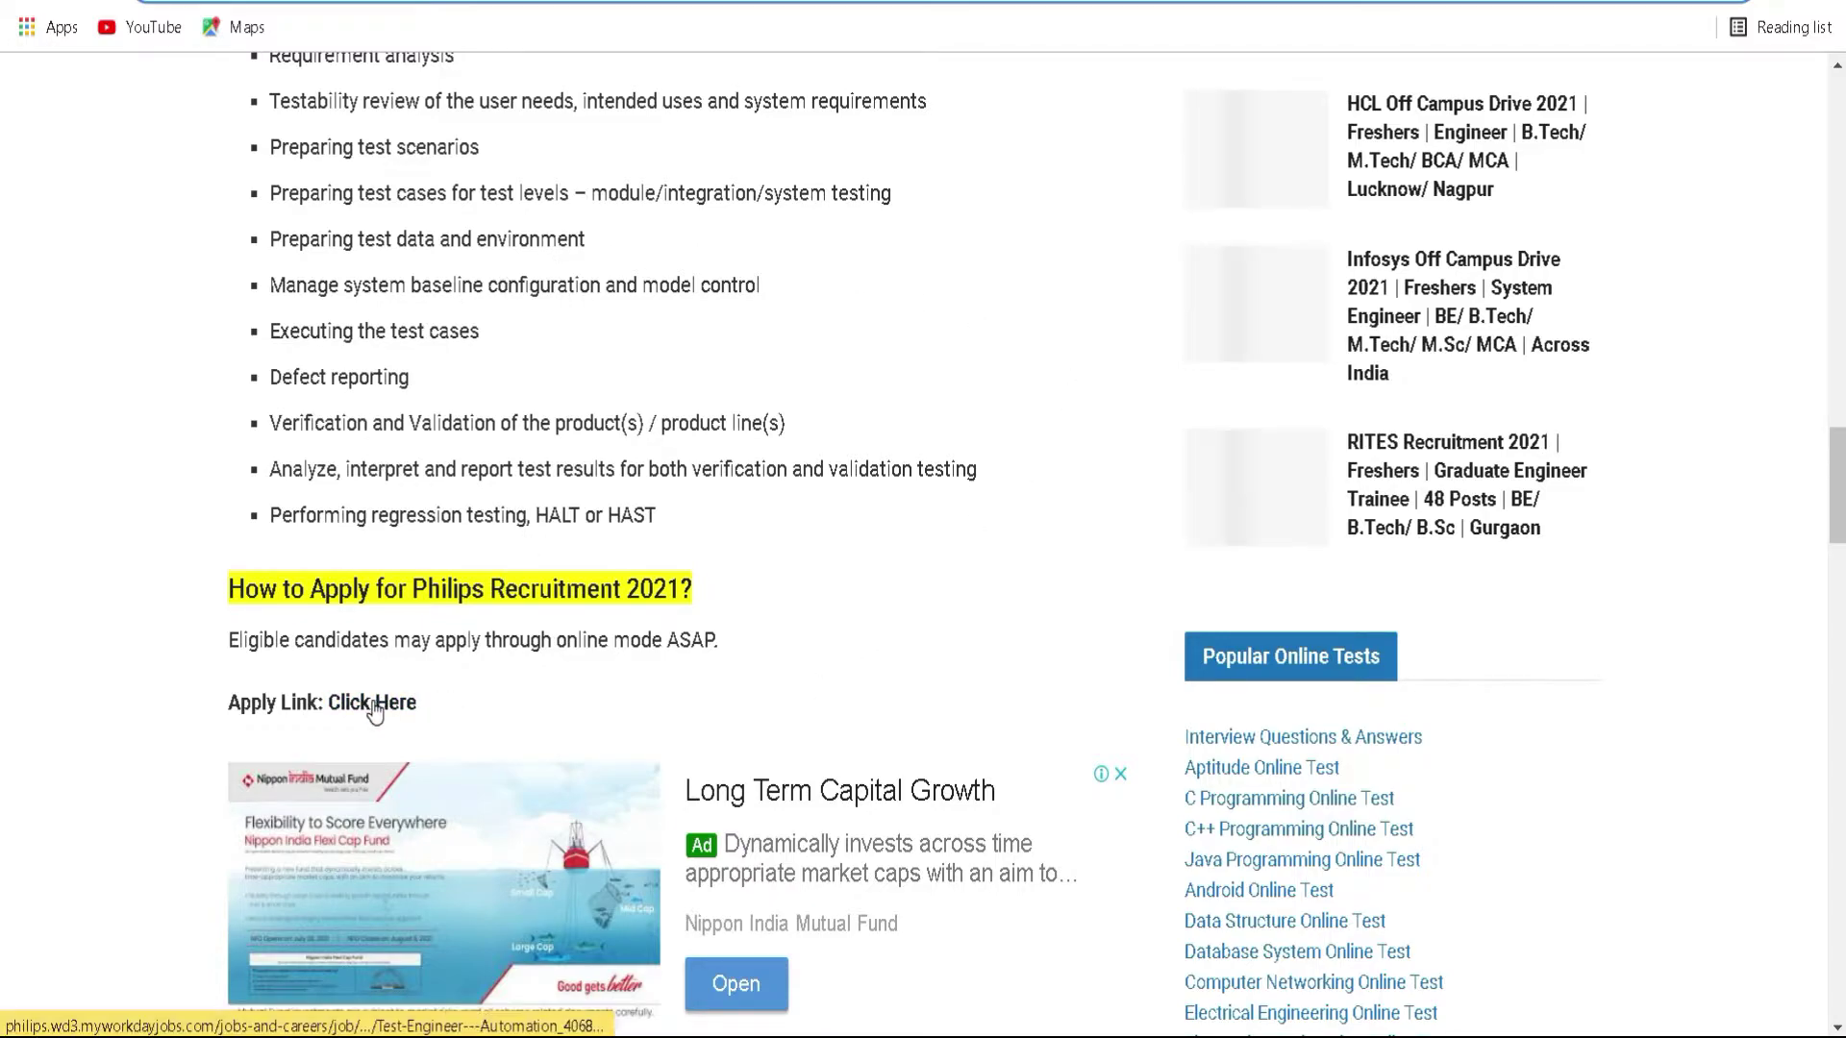
pyautogui.click(469, 702)
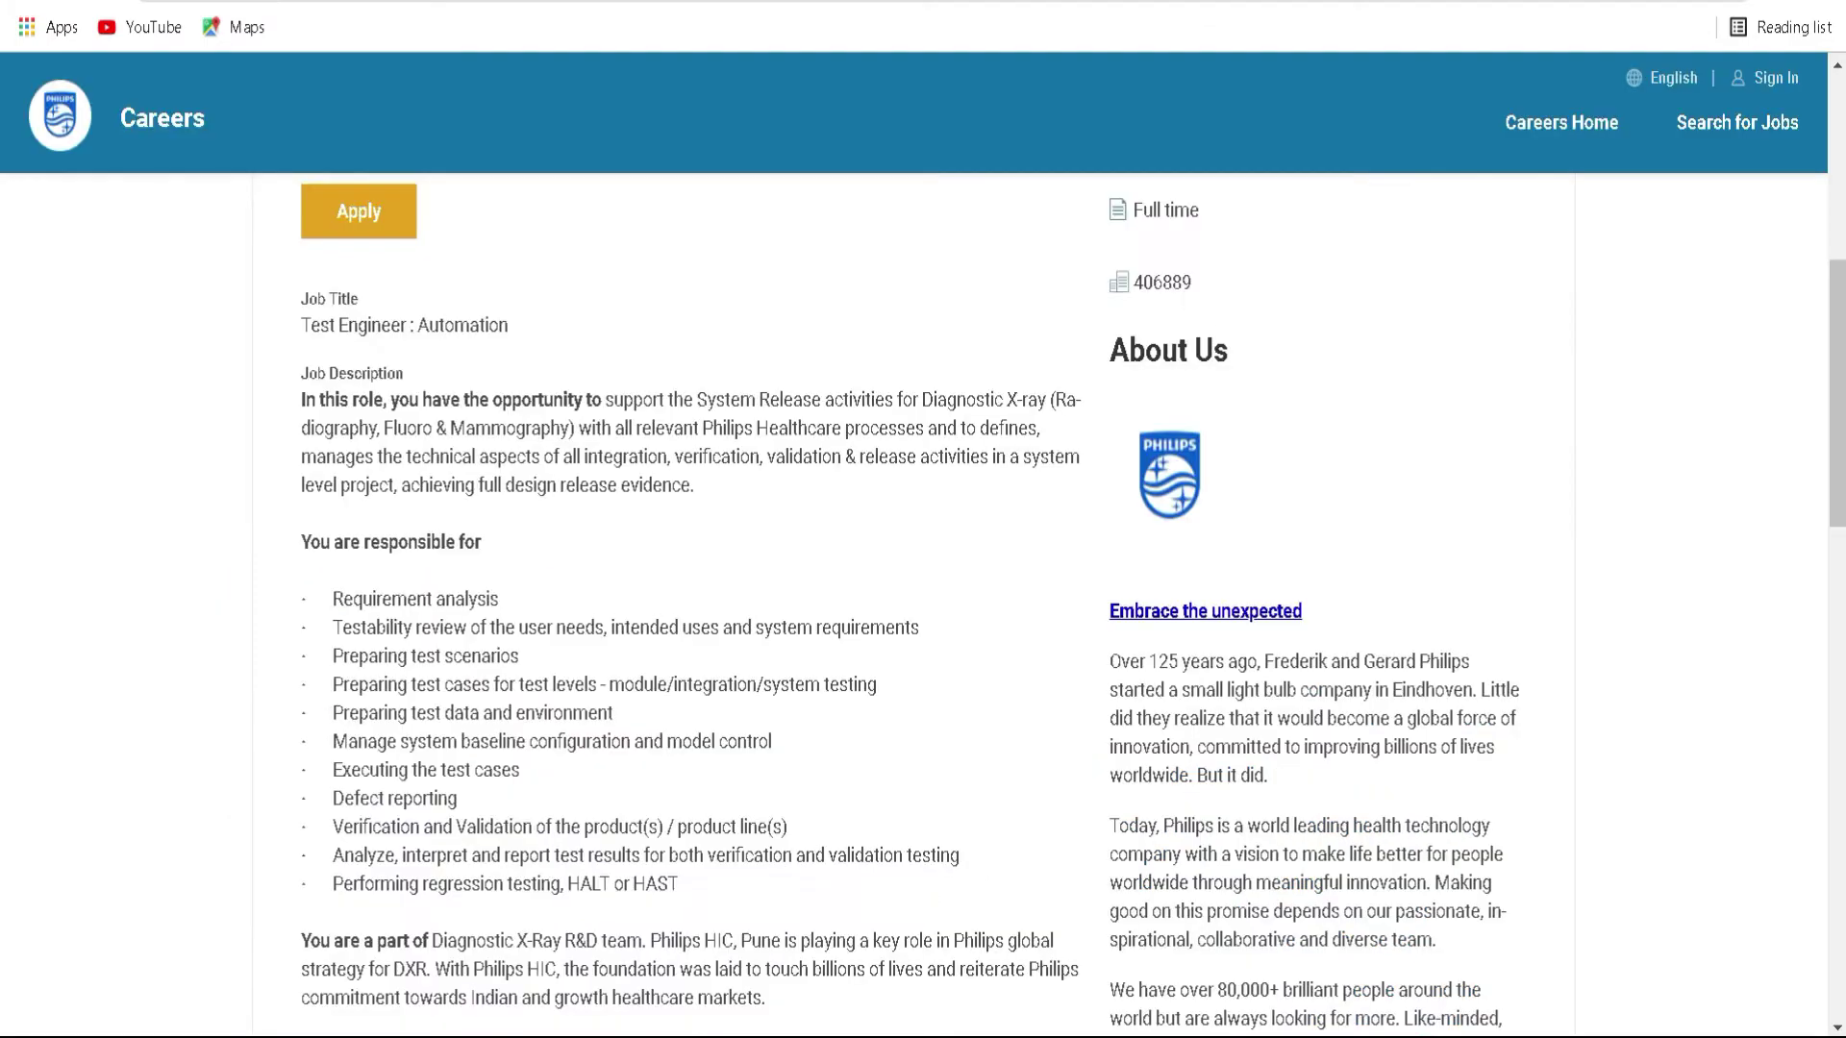
# Read through the Test Engineer : Automation posting in Pune, then start the application with Apply
pyautogui.scroll(7, 576, 519)
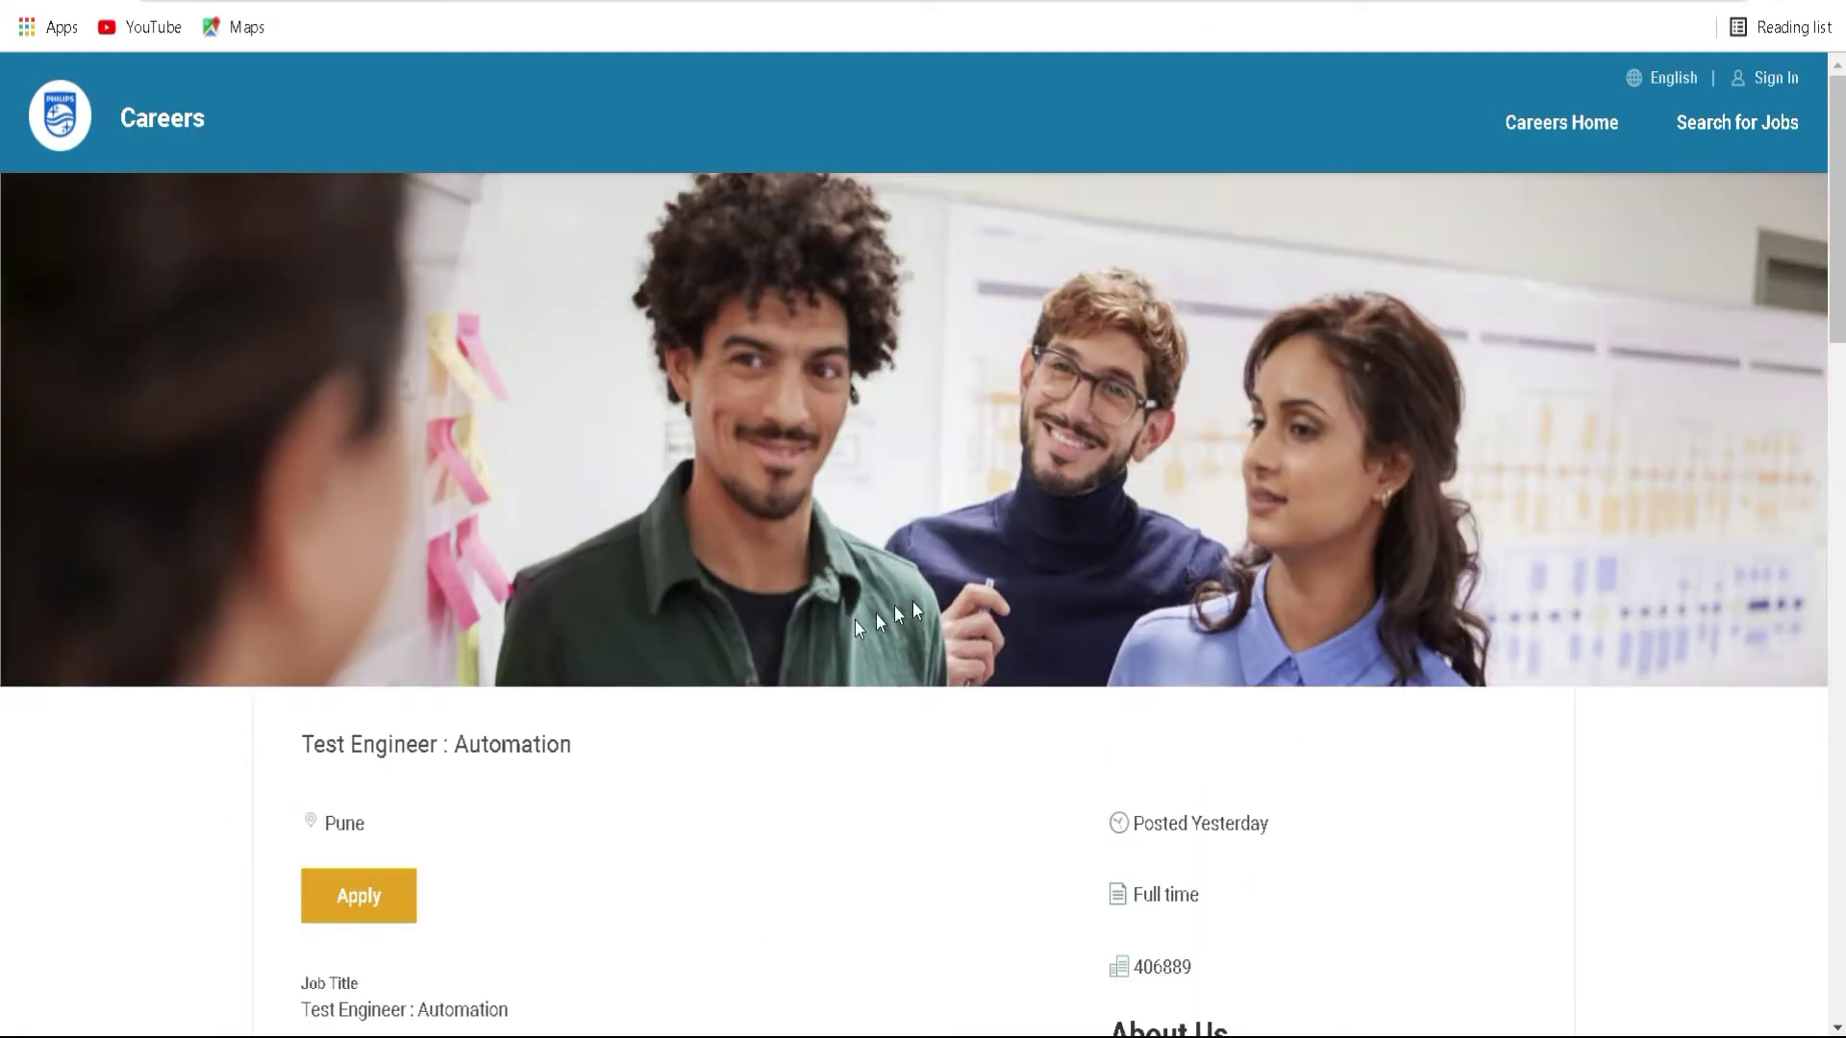
pyautogui.scroll(-3, 856, 620)
pyautogui.scroll(-6, 903, 575)
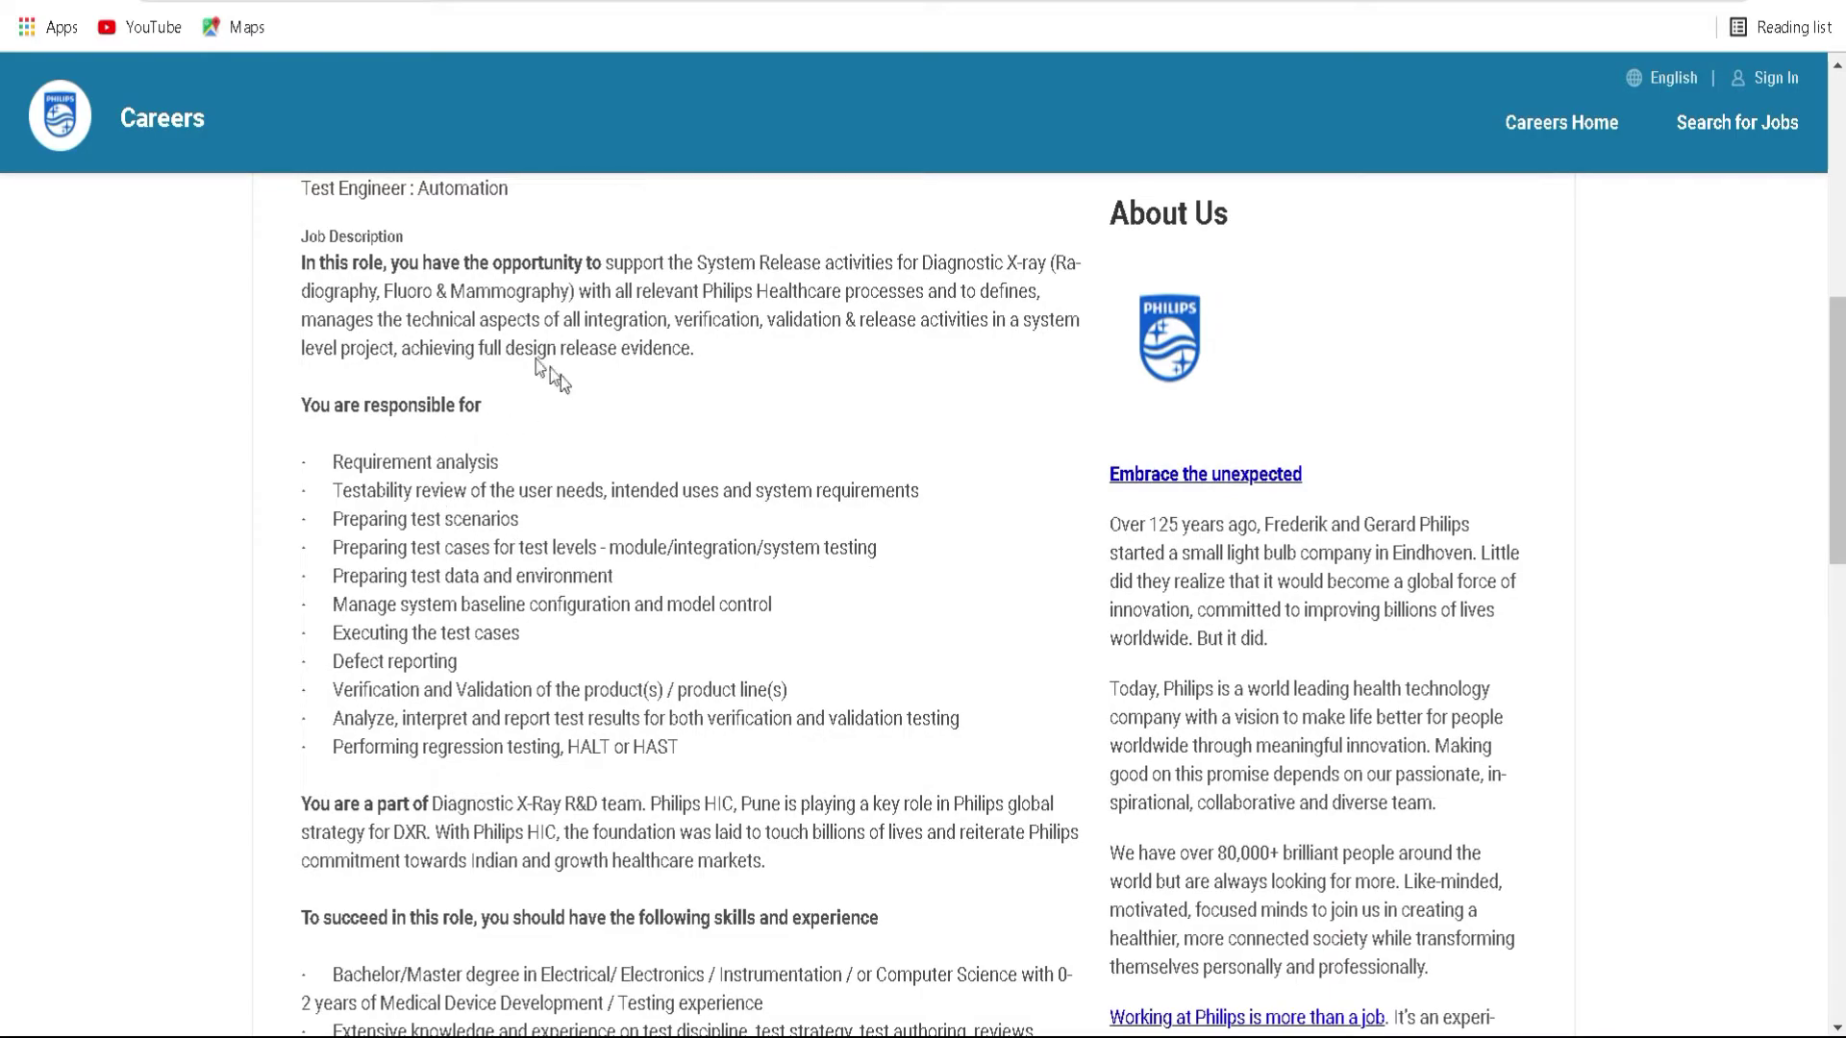
pyautogui.scroll(-3, 507, 544)
pyautogui.scroll(3, 459, 396)
pyautogui.scroll(-2, 475, 456)
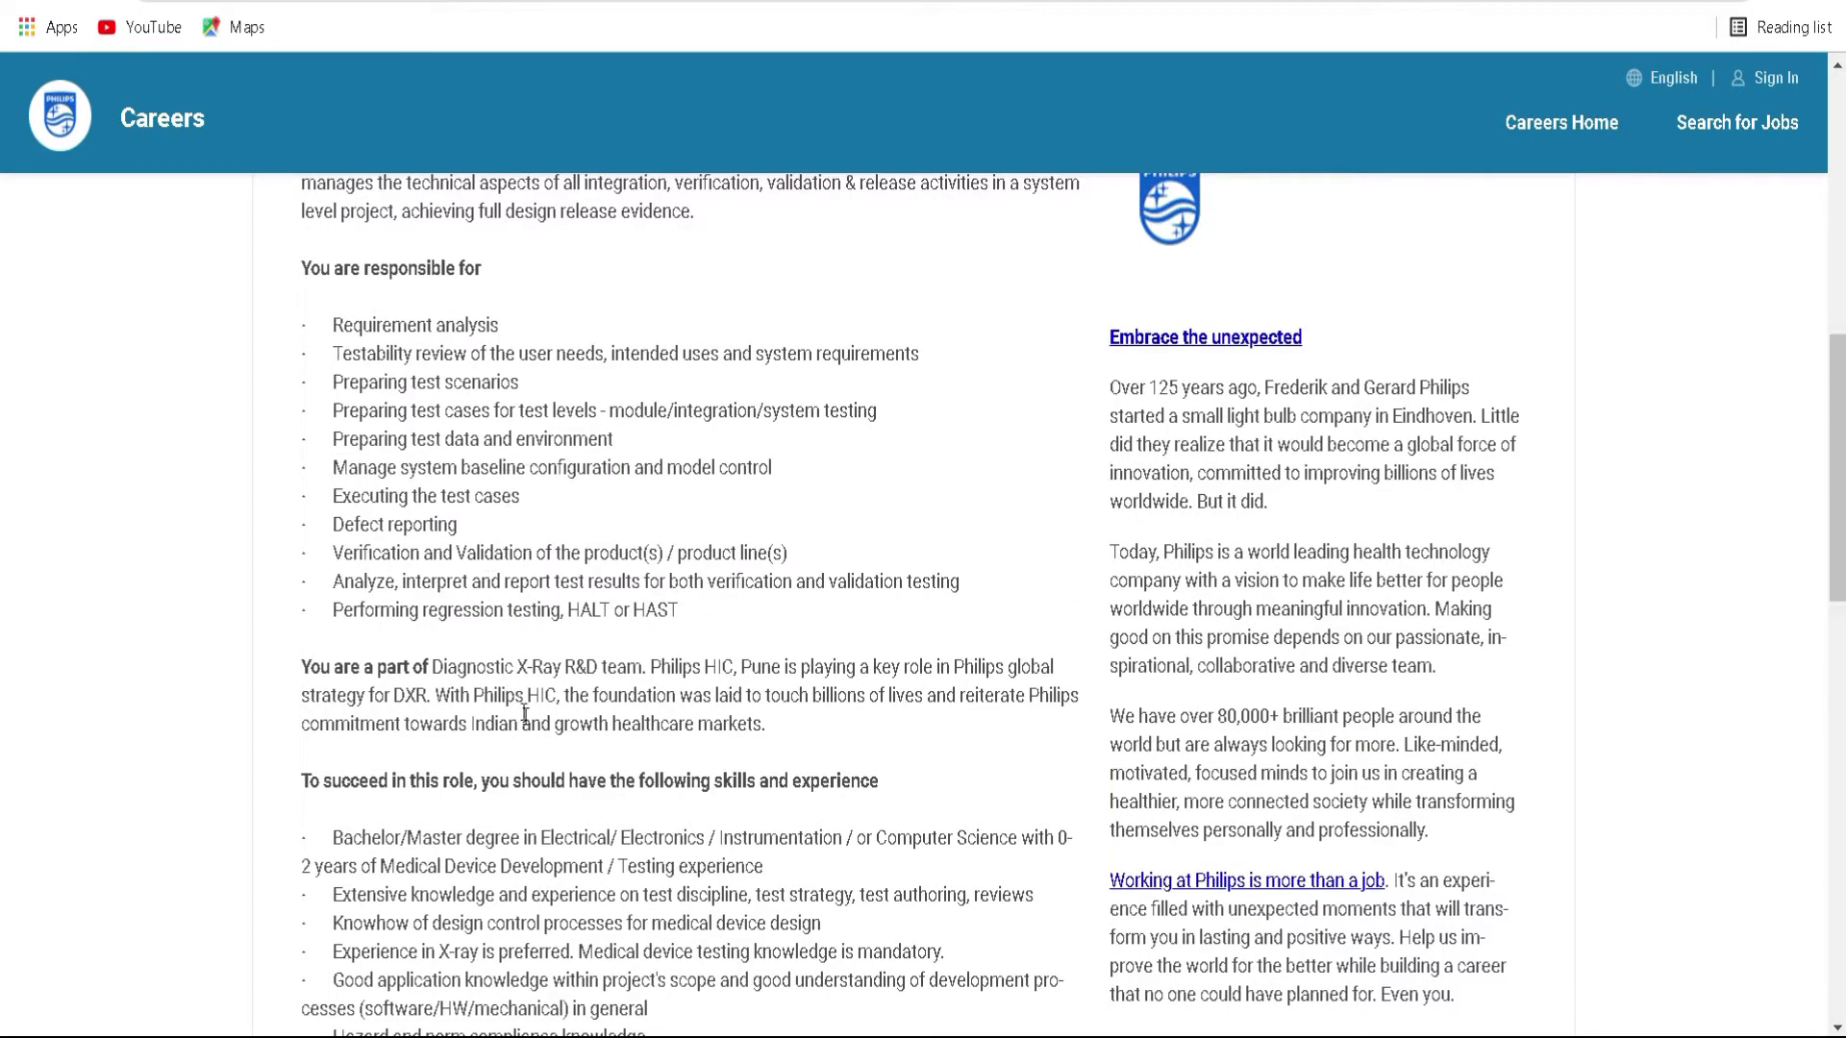
pyautogui.scroll(-3, 527, 716)
pyautogui.scroll(-4, 593, 733)
pyautogui.scroll(13, 646, 752)
pyautogui.scroll(1, 644, 748)
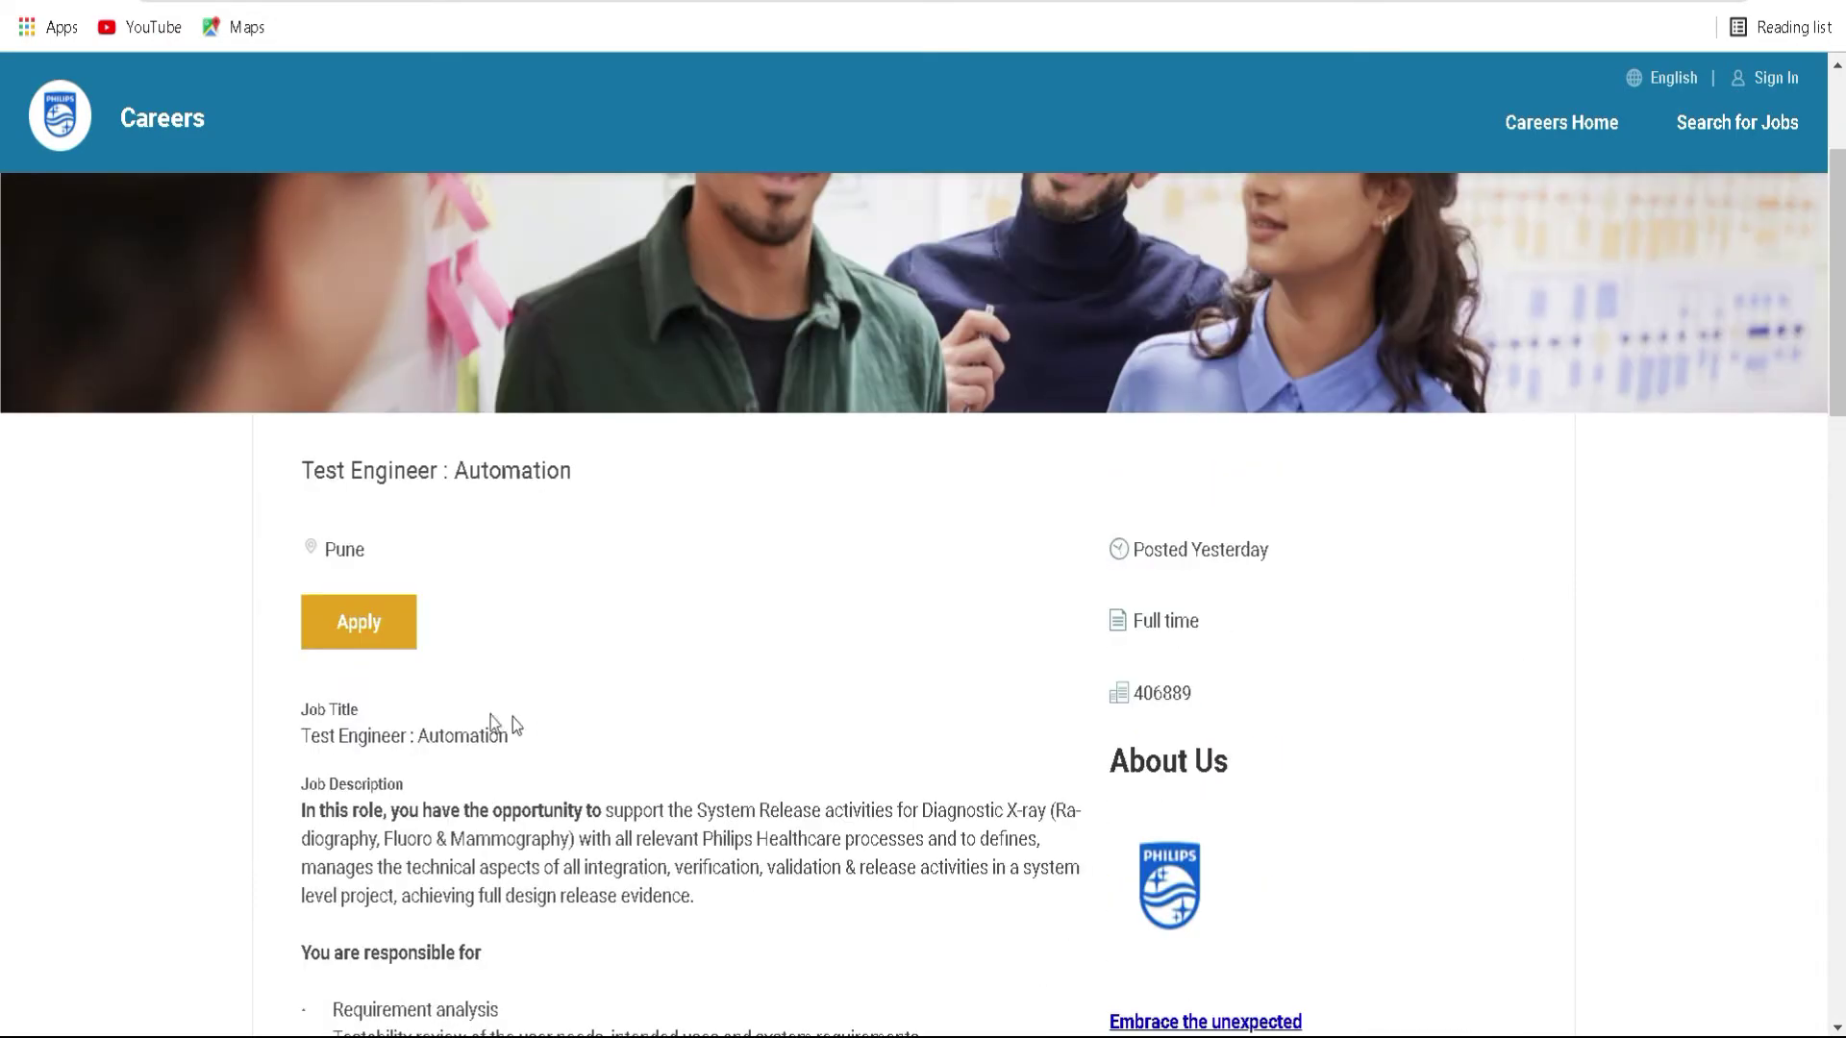
pyautogui.click(367, 630)
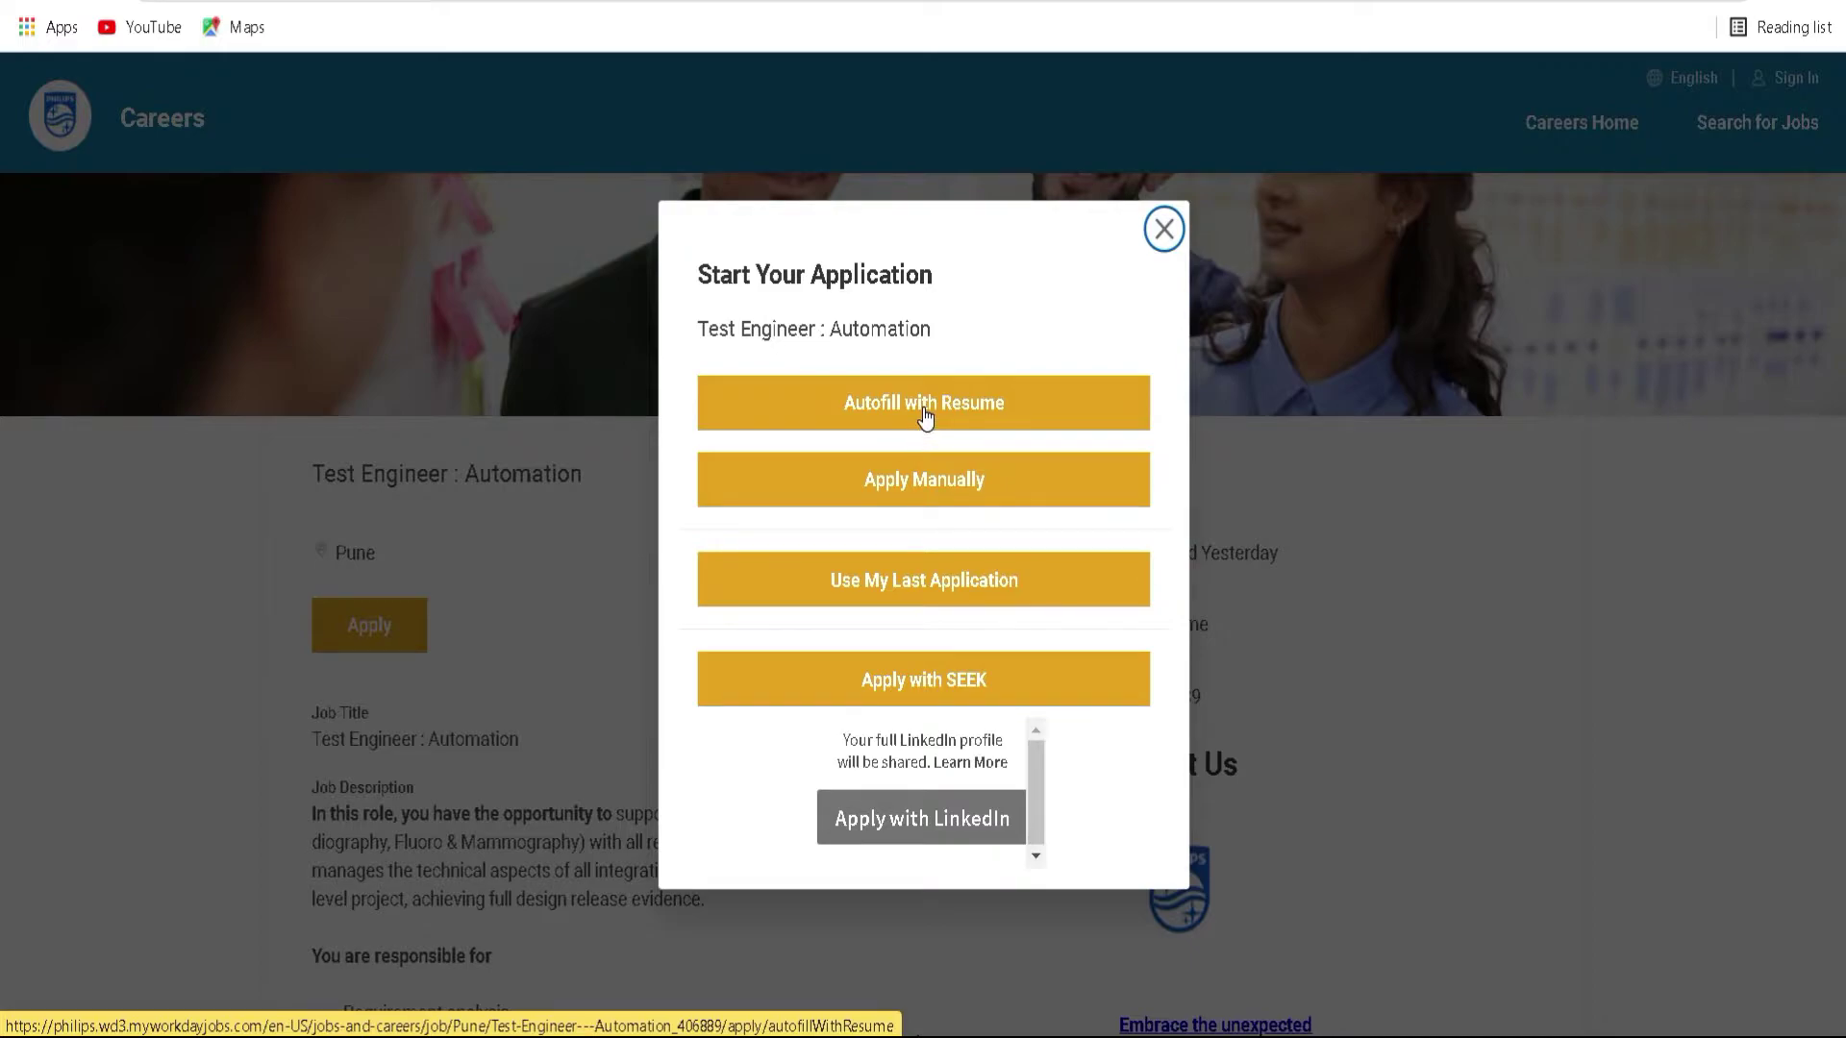
# Choose 'Autofill with Resume' in the Start Your Application dialog
pyautogui.click(926, 409)
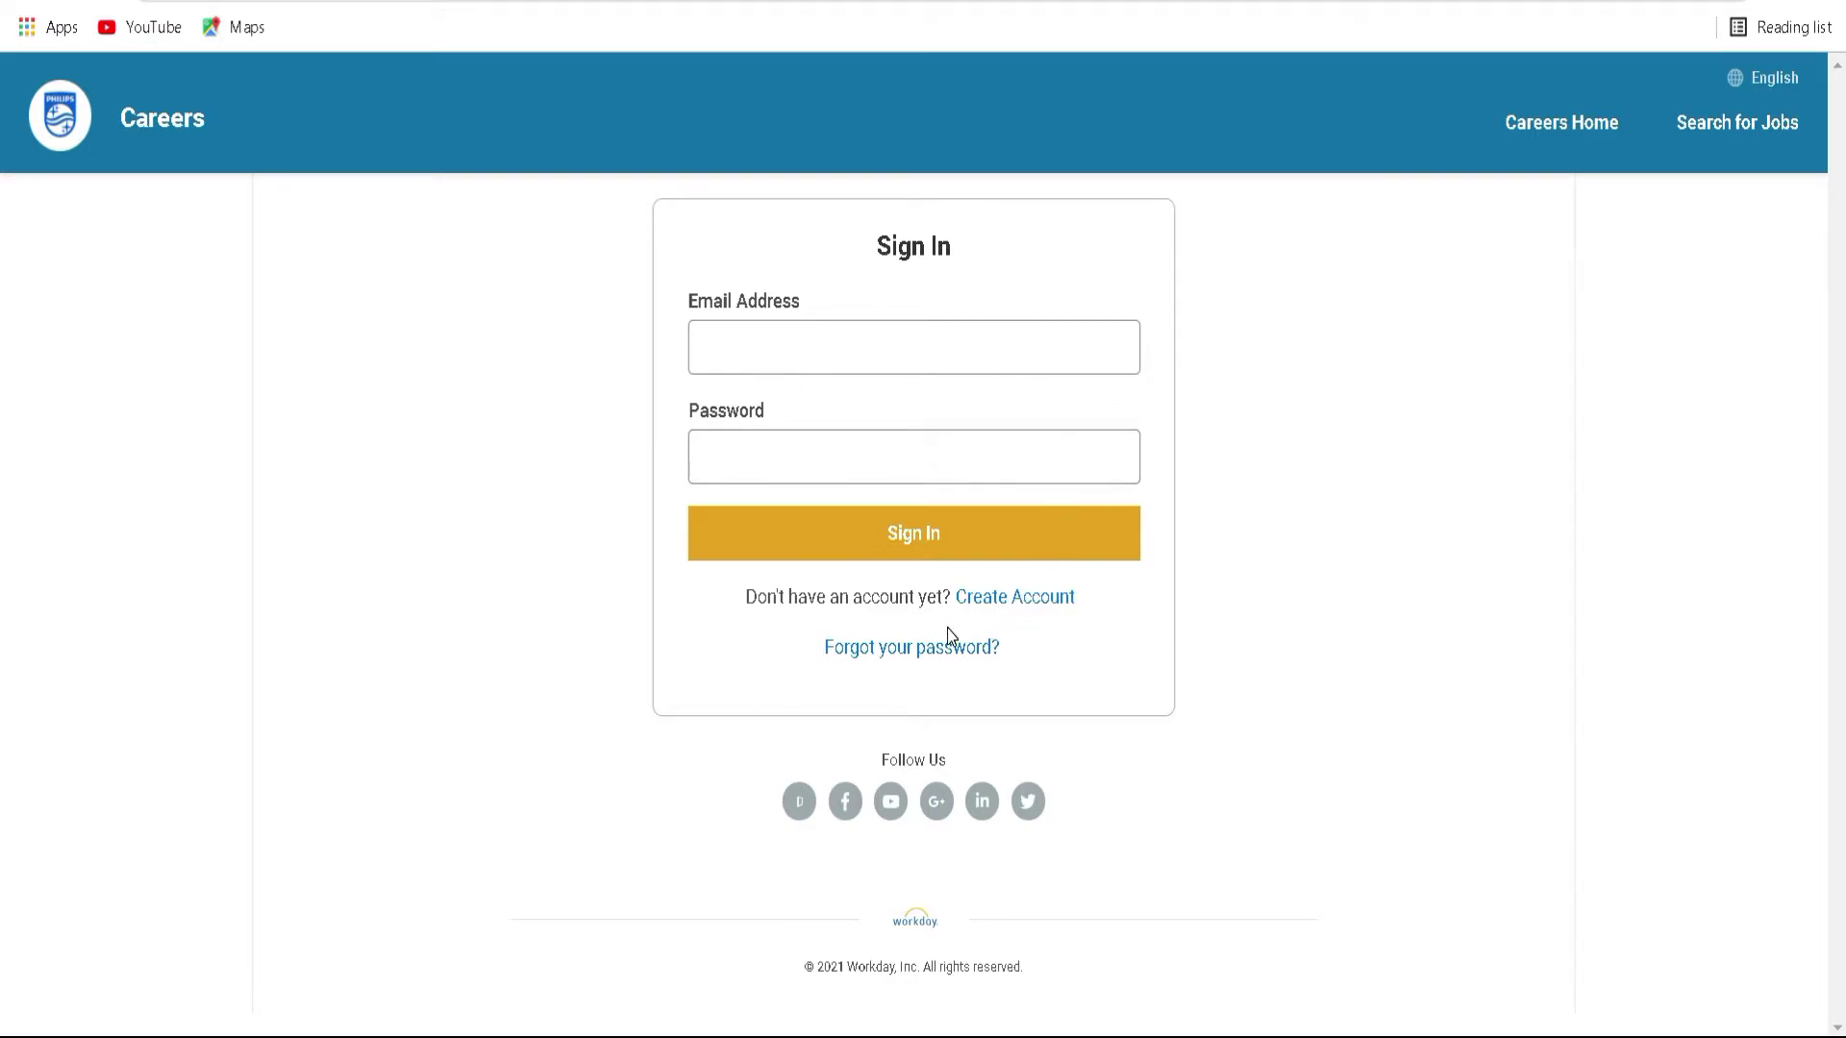
# Switch to Create Account and autofill the email and password from saved credentials
pyautogui.click(1038, 597)
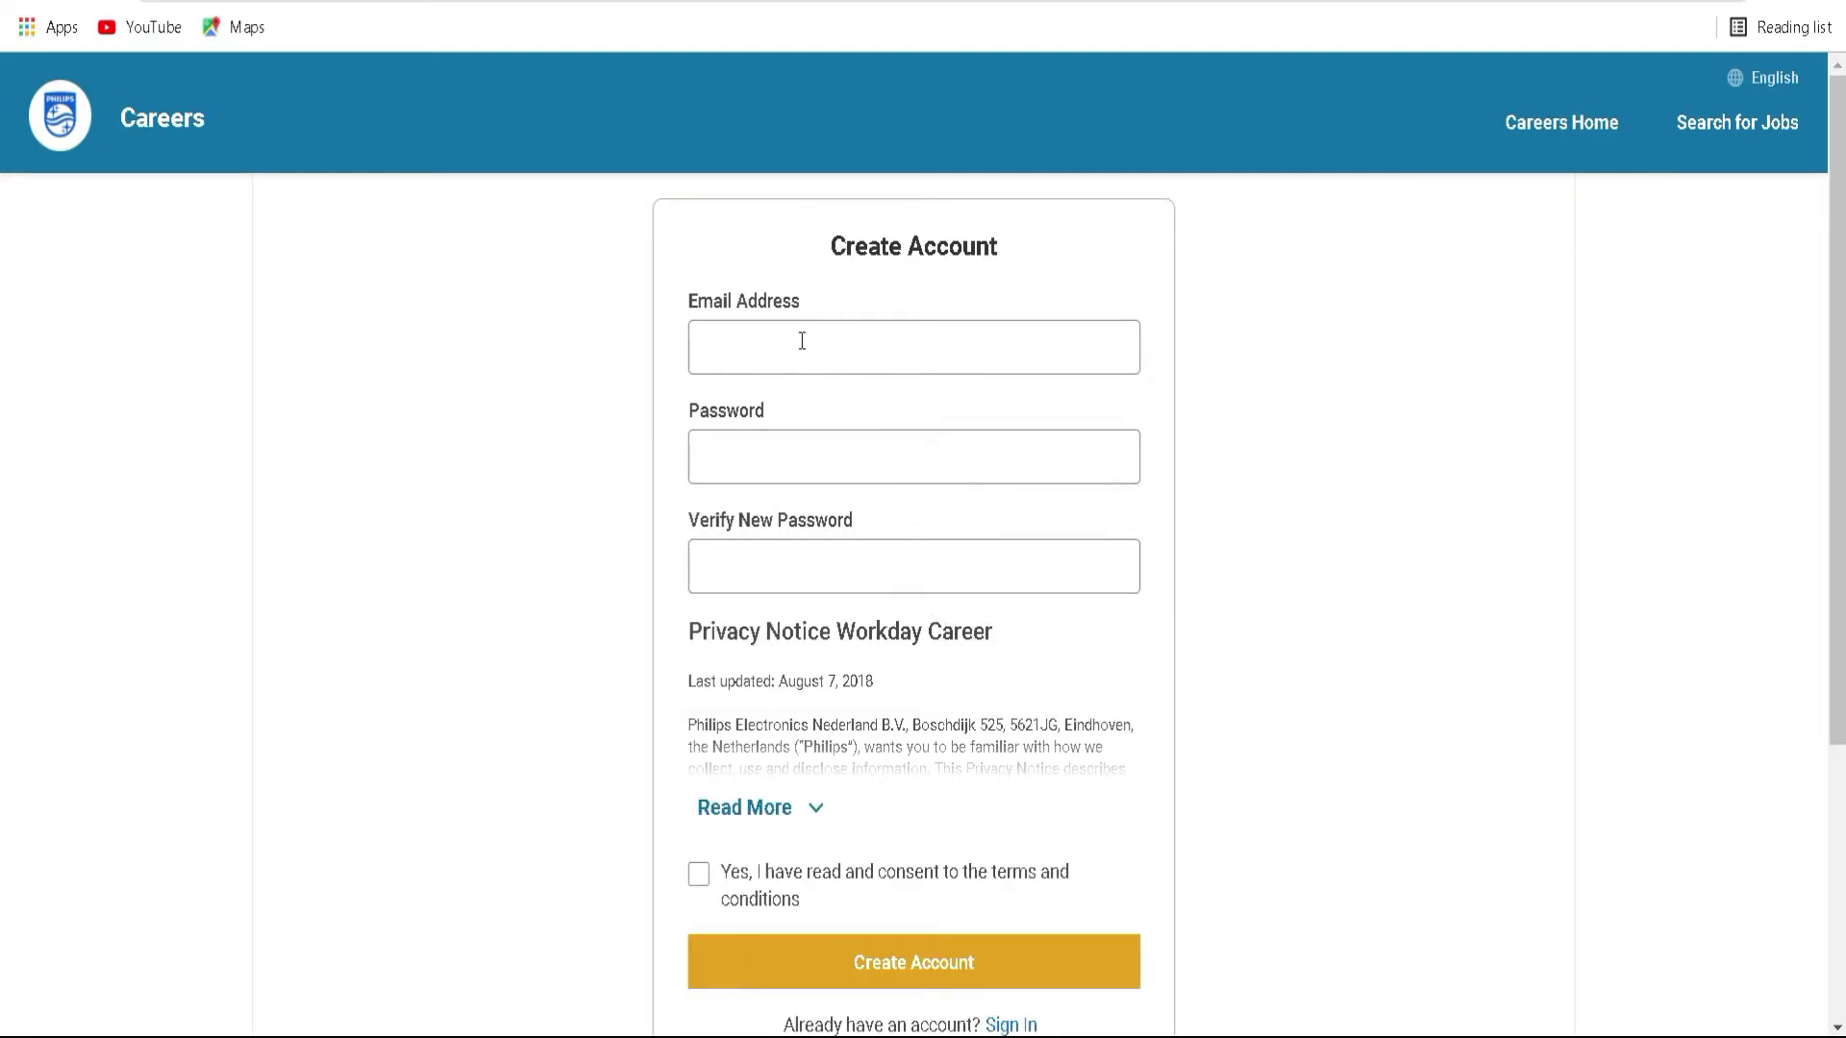
pyautogui.click(801, 341)
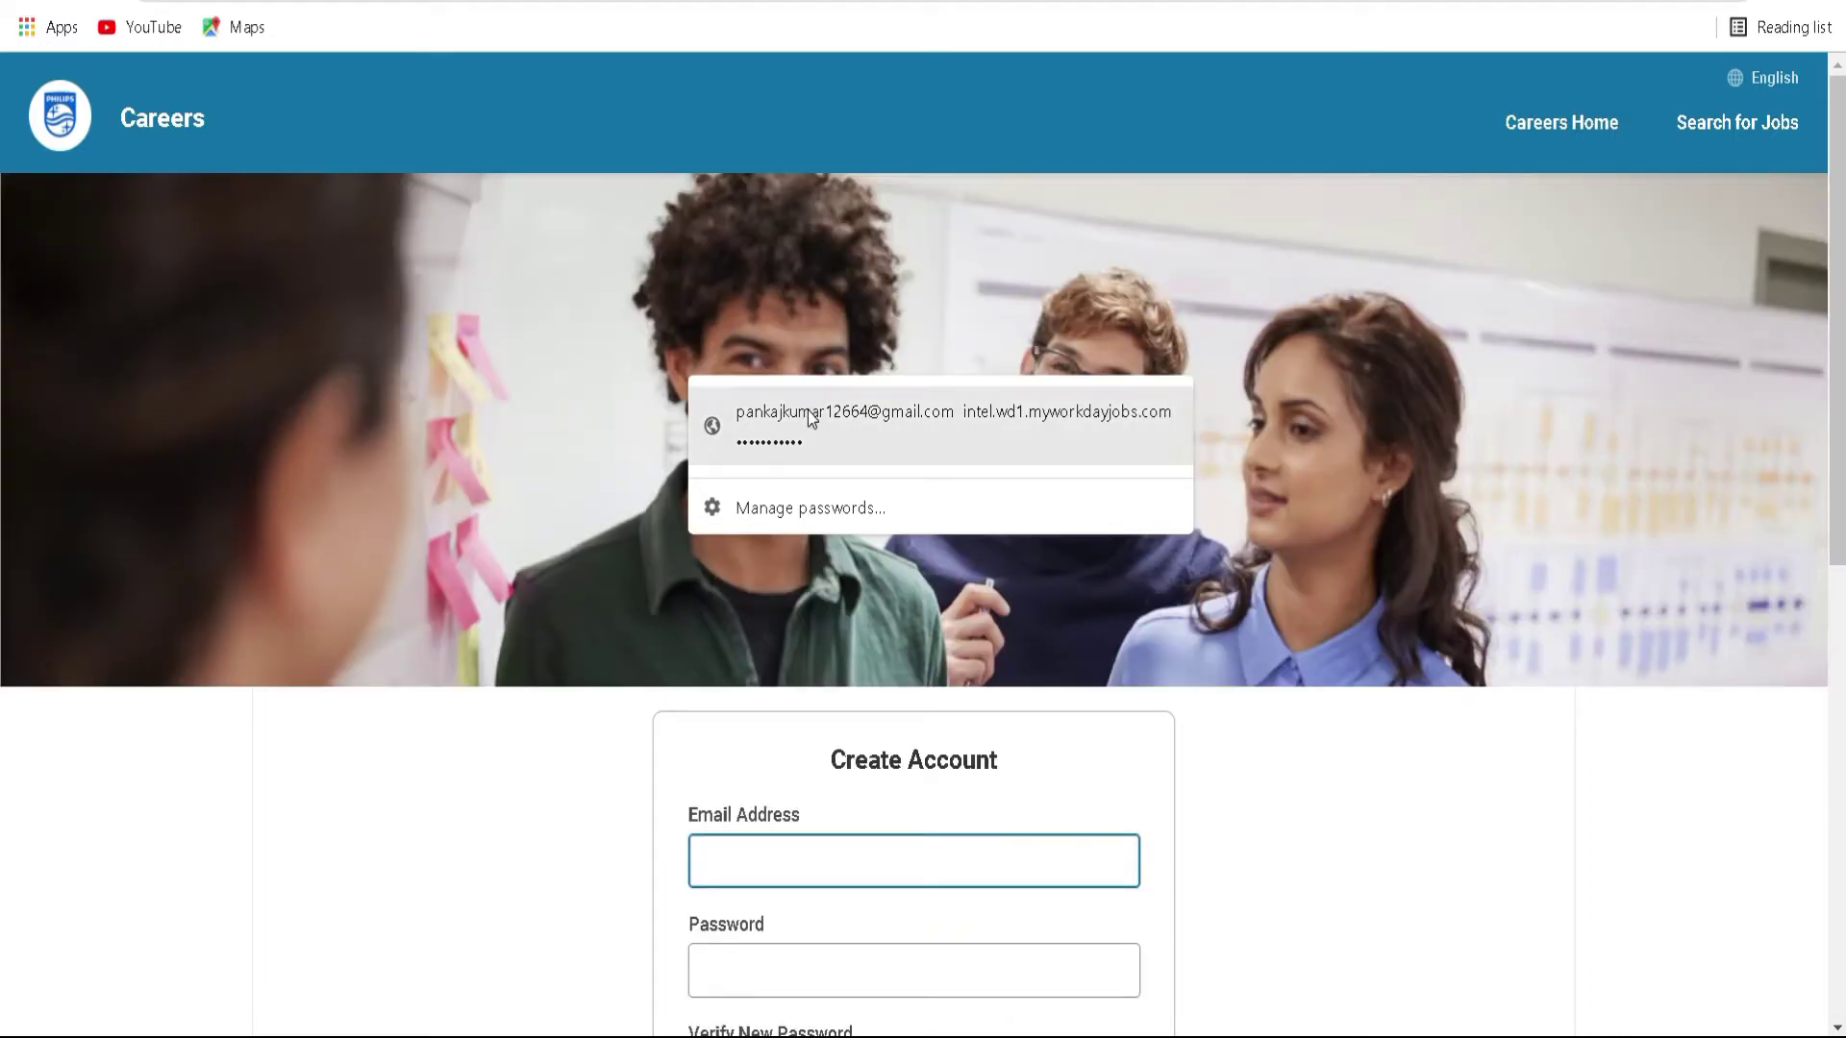
pyautogui.click(827, 405)
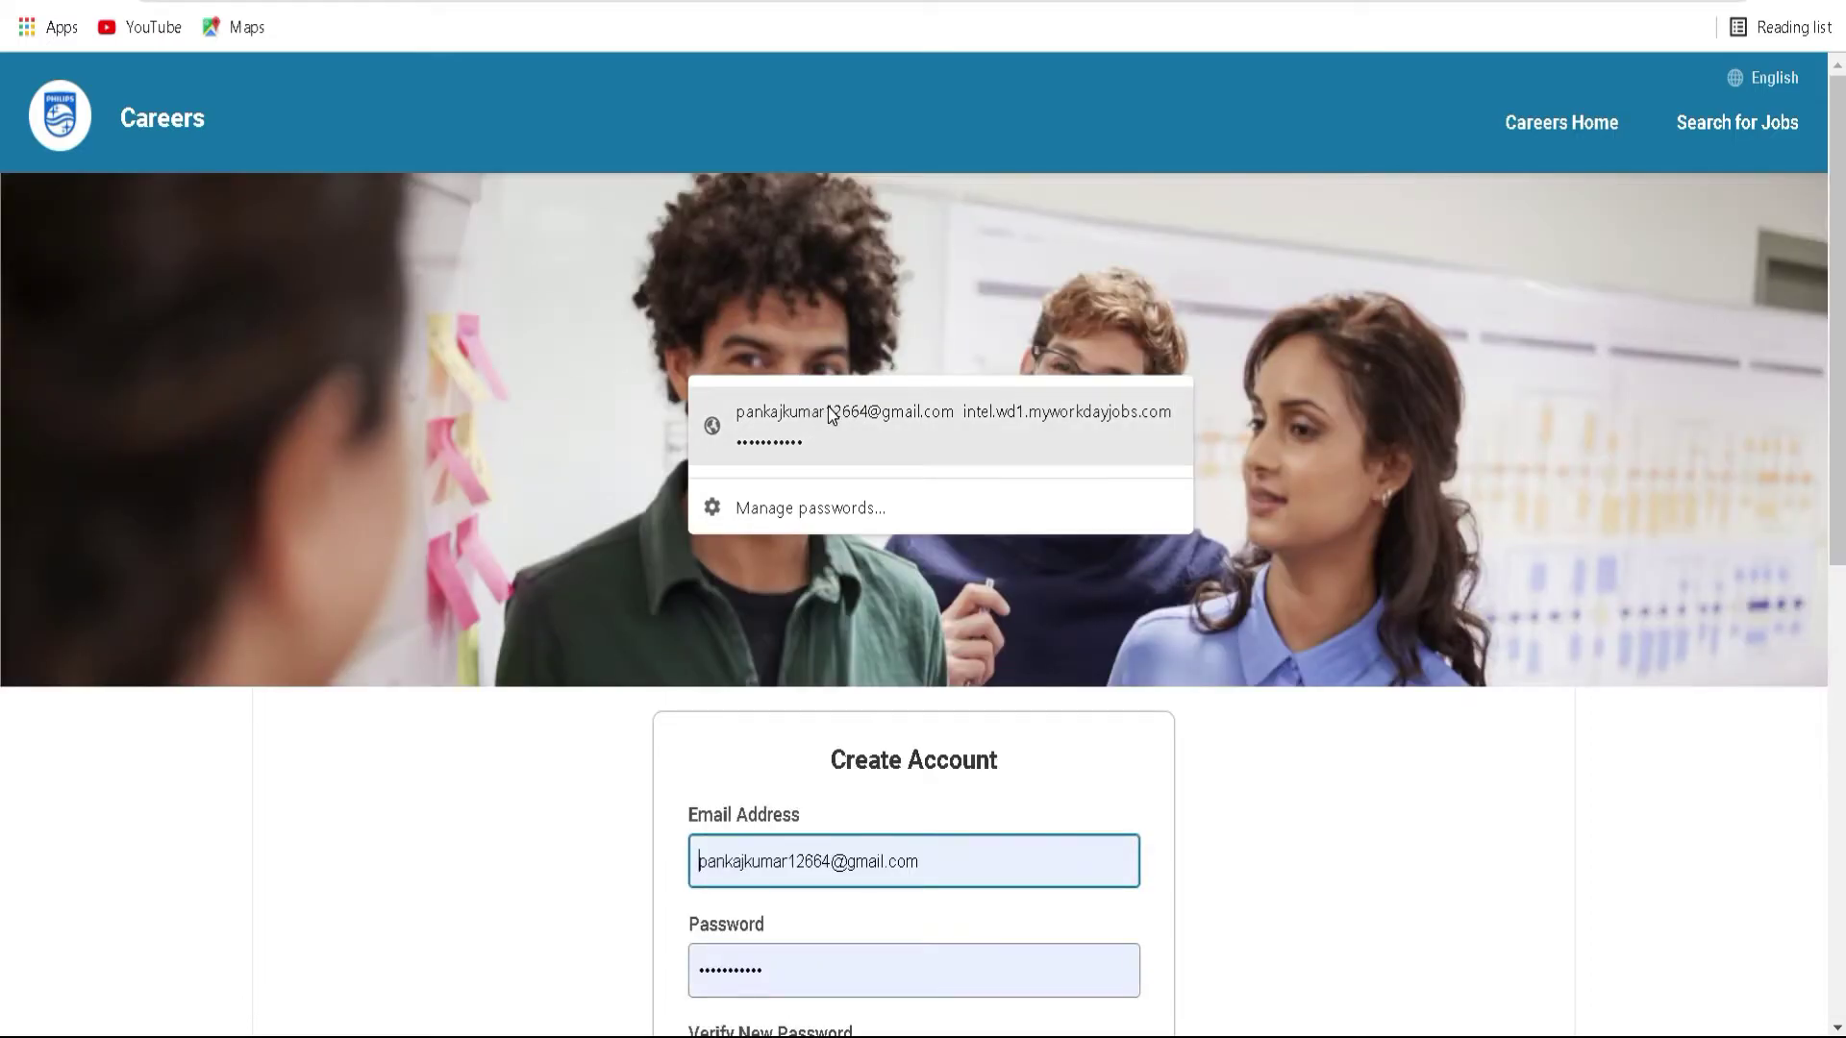
pyautogui.scroll(-7, 906, 689)
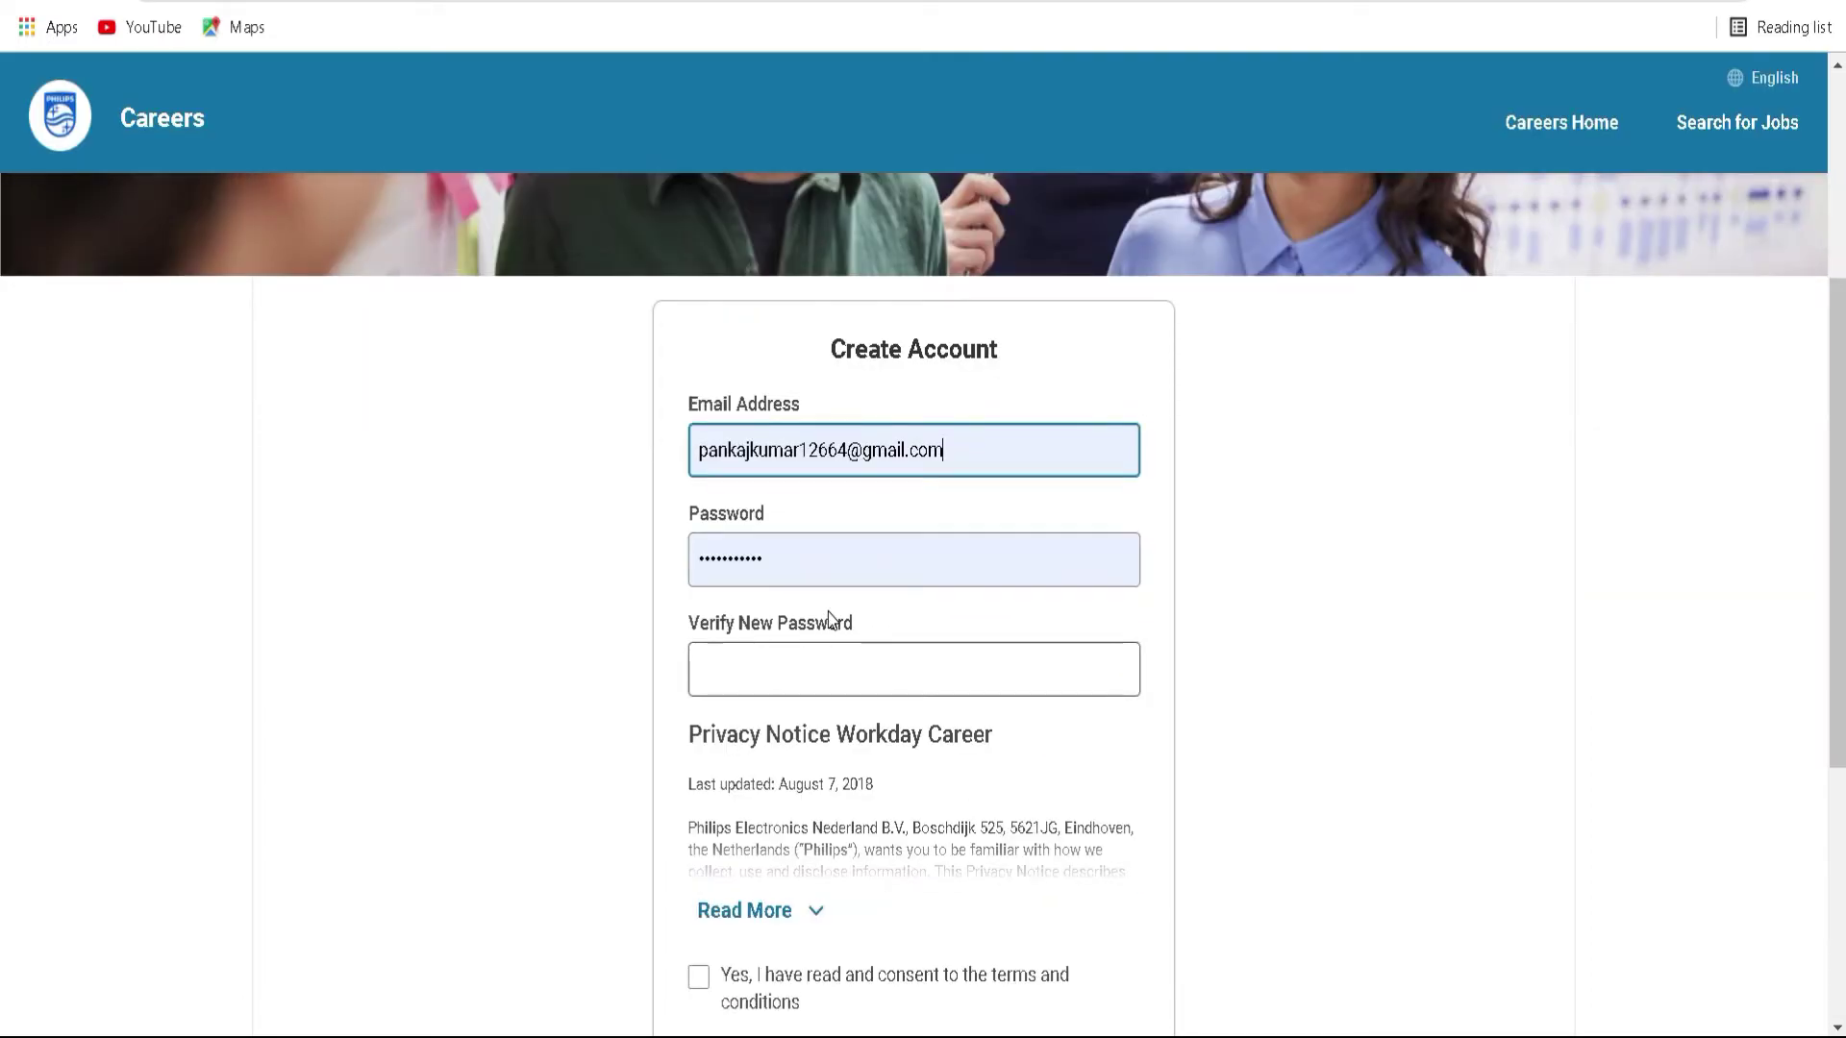
pyautogui.click(754, 396)
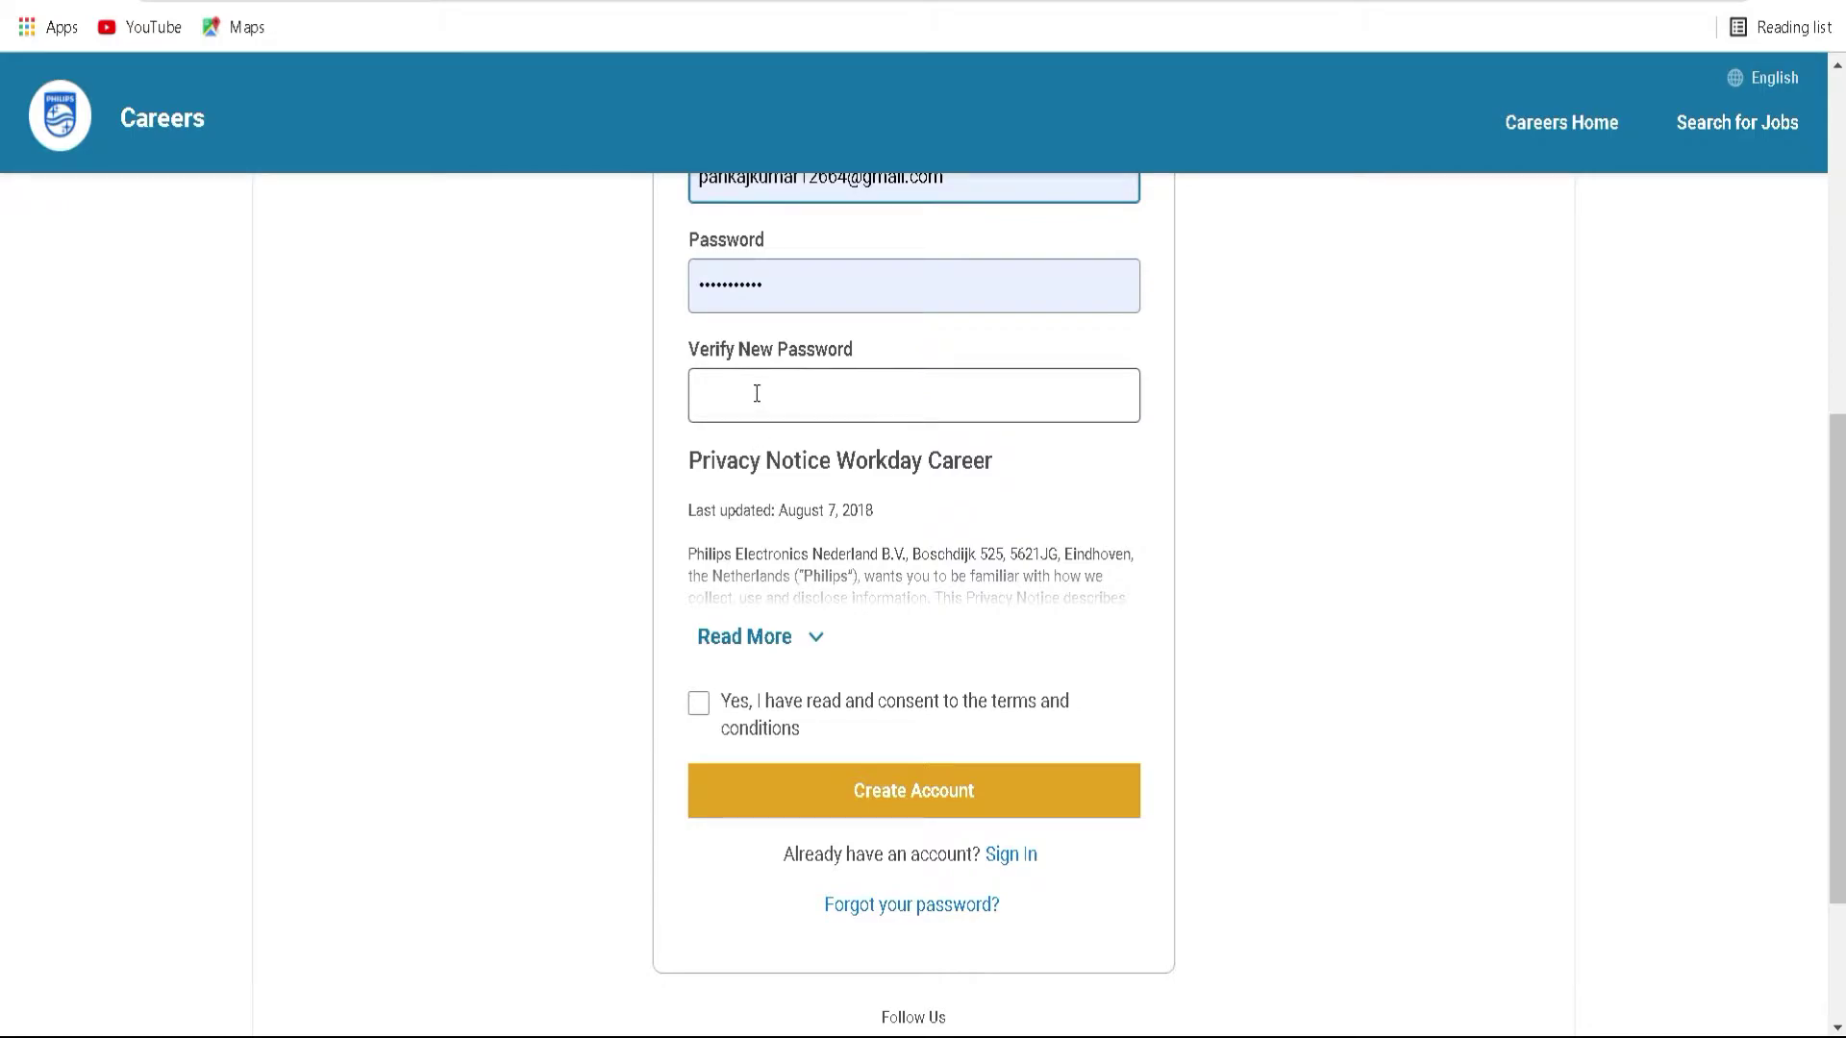
pyautogui.click(781, 293)
pyautogui.moveTo(781, 293); pyautogui.dragTo(591, 273)
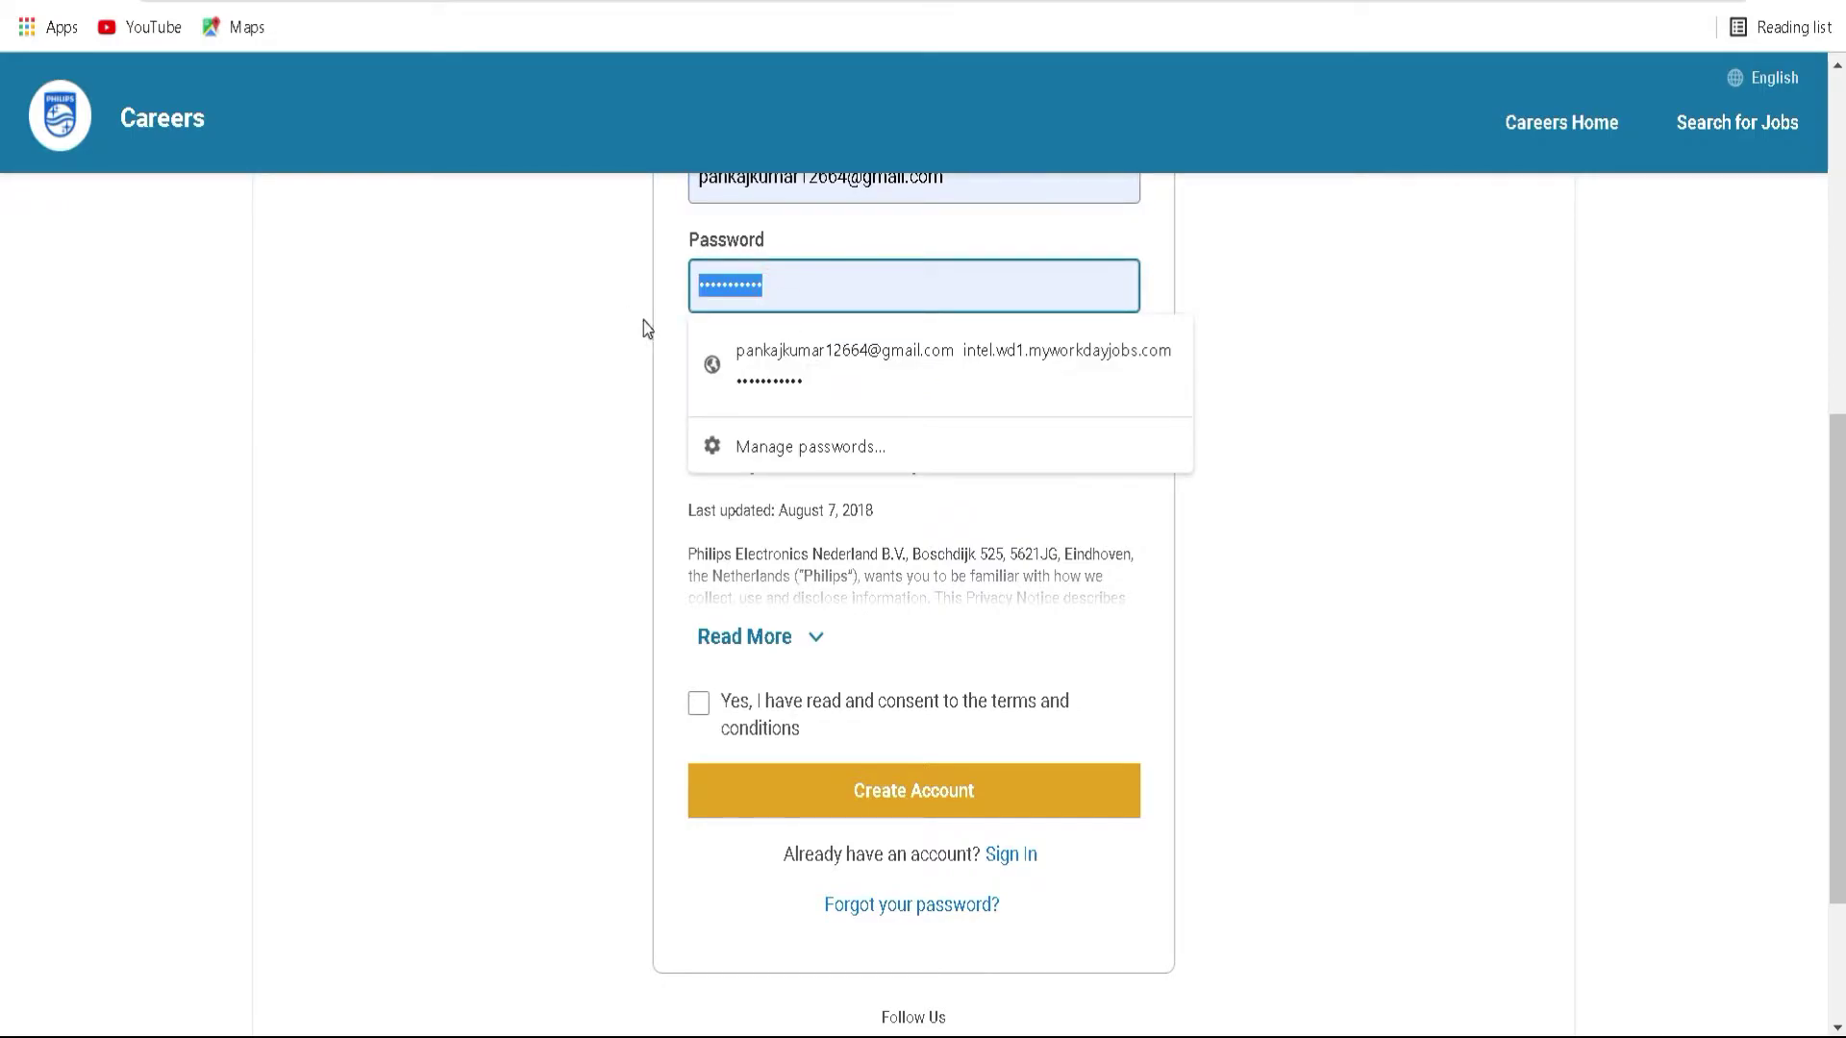
# Replace the password with the chosen account password in both Password and Verify New Password
pyautogui.click(1333, 508)
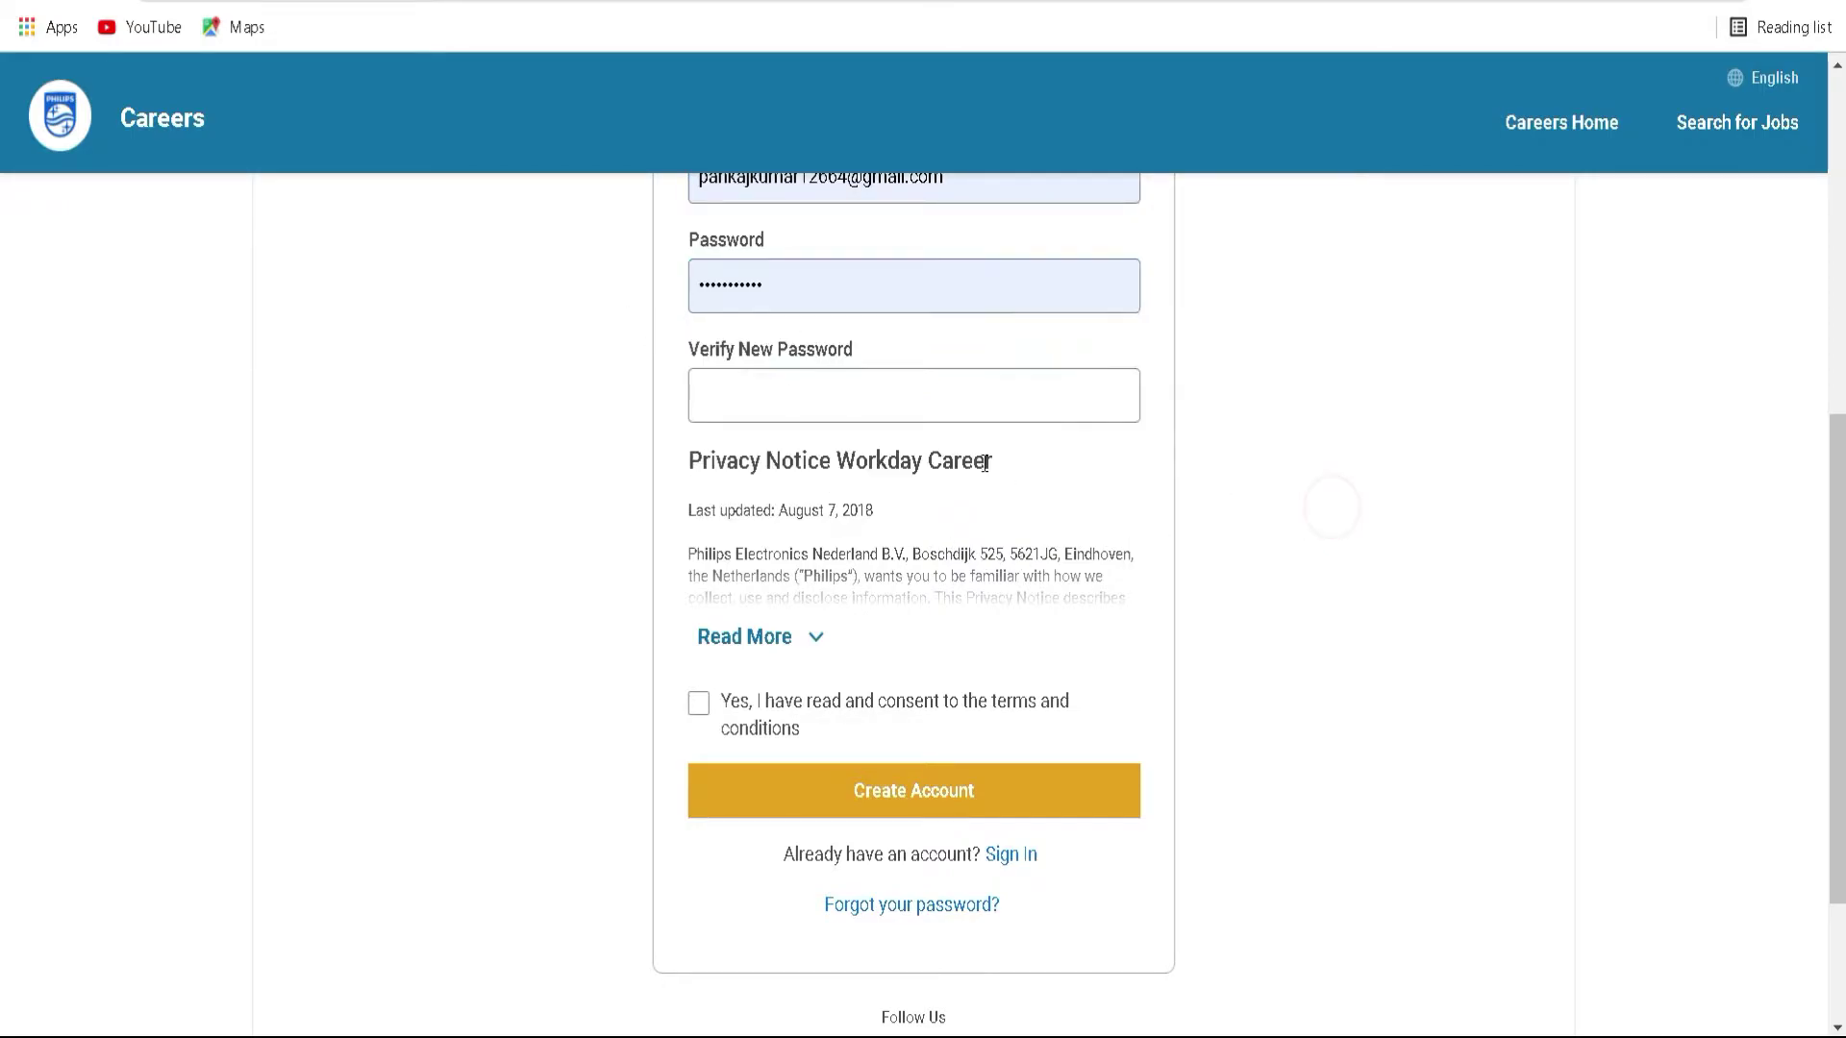
pyautogui.click(906, 391)
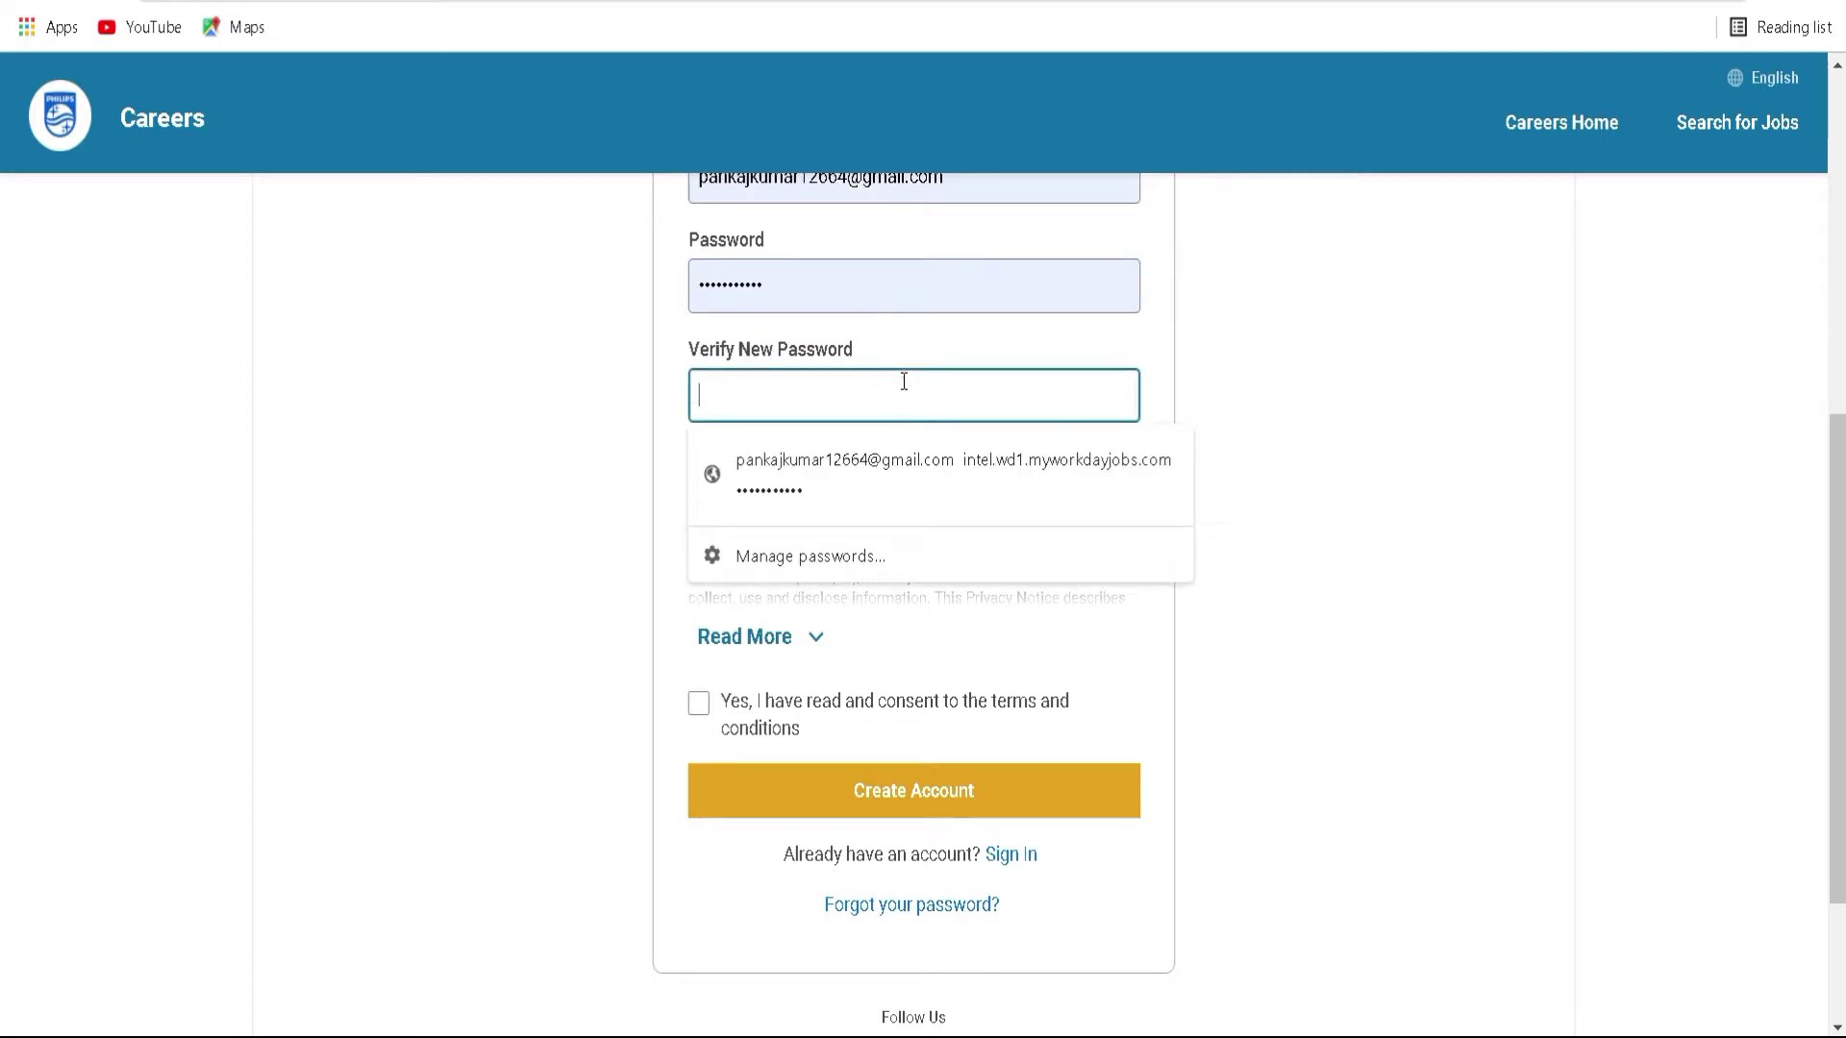
pyautogui.click(838, 305)
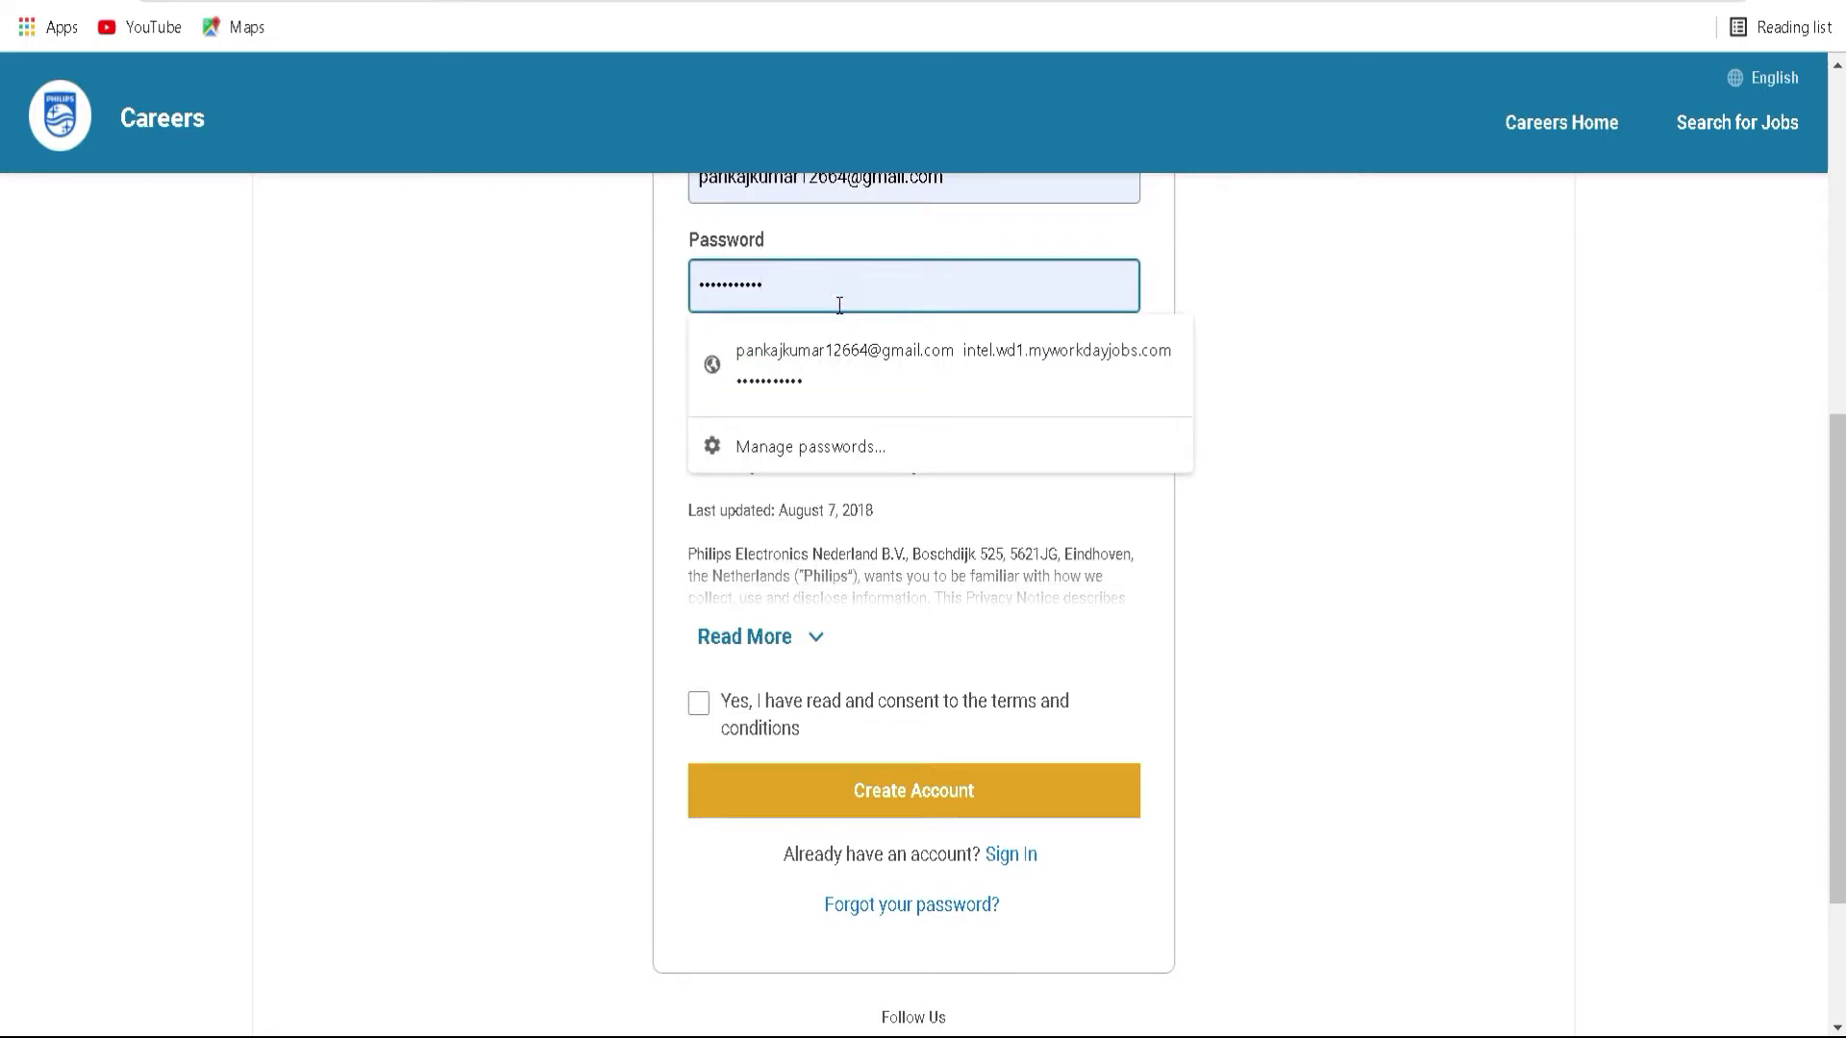
pyautogui.press('BackSpace')
pyautogui.press('BackSpace')
pyautogui.press('BackSpace')
pyautogui.press('BackSpace')
pyautogui.press('BackSpace')
pyautogui.press('BackSpace')
pyautogui.press('BackSpace')
pyautogui.press('BackSpace')
pyautogui.press('BackSpace')
pyautogui.press('BackSpace')
pyautogui.press('BackSpace')
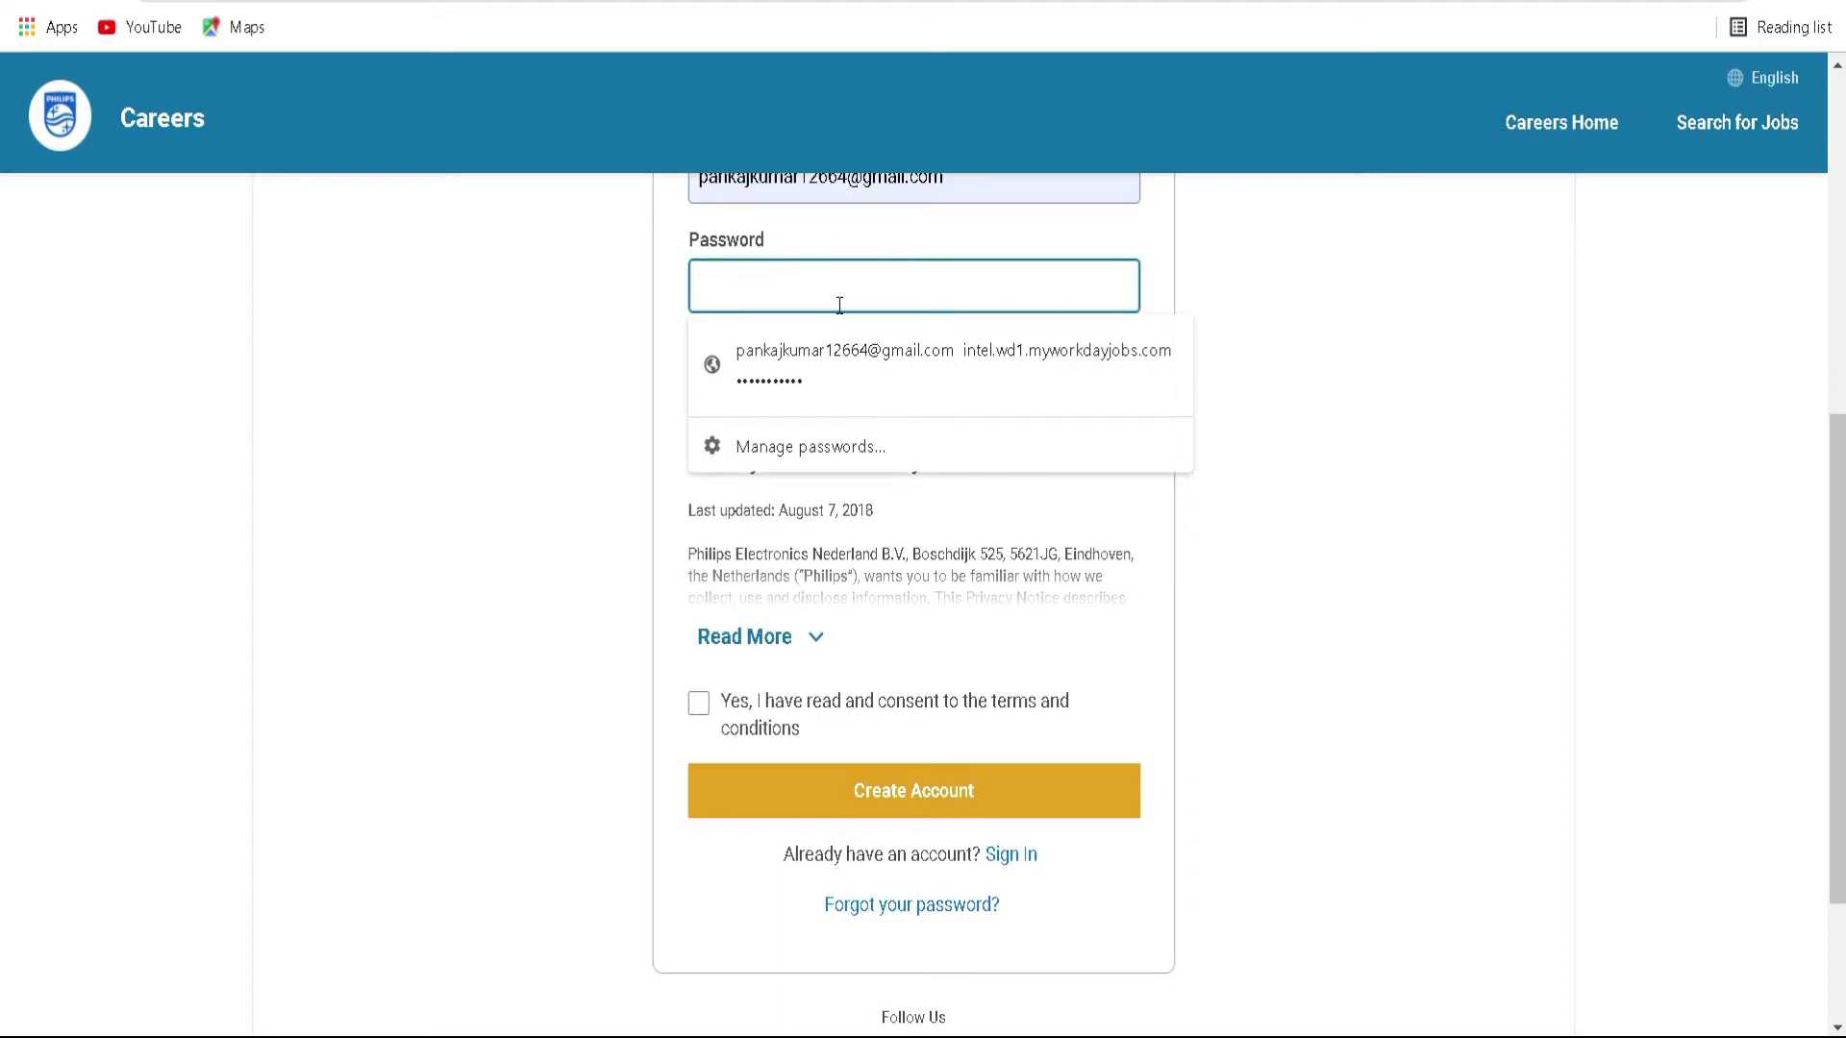
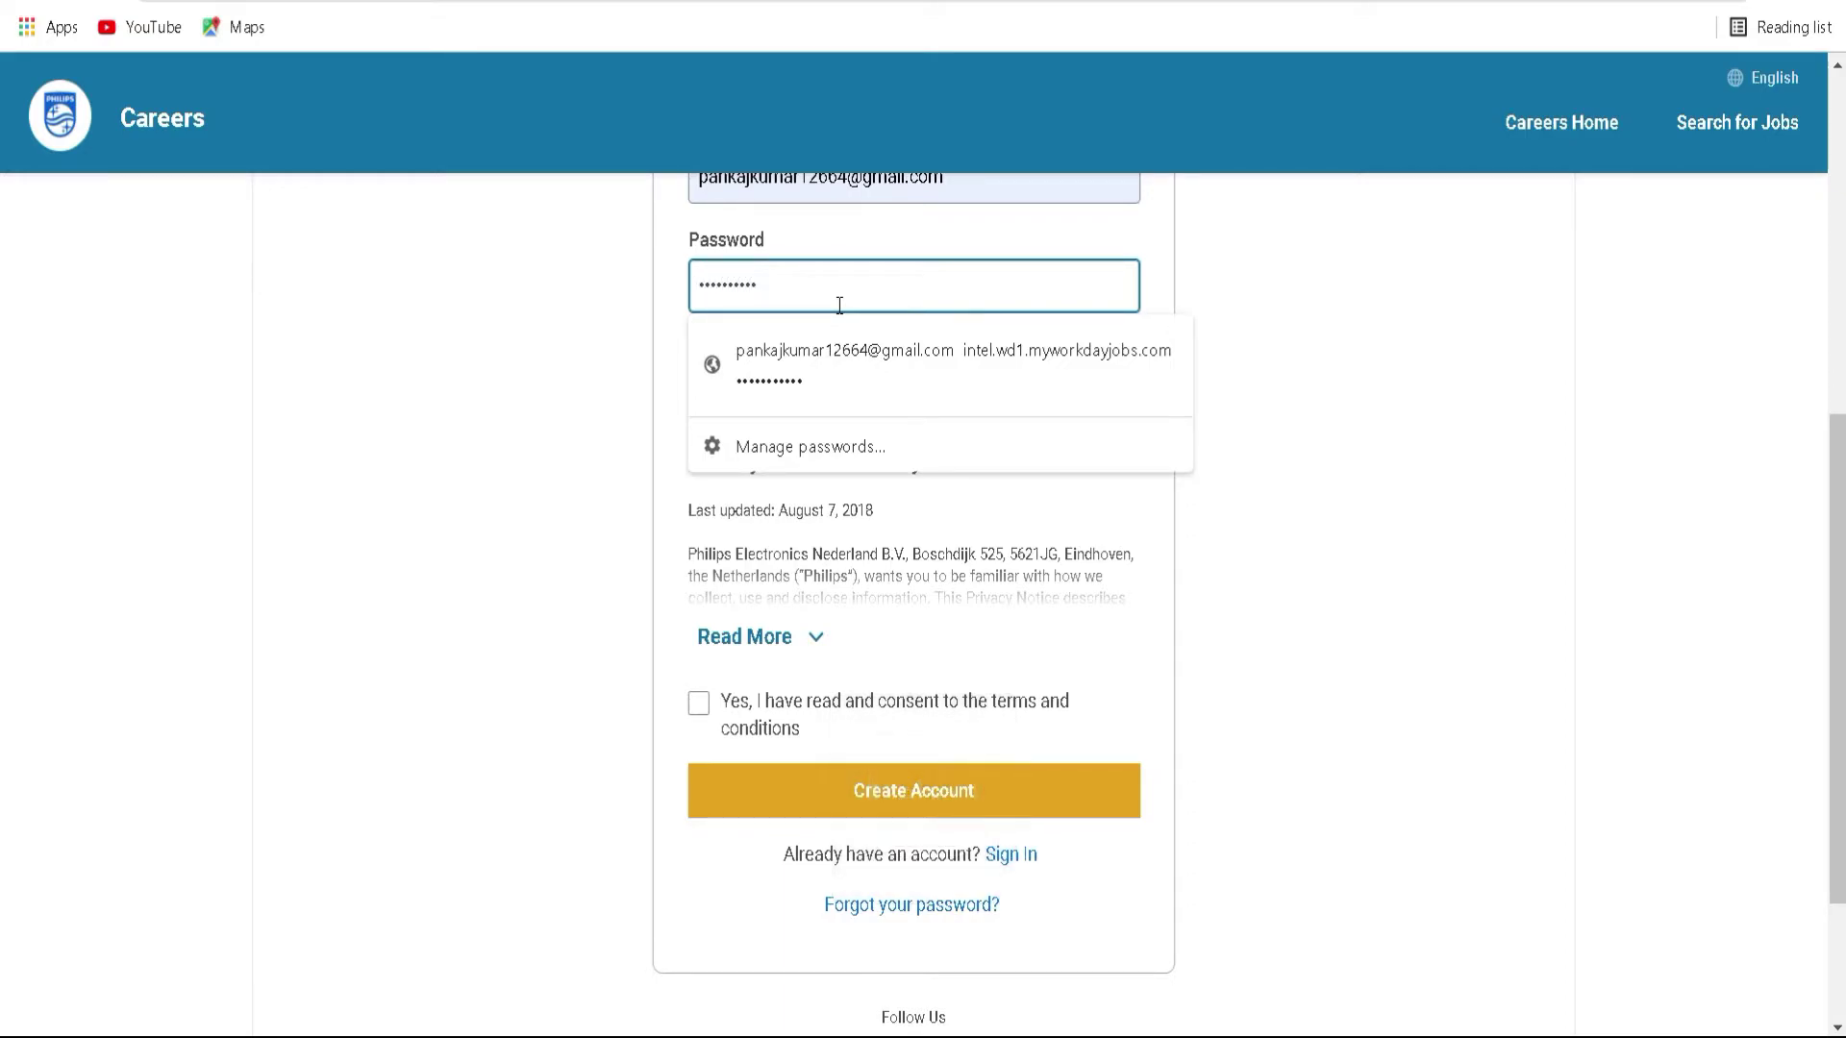
pyautogui.click(1386, 388)
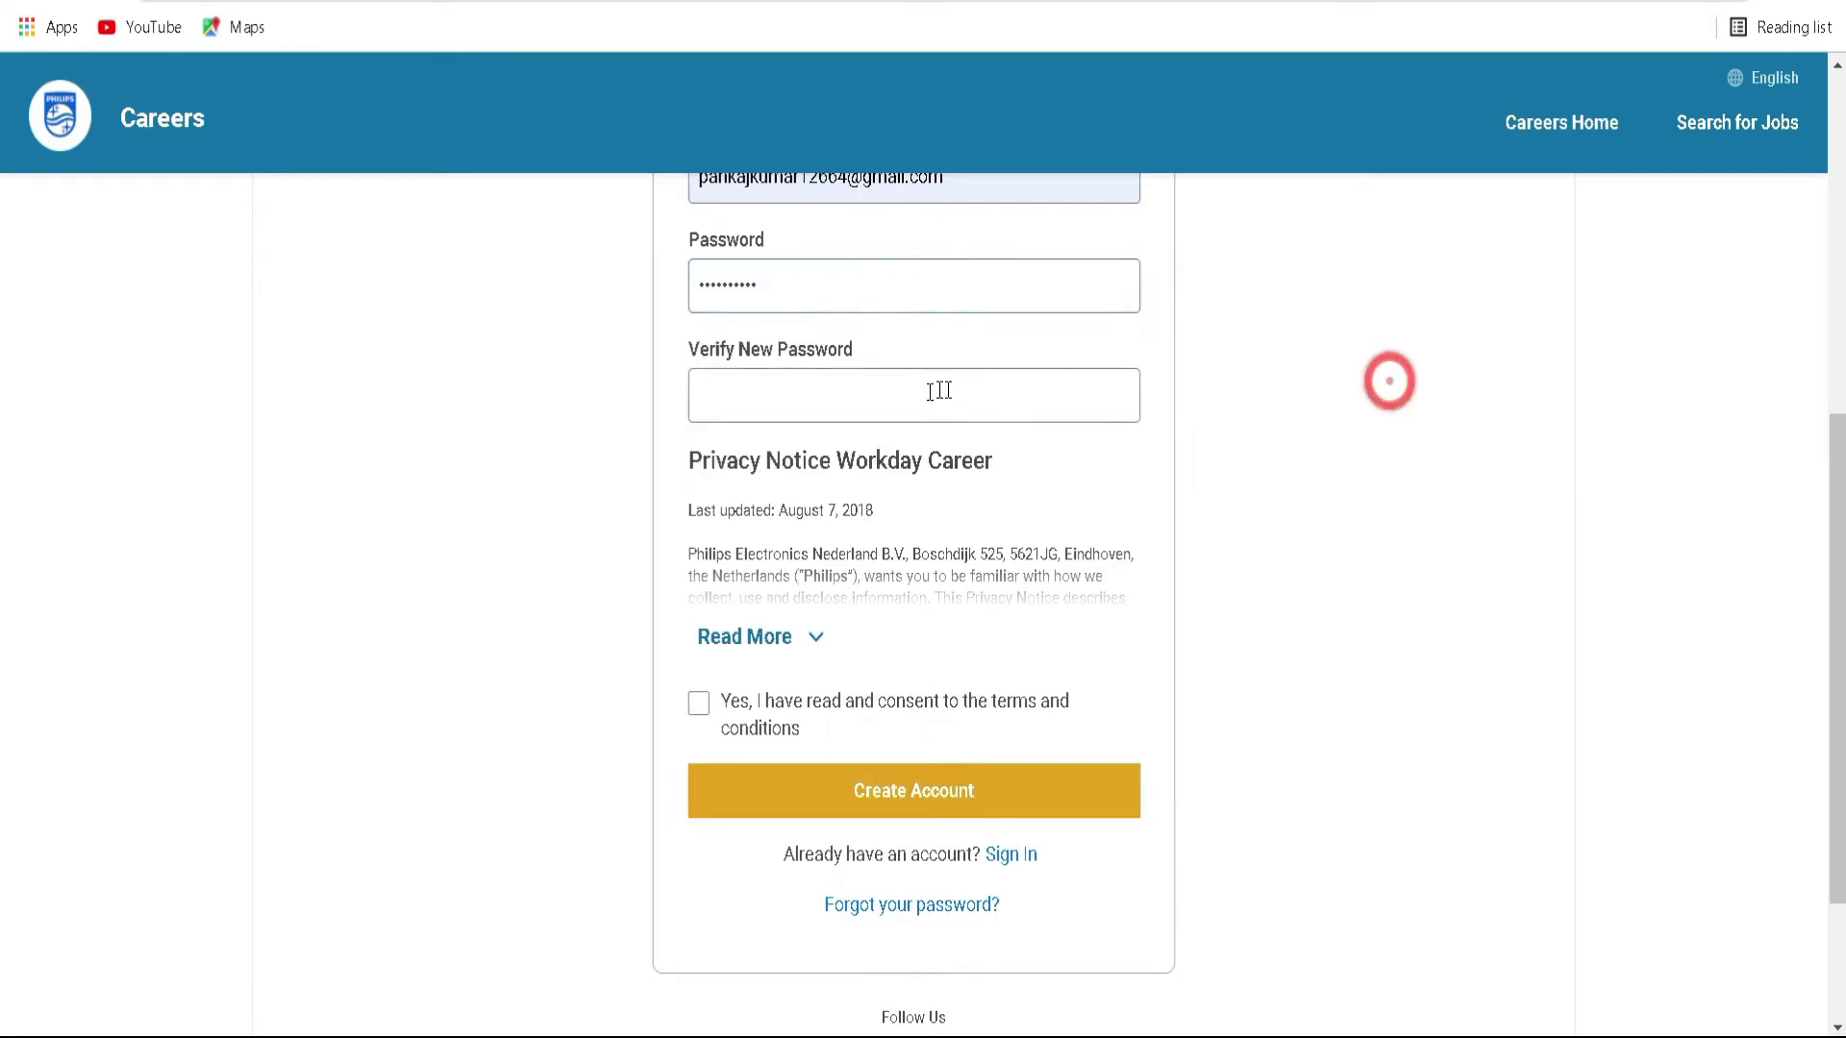
pyautogui.click(749, 398)
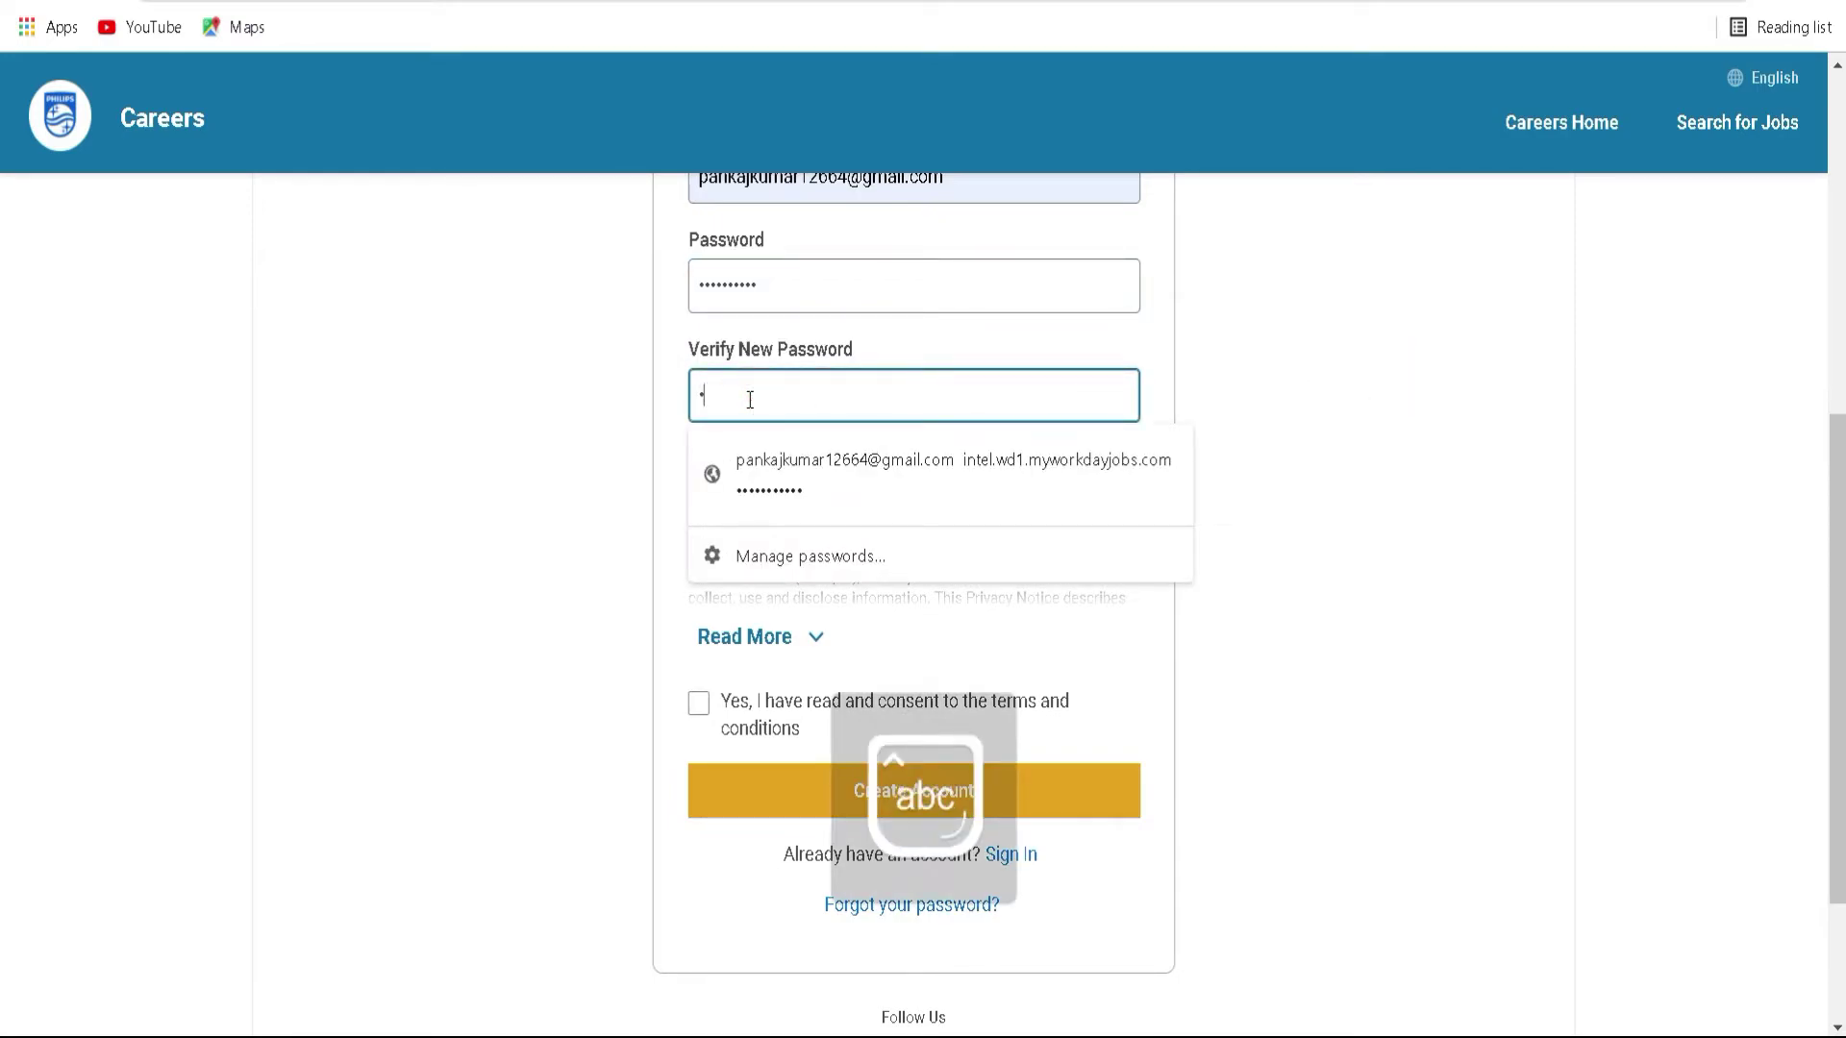
pyautogui.click(1393, 596)
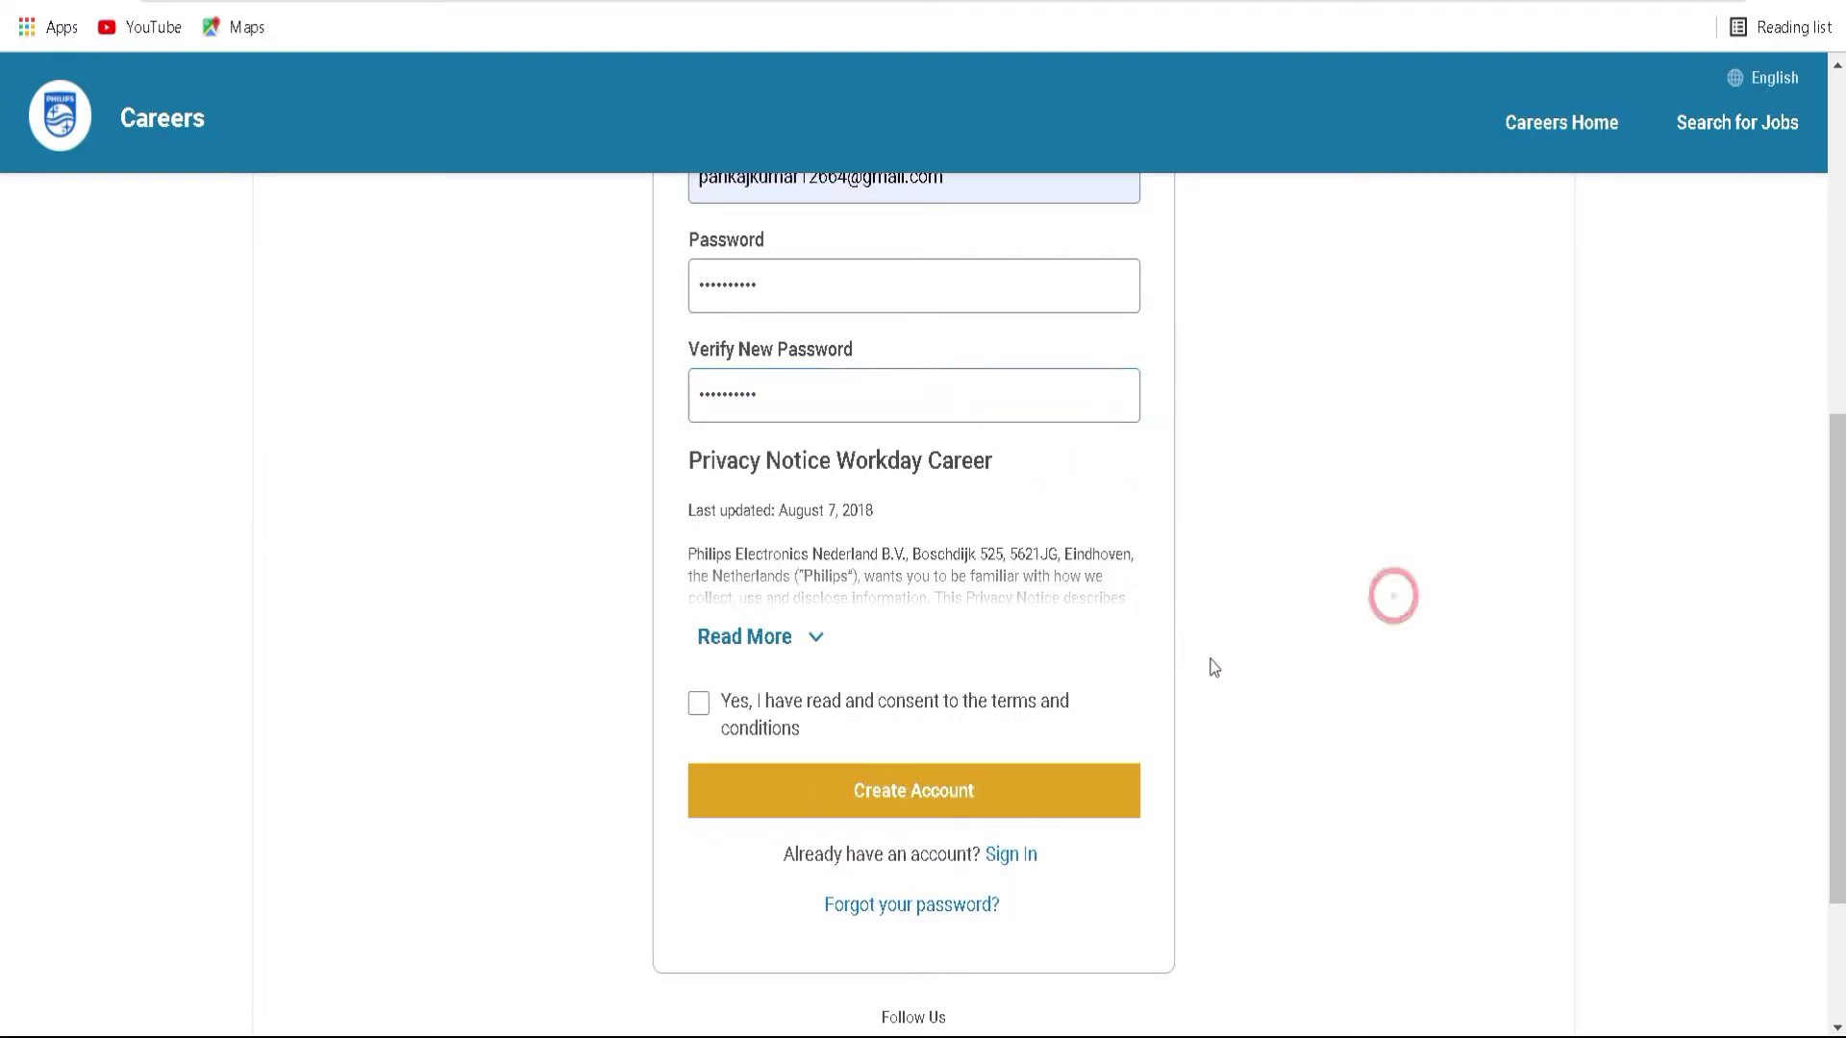
# Accept the privacy terms, create the account and save the password in Chrome
pyautogui.click(699, 704)
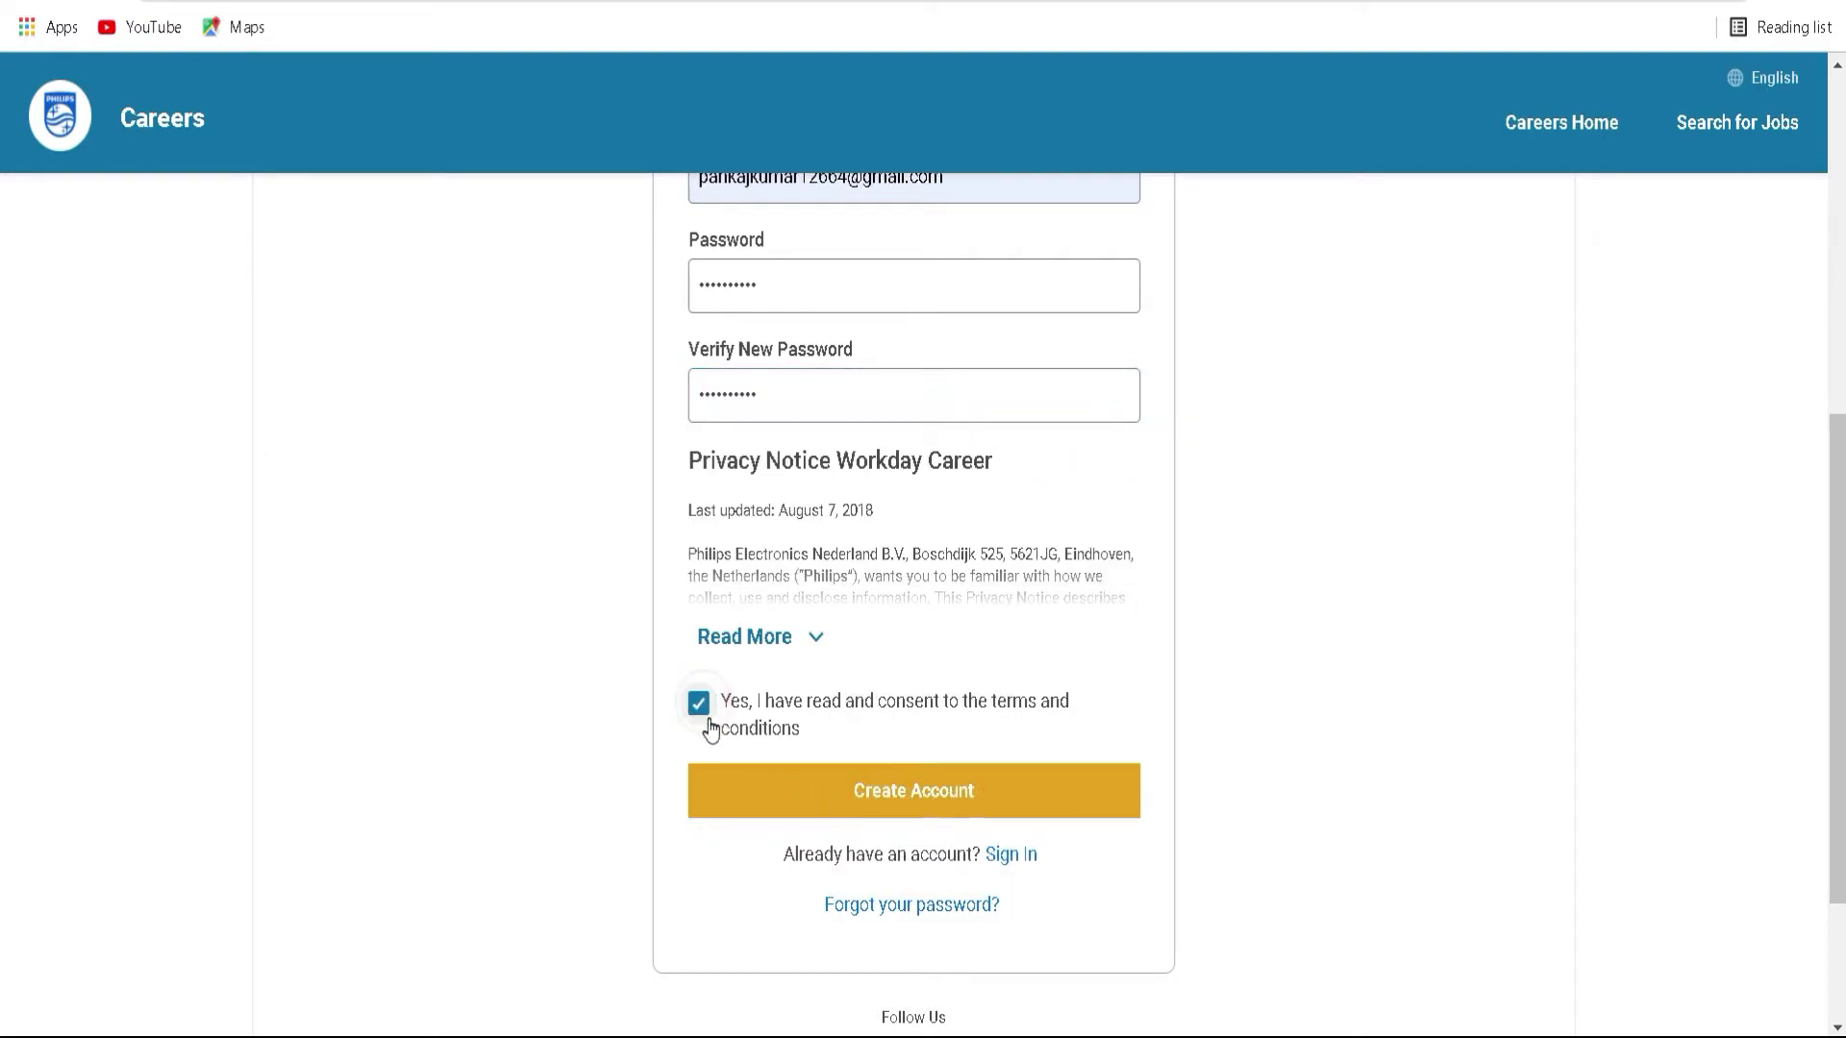
pyautogui.click(859, 798)
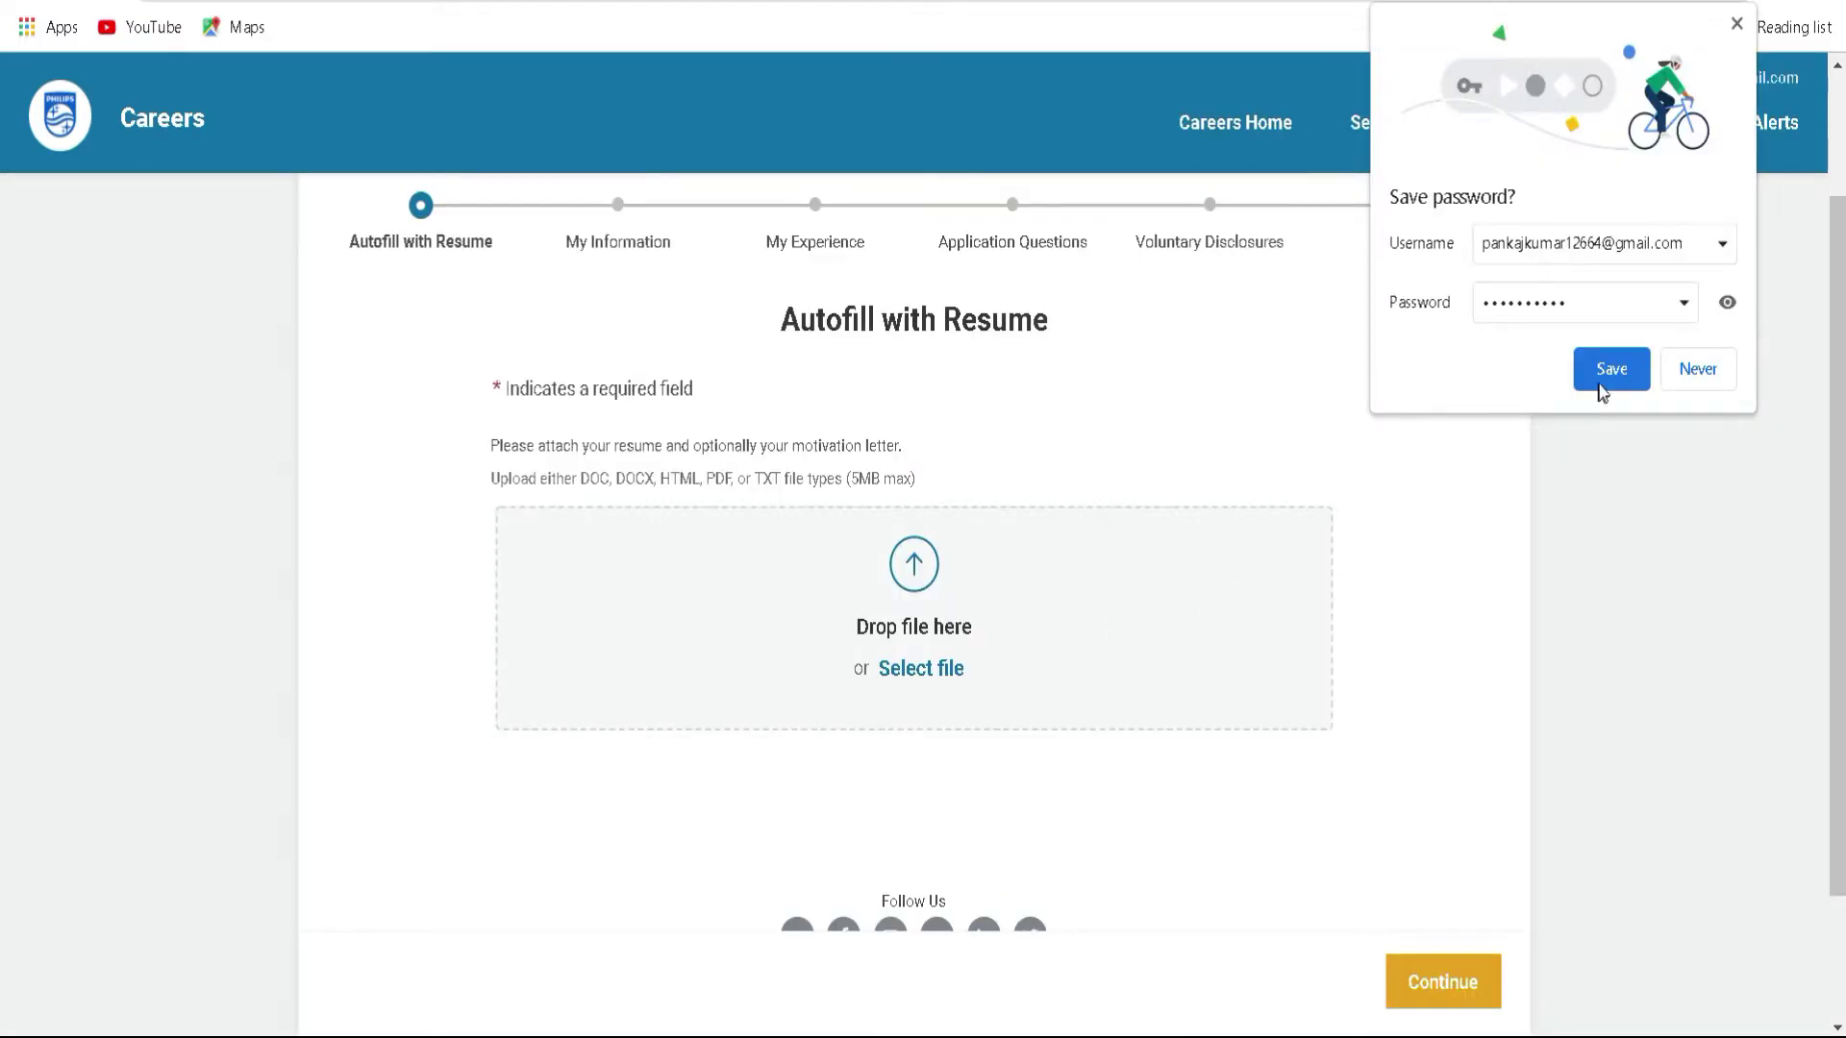
pyautogui.click(1605, 375)
# Upload the RESUME 2021 PDF and continue to the My Information step
pyautogui.scroll(-2, 816, 643)
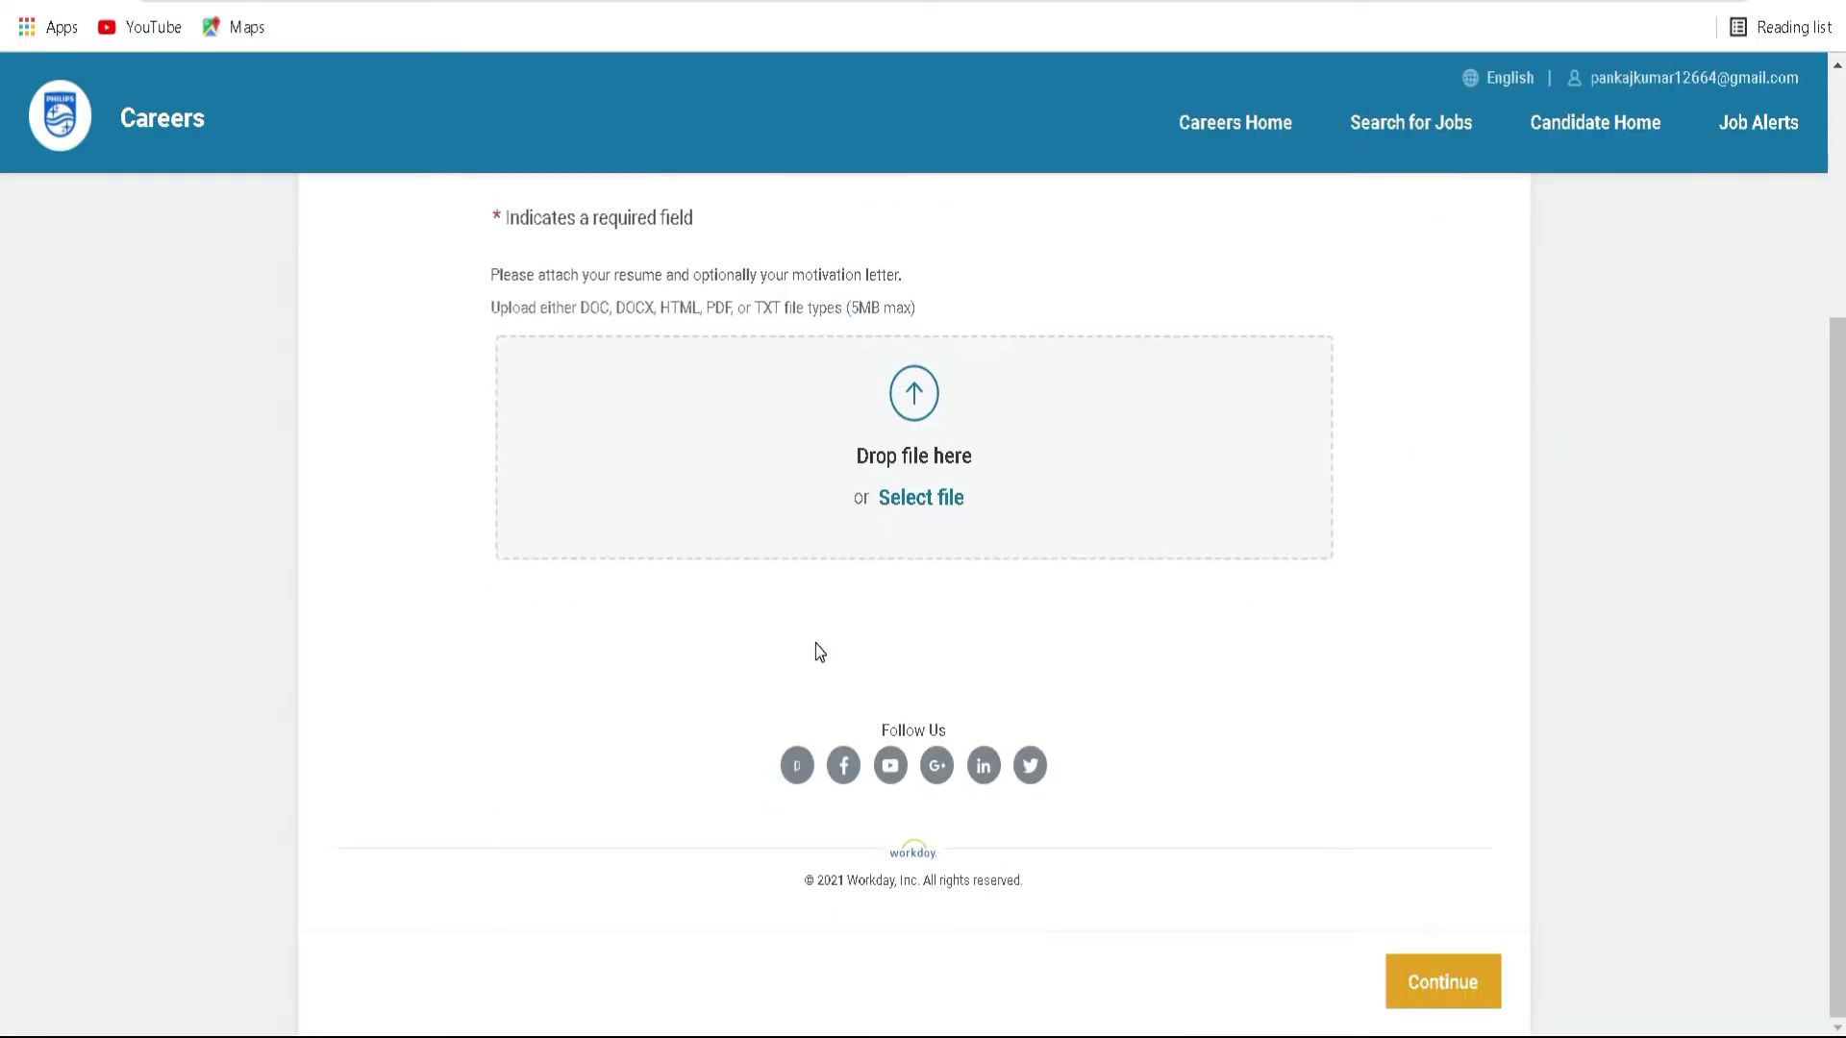
pyautogui.scroll(3, 815, 649)
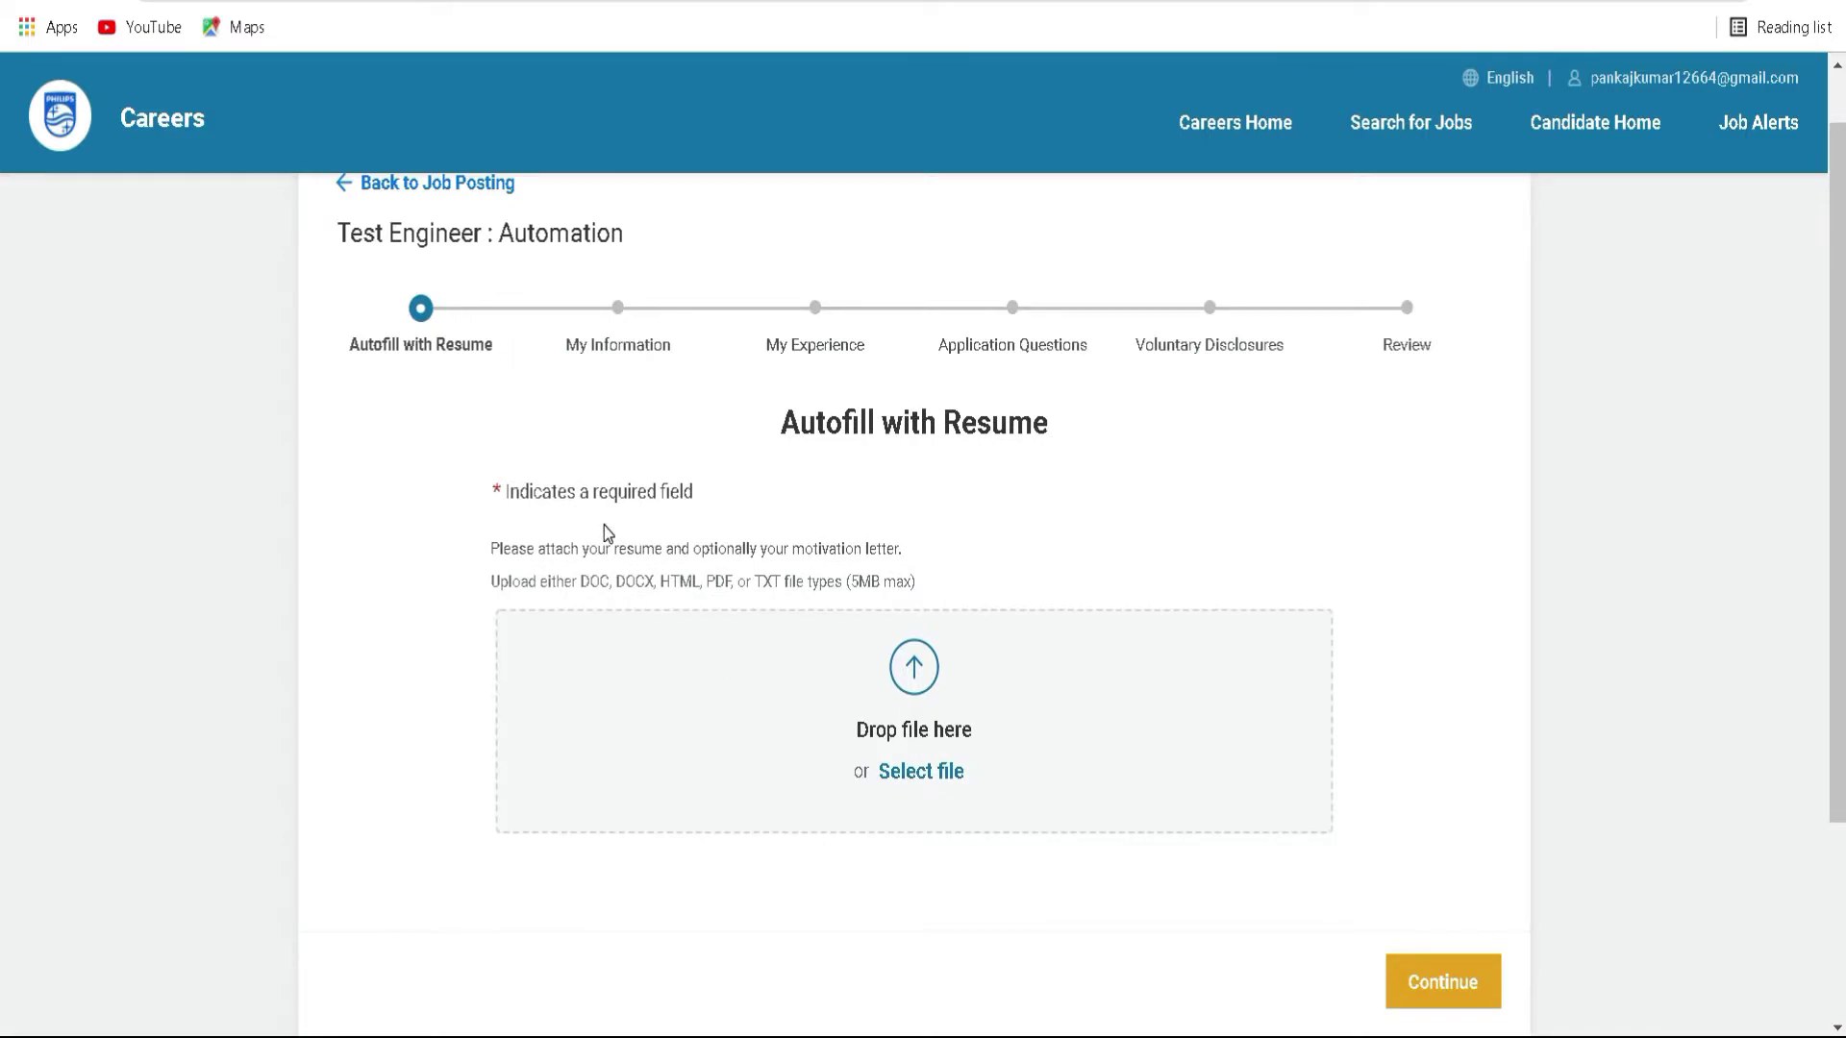
pyautogui.scroll(-1, 604, 527)
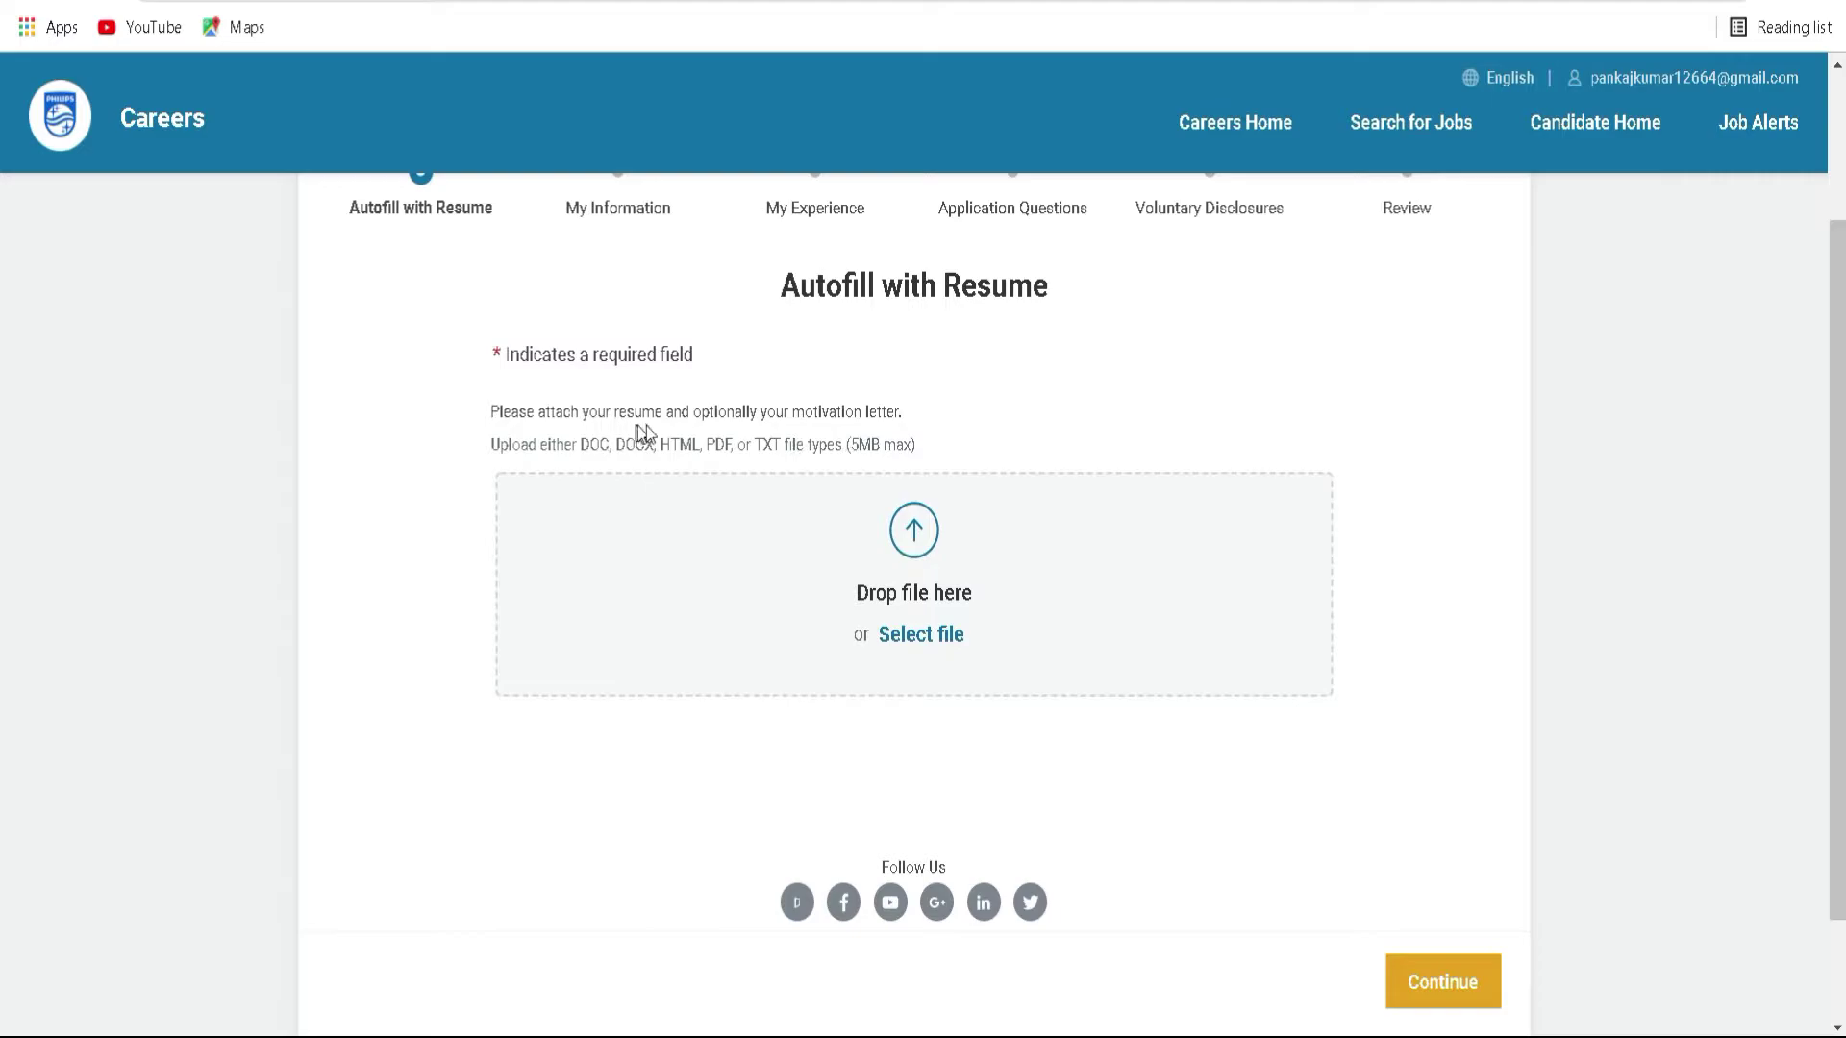
pyautogui.click(941, 634)
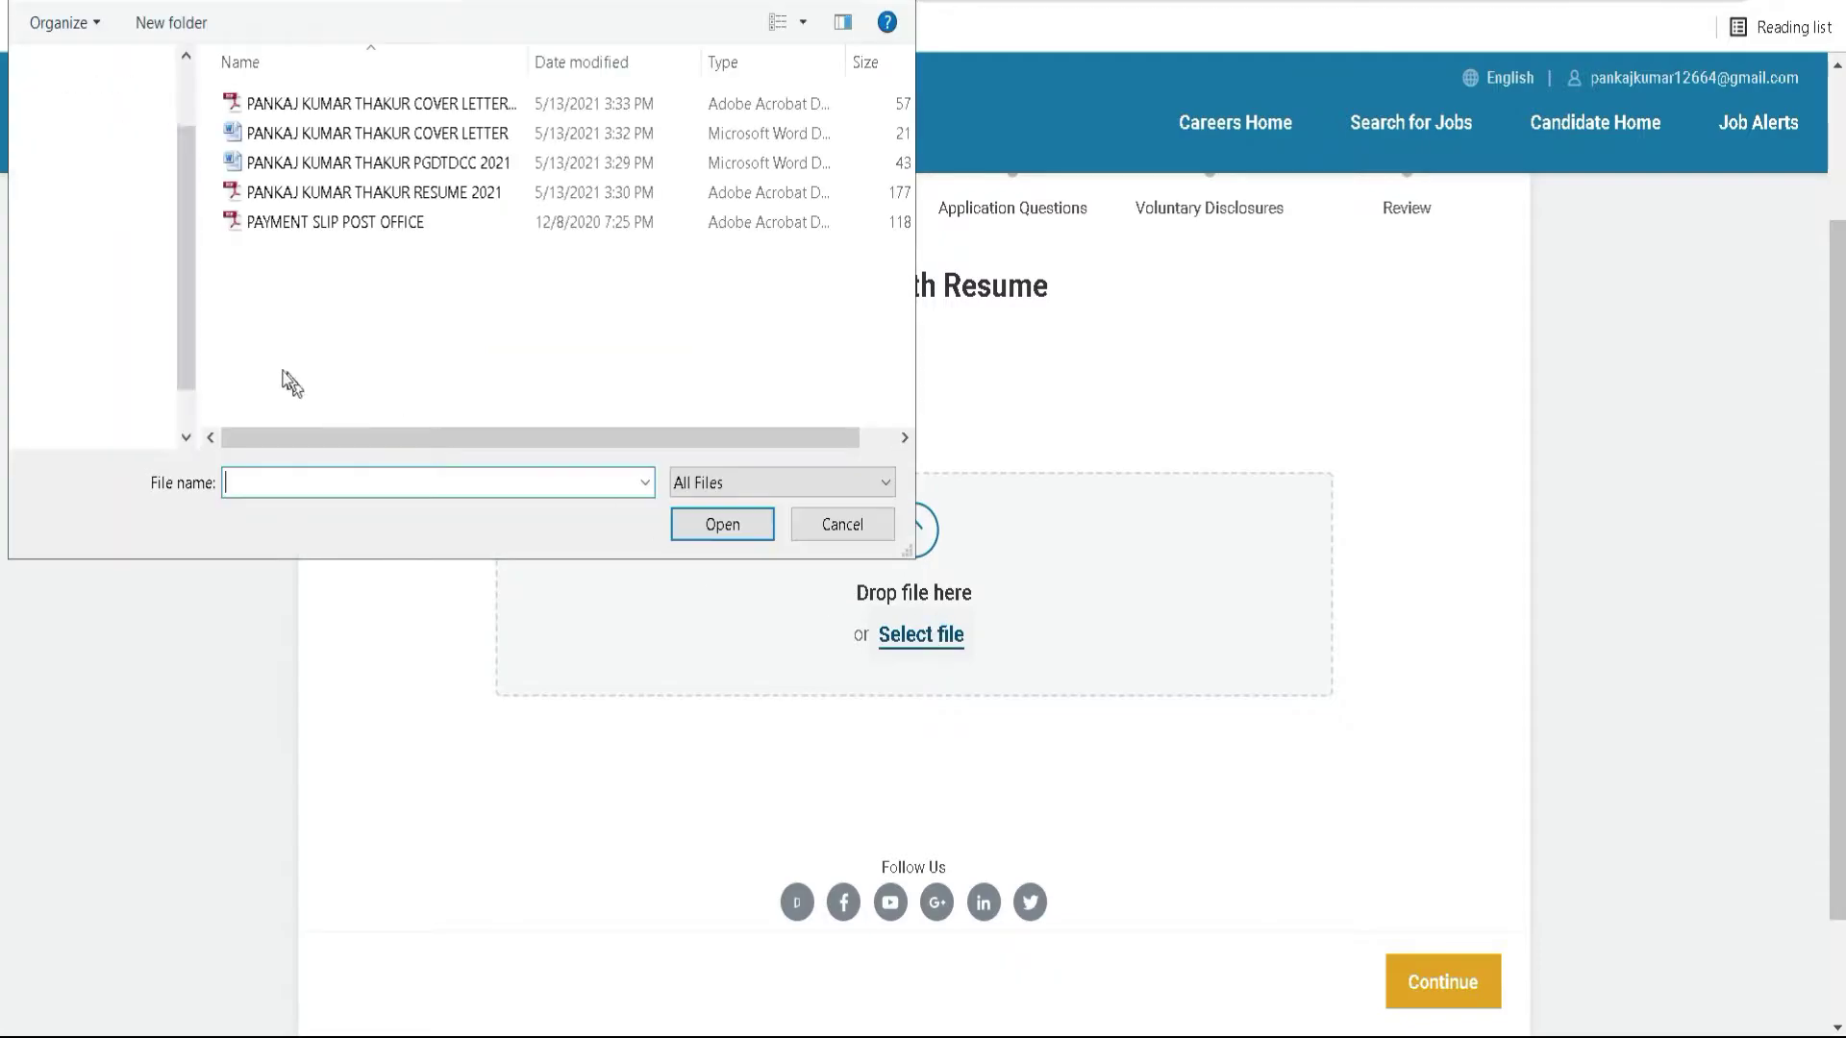
pyautogui.click(420, 197)
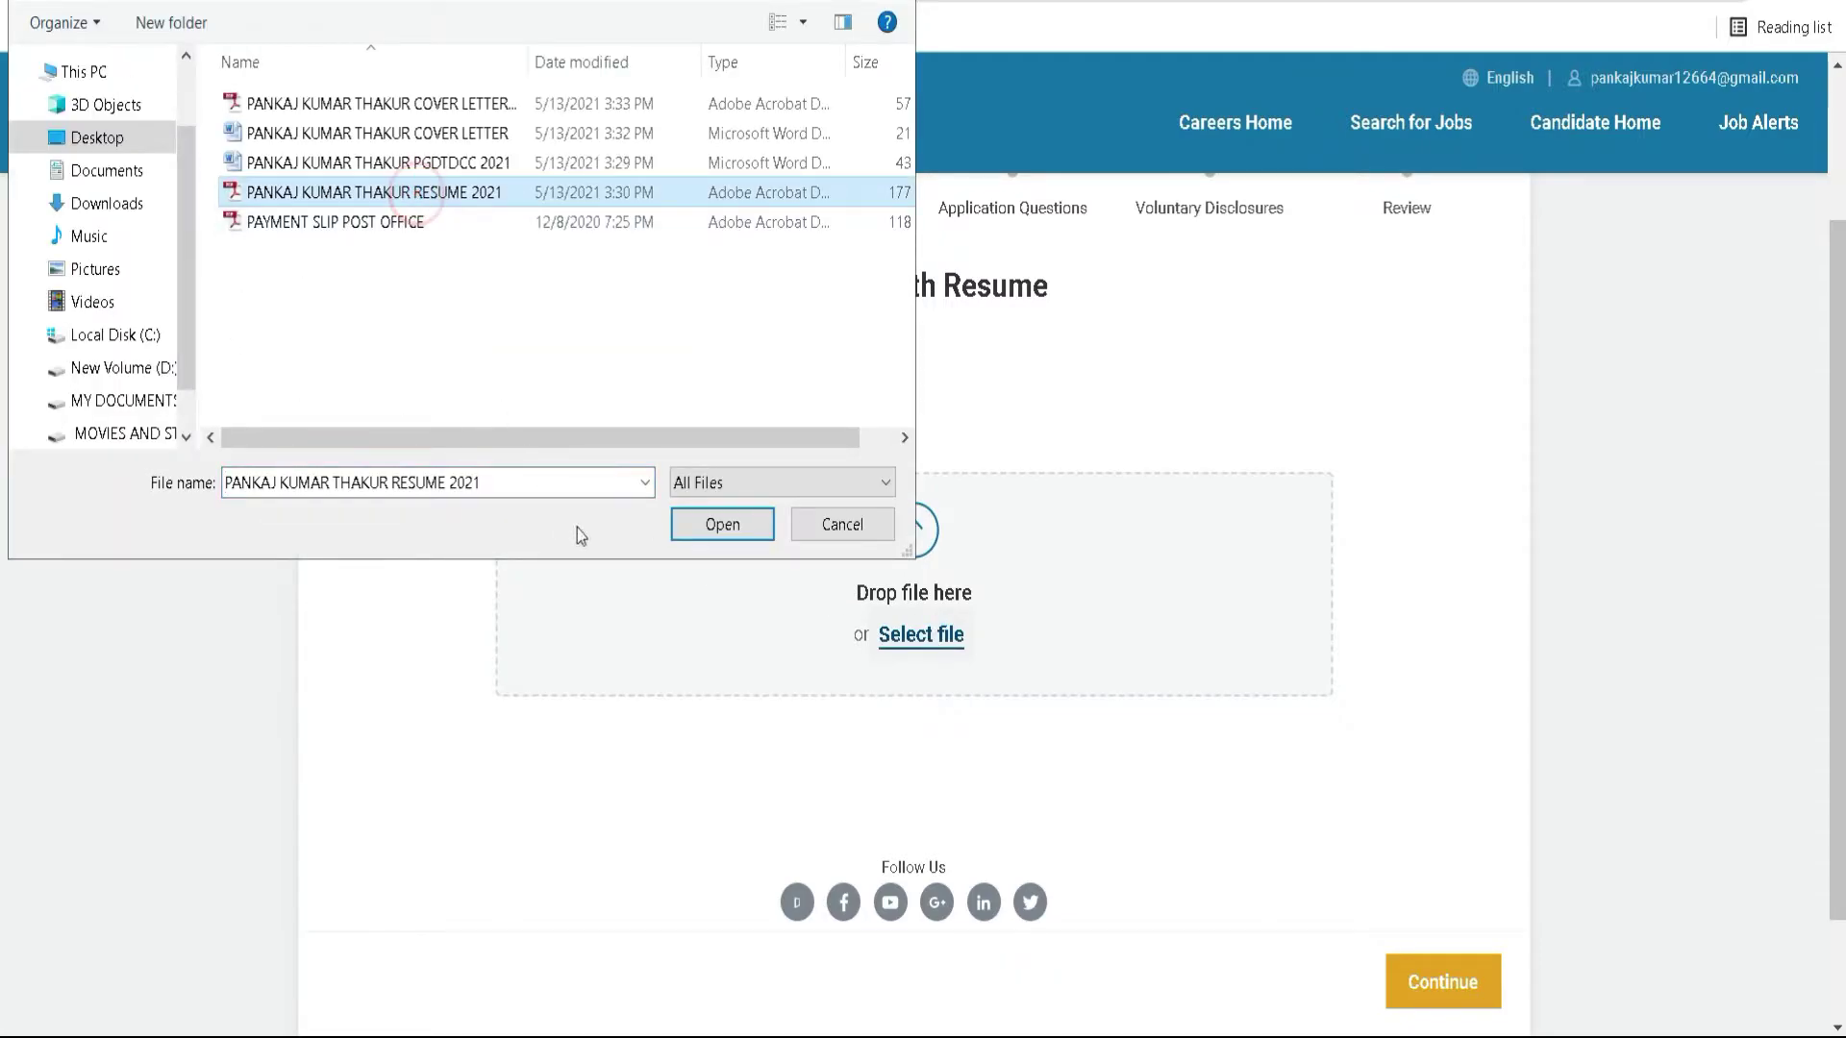
pyautogui.click(722, 524)
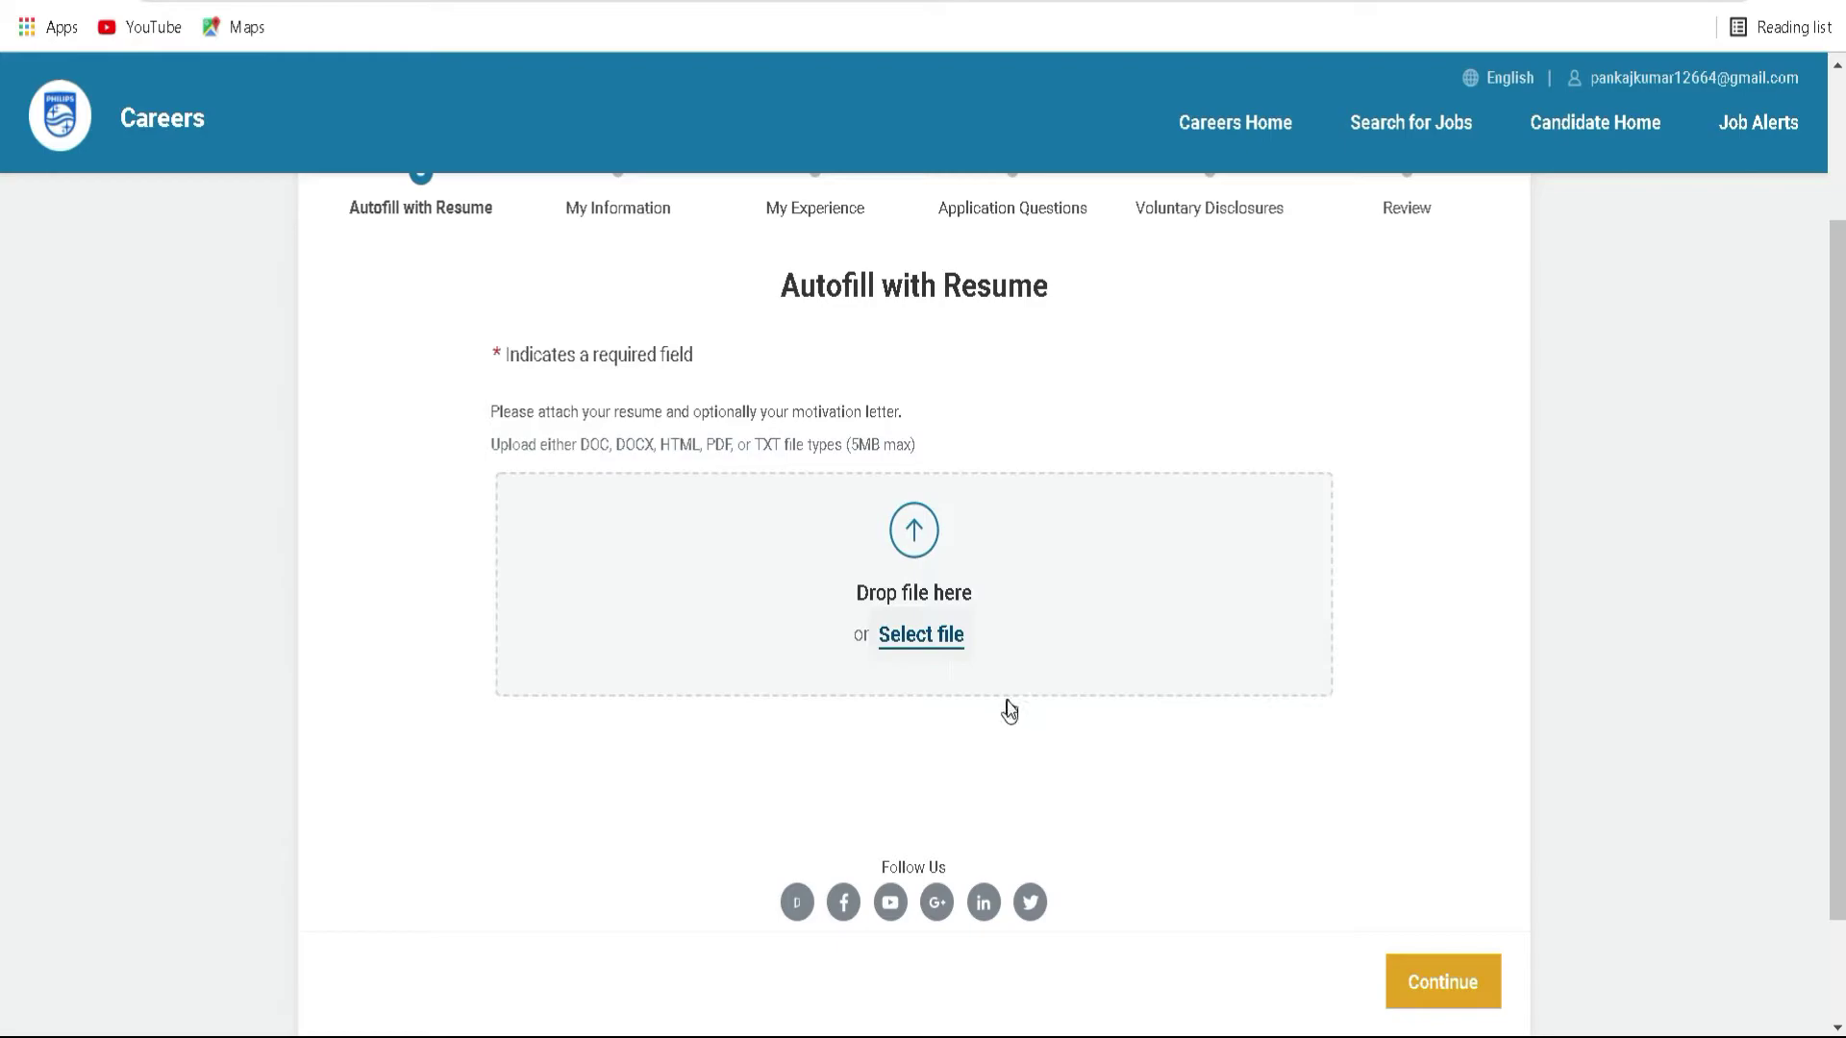
pyautogui.scroll(-1, 971, 632)
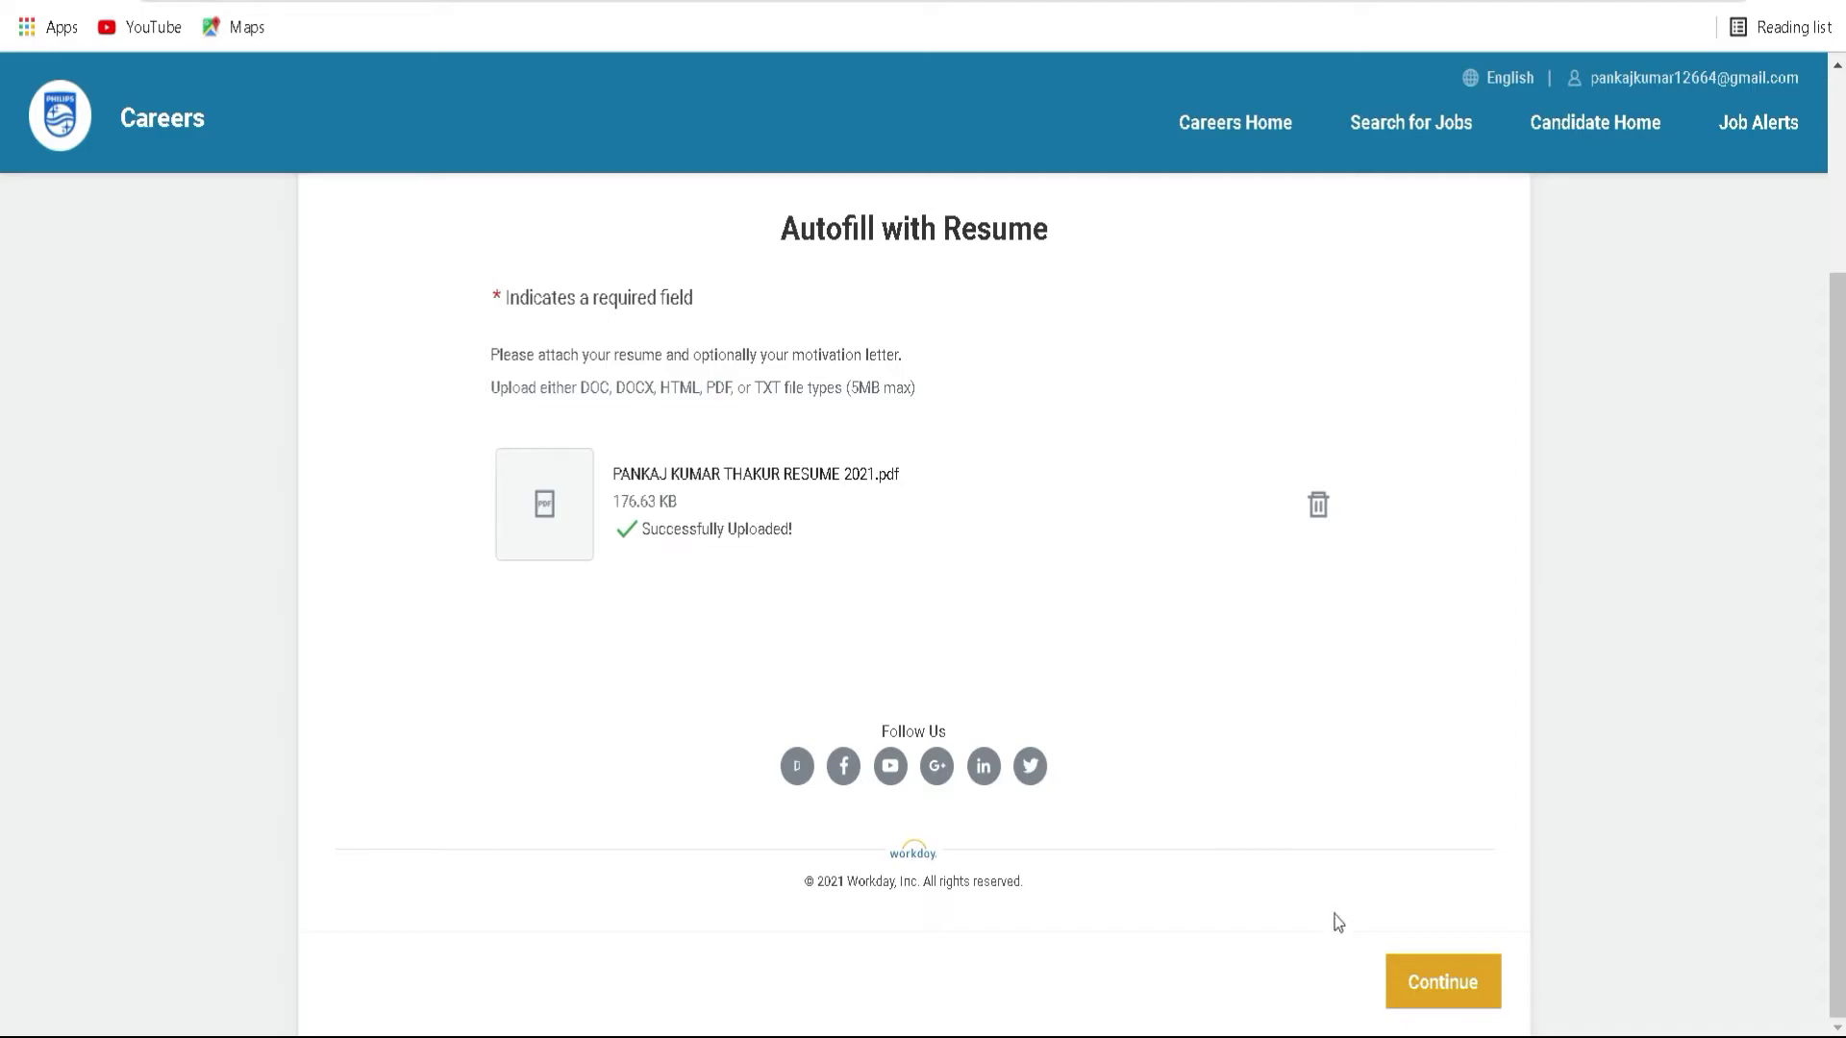
pyautogui.click(1468, 999)
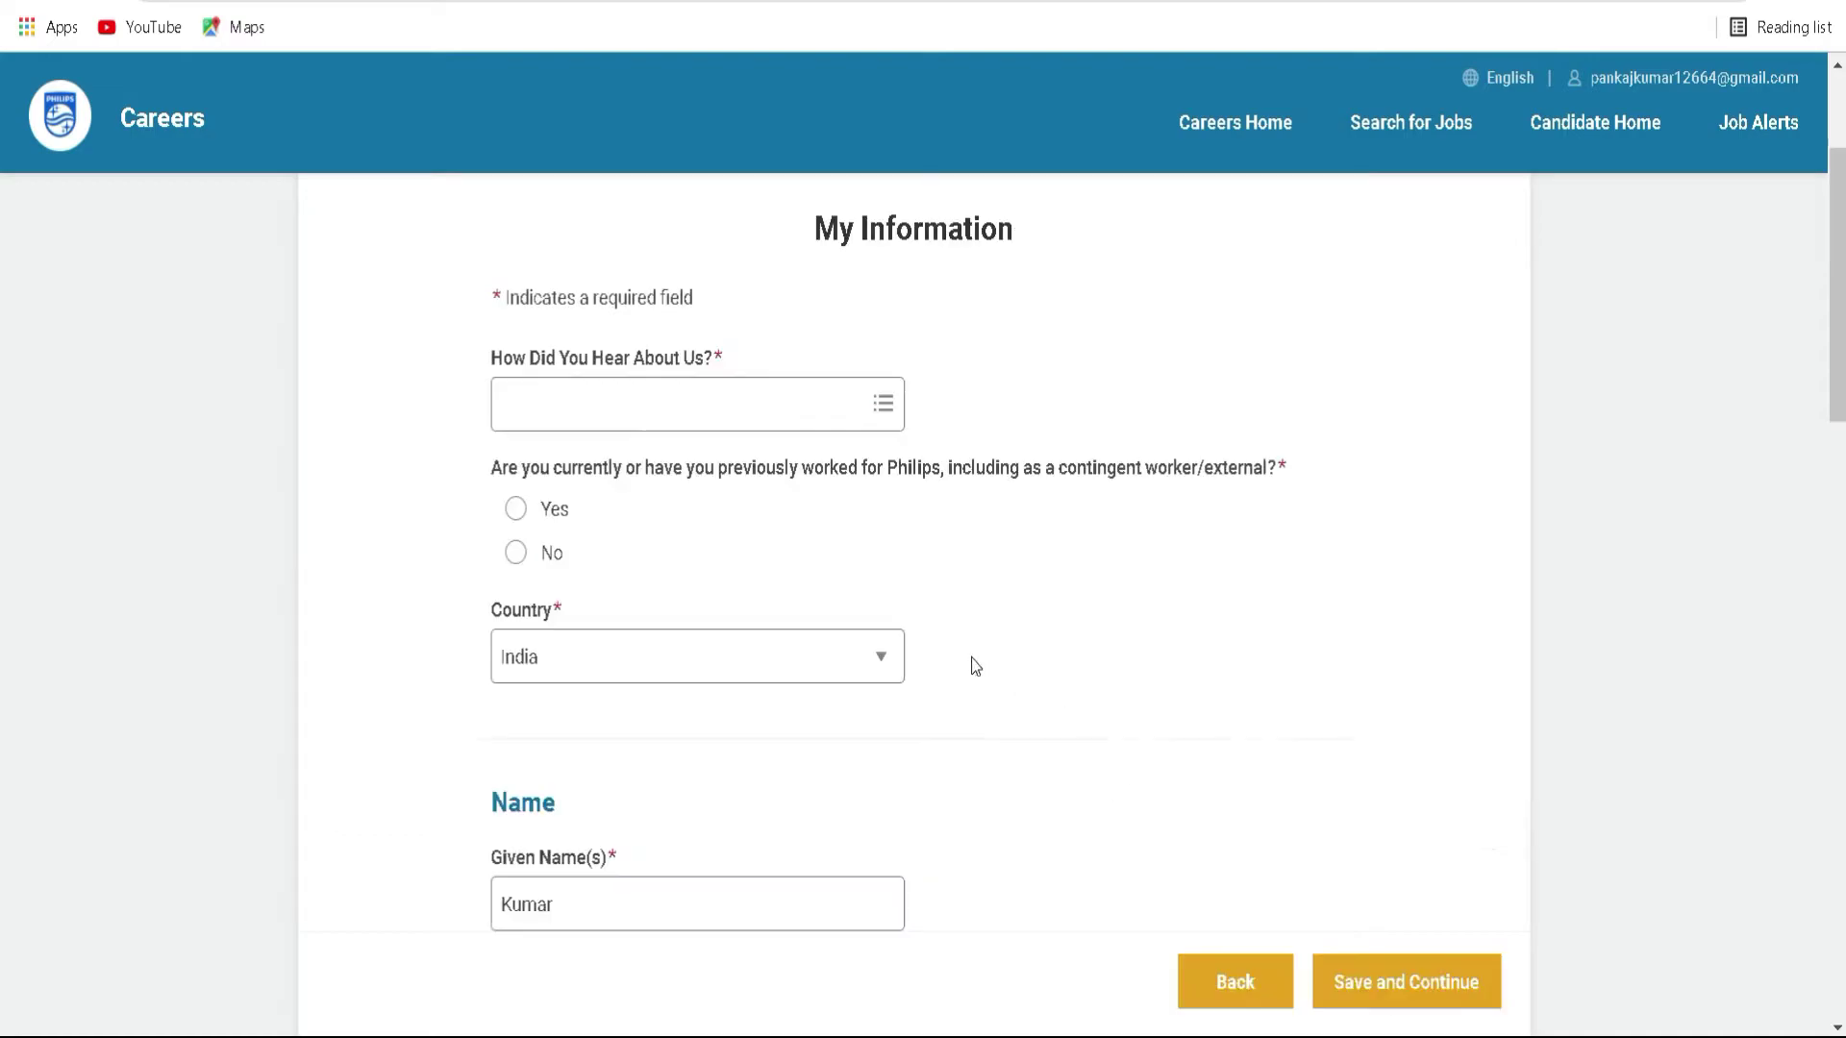
# Set How Did You Hear About Us? to LinkedIn under the job board category
pyautogui.scroll(2, 949, 669)
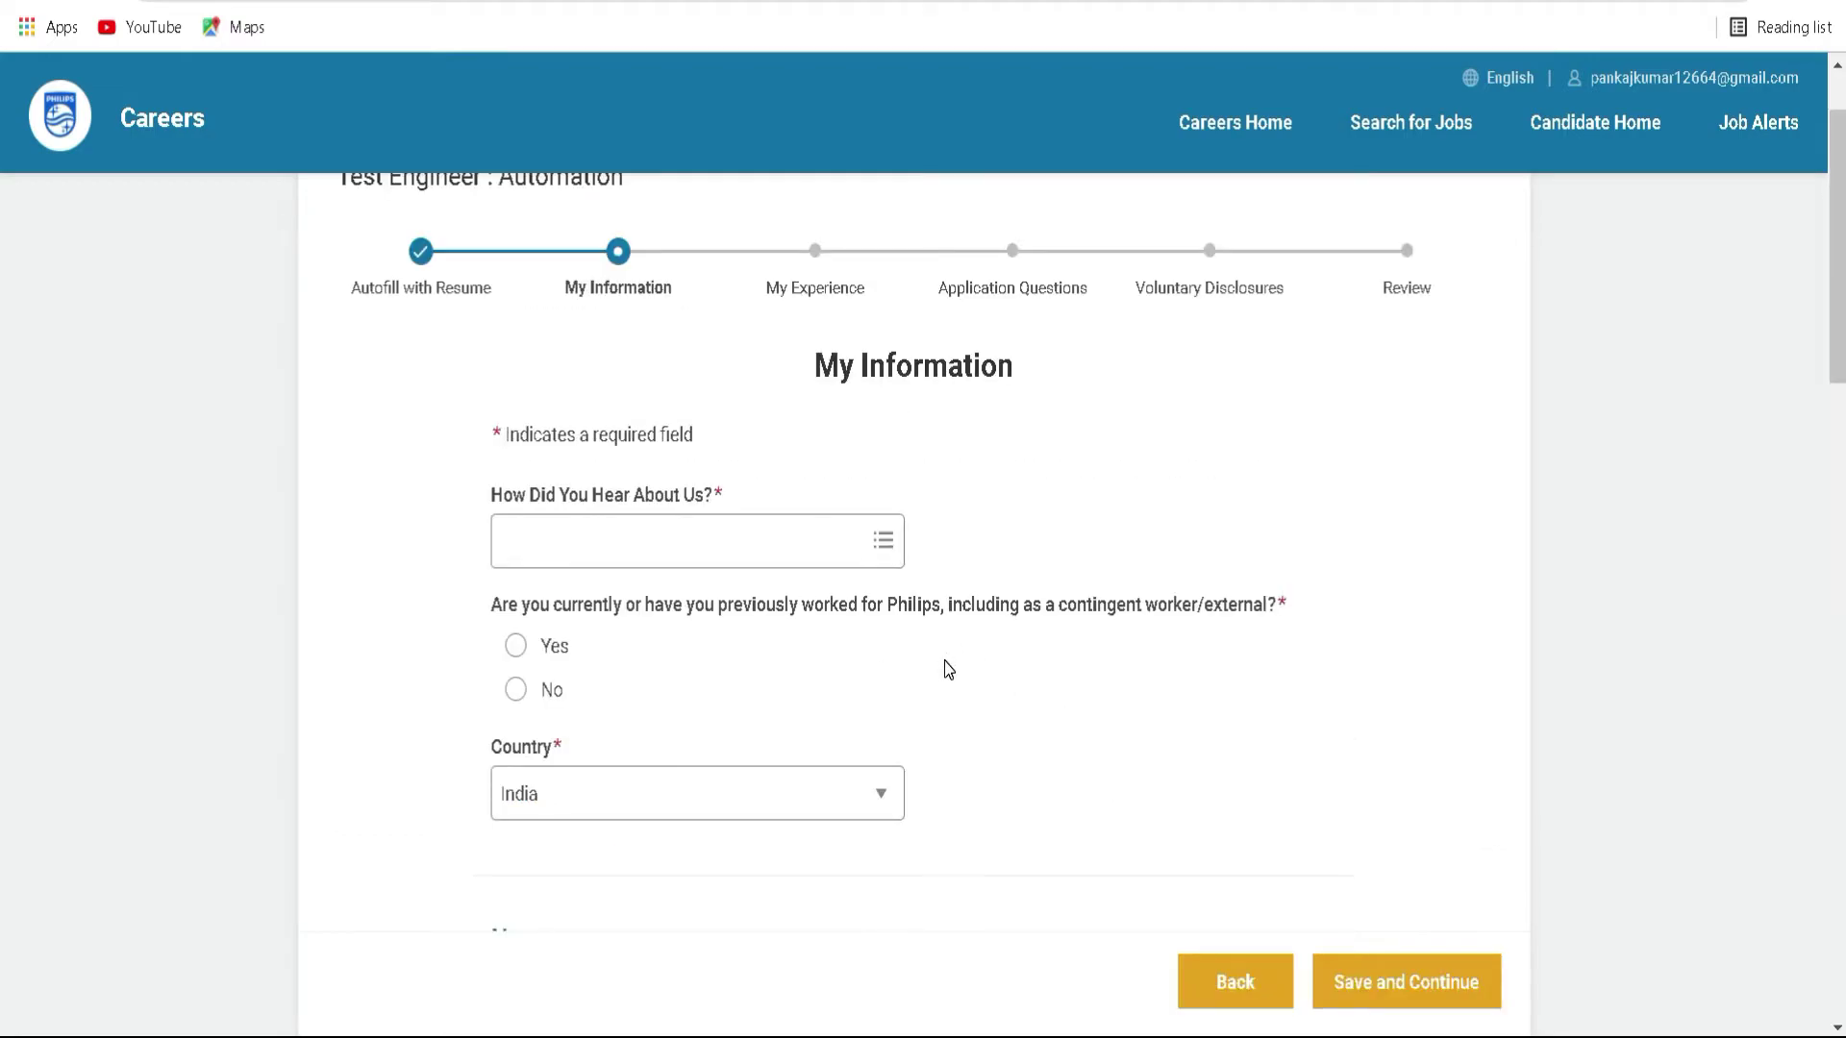
pyautogui.scroll(1, 948, 669)
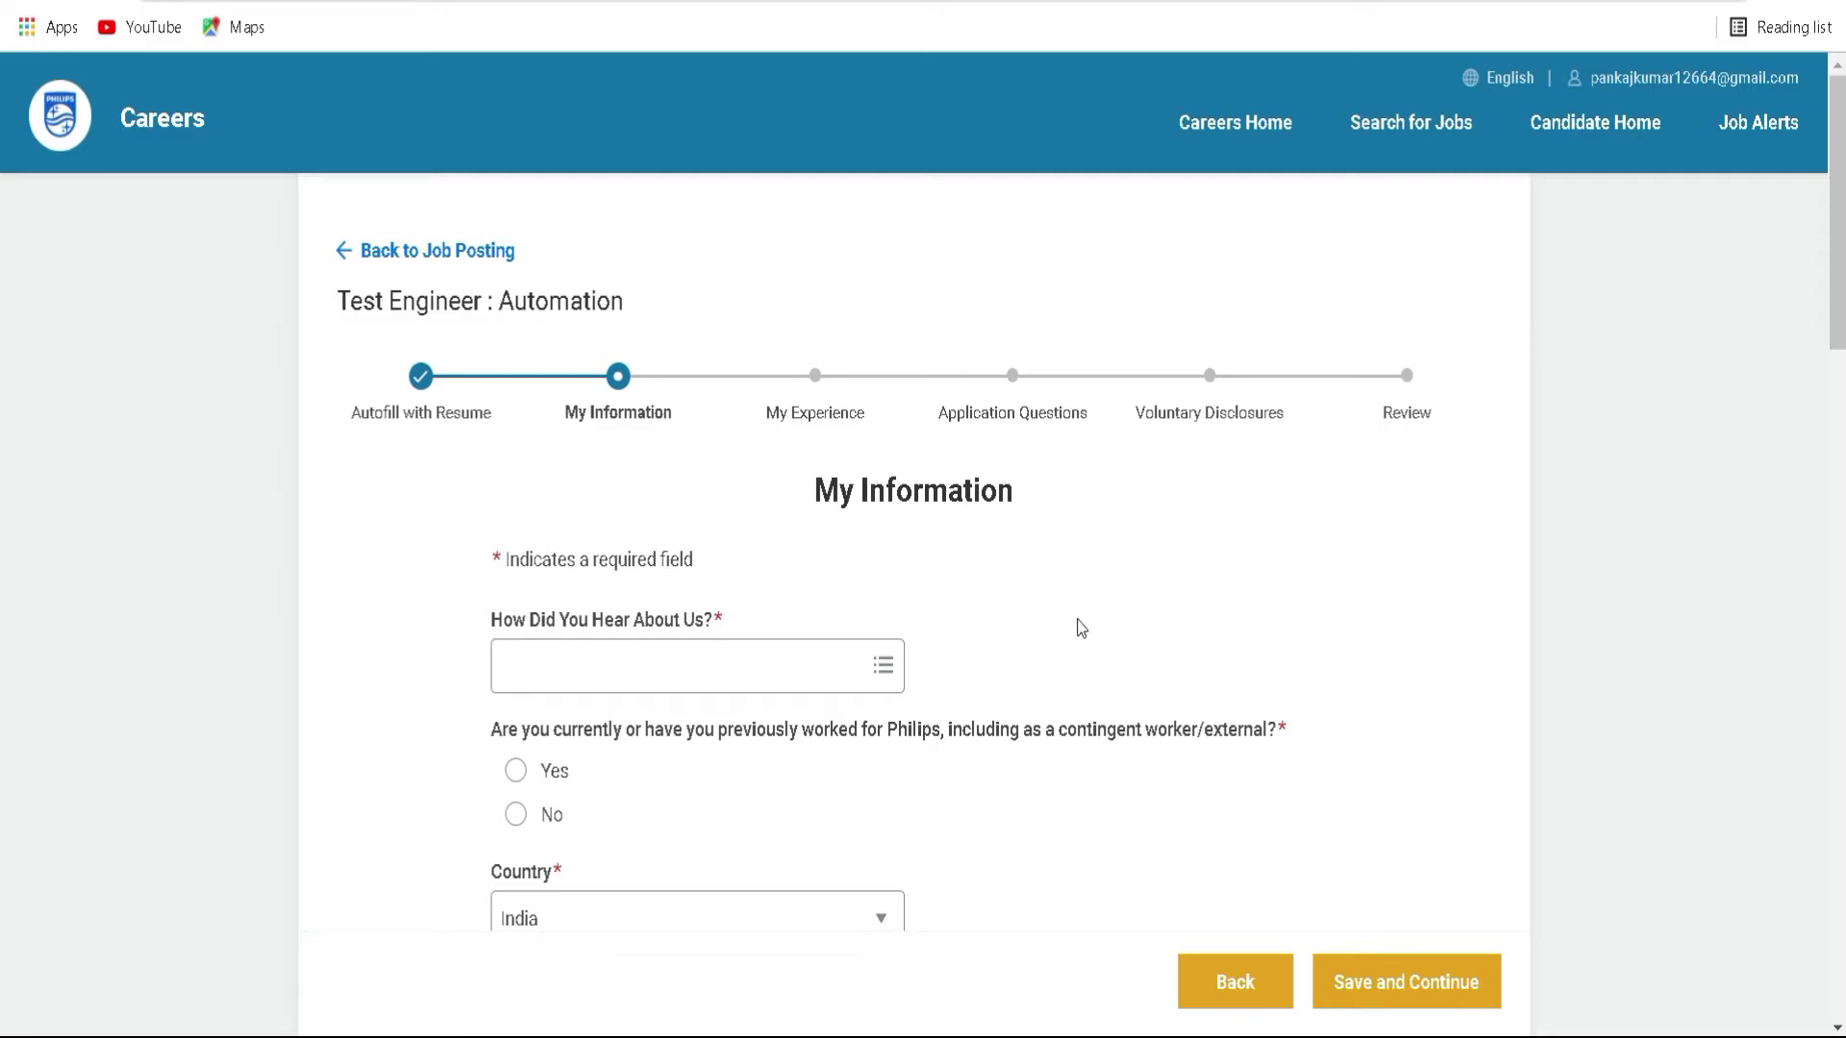
pyautogui.scroll(-1, 1081, 628)
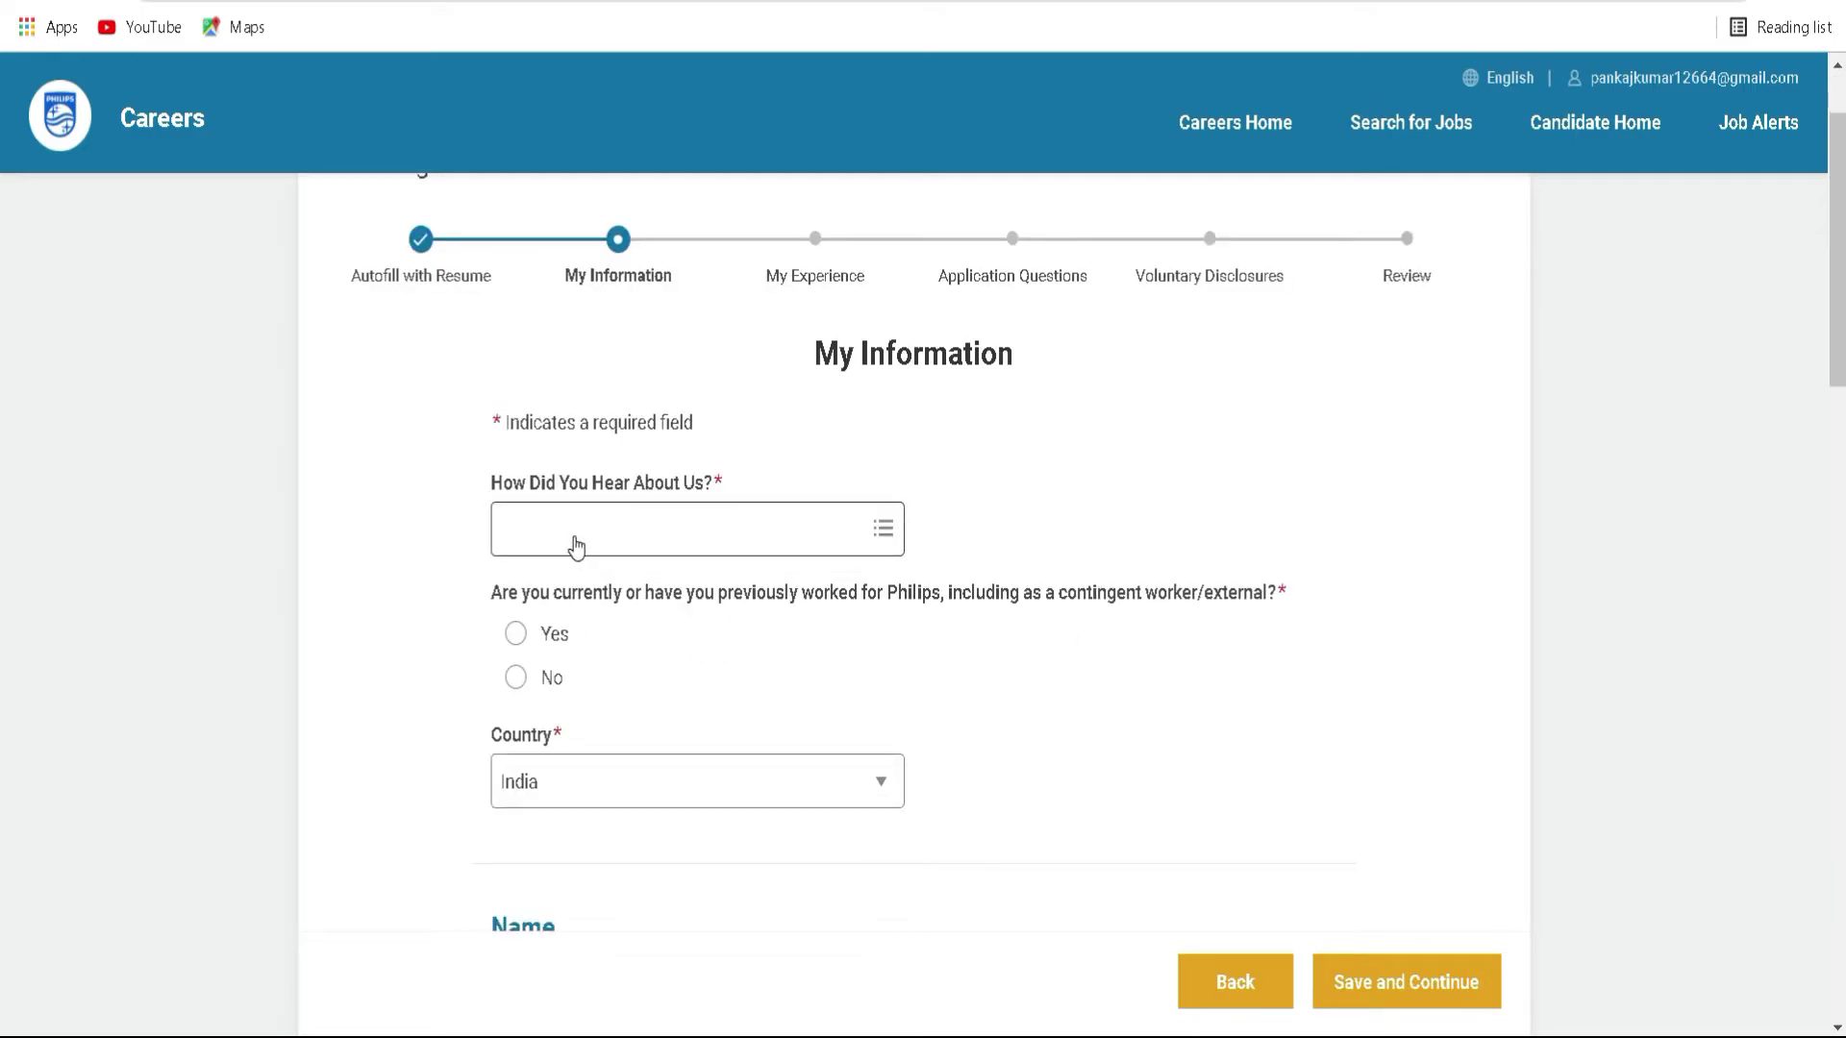
pyautogui.click(615, 529)
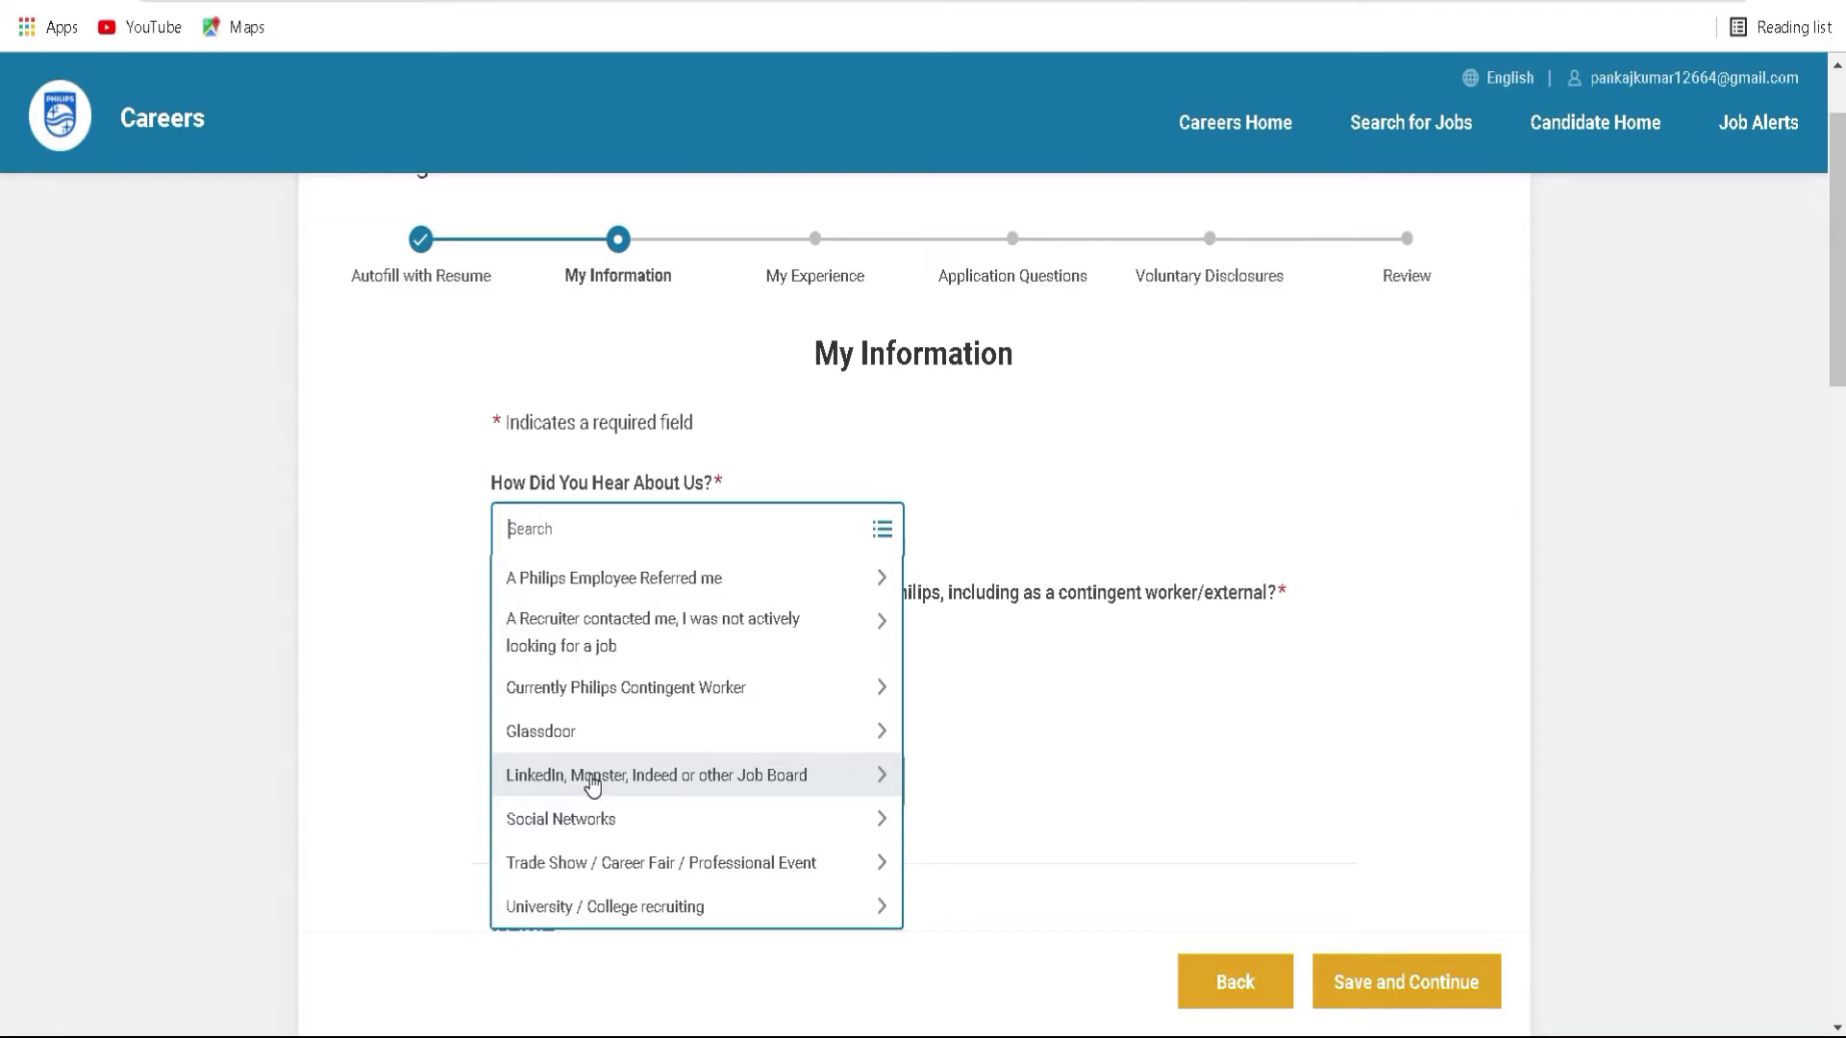
pyautogui.click(596, 775)
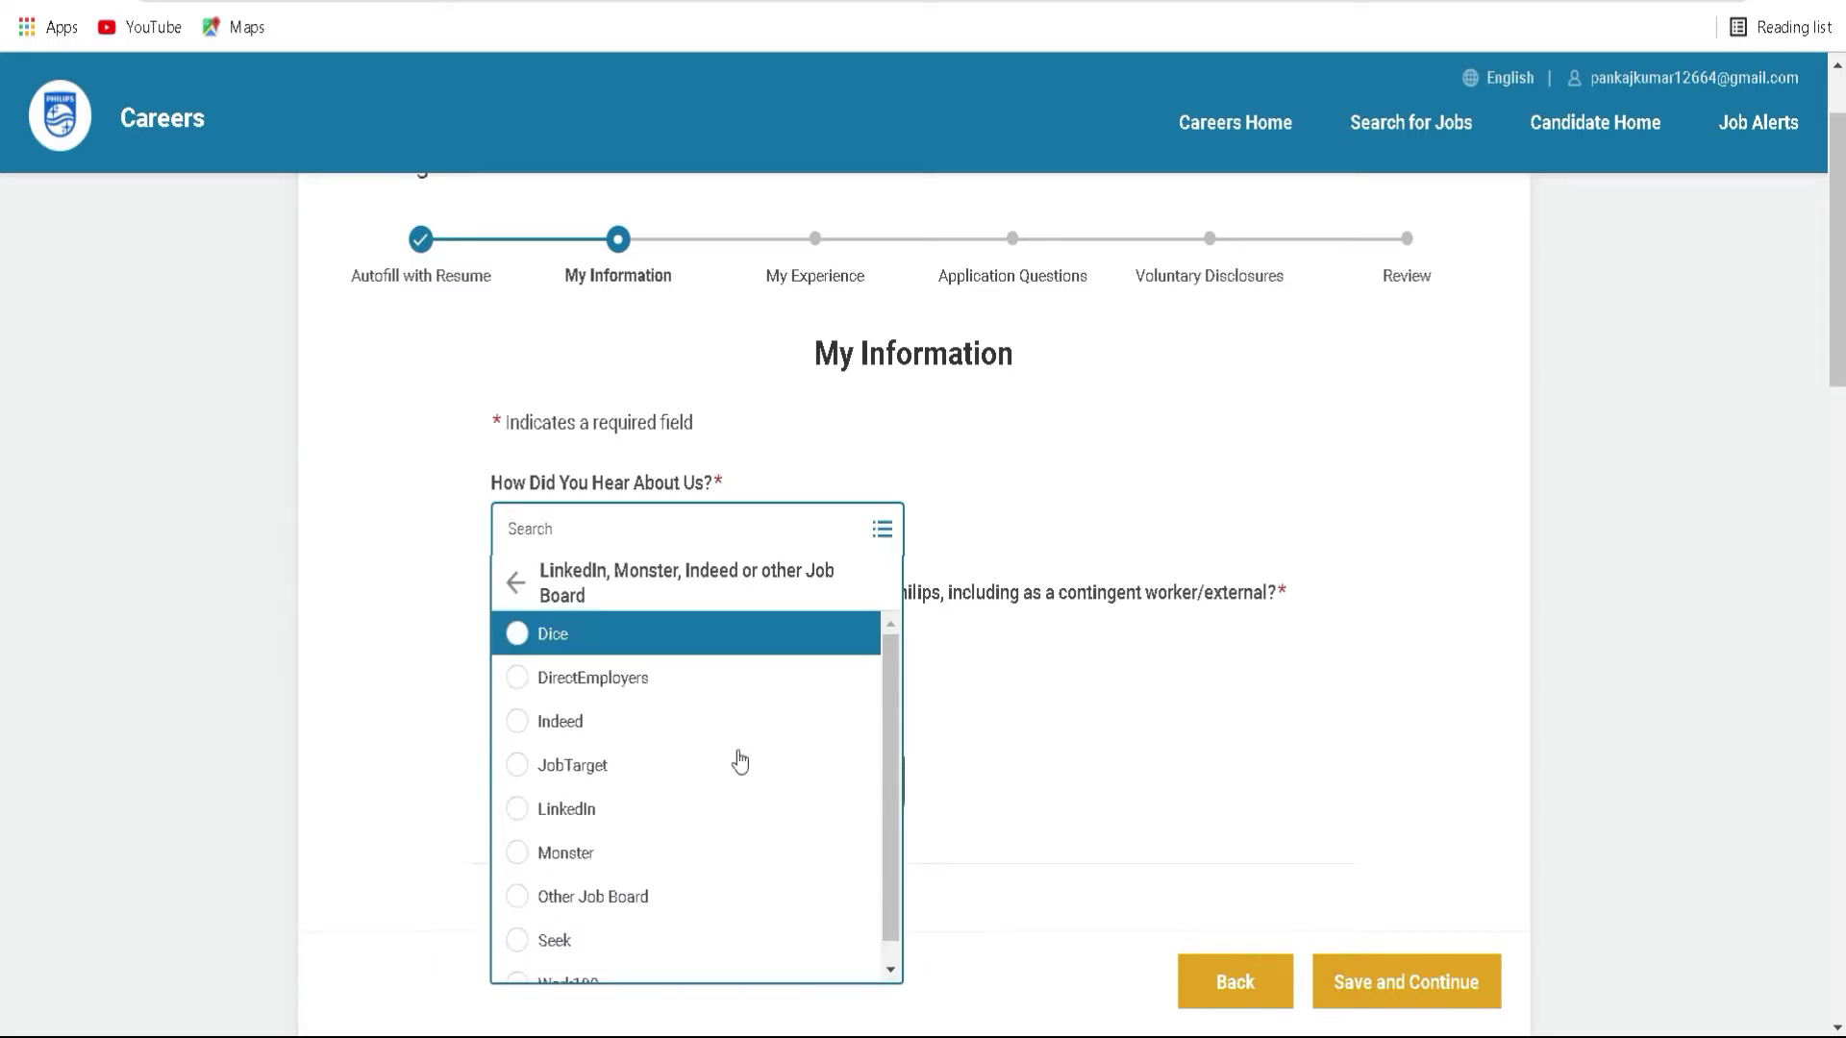
pyautogui.click(598, 810)
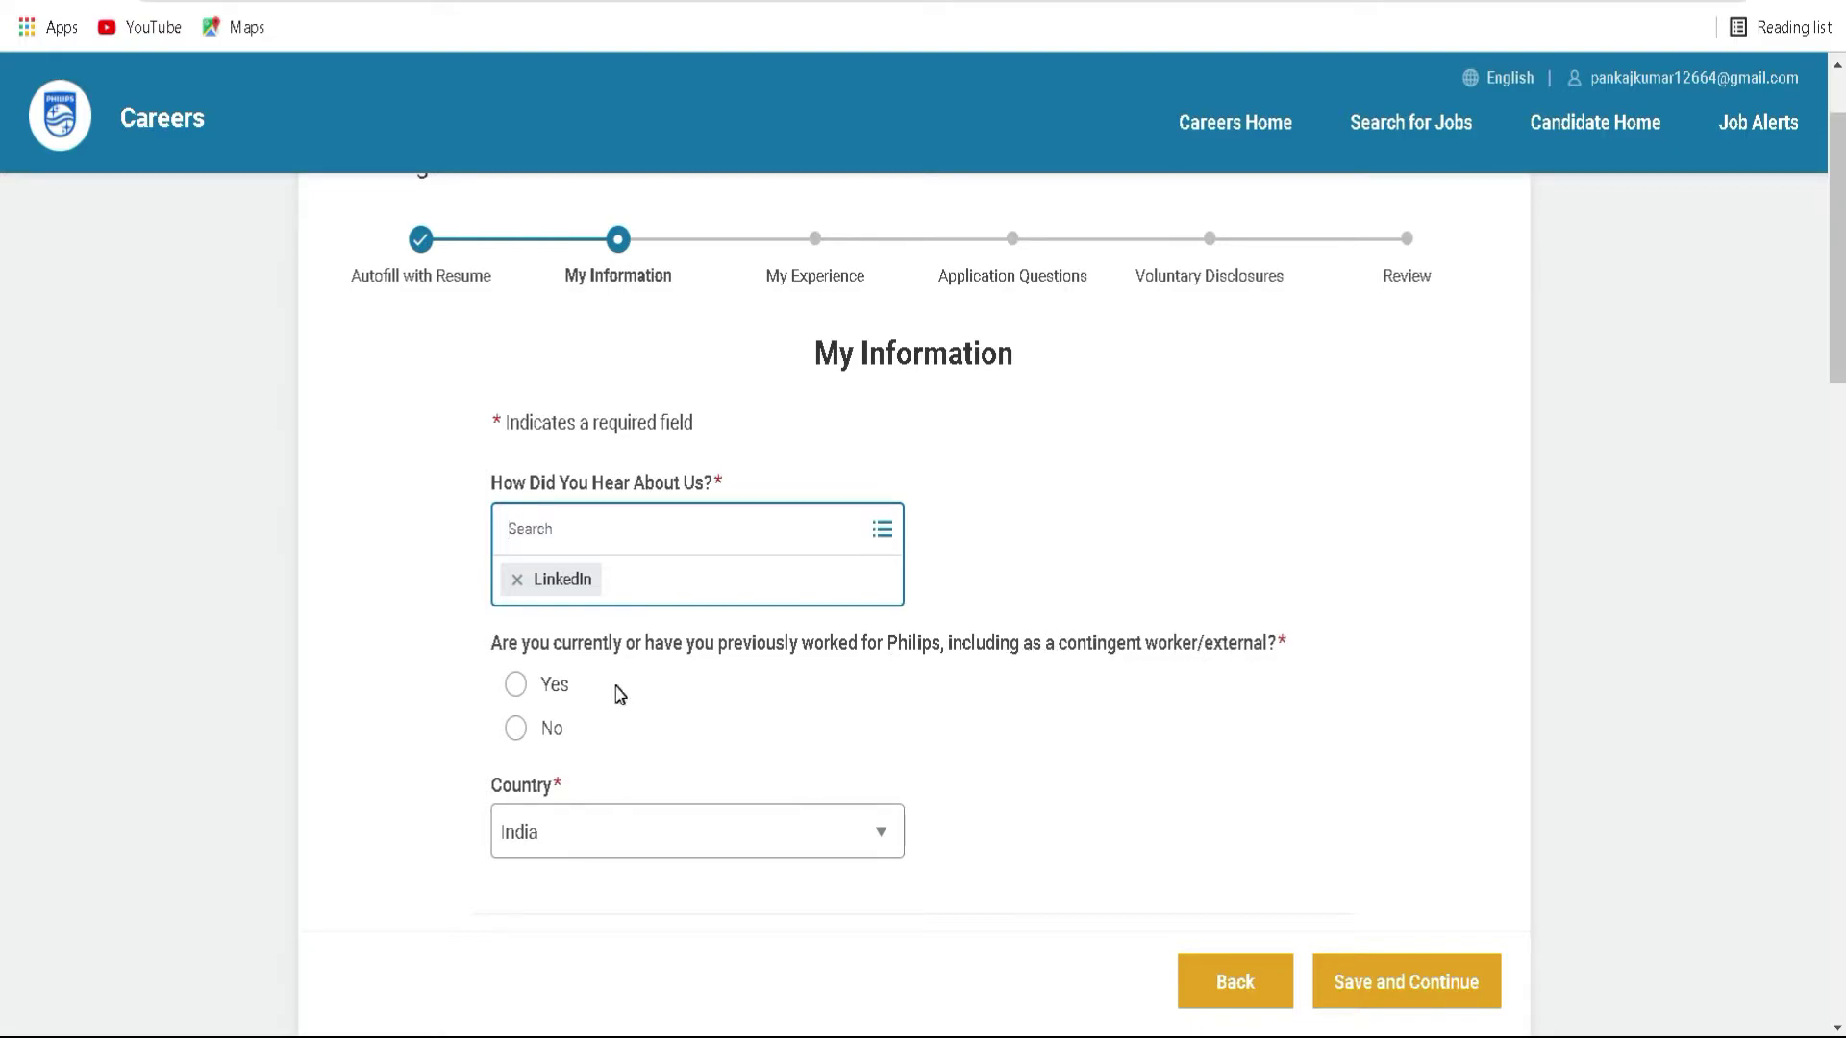
# Answer No to having previously worked for Philips
pyautogui.click(550, 739)
pyautogui.click(516, 675)
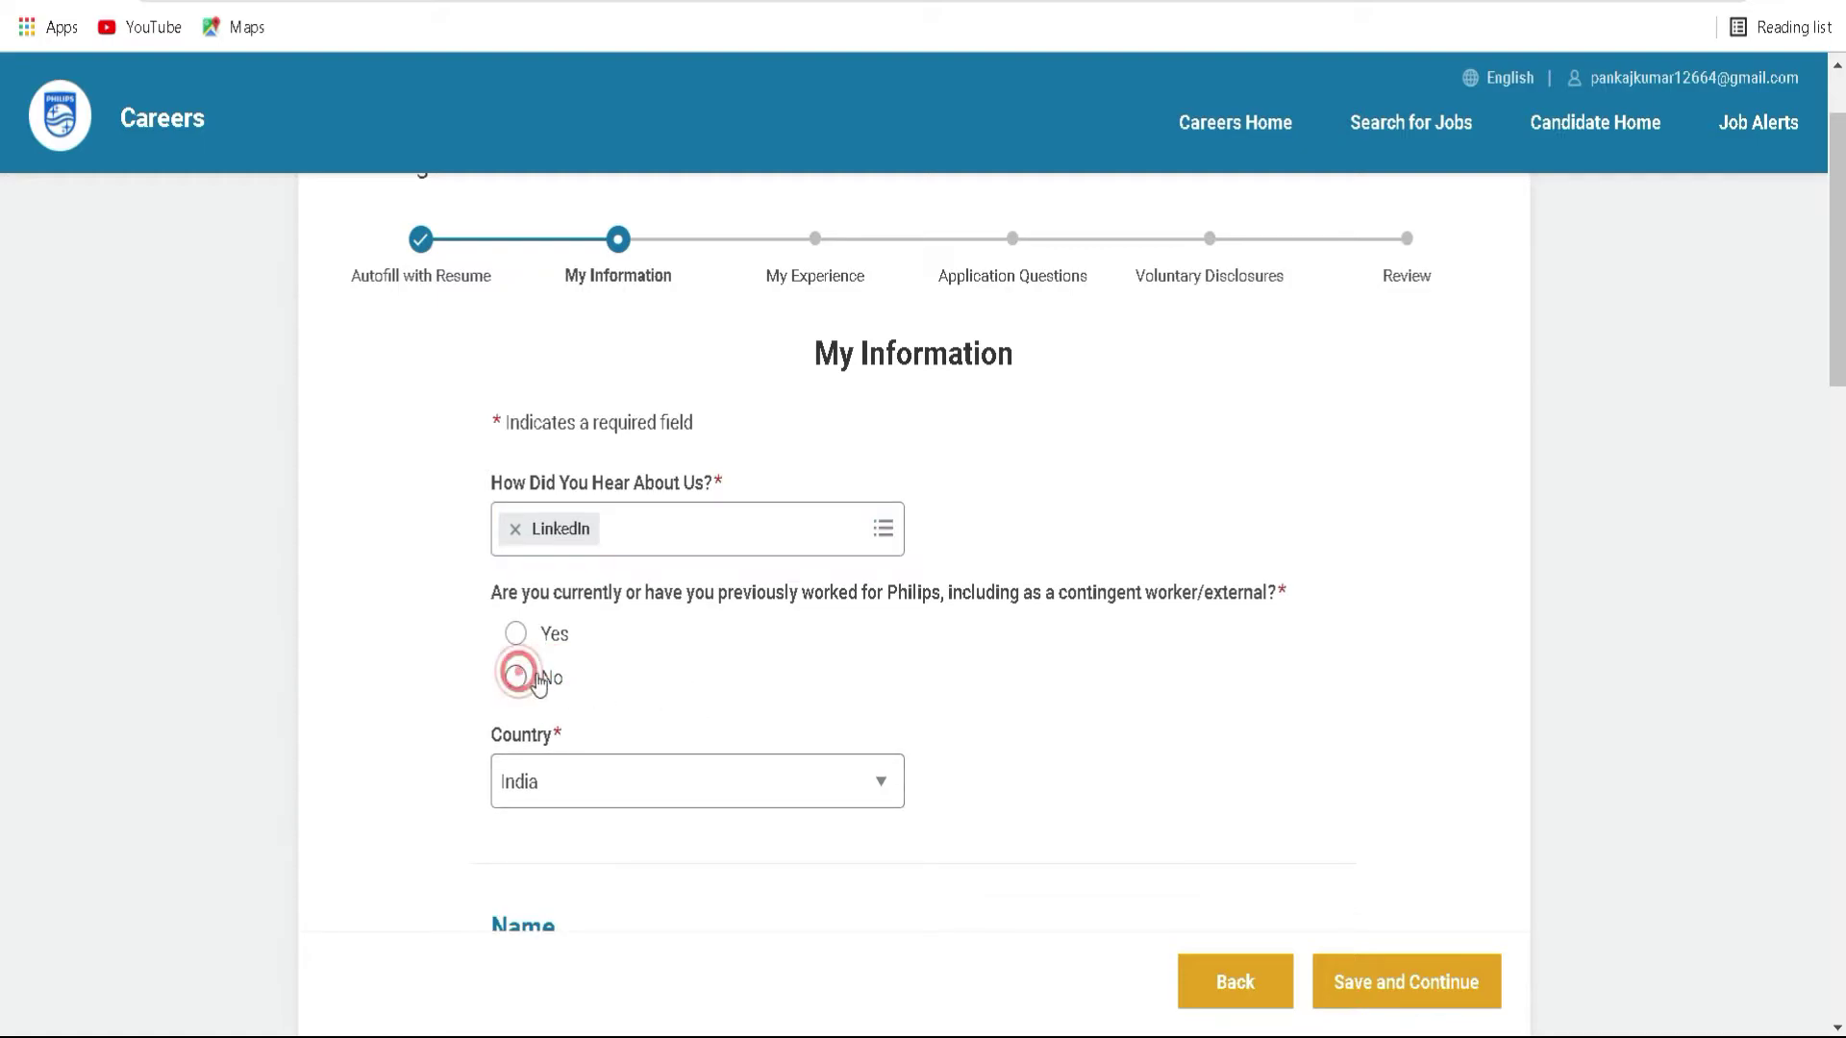
pyautogui.scroll(-5, 753, 679)
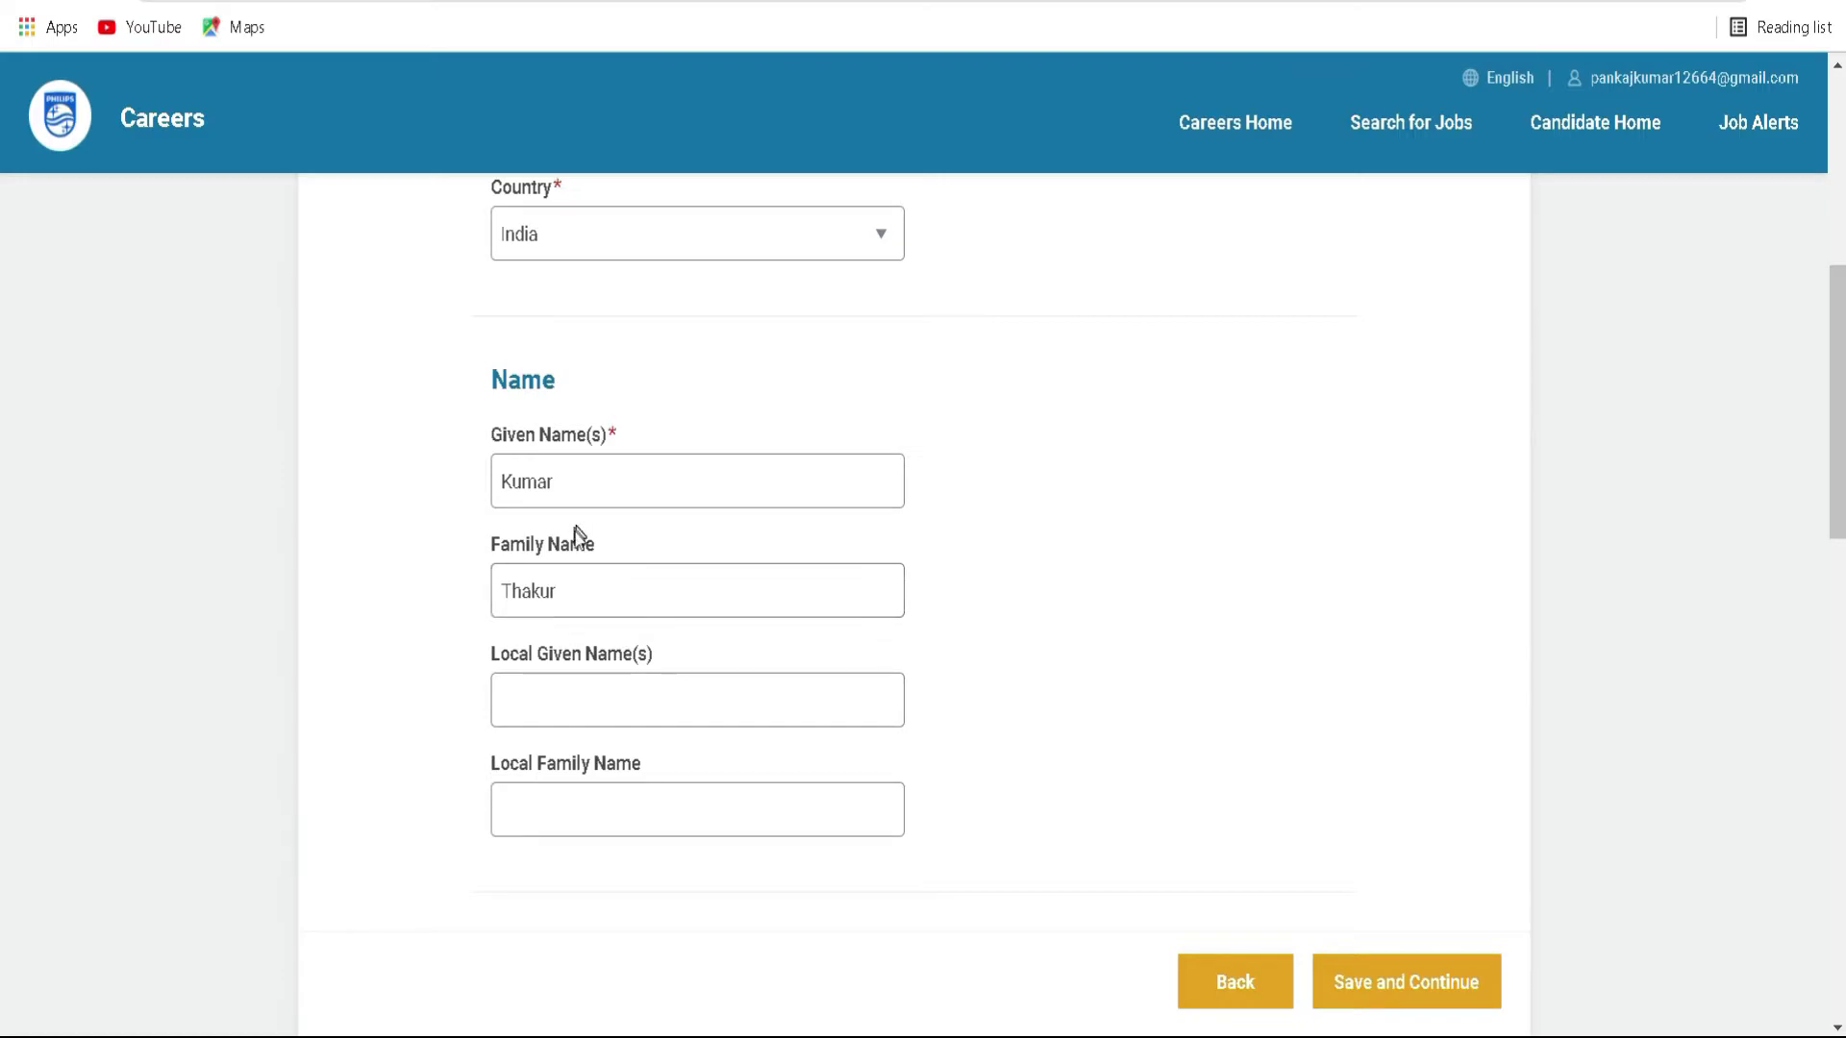
# Add the candidate's first name in capitals at the start of Given Name(s)
pyautogui.click(508, 490)
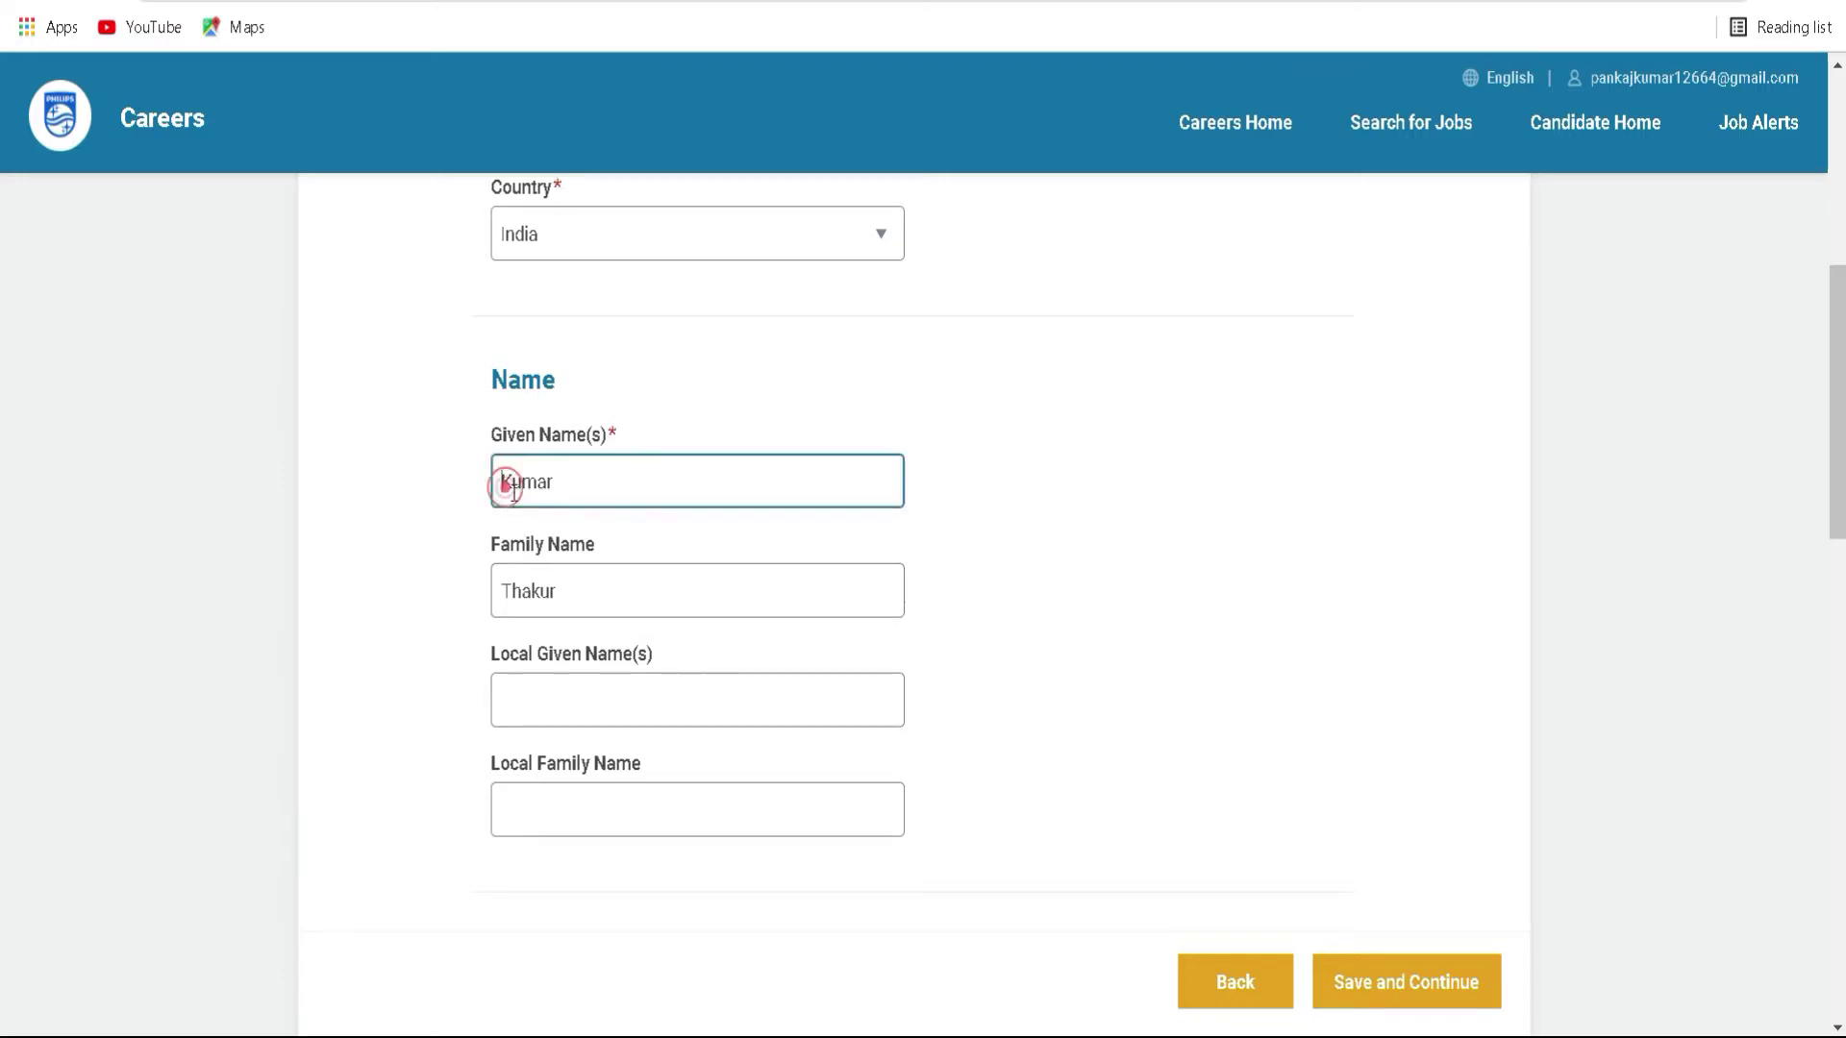
pyautogui.press('capslock')
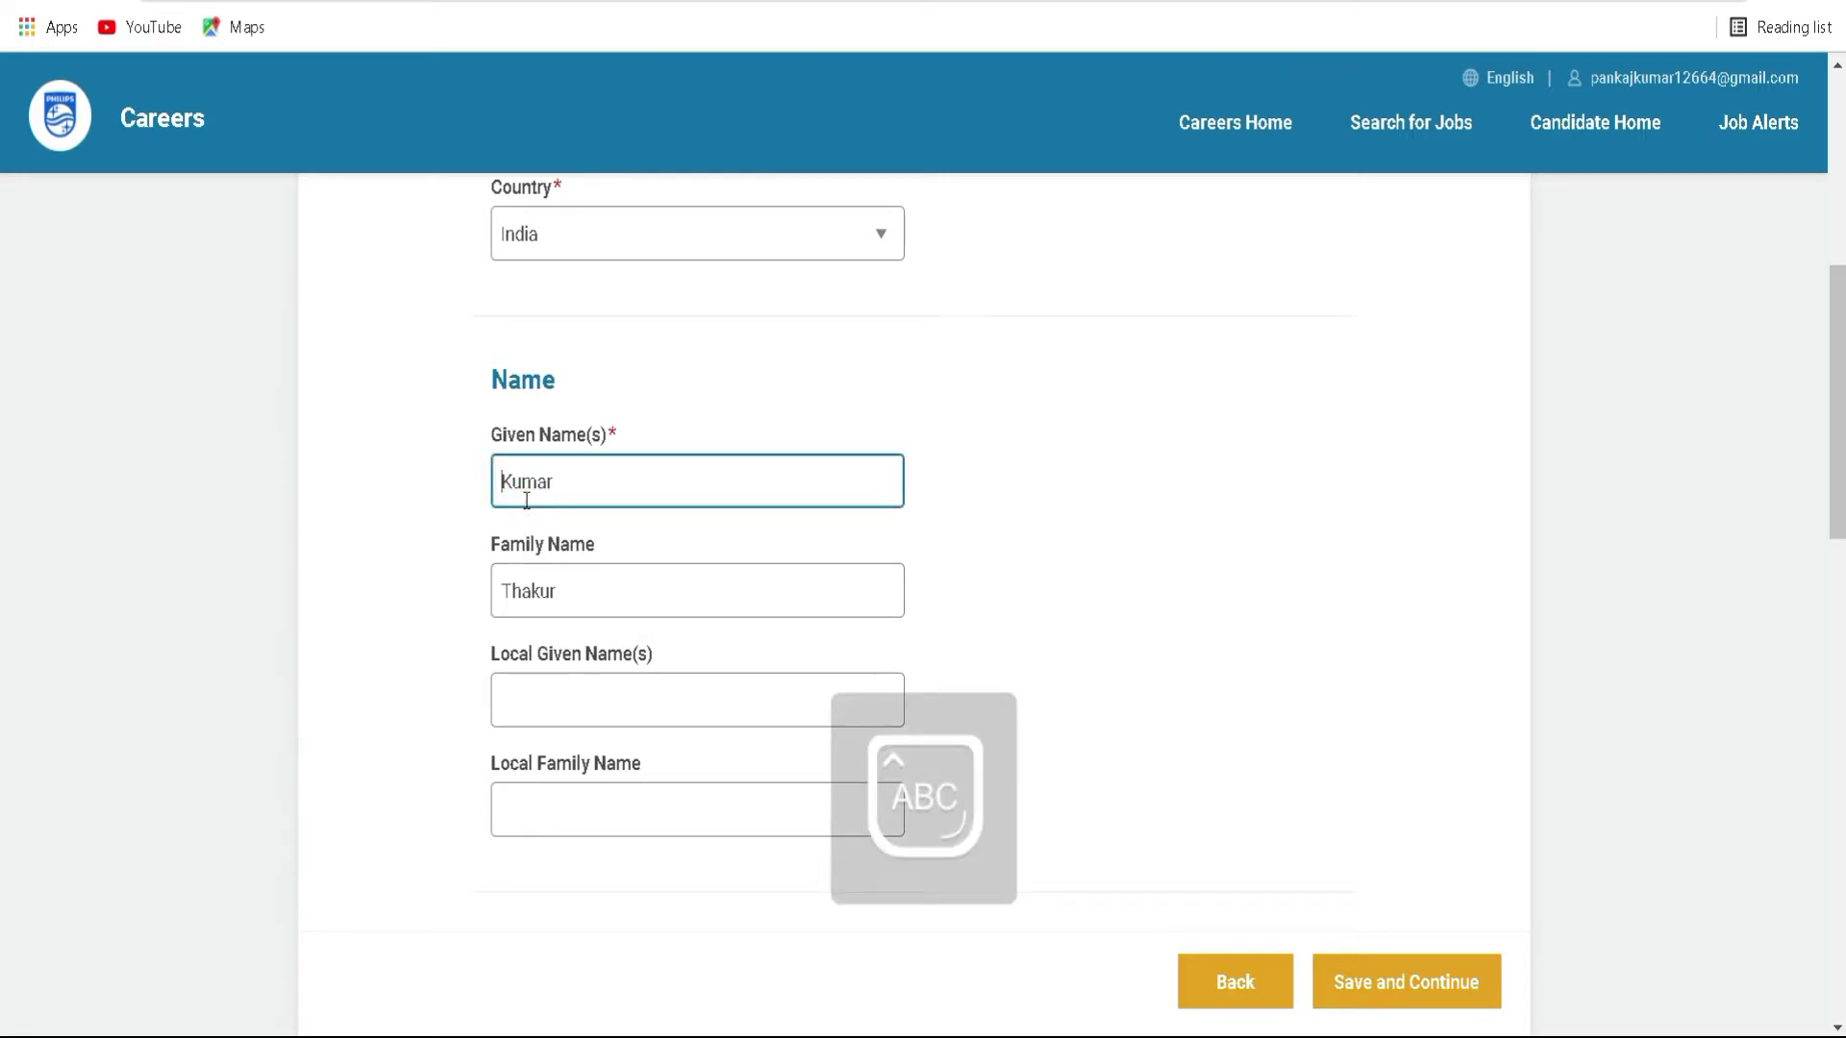
pyautogui.write('PAN')
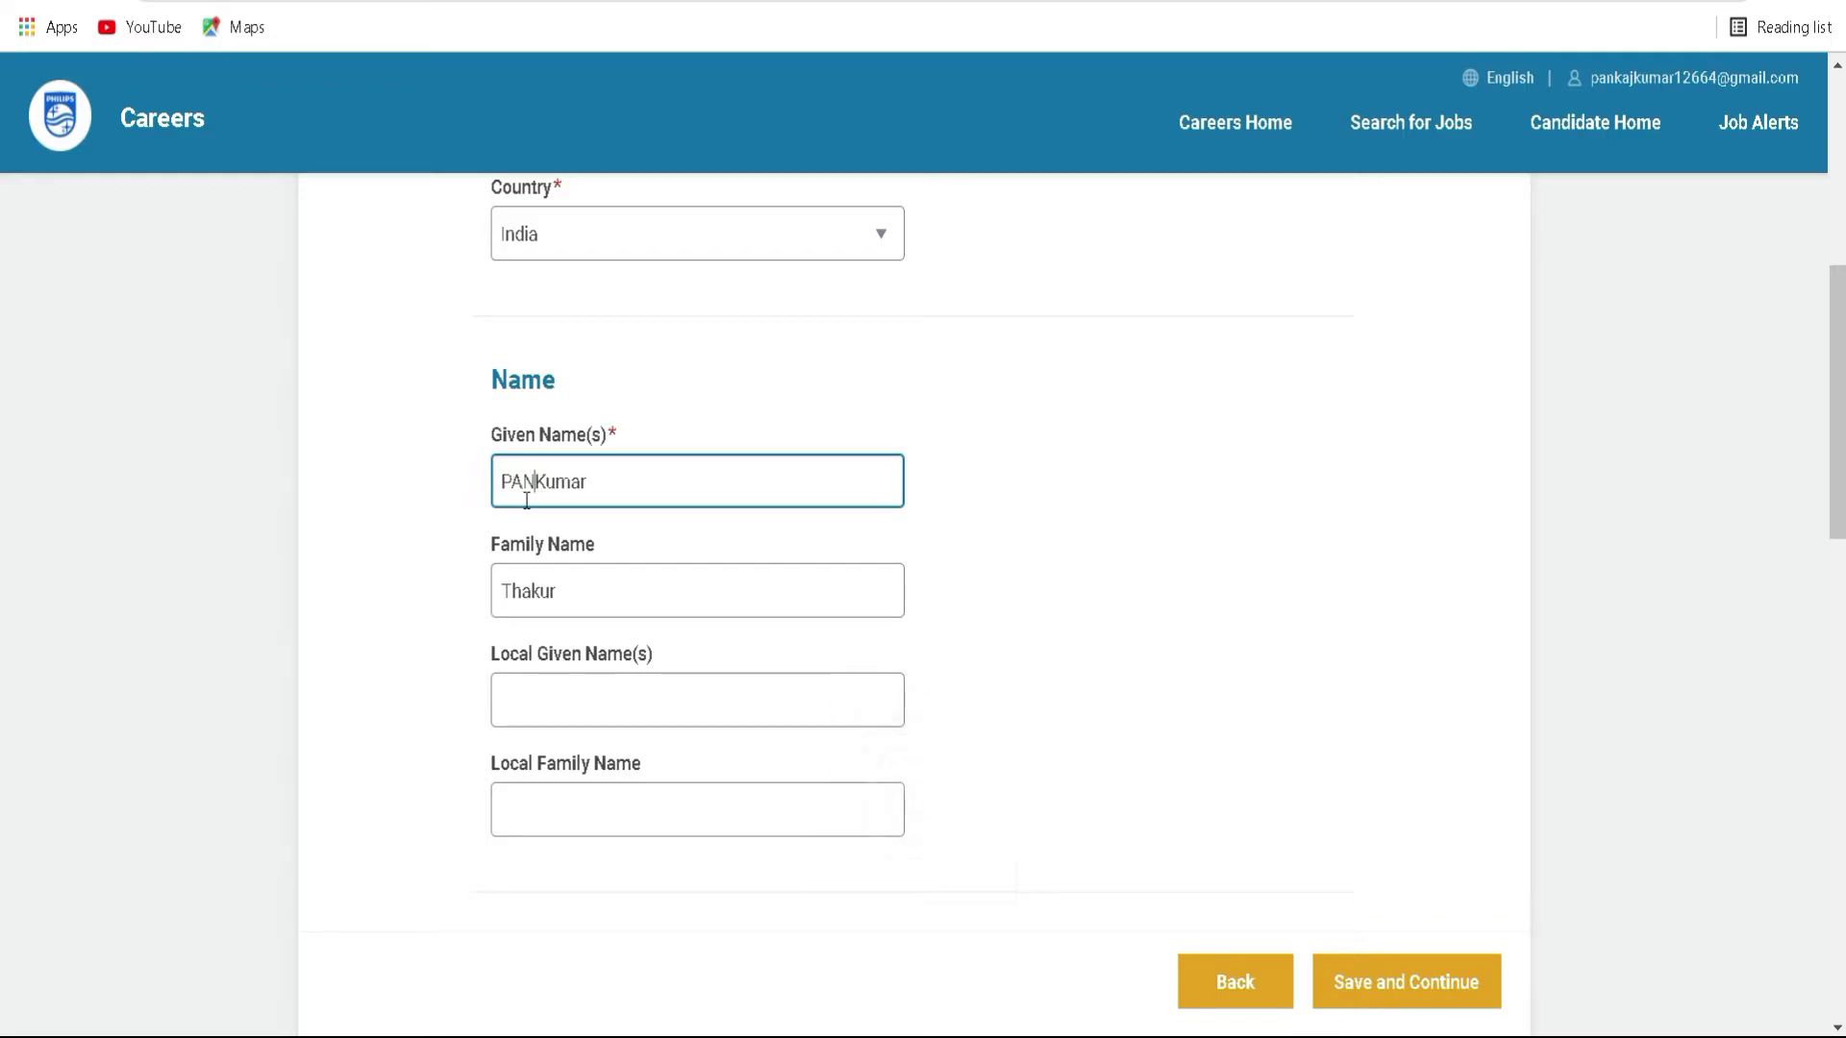
pyautogui.write('AKAJ')
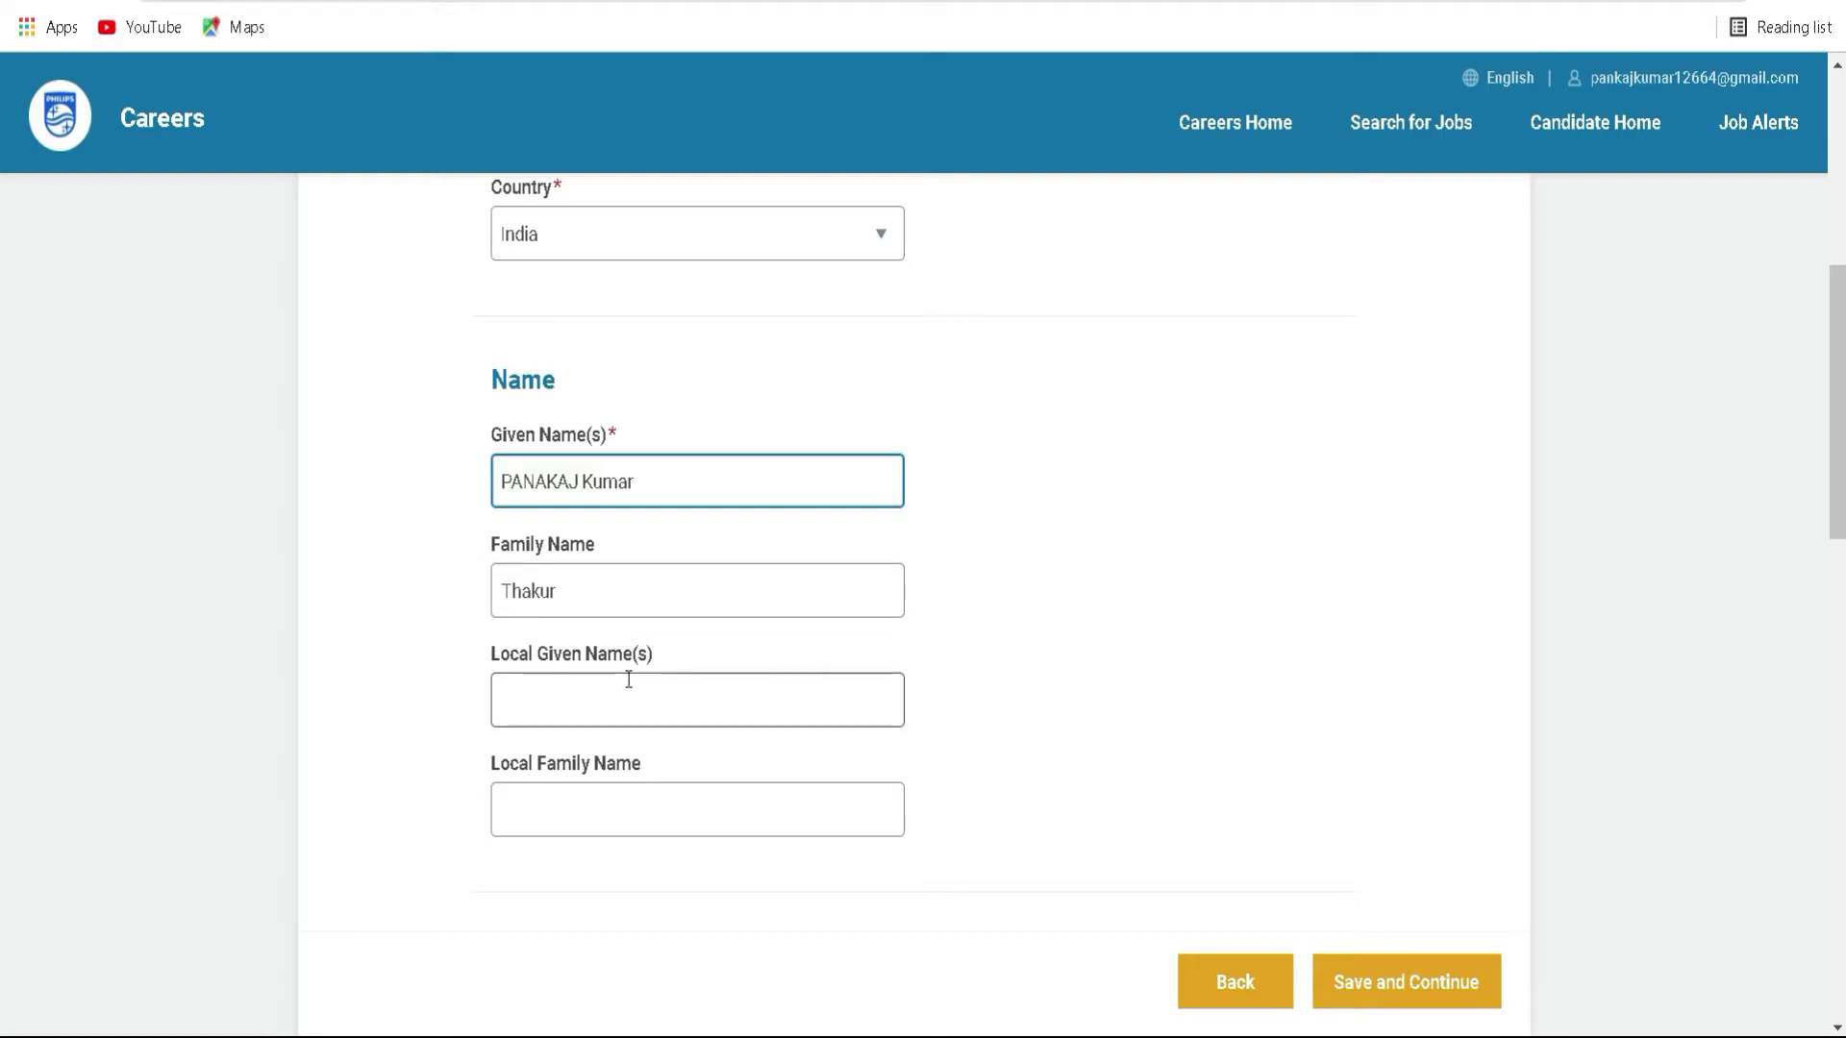
# Enter the candidate's street address in Address Line 1
pyautogui.scroll(-6, 626, 680)
pyautogui.scroll(-2, 621, 649)
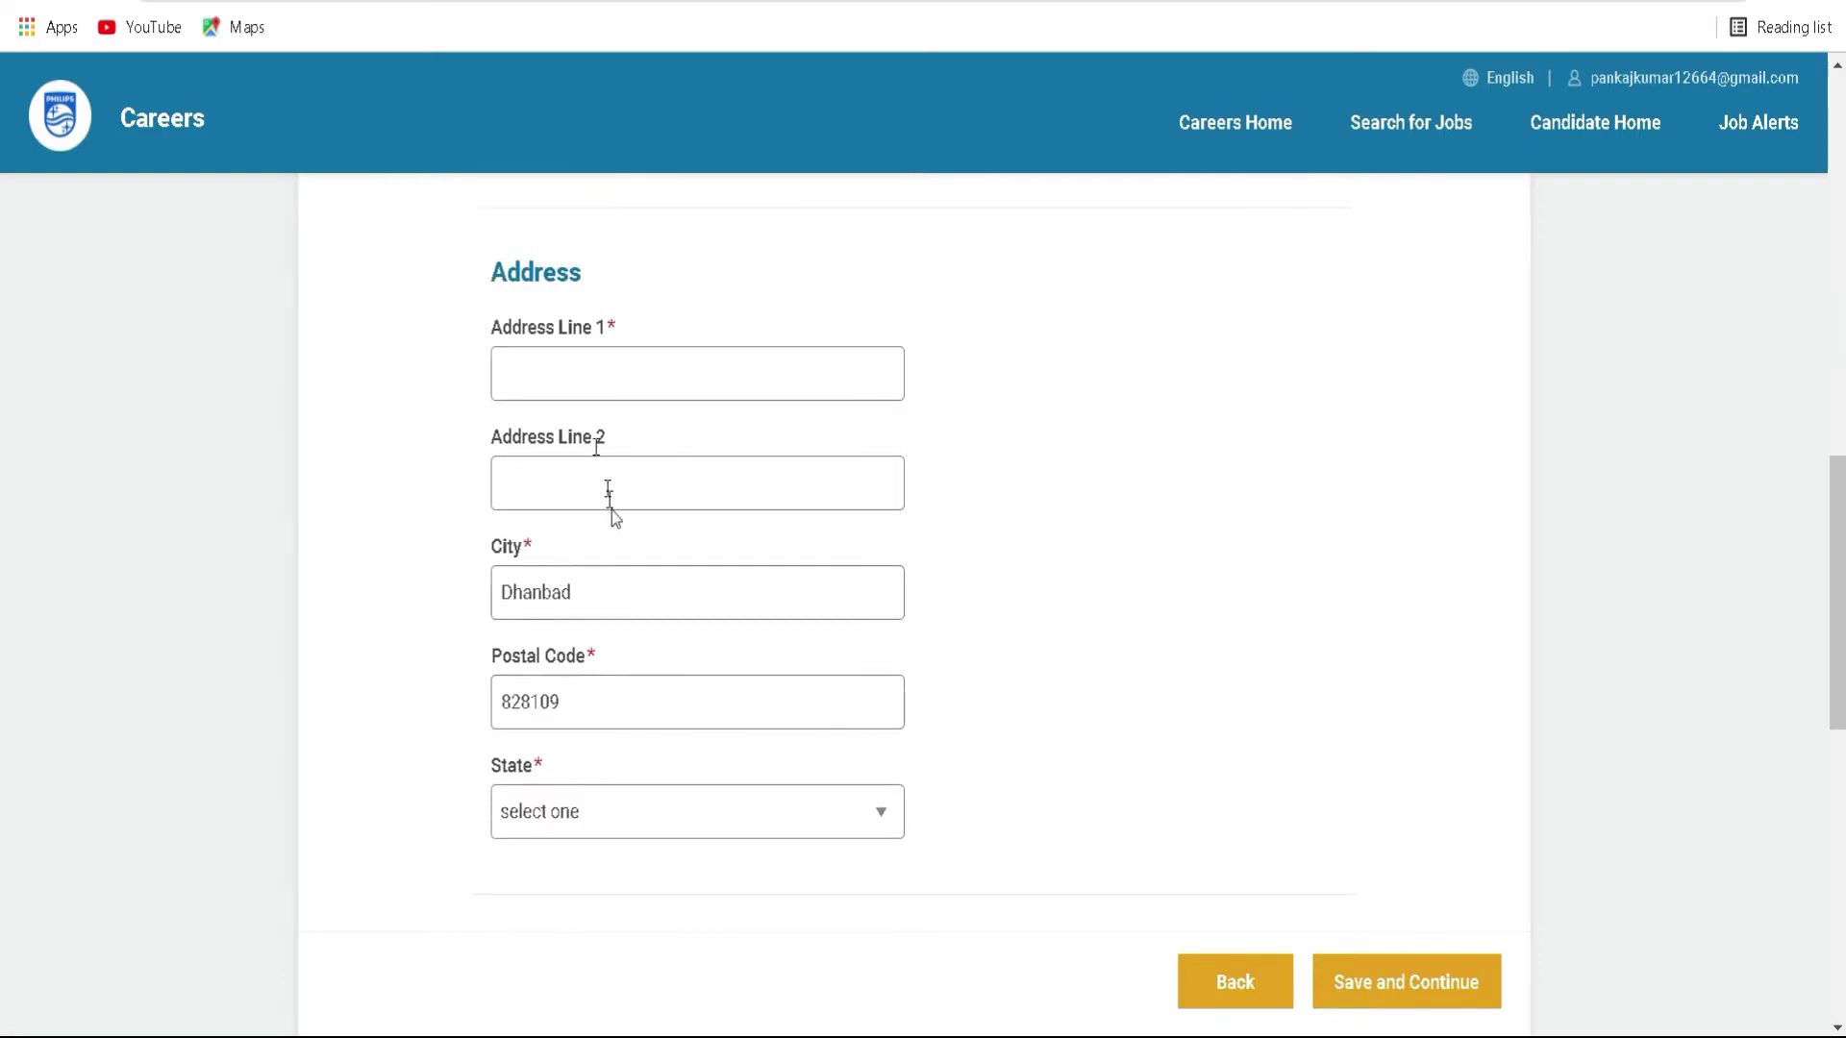
pyautogui.click(571, 365)
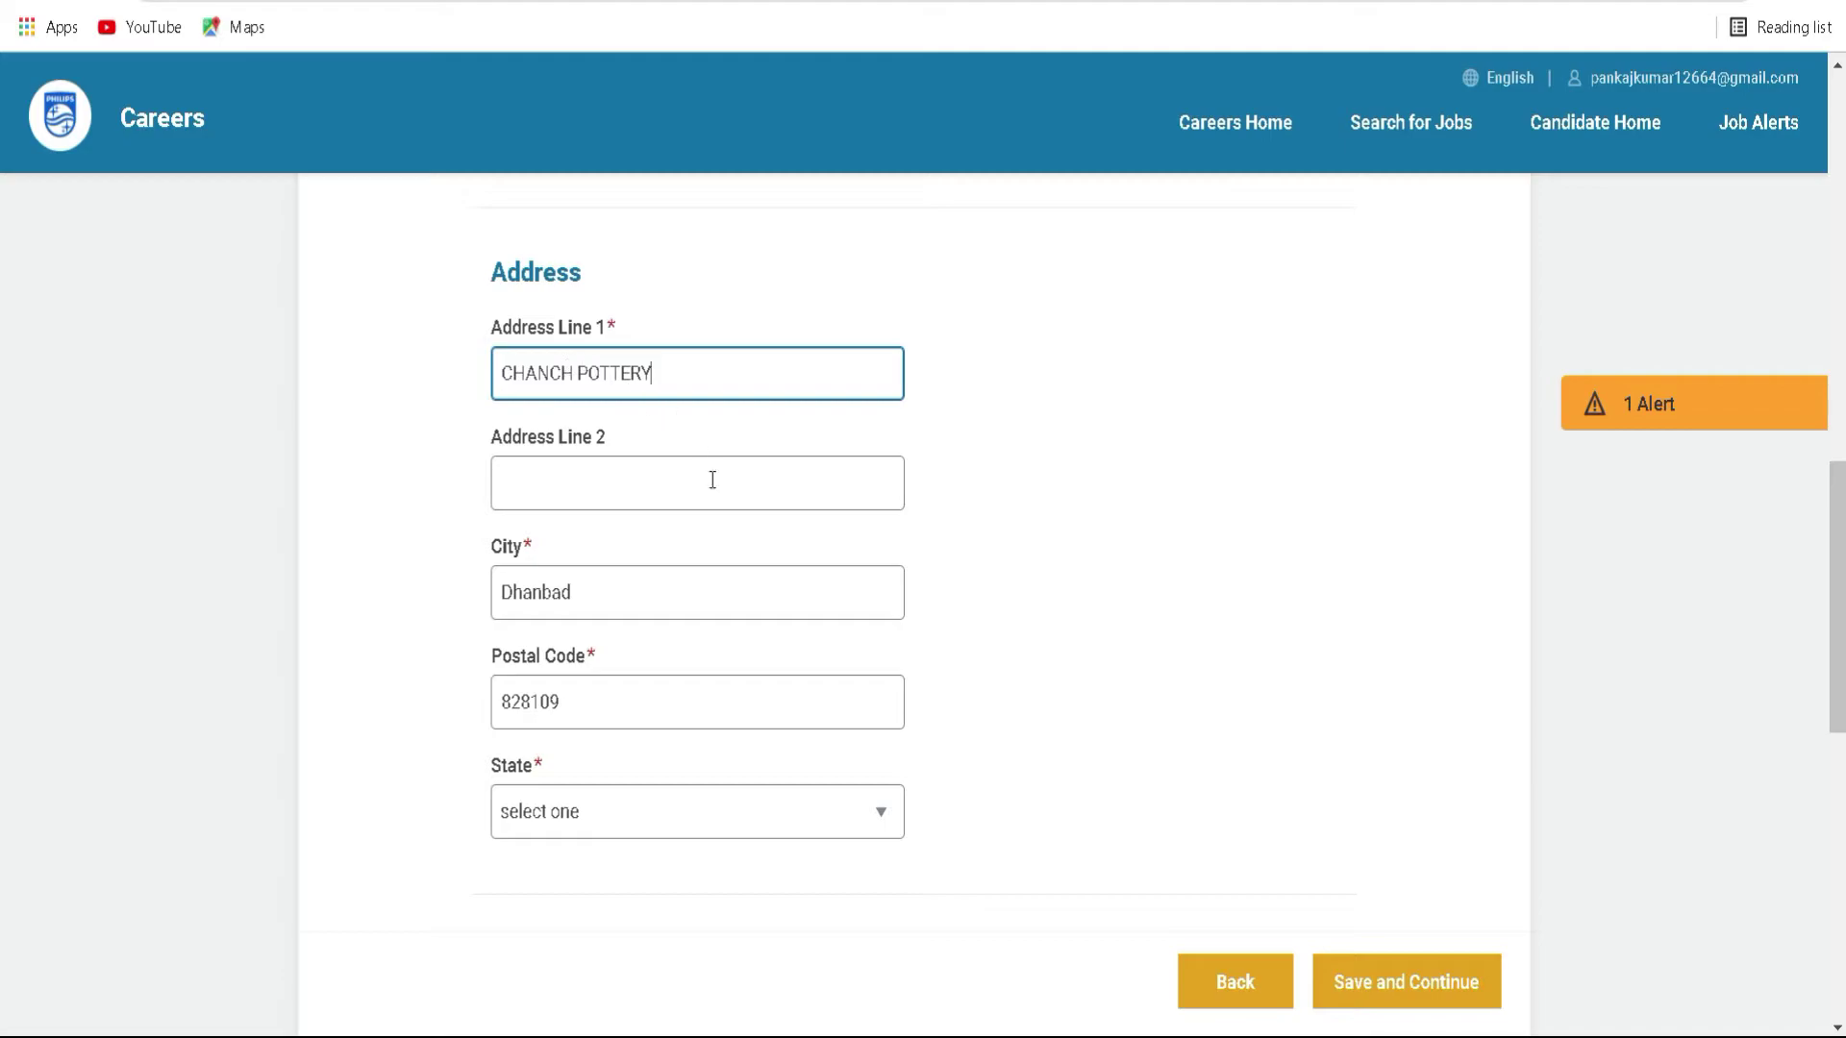
pyautogui.scroll(-5, 670, 505)
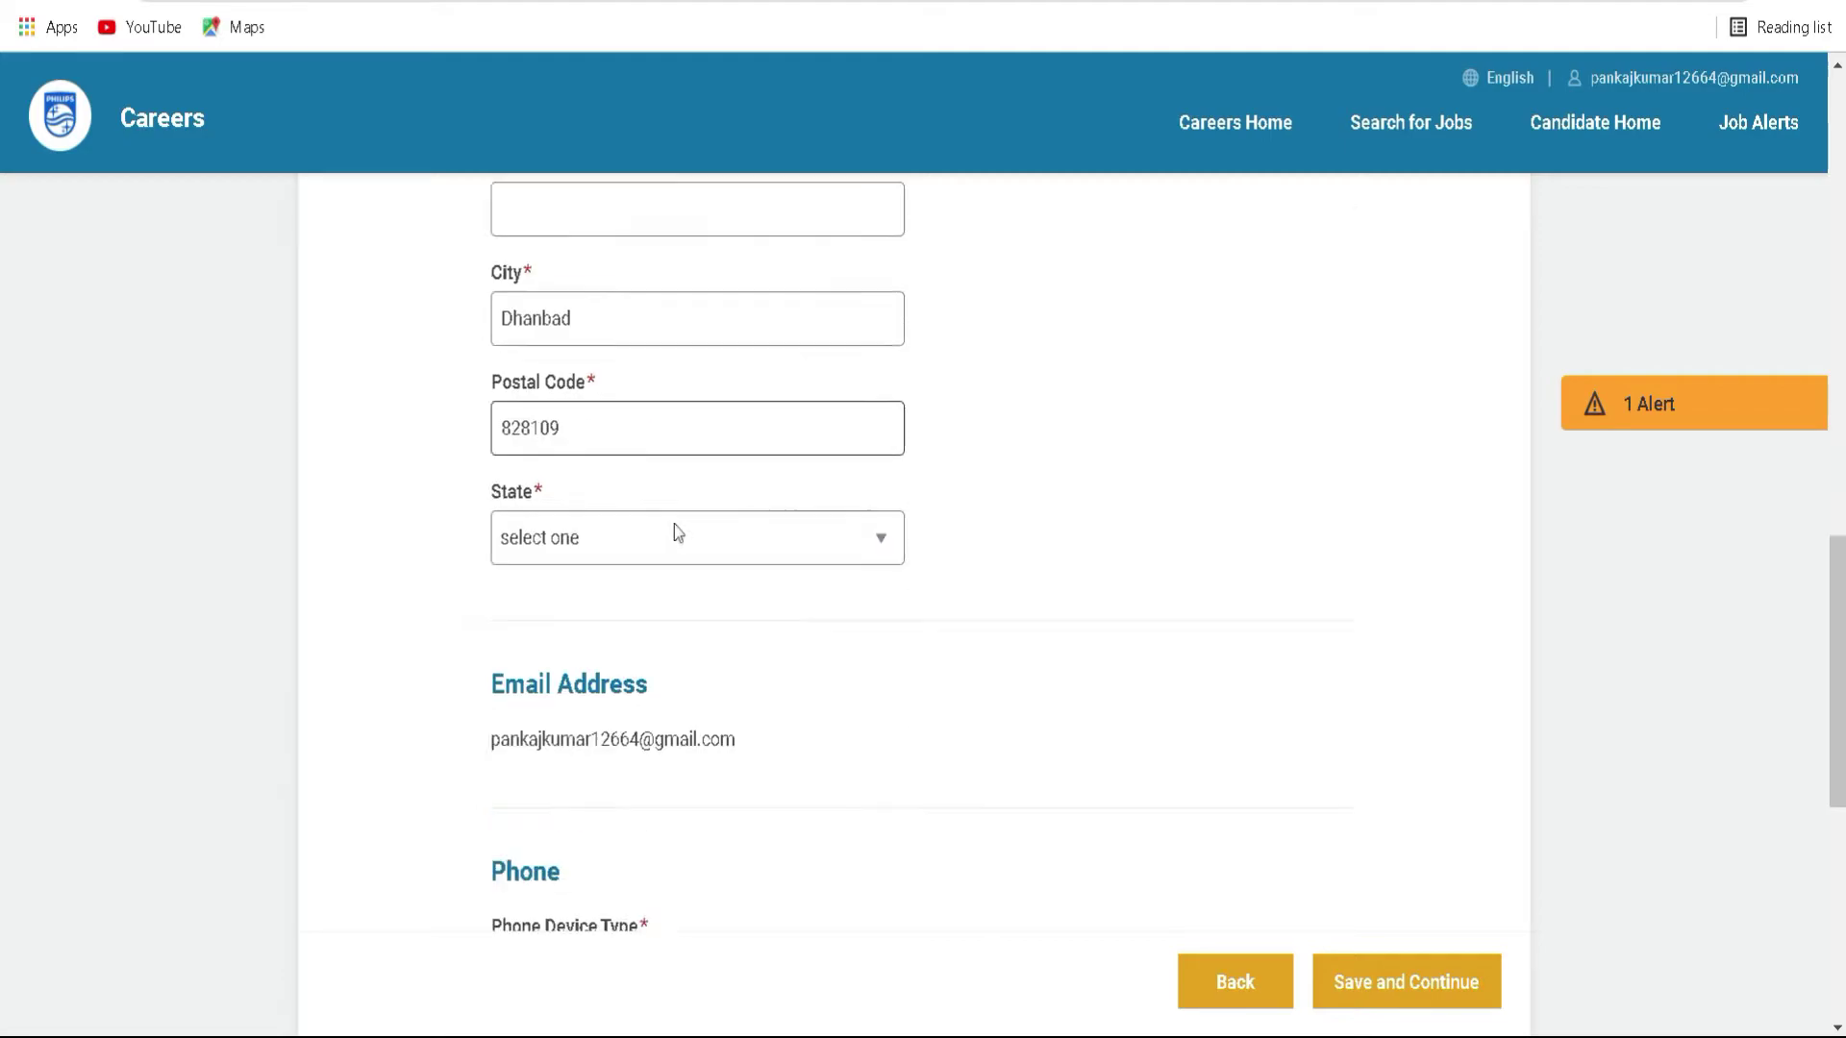
# Set the State to Jharkhand
pyautogui.click(618, 402)
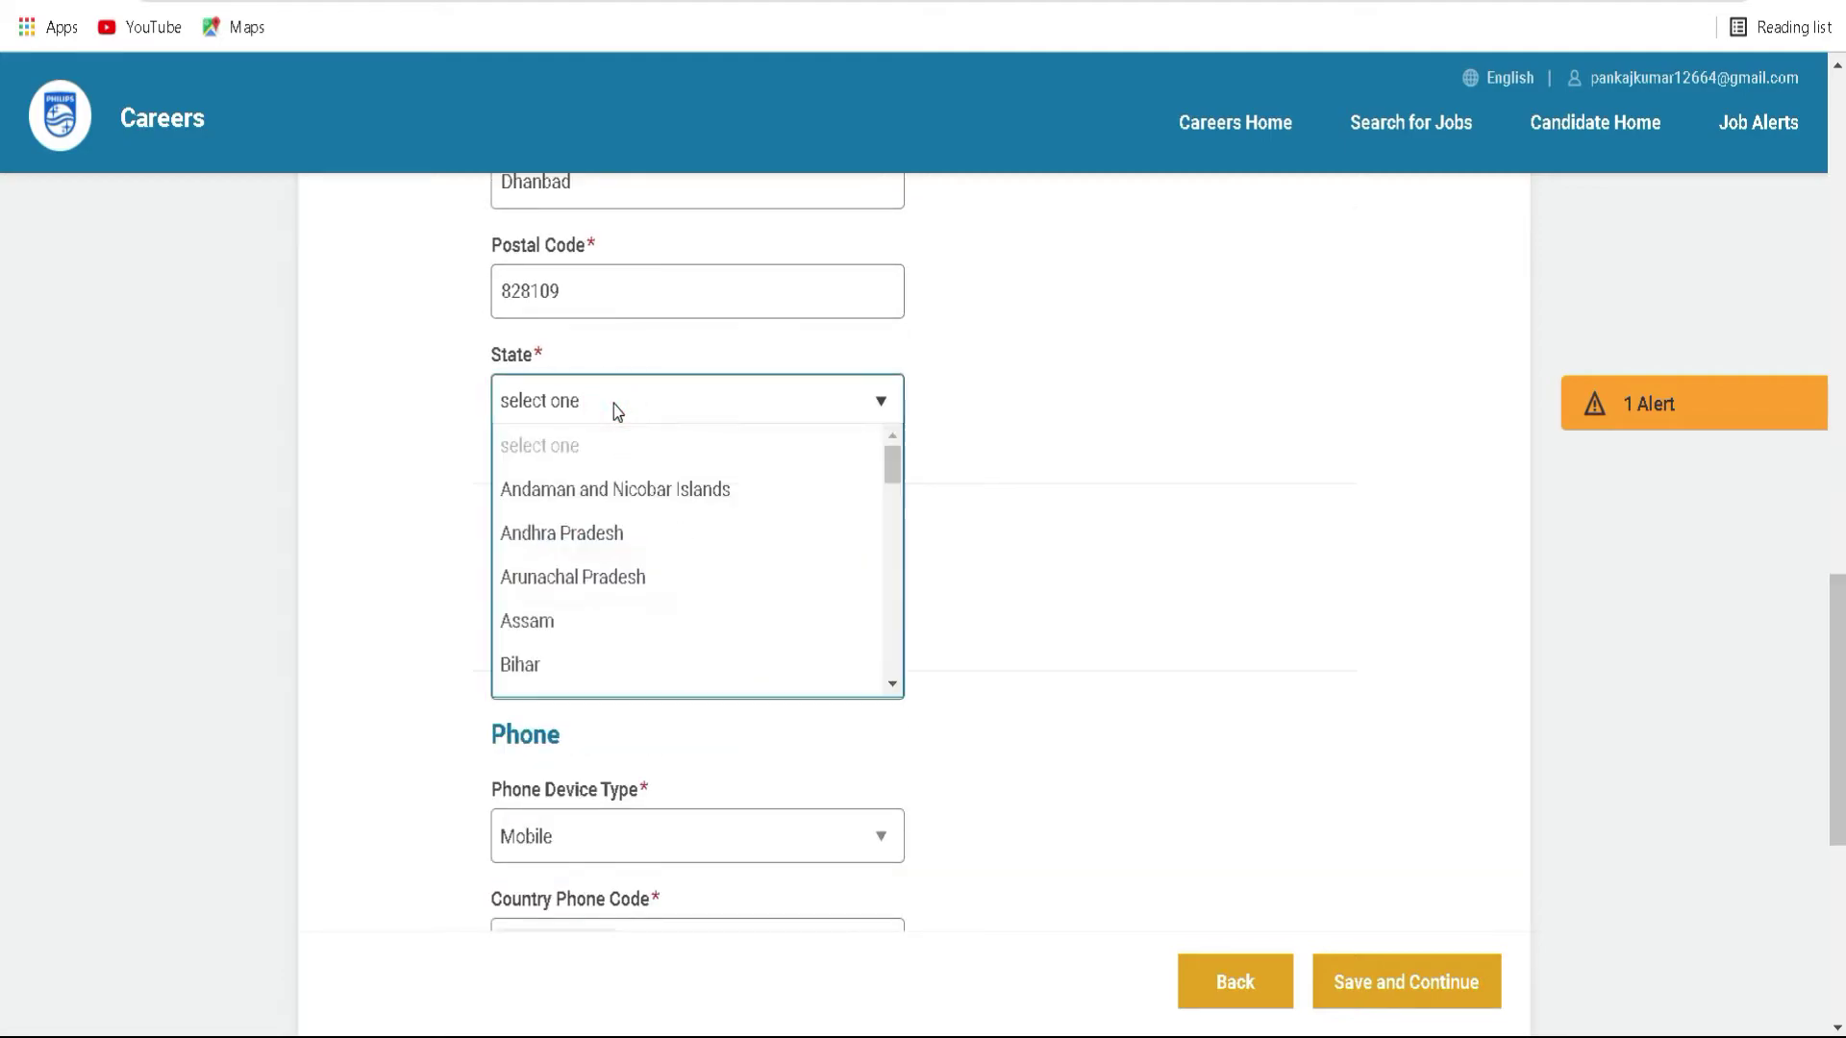
pyautogui.scroll(-5, 593, 601)
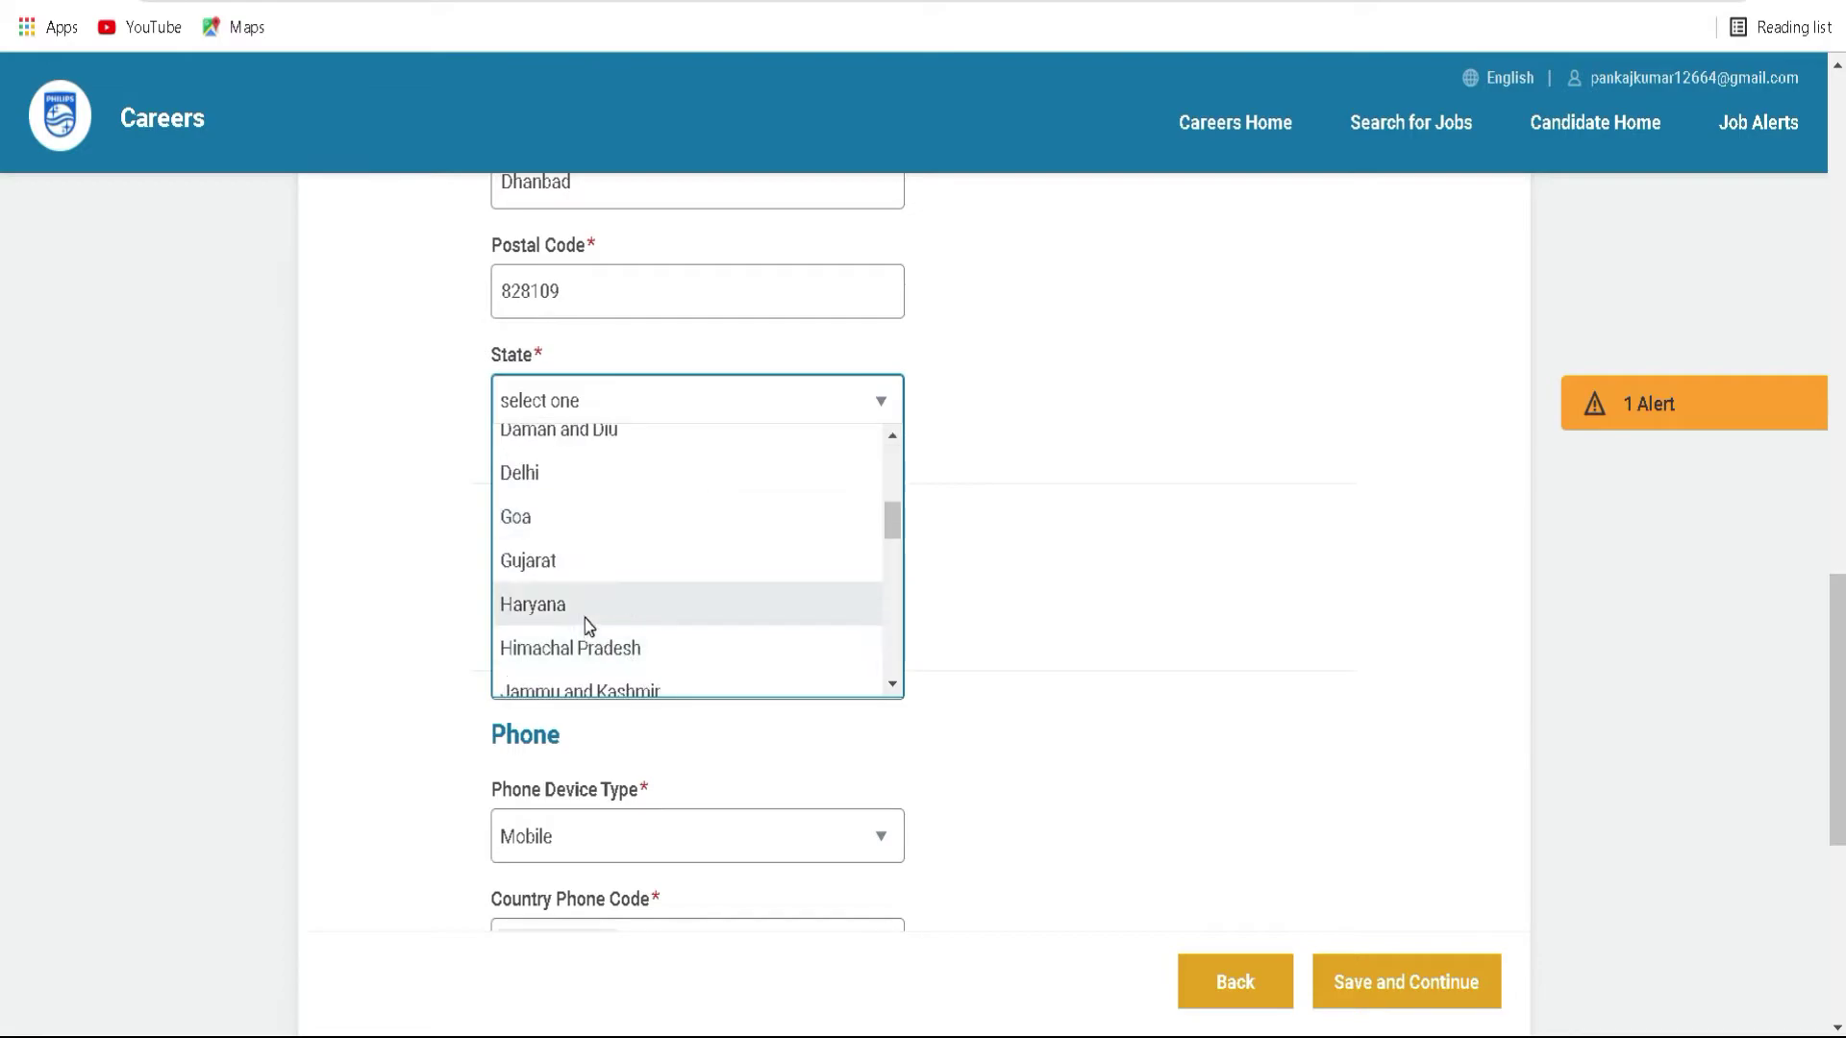
pyautogui.click(644, 586)
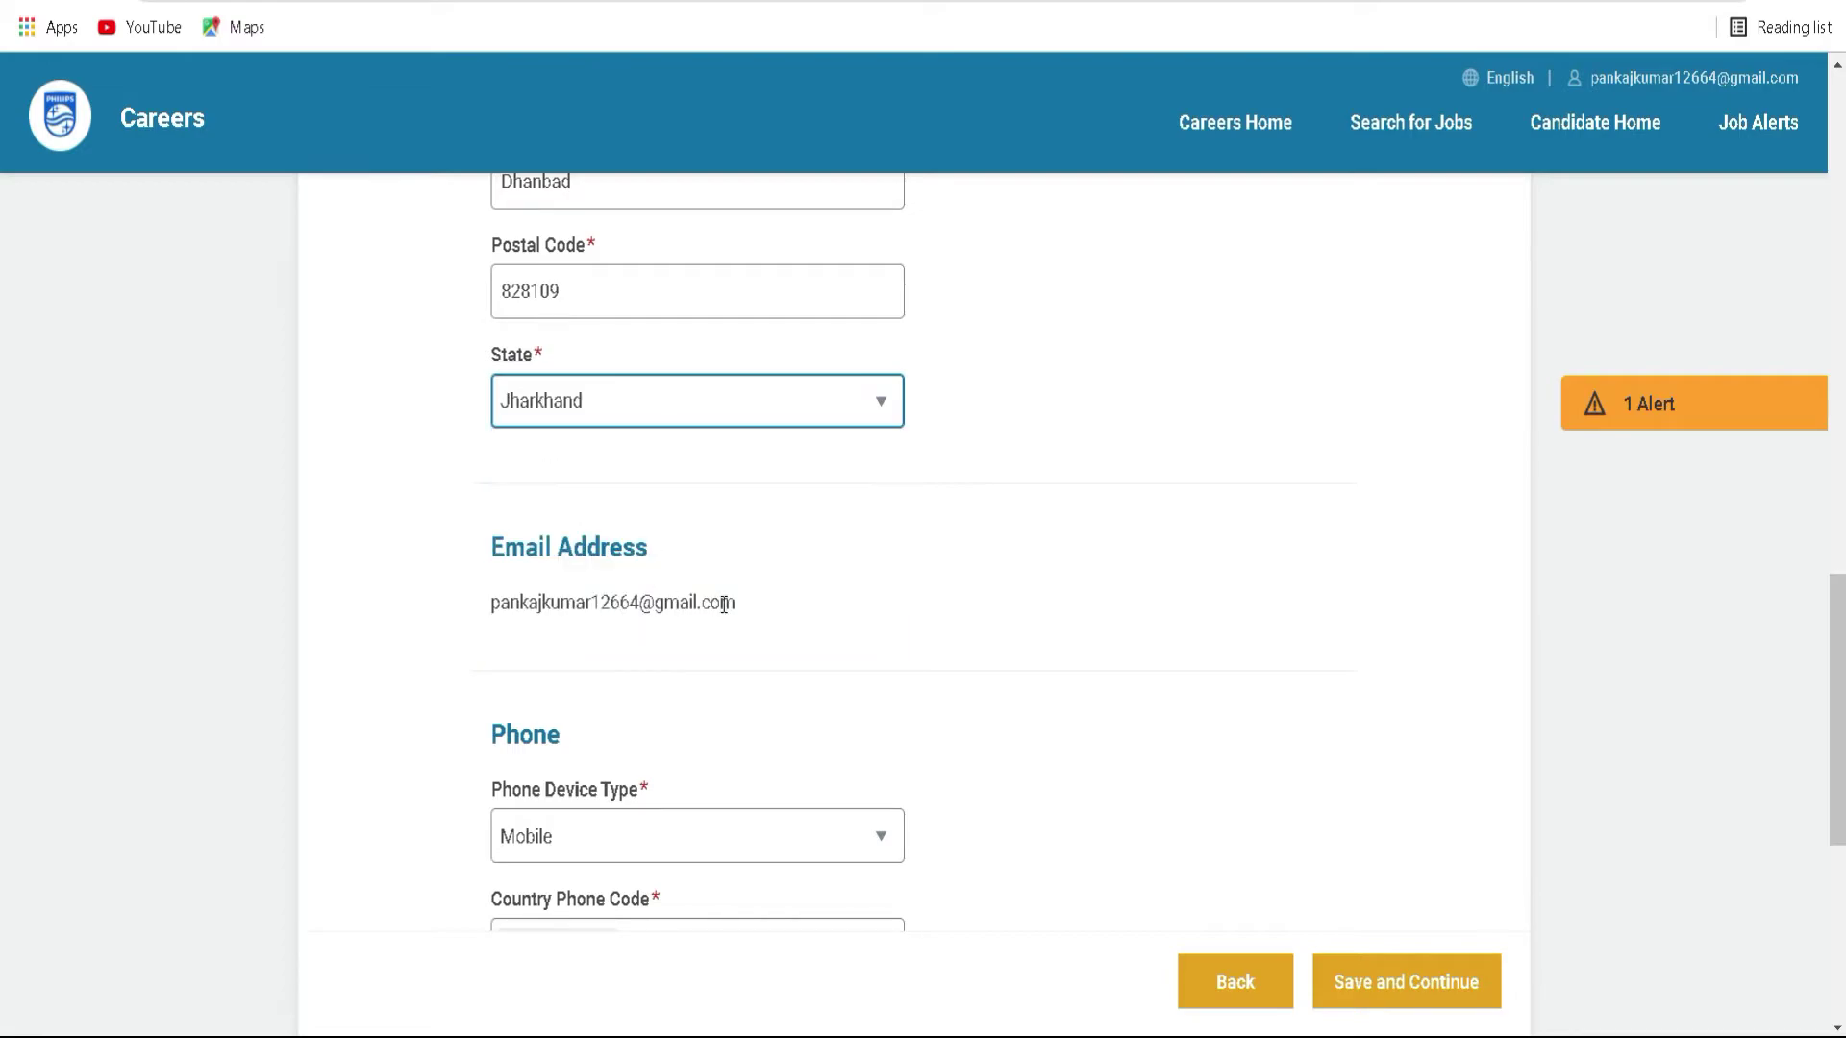
pyautogui.scroll(-5, 724, 595)
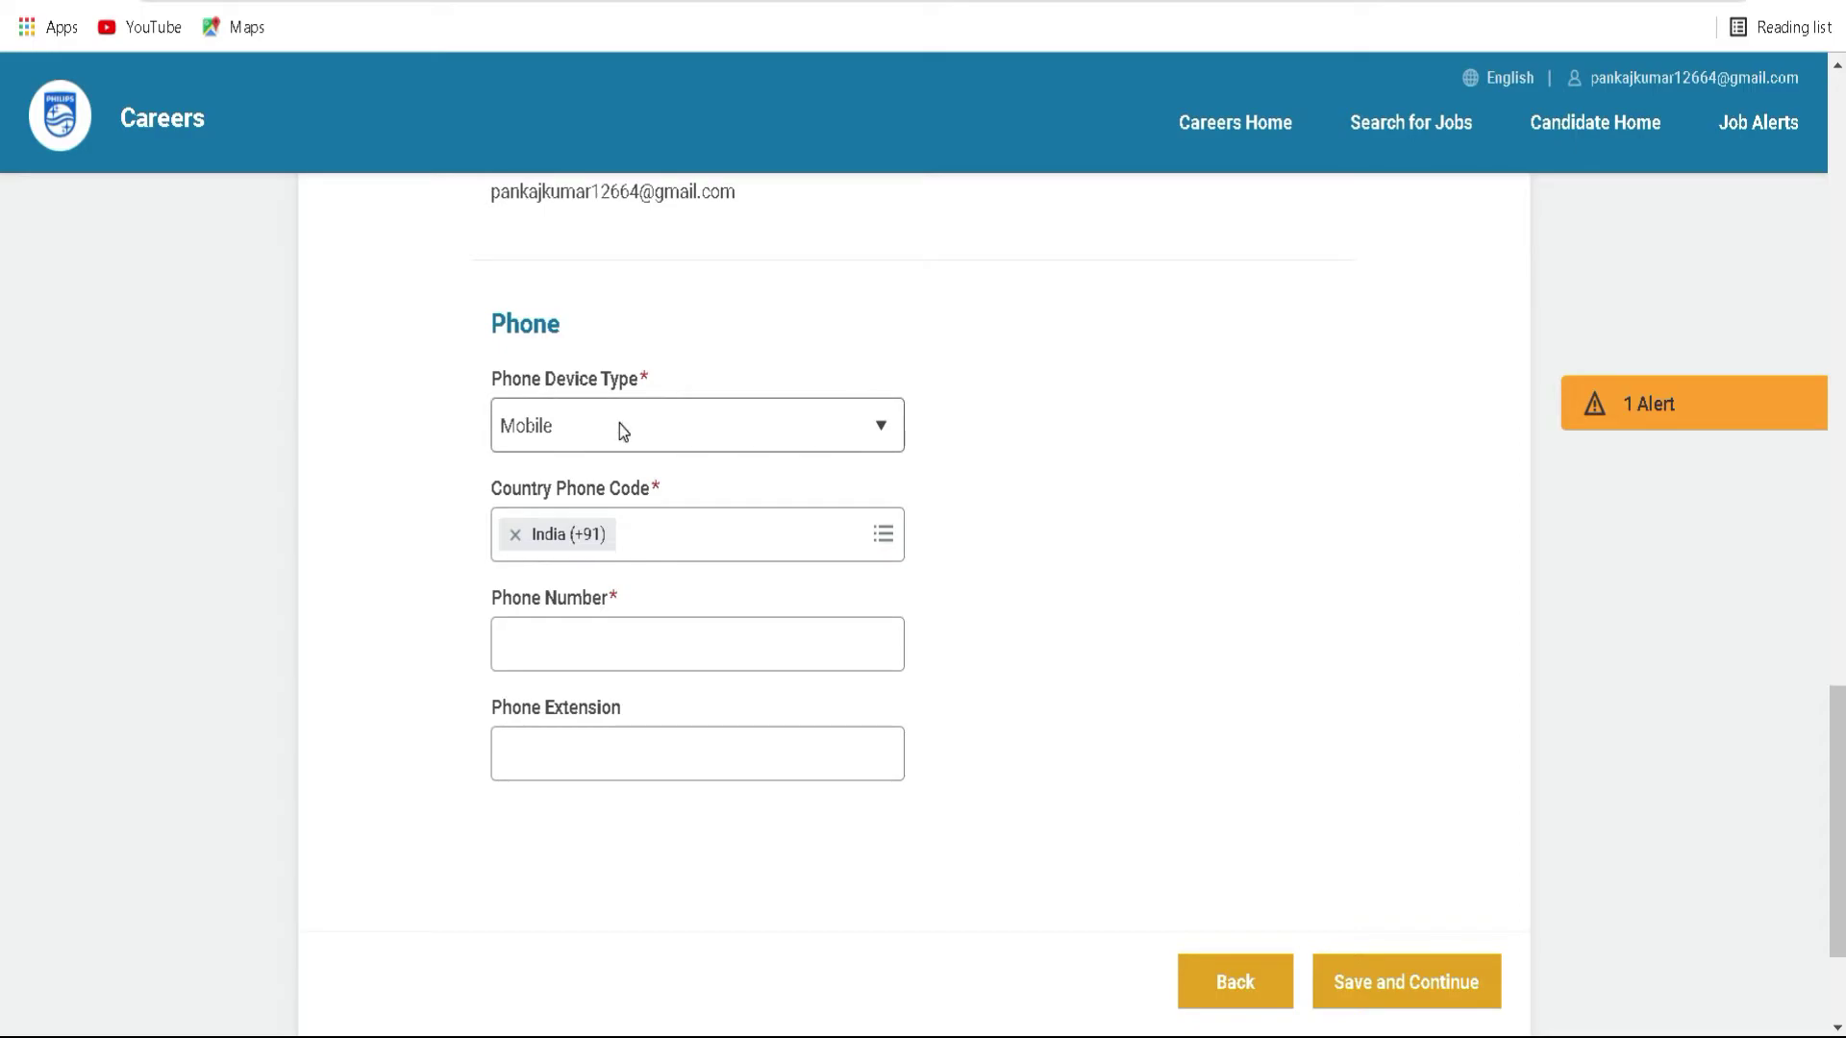
# Try Fixed line Telephone as Phone Device Type, then set it back to Mobile
pyautogui.click(617, 426)
pyautogui.click(565, 555)
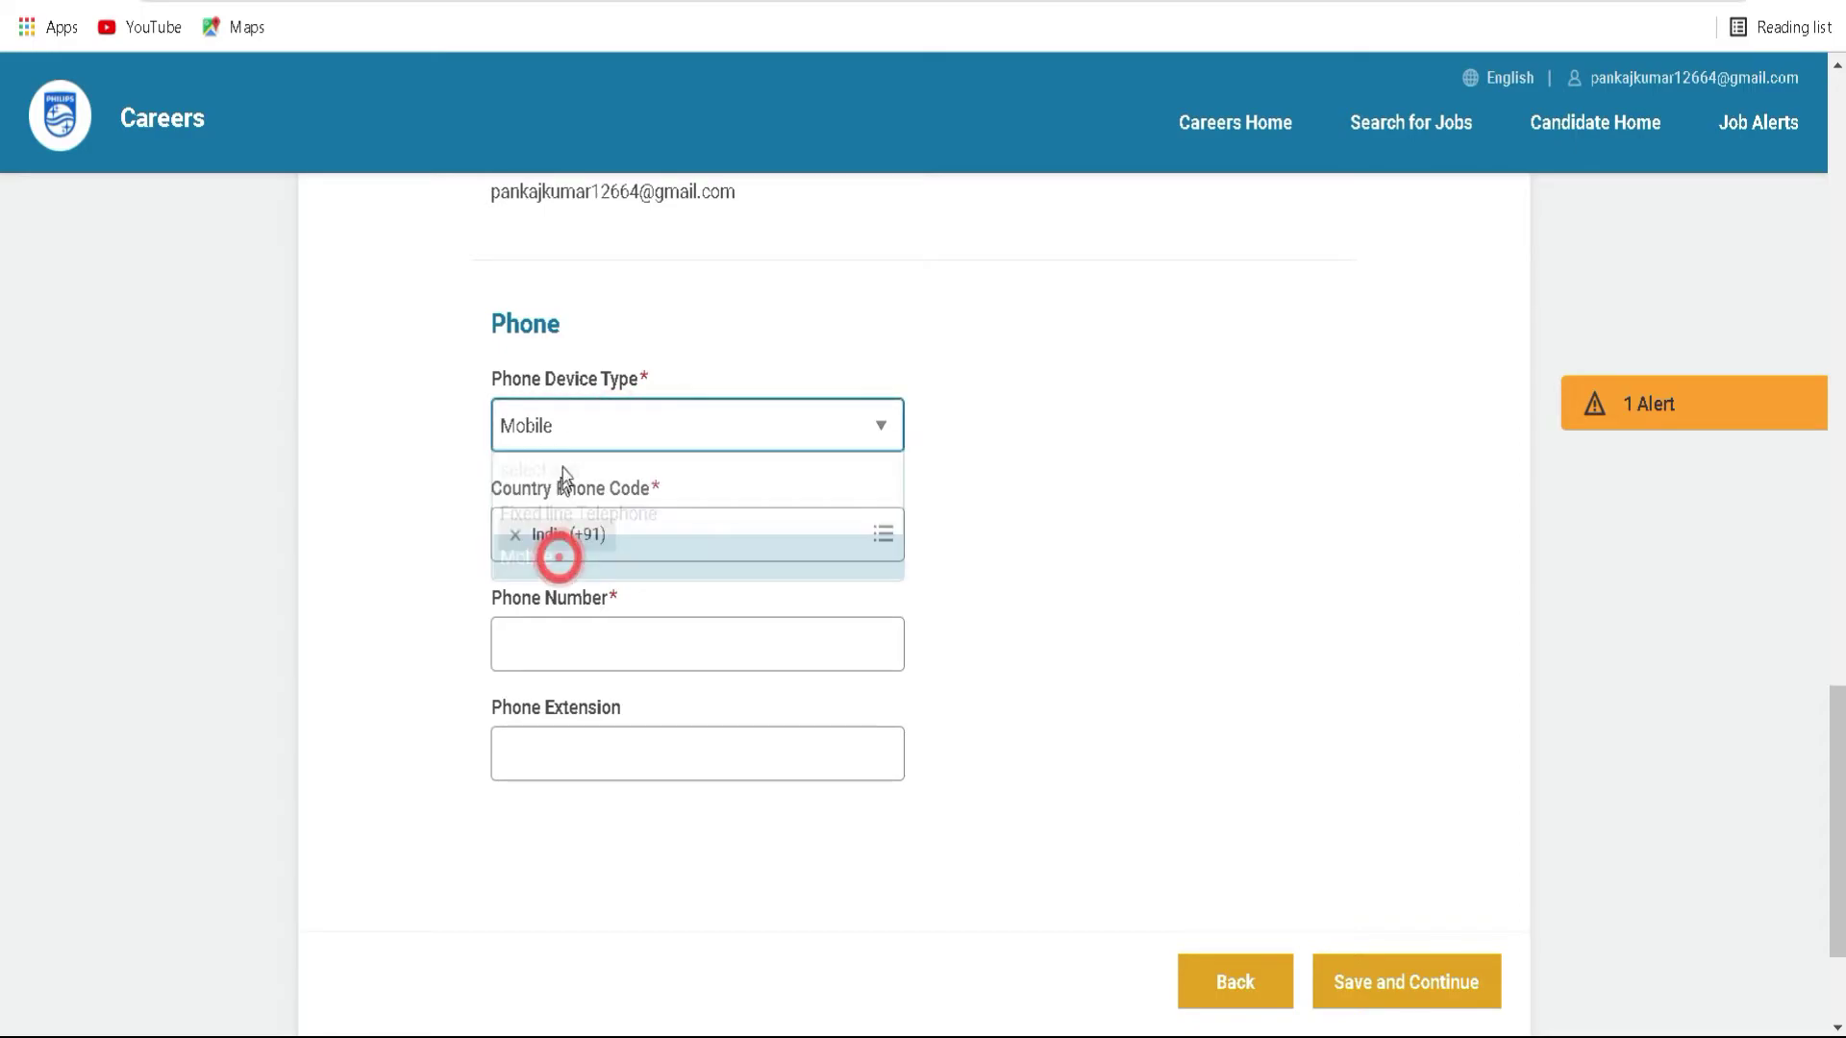
pyautogui.click(567, 429)
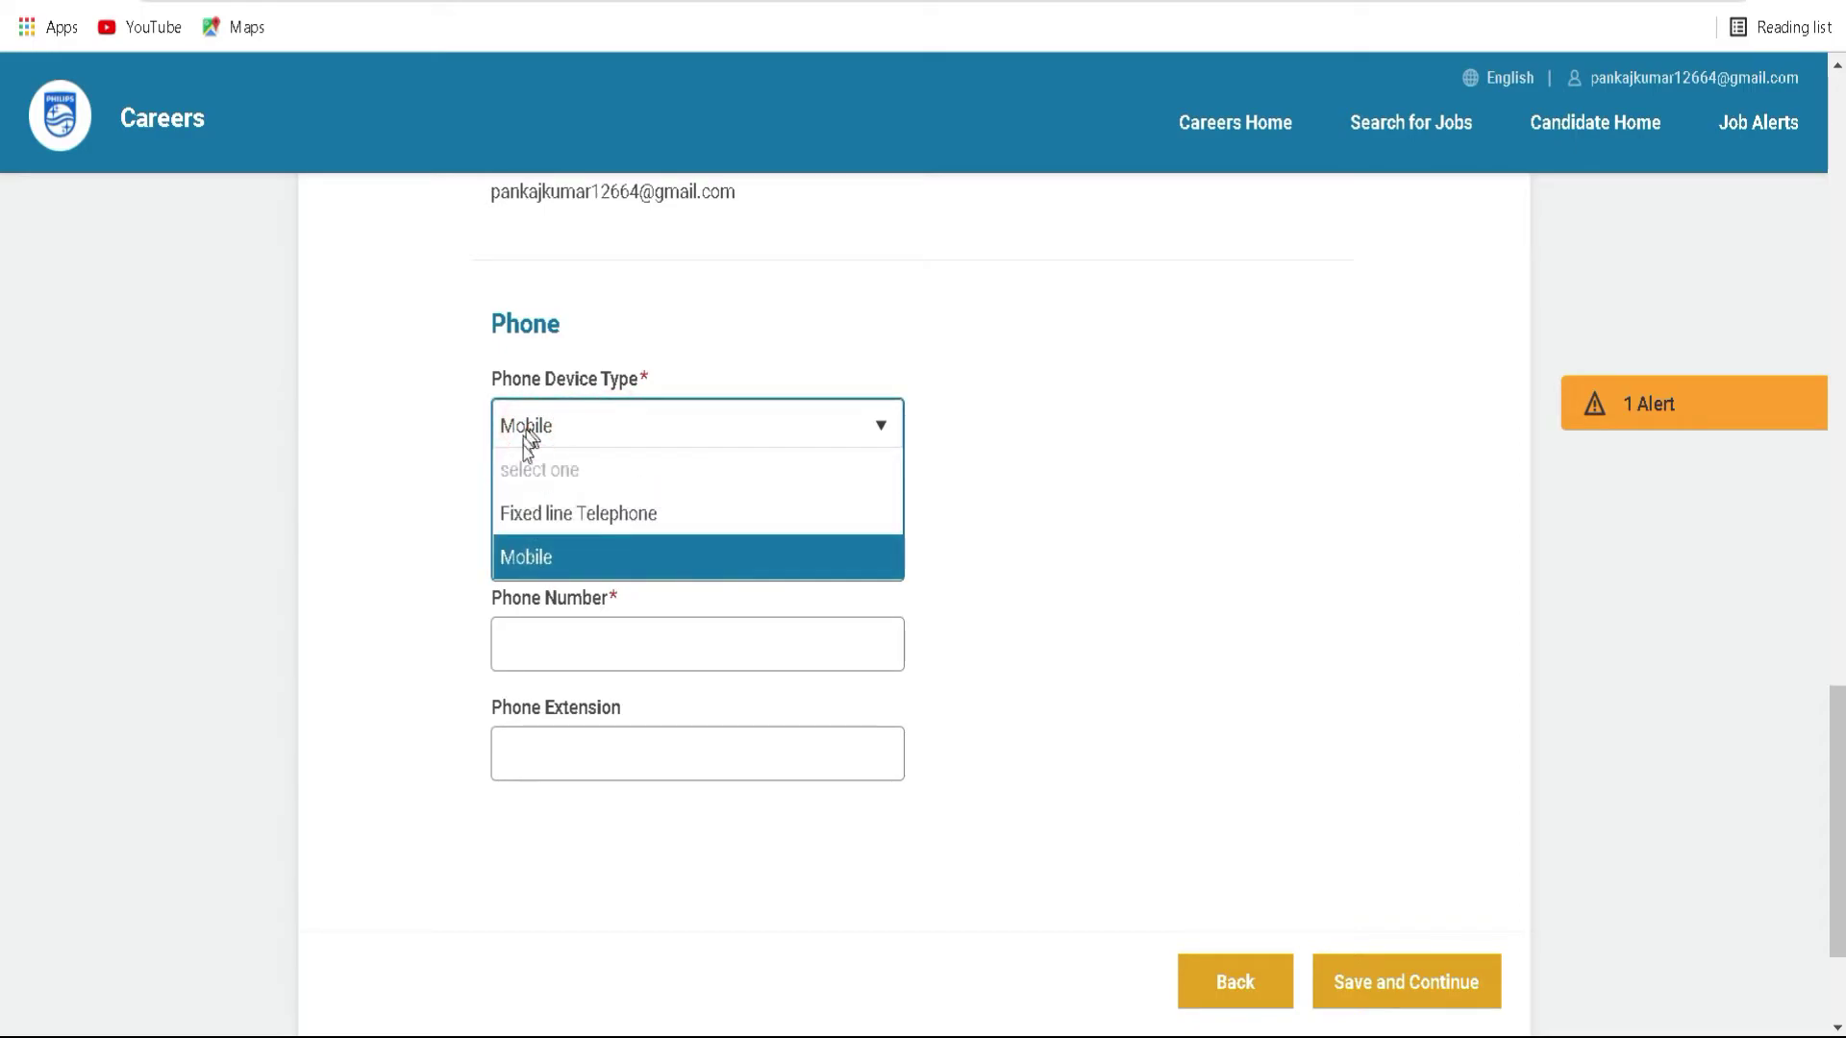
pyautogui.click(532, 521)
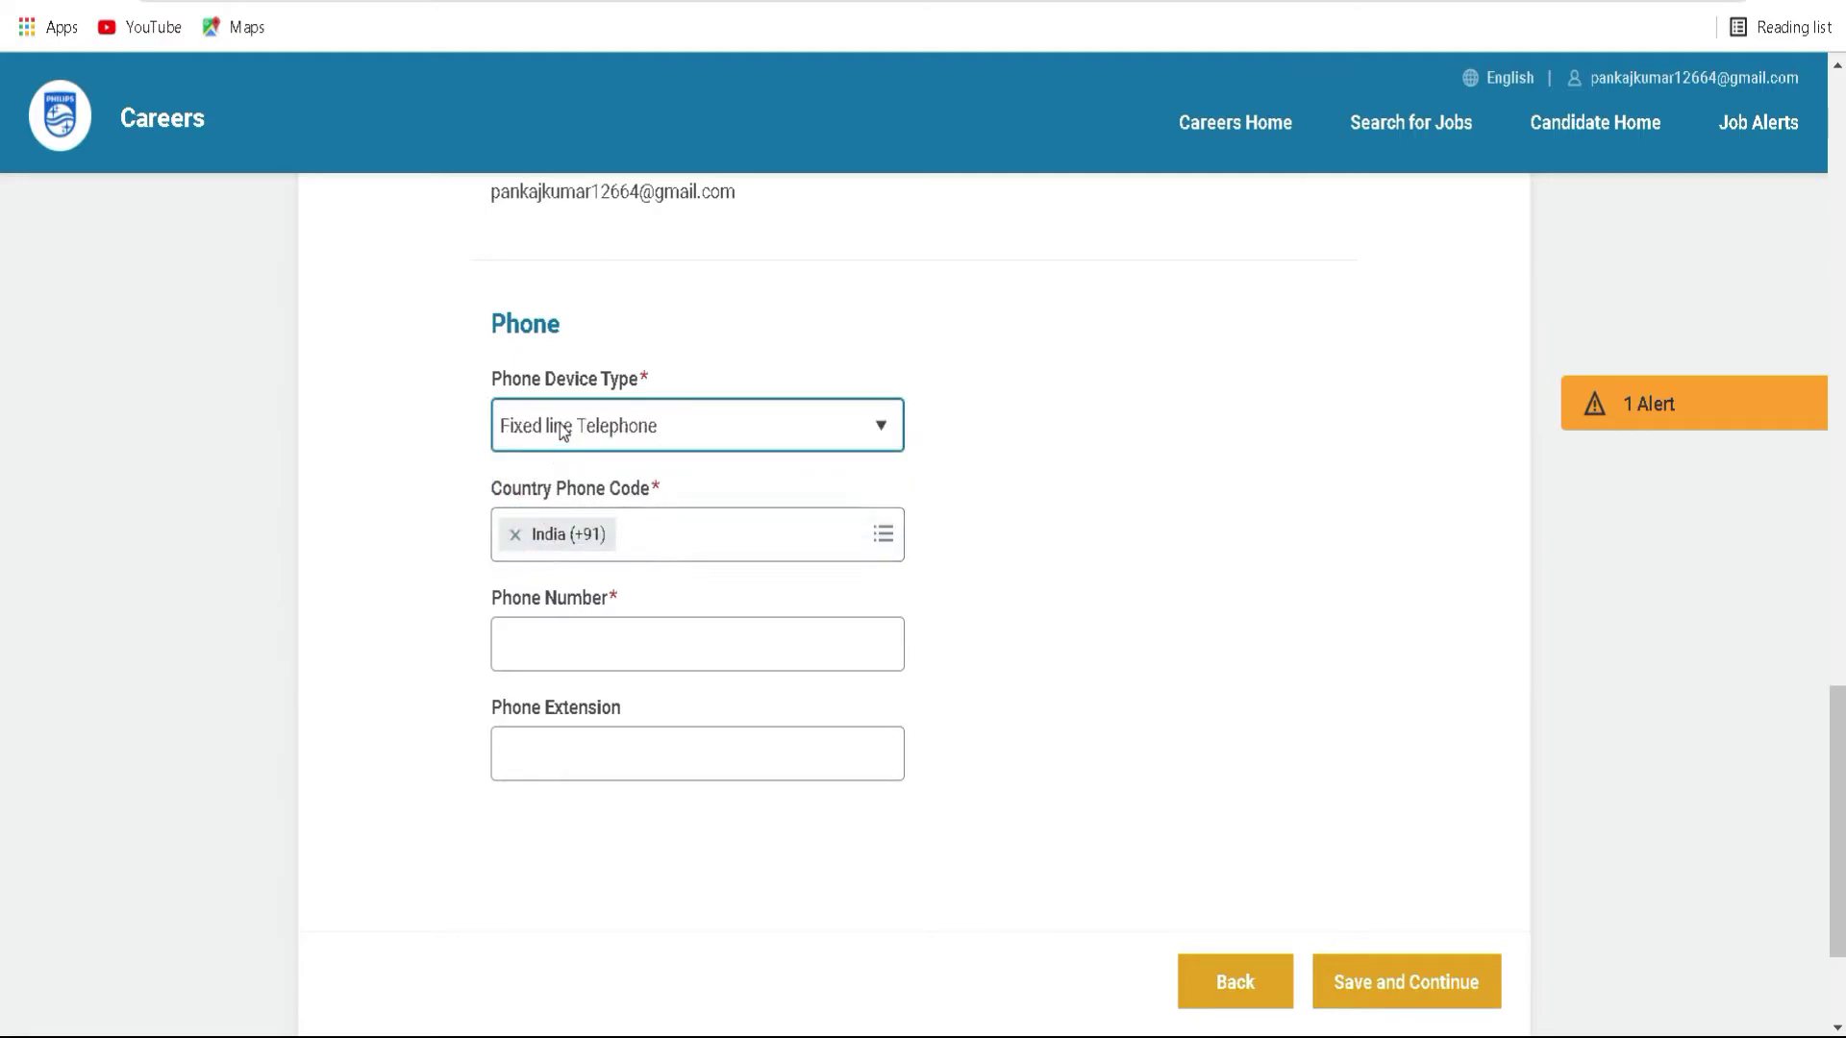
pyautogui.click(748, 425)
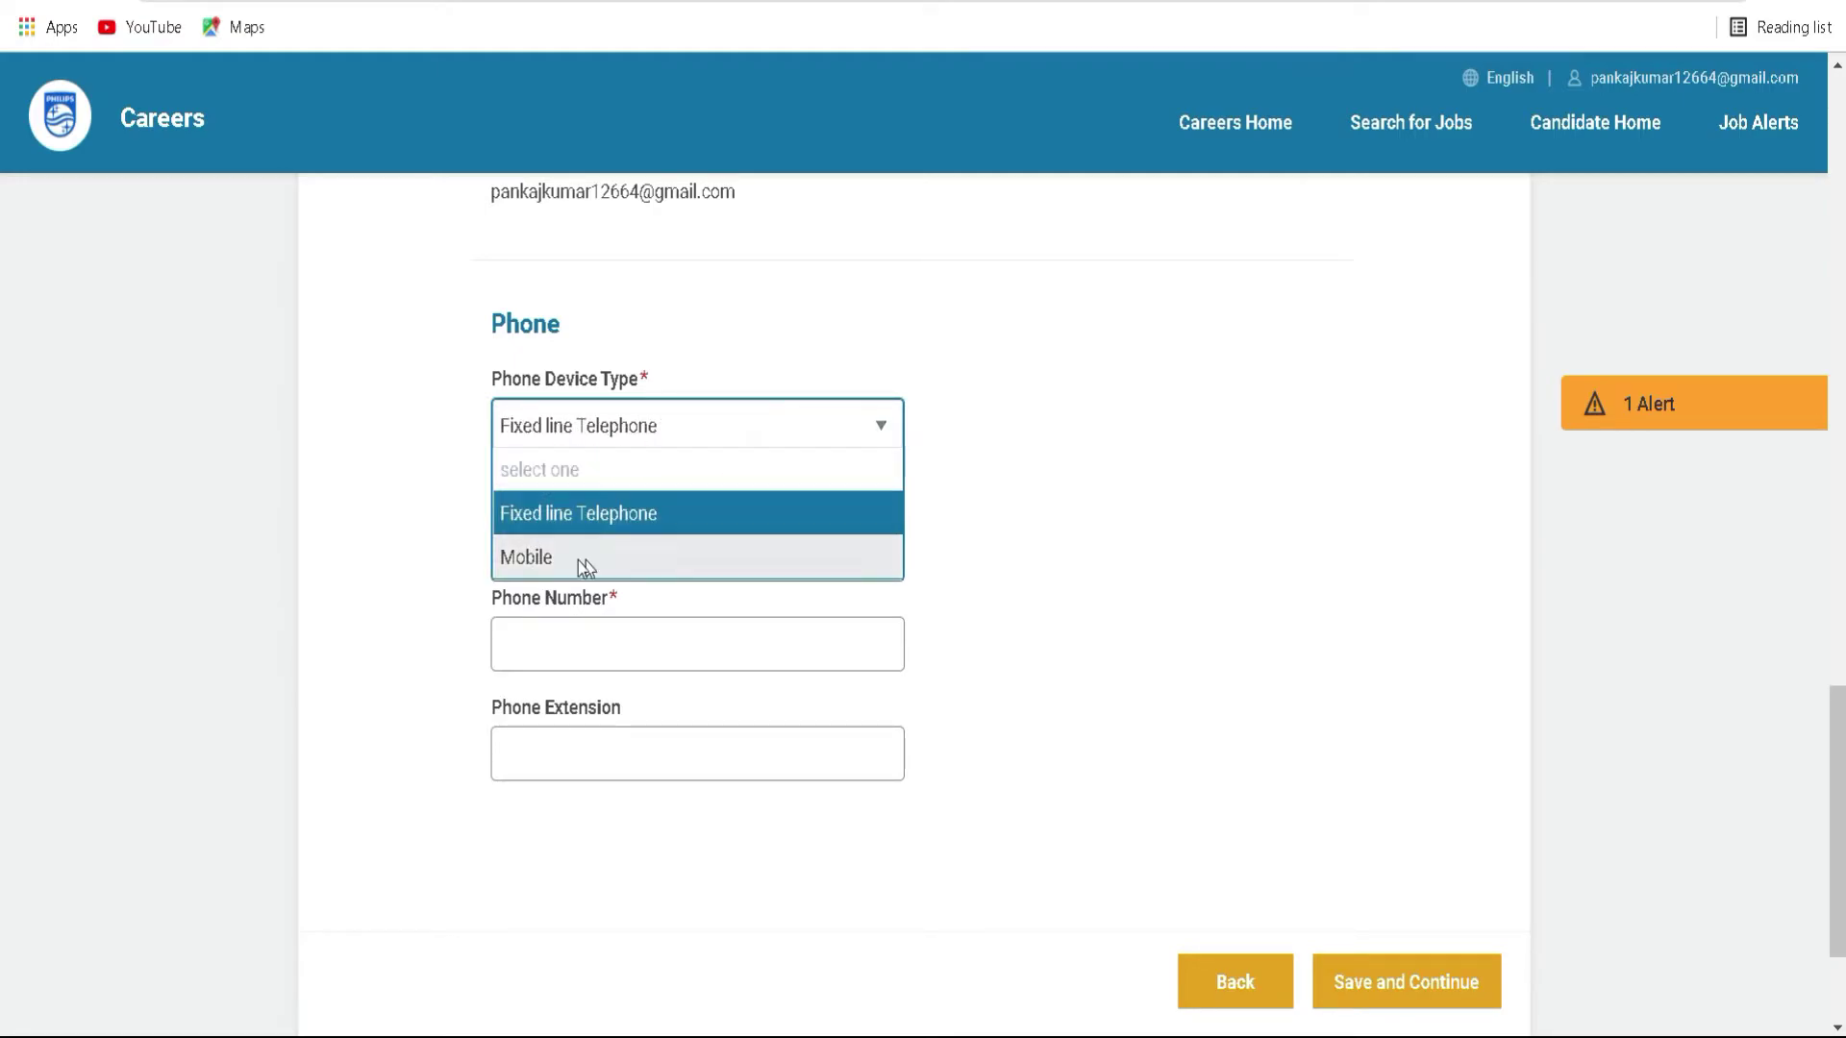
pyautogui.click(546, 559)
pyautogui.click(661, 535)
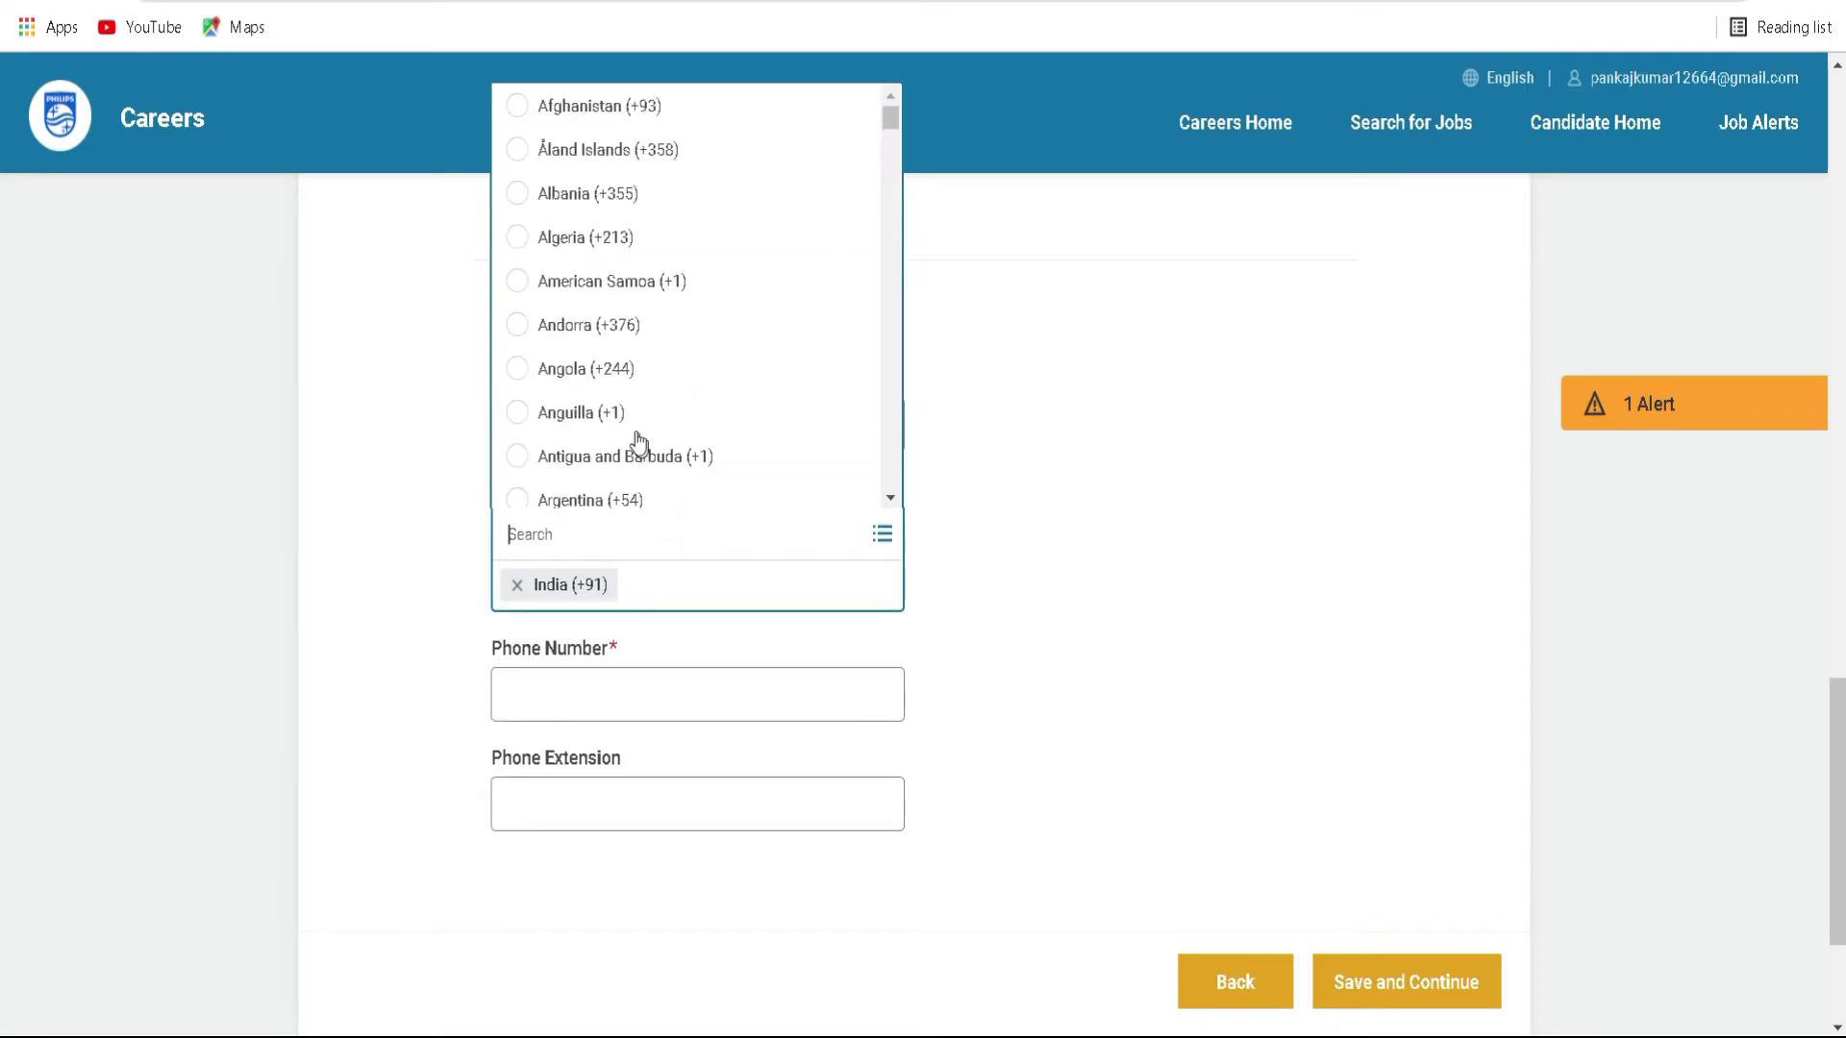
# Keep India (+91) as country code, enter the mobile number, and Save and Continue
pyautogui.scroll(-10, 627, 412)
pyautogui.scroll(-15, 633, 410)
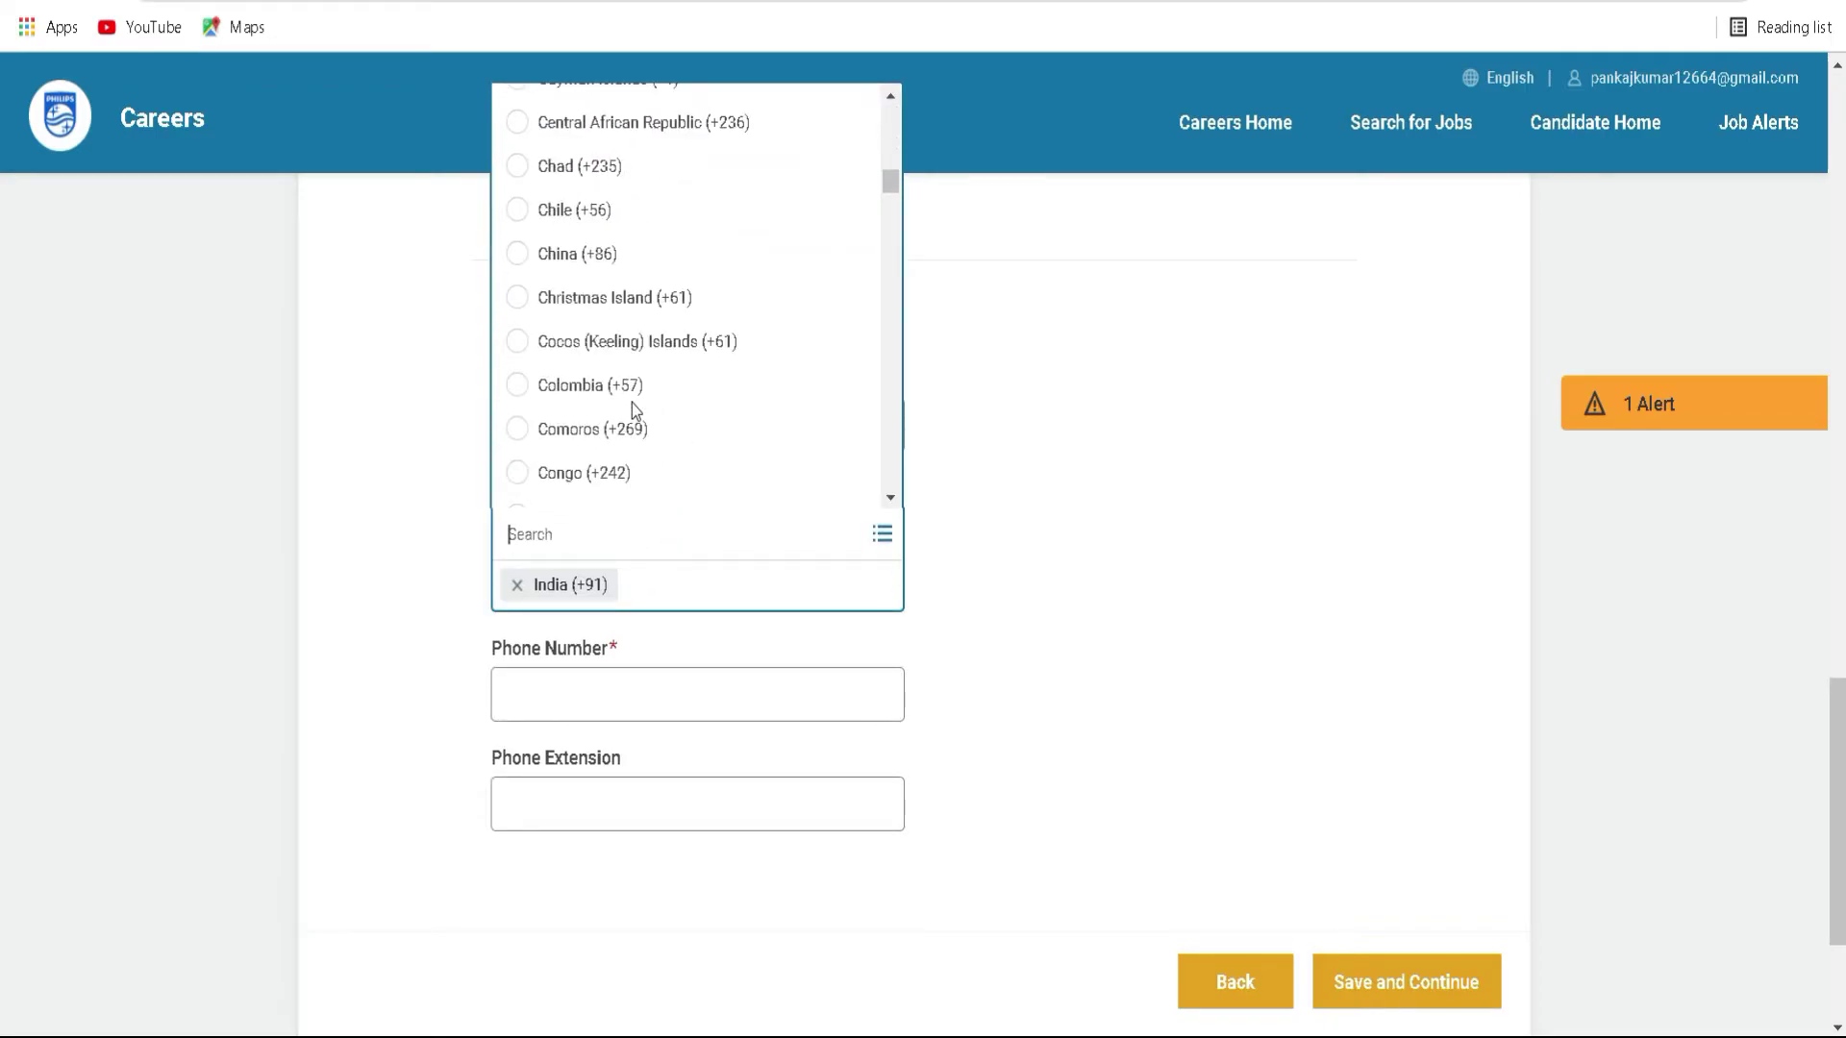
pyautogui.scroll(-12, 631, 404)
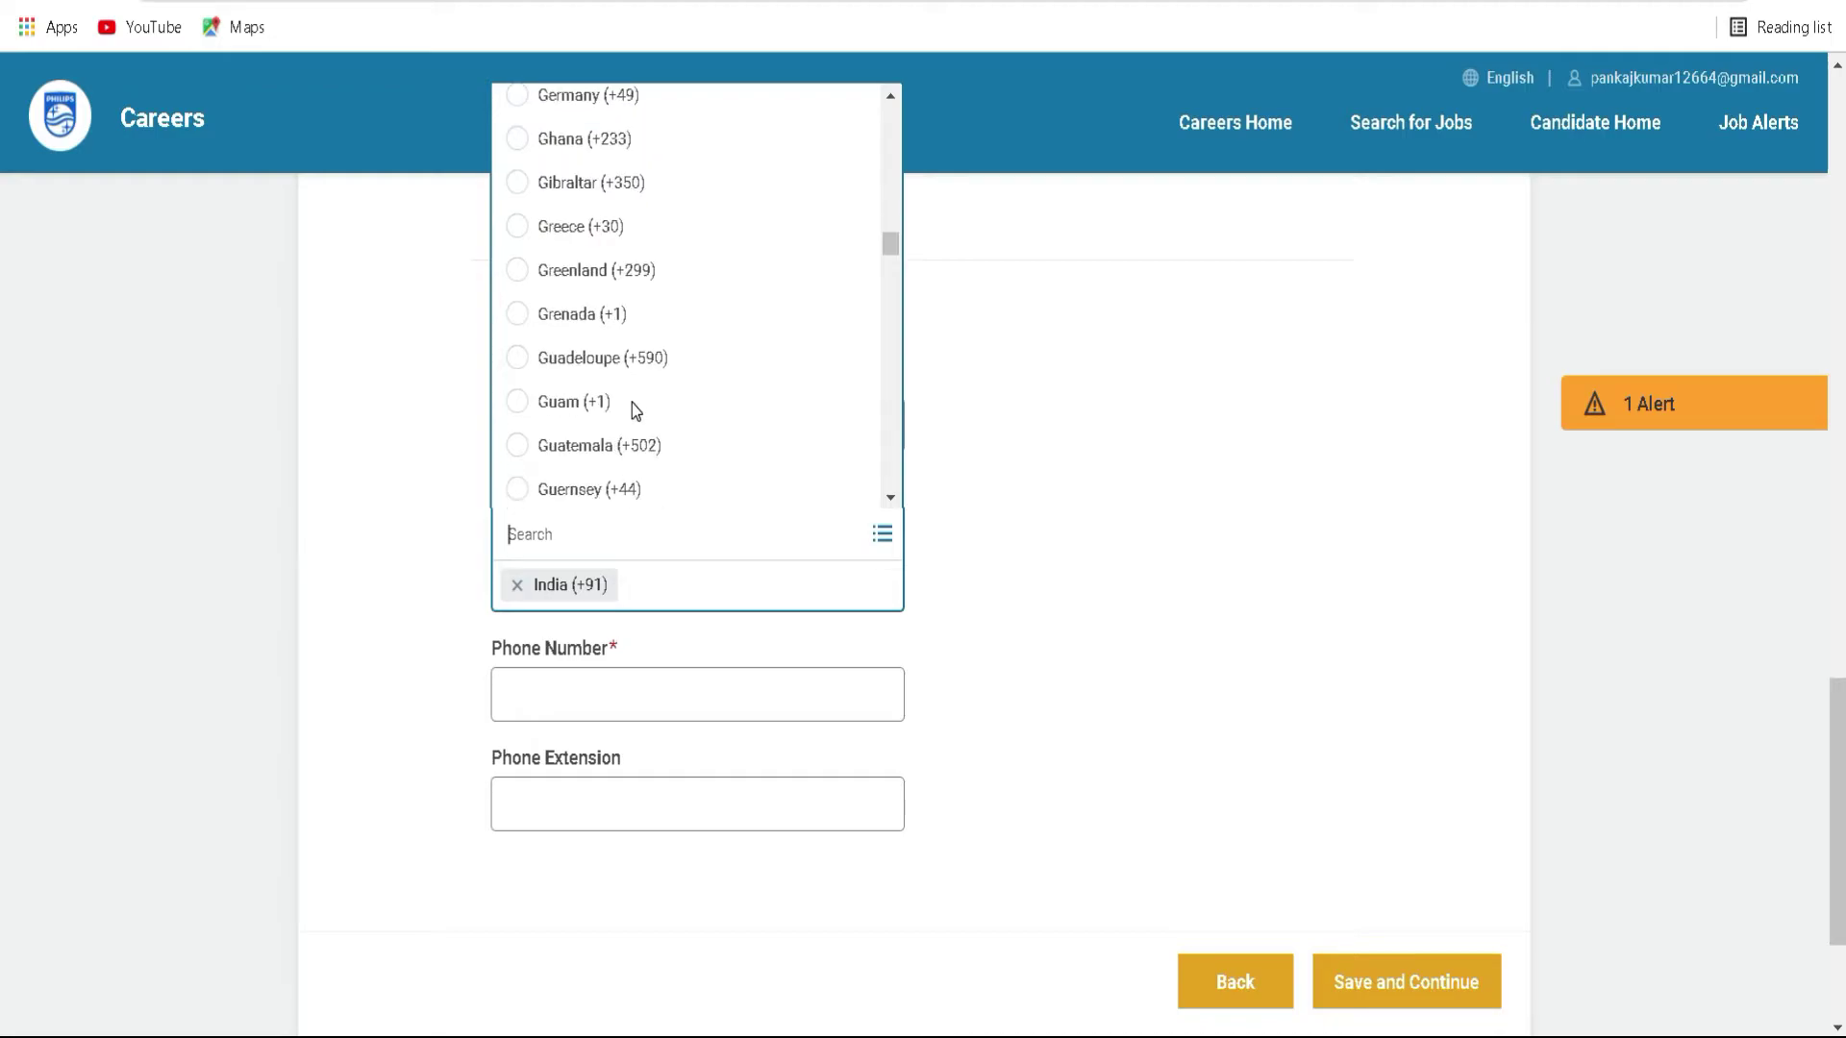
pyautogui.click(597, 238)
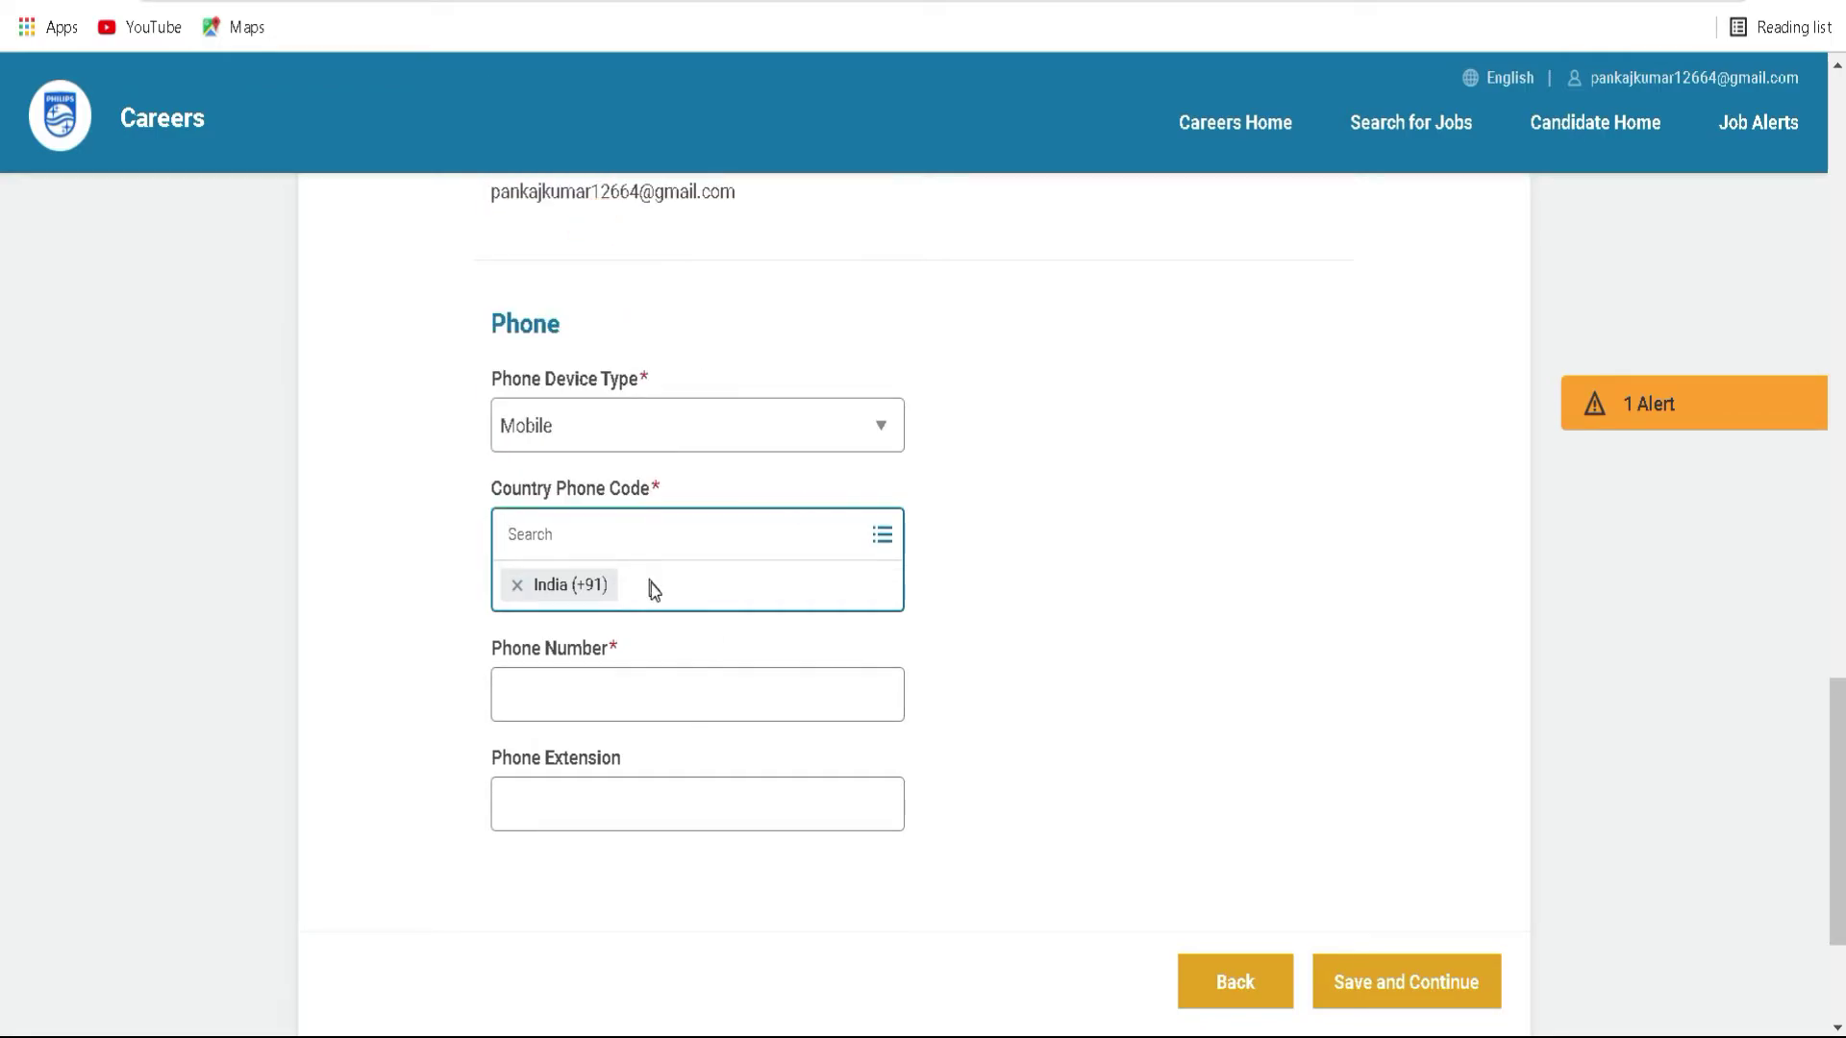
pyautogui.click(621, 687)
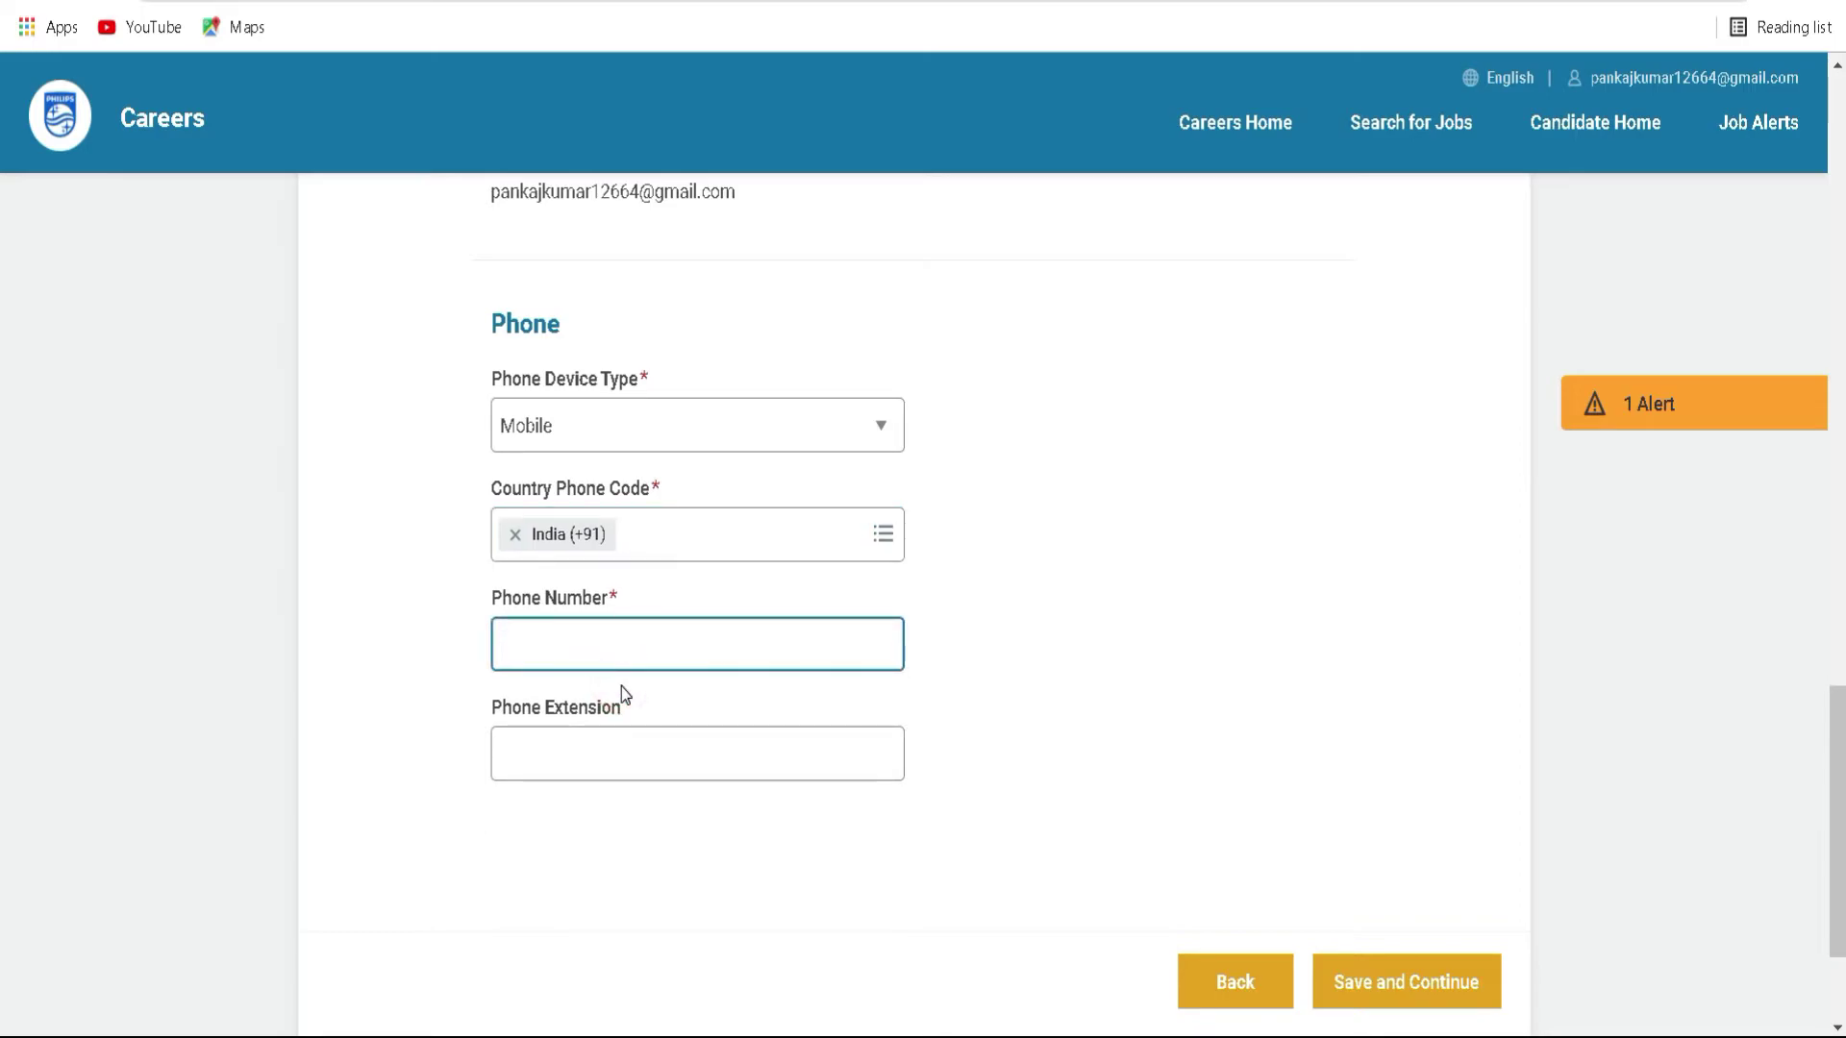
pyautogui.scroll(-2, 775, 793)
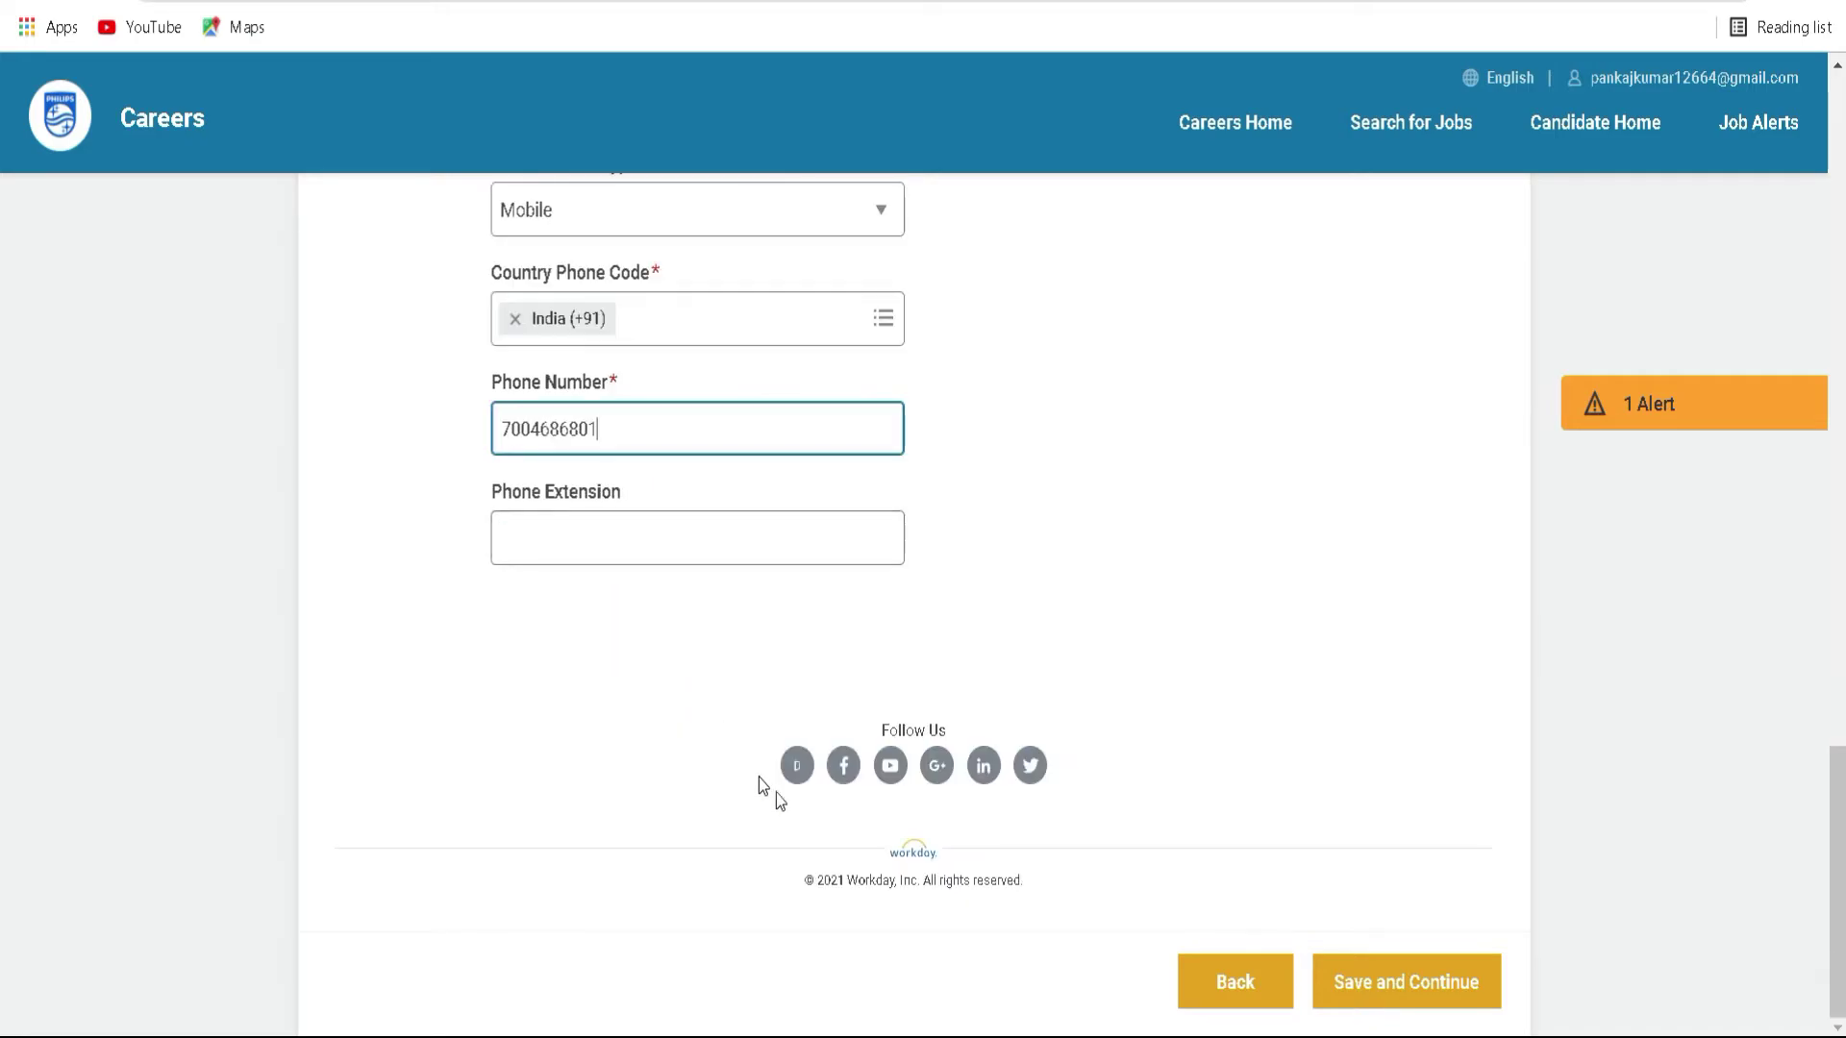
pyautogui.click(1384, 993)
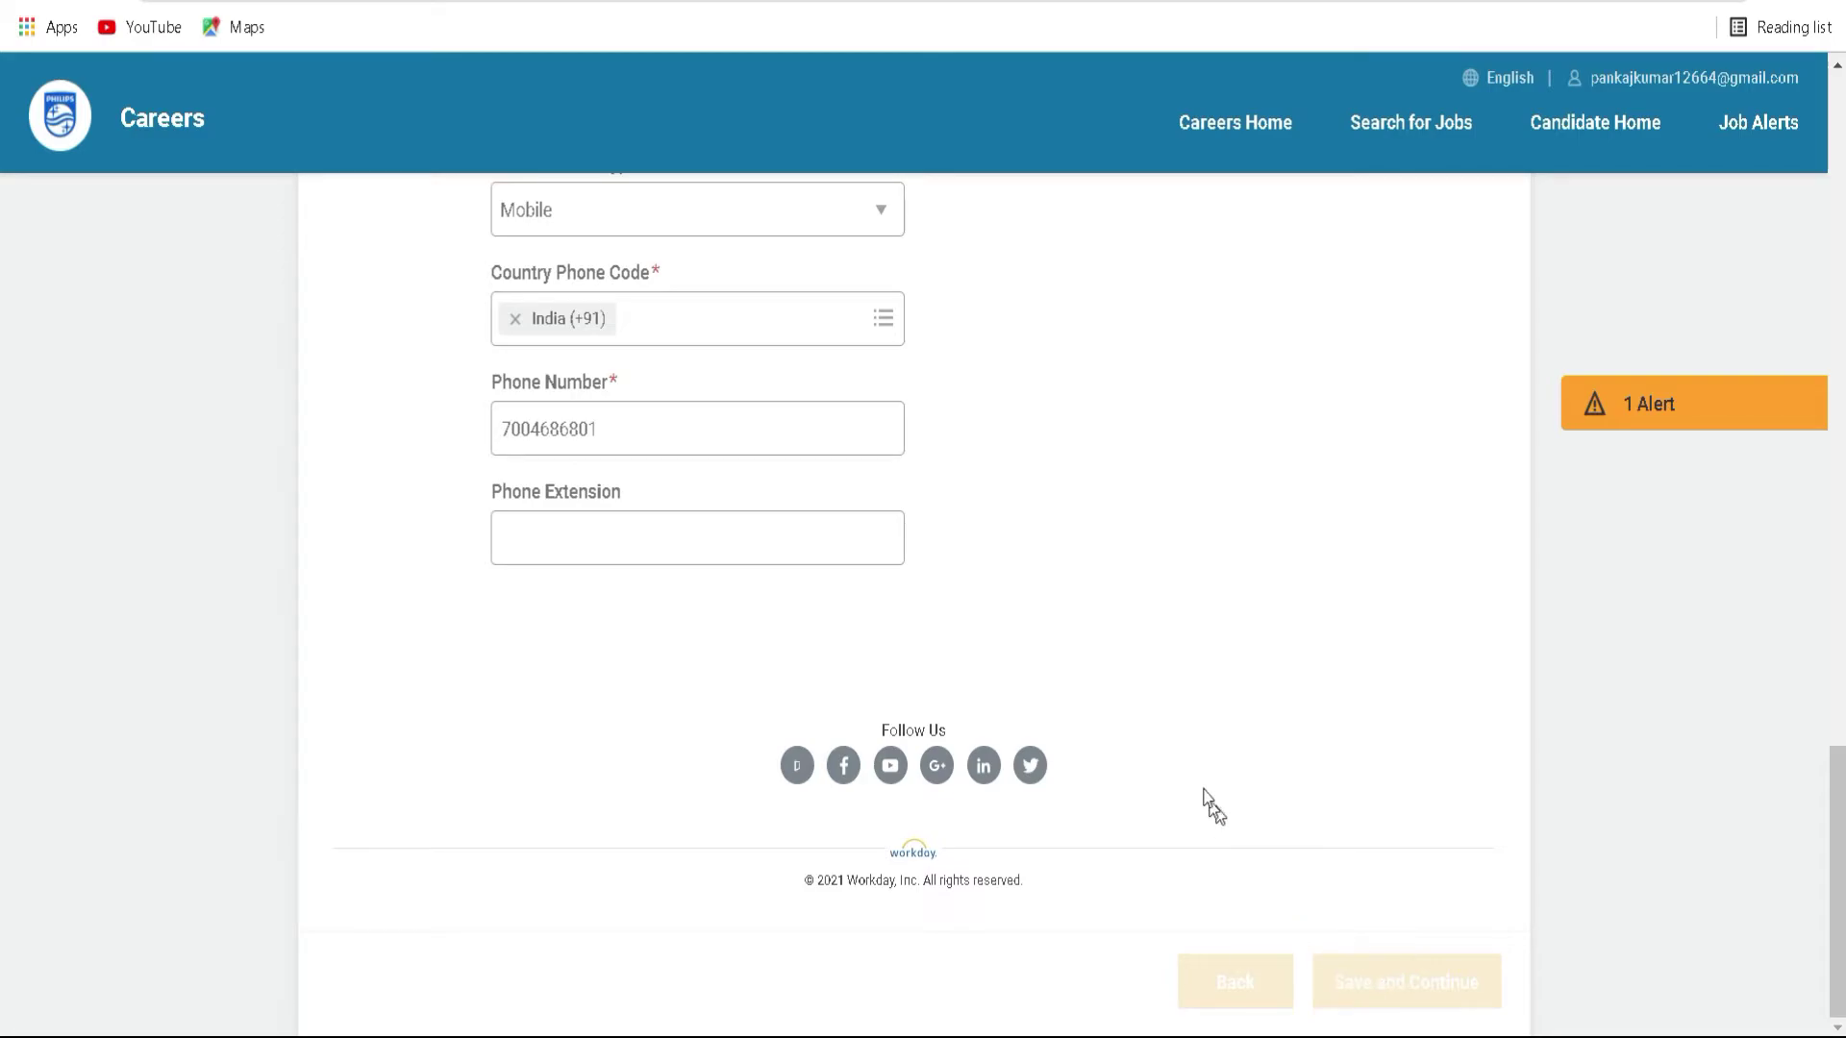
# Tick 'I currently work here' for Work Experience 1
pyautogui.scroll(5, 834, 638)
pyautogui.scroll(4, 840, 642)
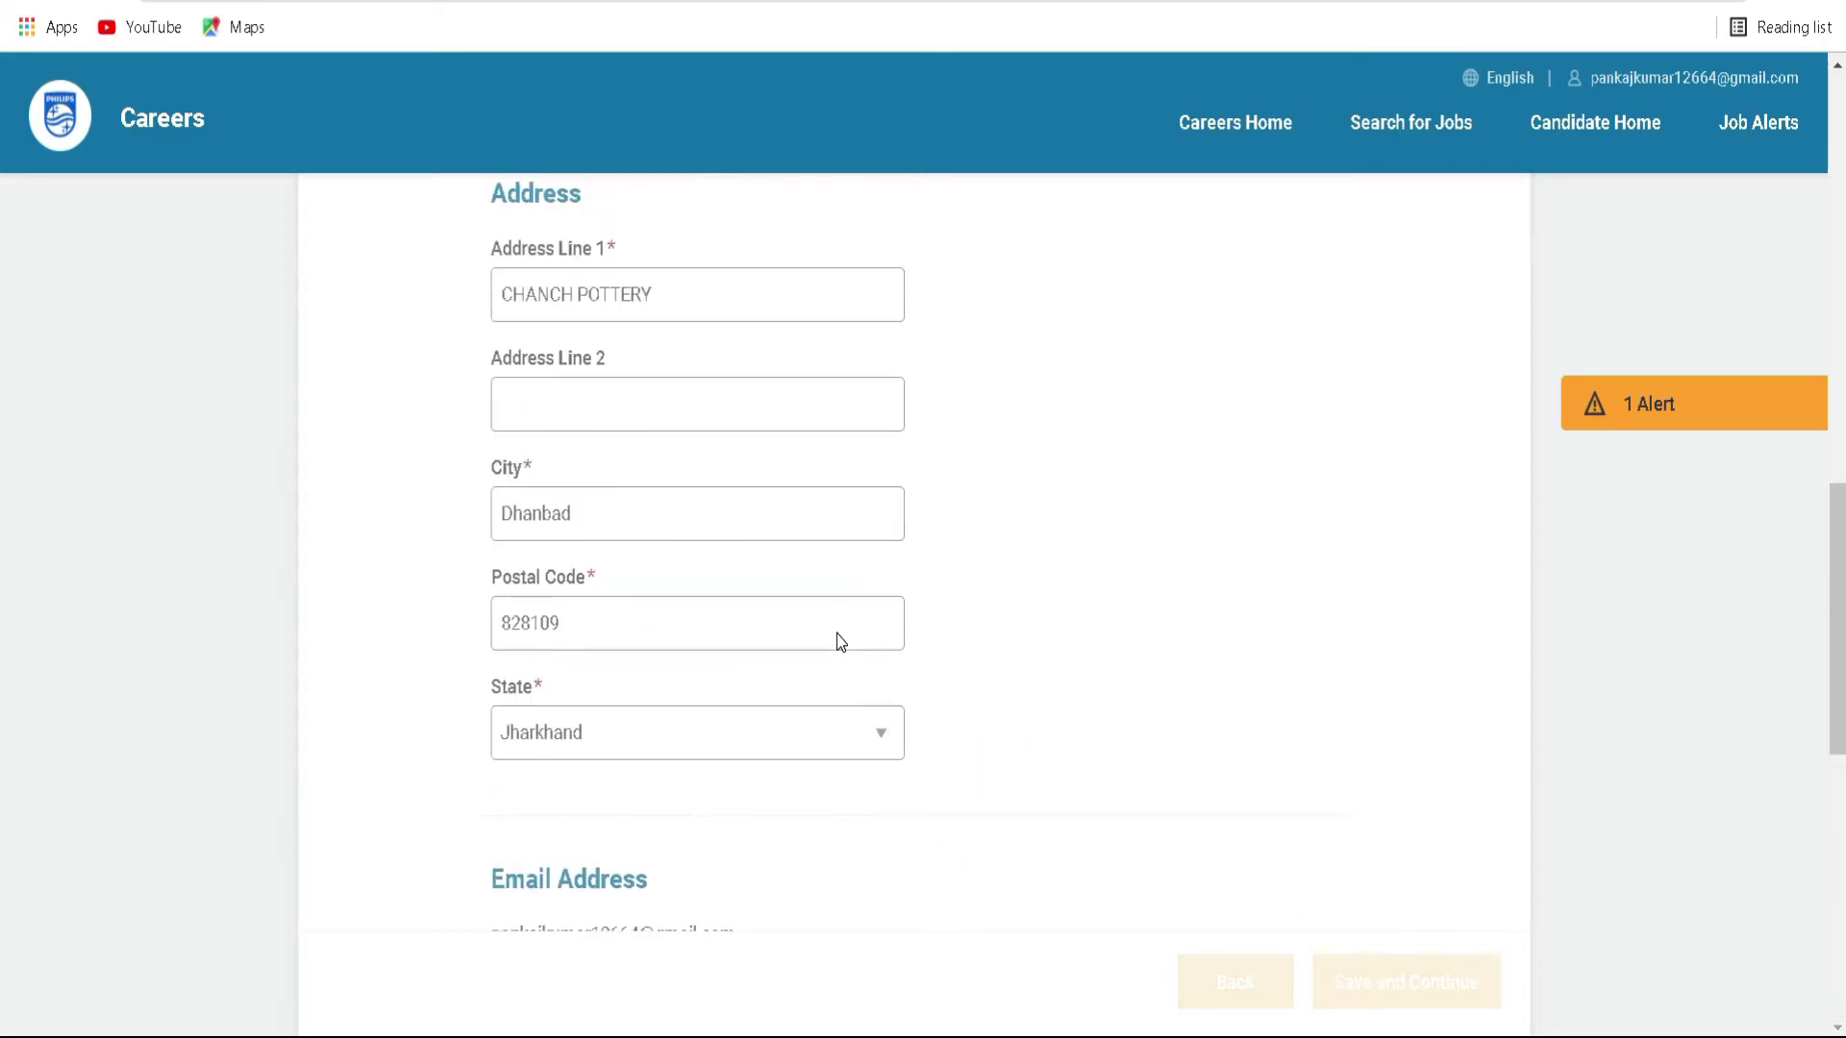
pyautogui.scroll(11, 841, 642)
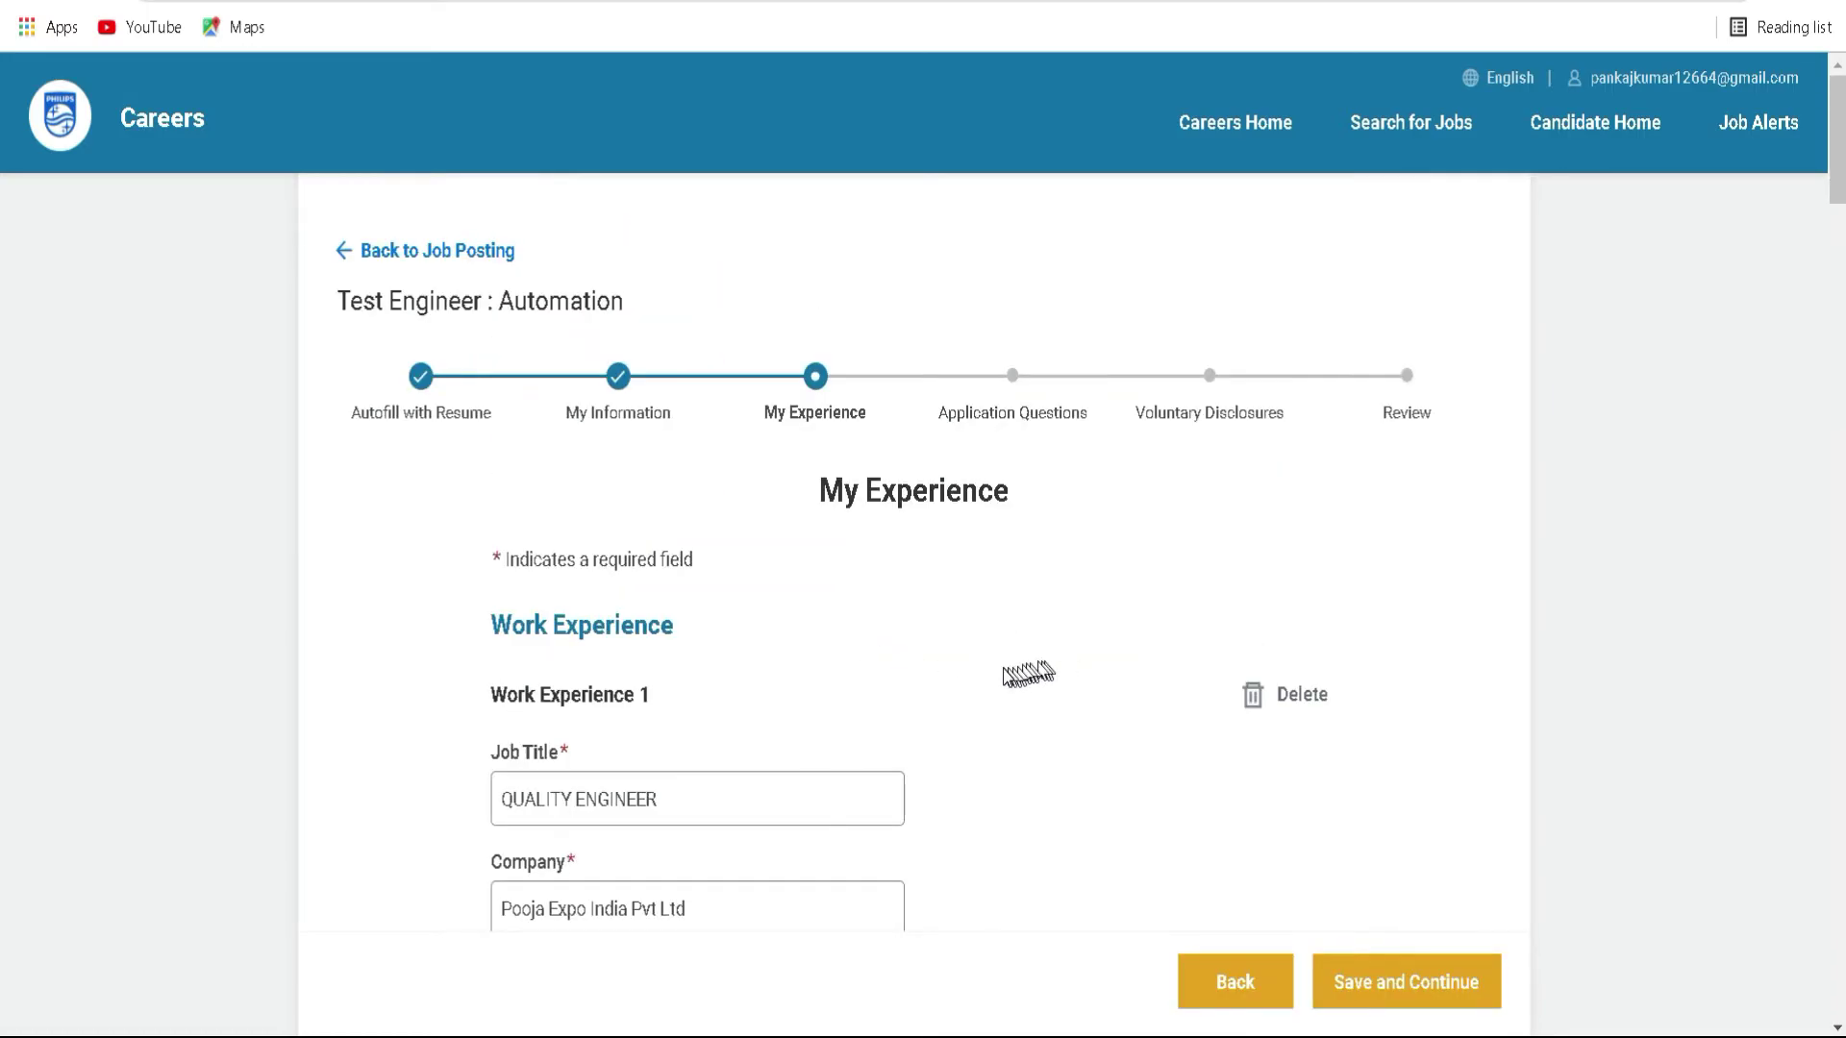
pyautogui.scroll(-3, 995, 680)
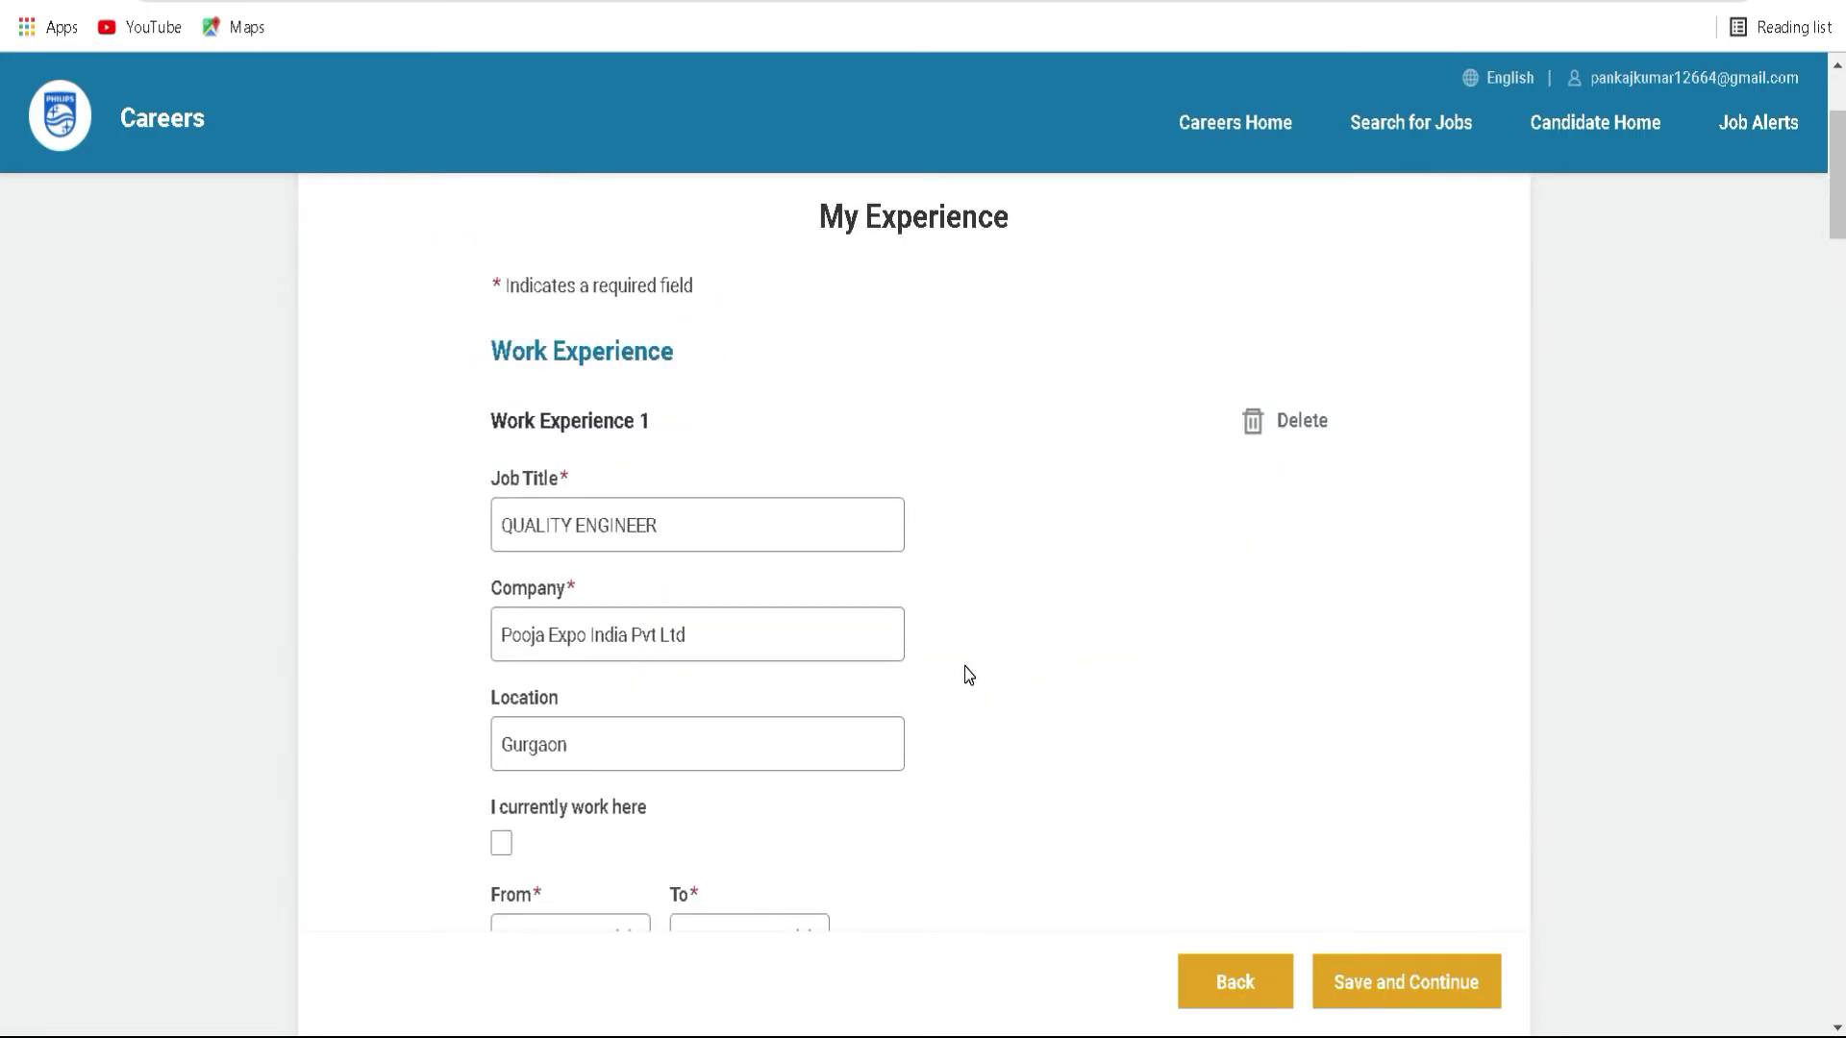
pyautogui.scroll(-3, 967, 674)
pyautogui.scroll(5, 965, 673)
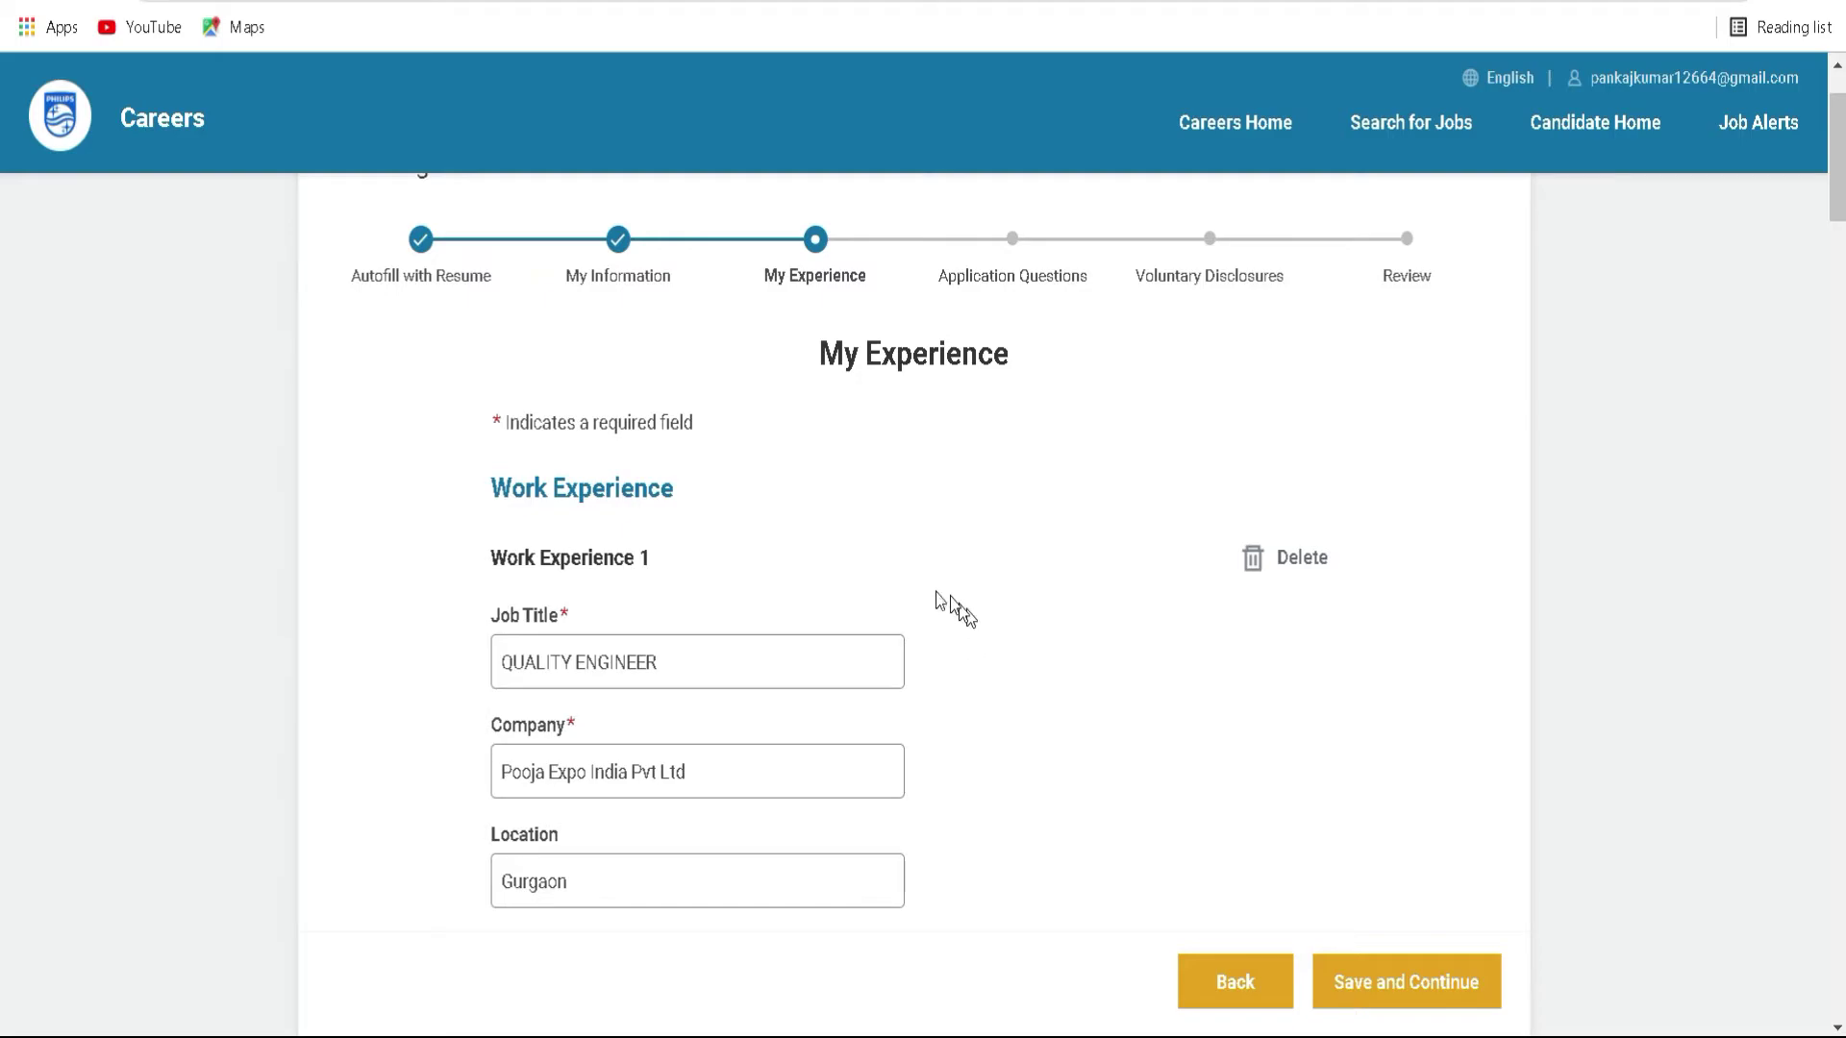
pyautogui.scroll(-6, 908, 583)
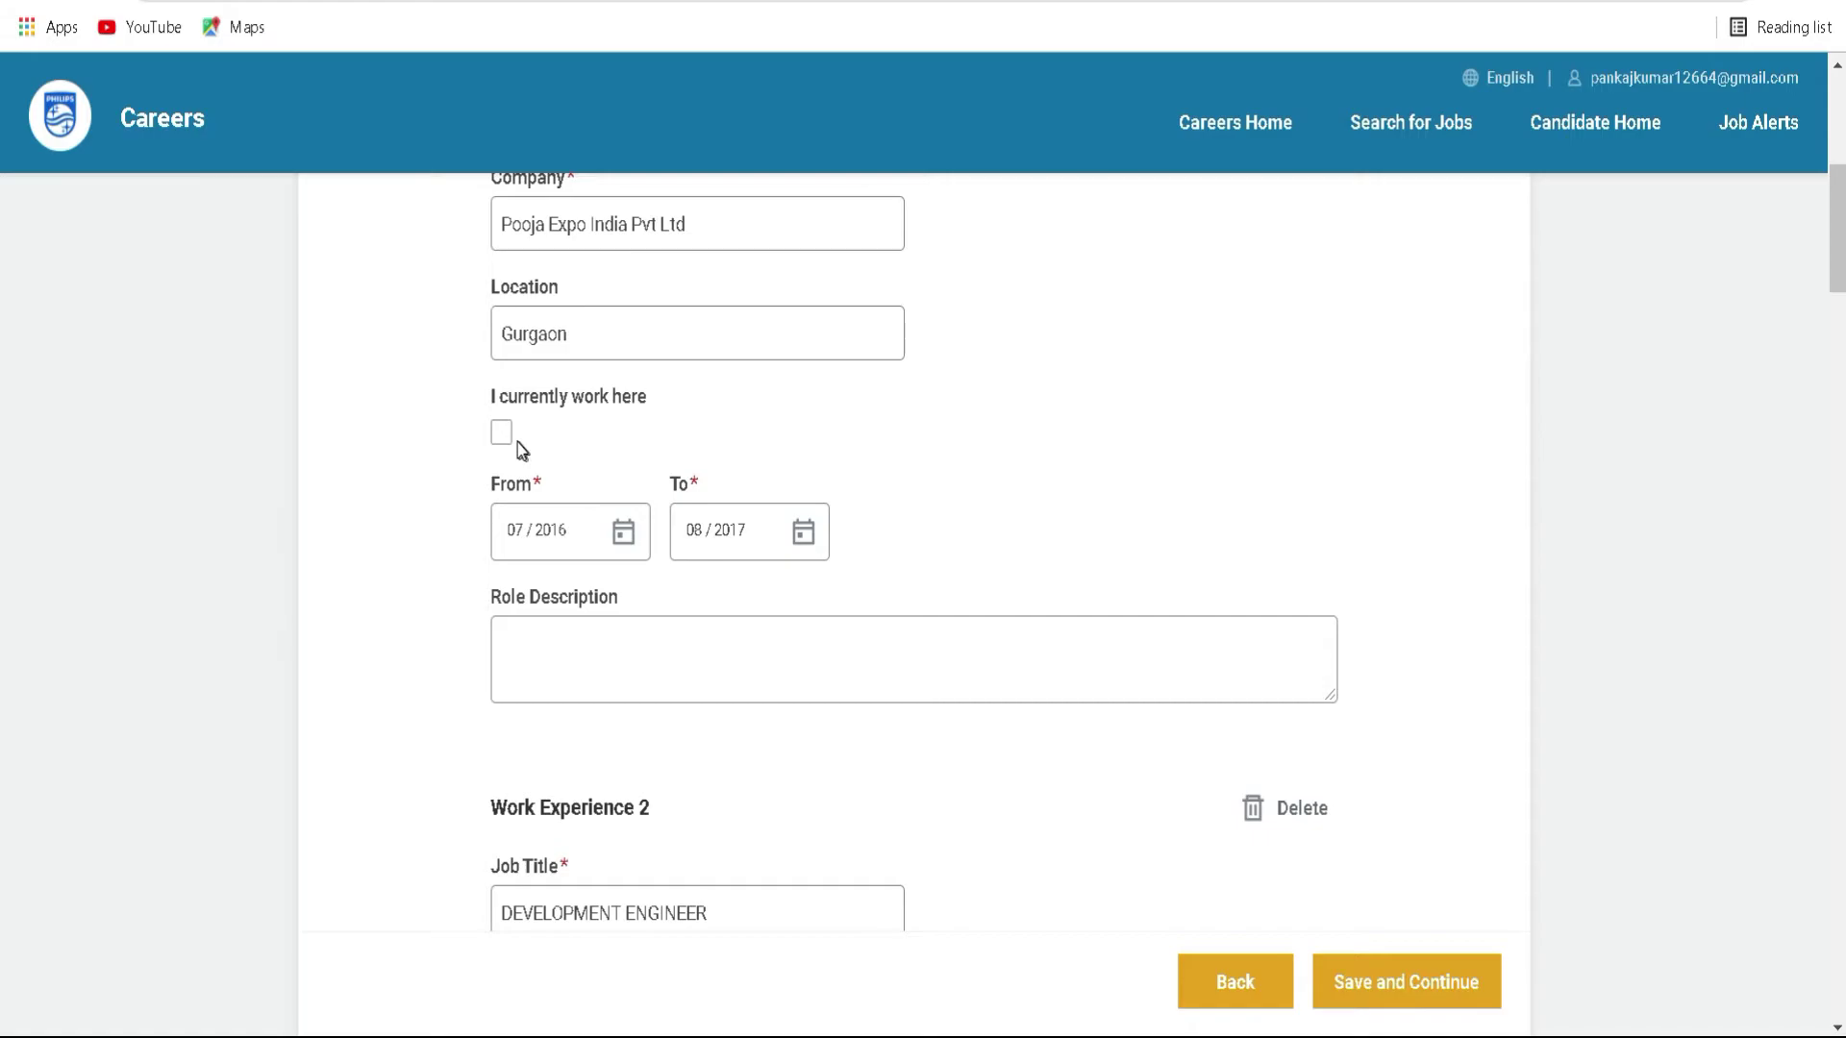
pyautogui.click(501, 433)
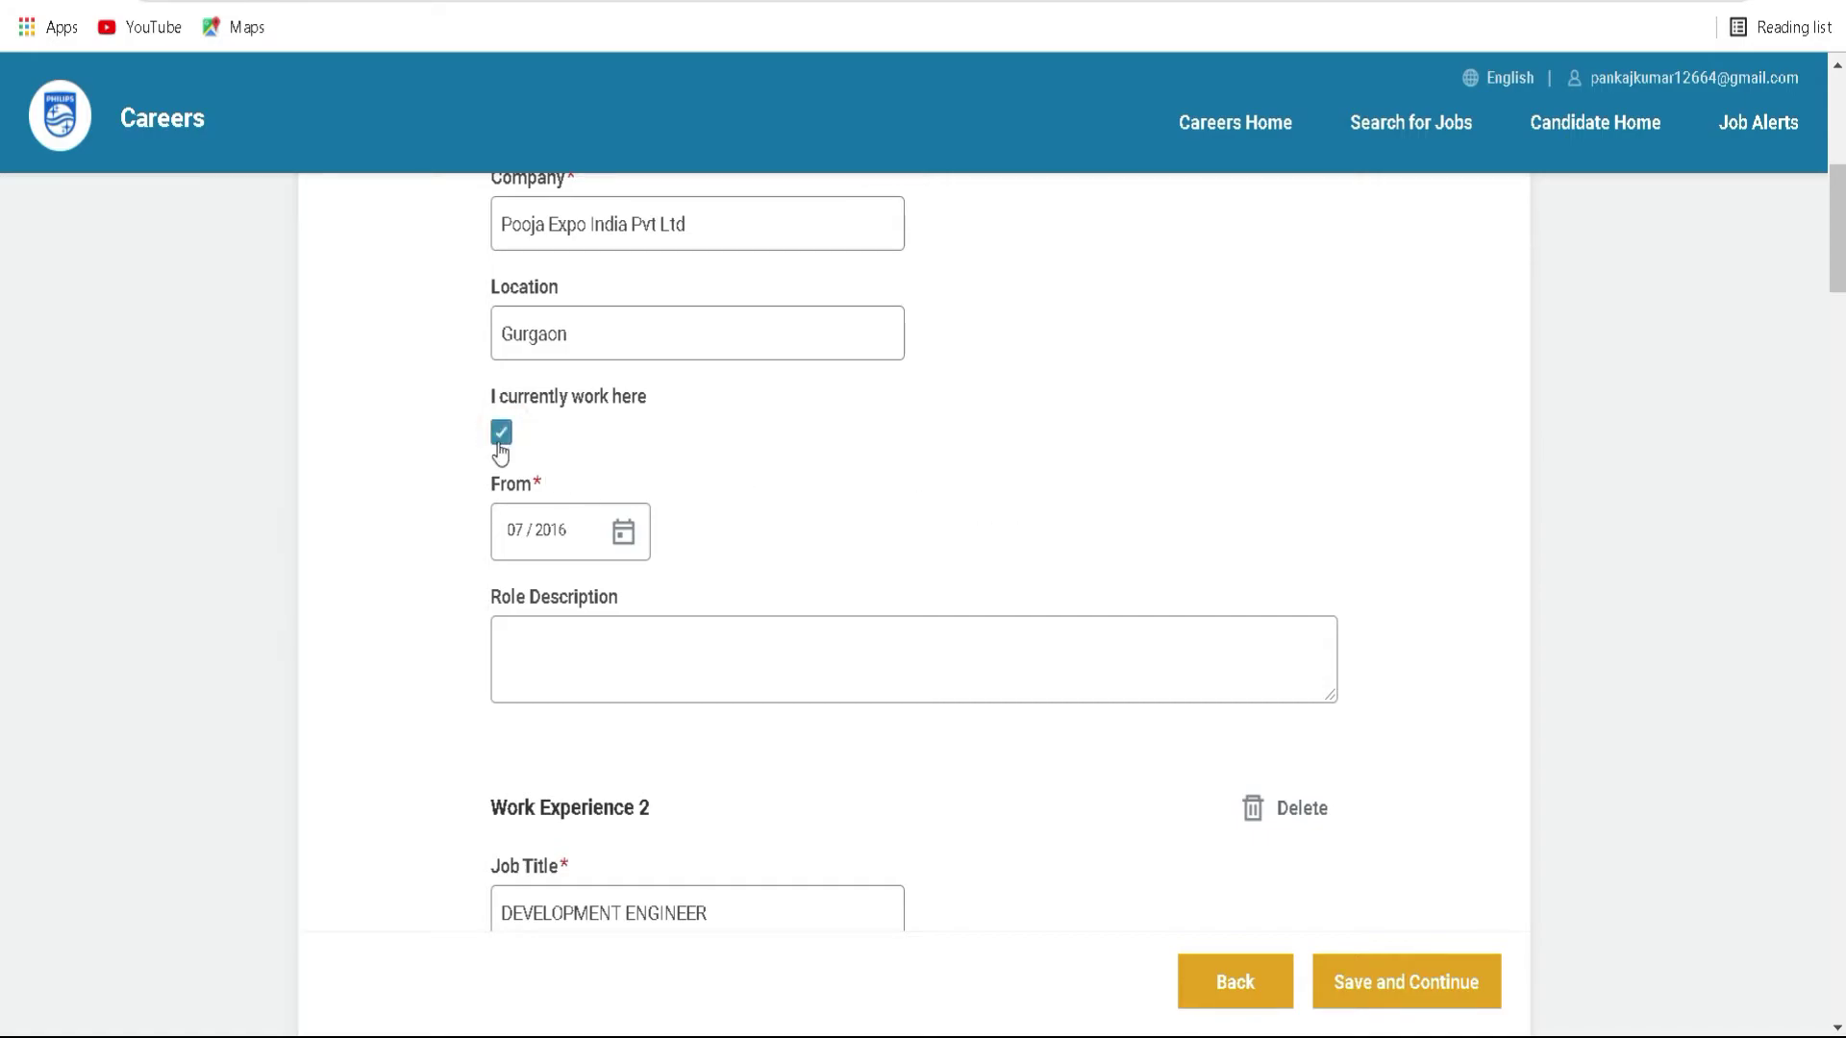
# Tick 'I currently work here' for Work Experience 2, Development Engineer
pyautogui.scroll(-3, 741, 511)
pyautogui.scroll(-4, 738, 526)
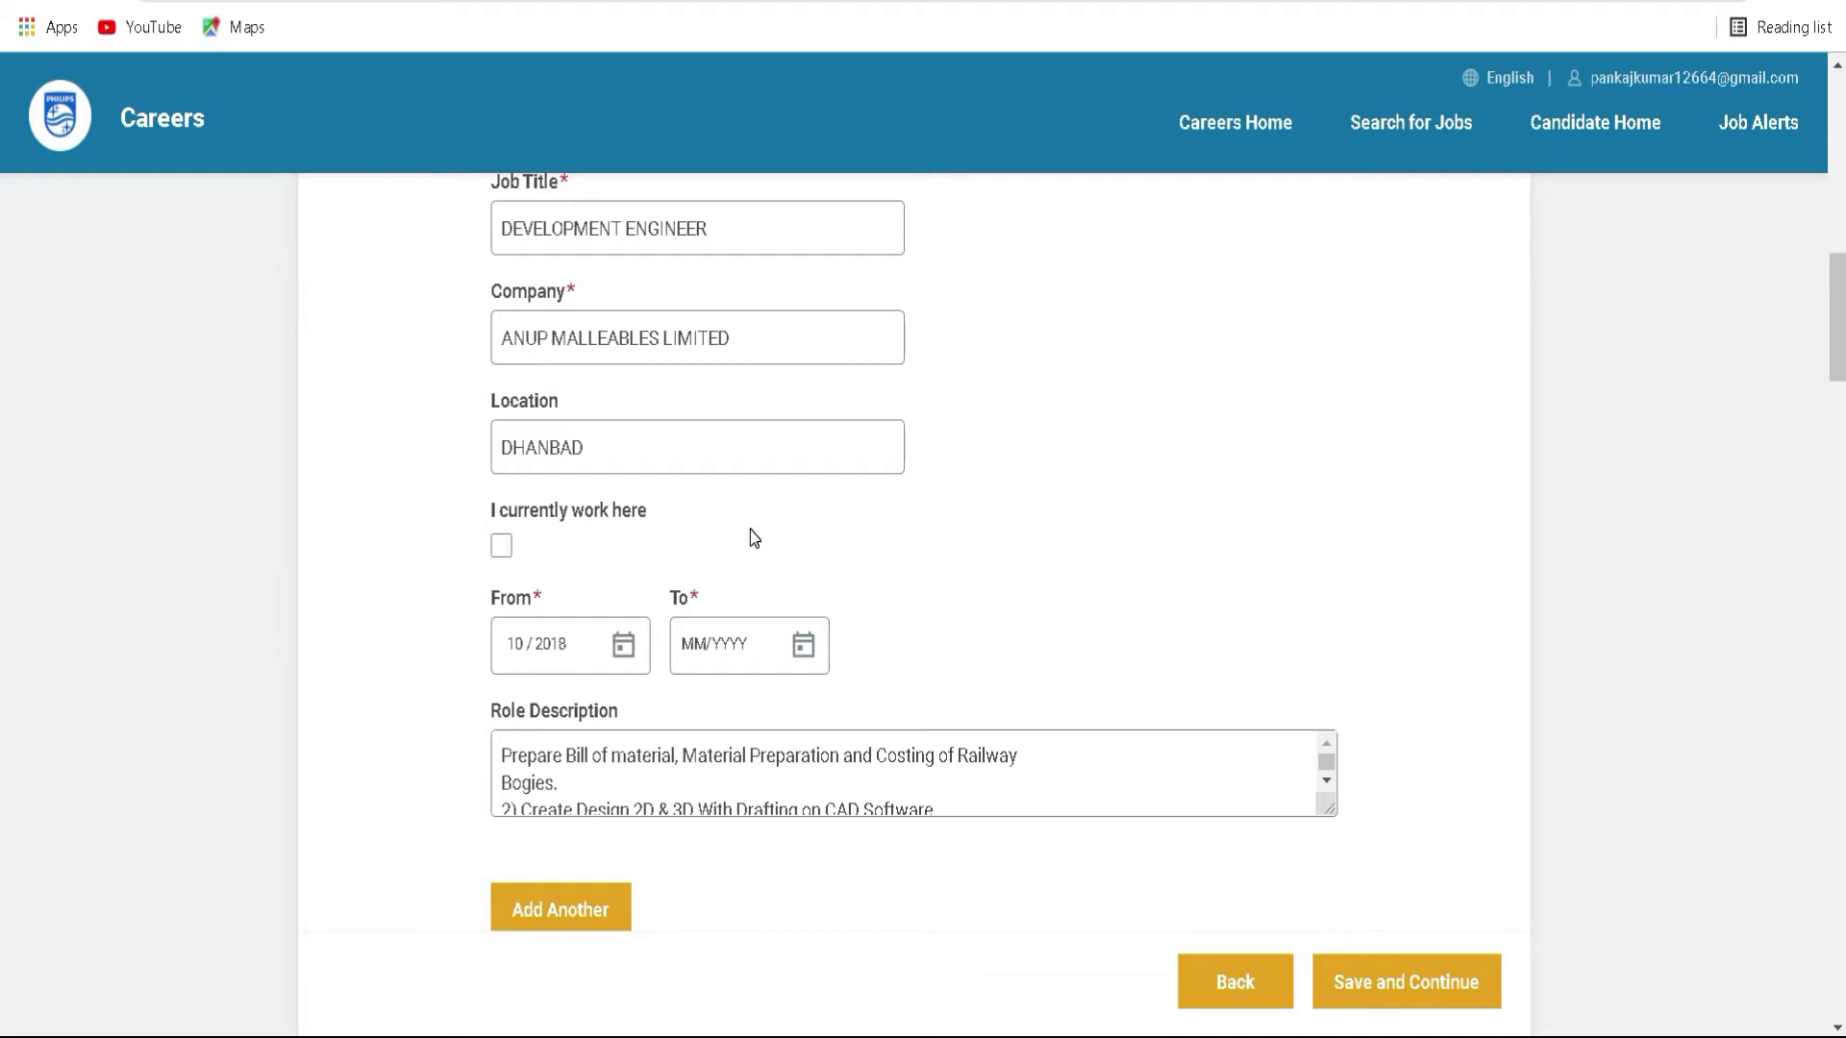
pyautogui.scroll(3, 755, 538)
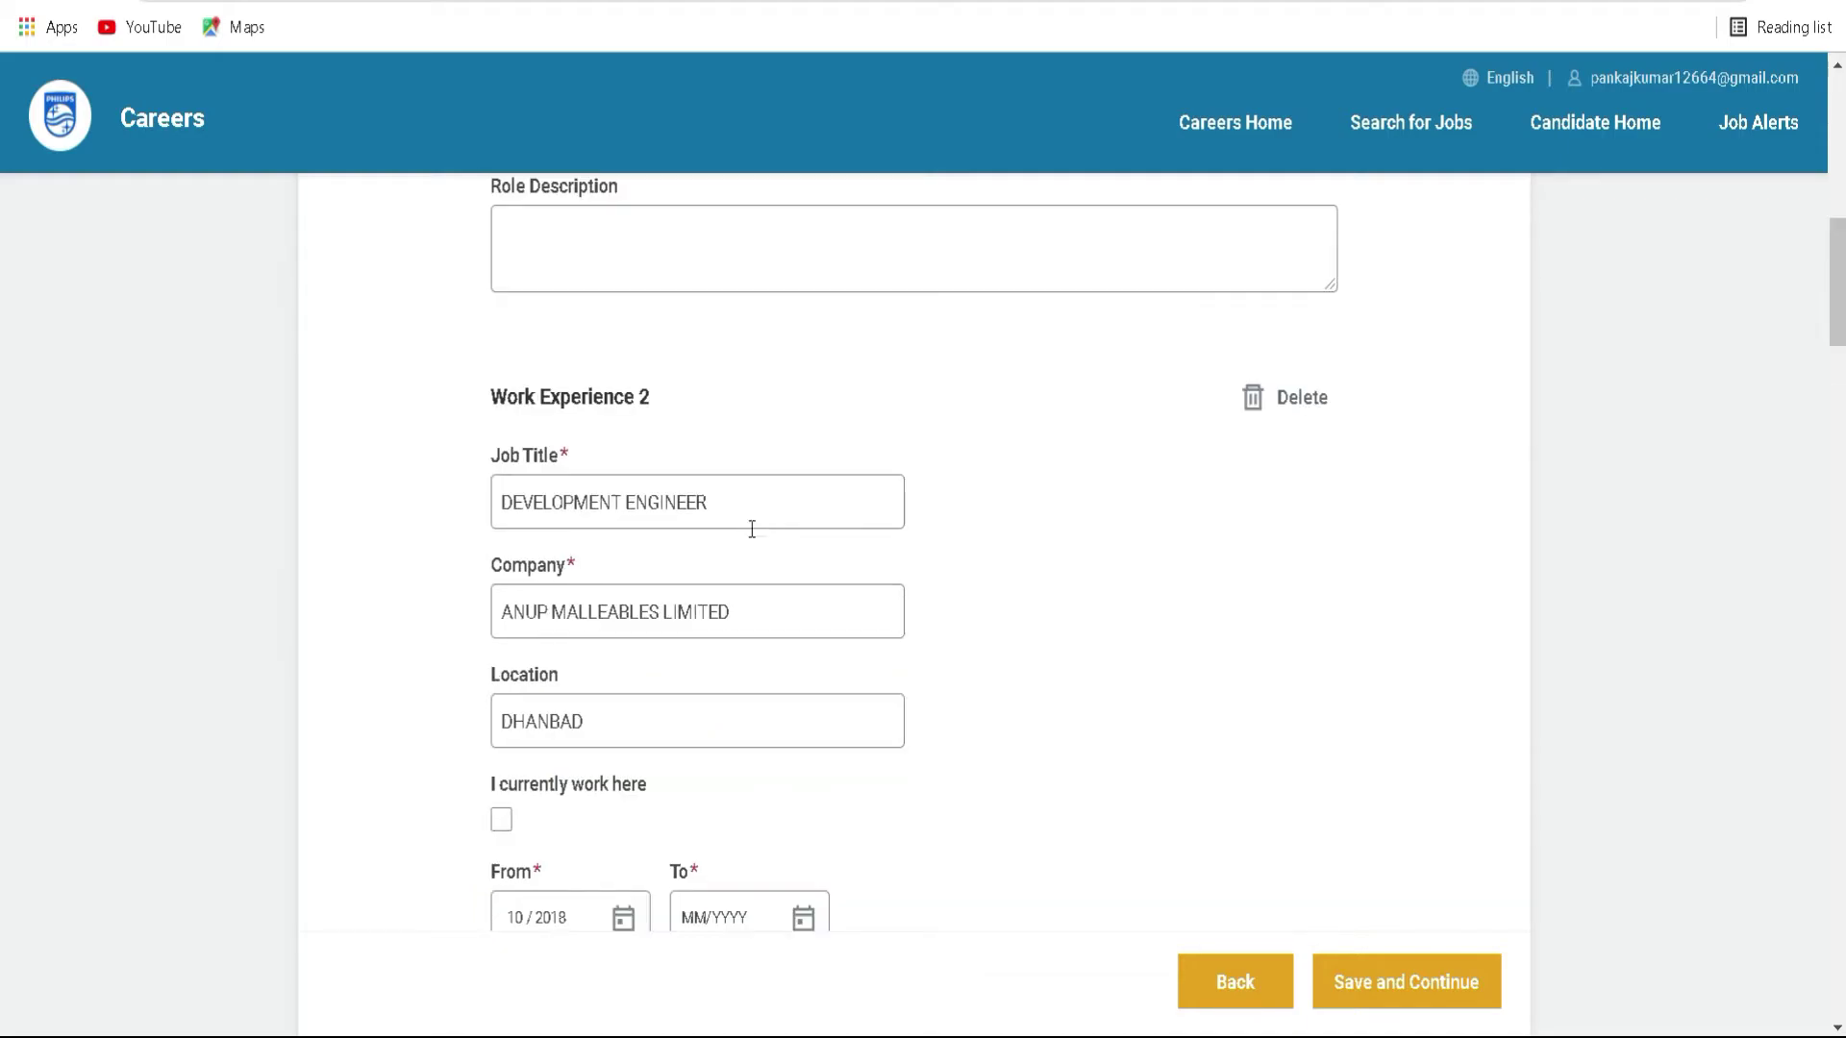
pyautogui.scroll(-4, 752, 529)
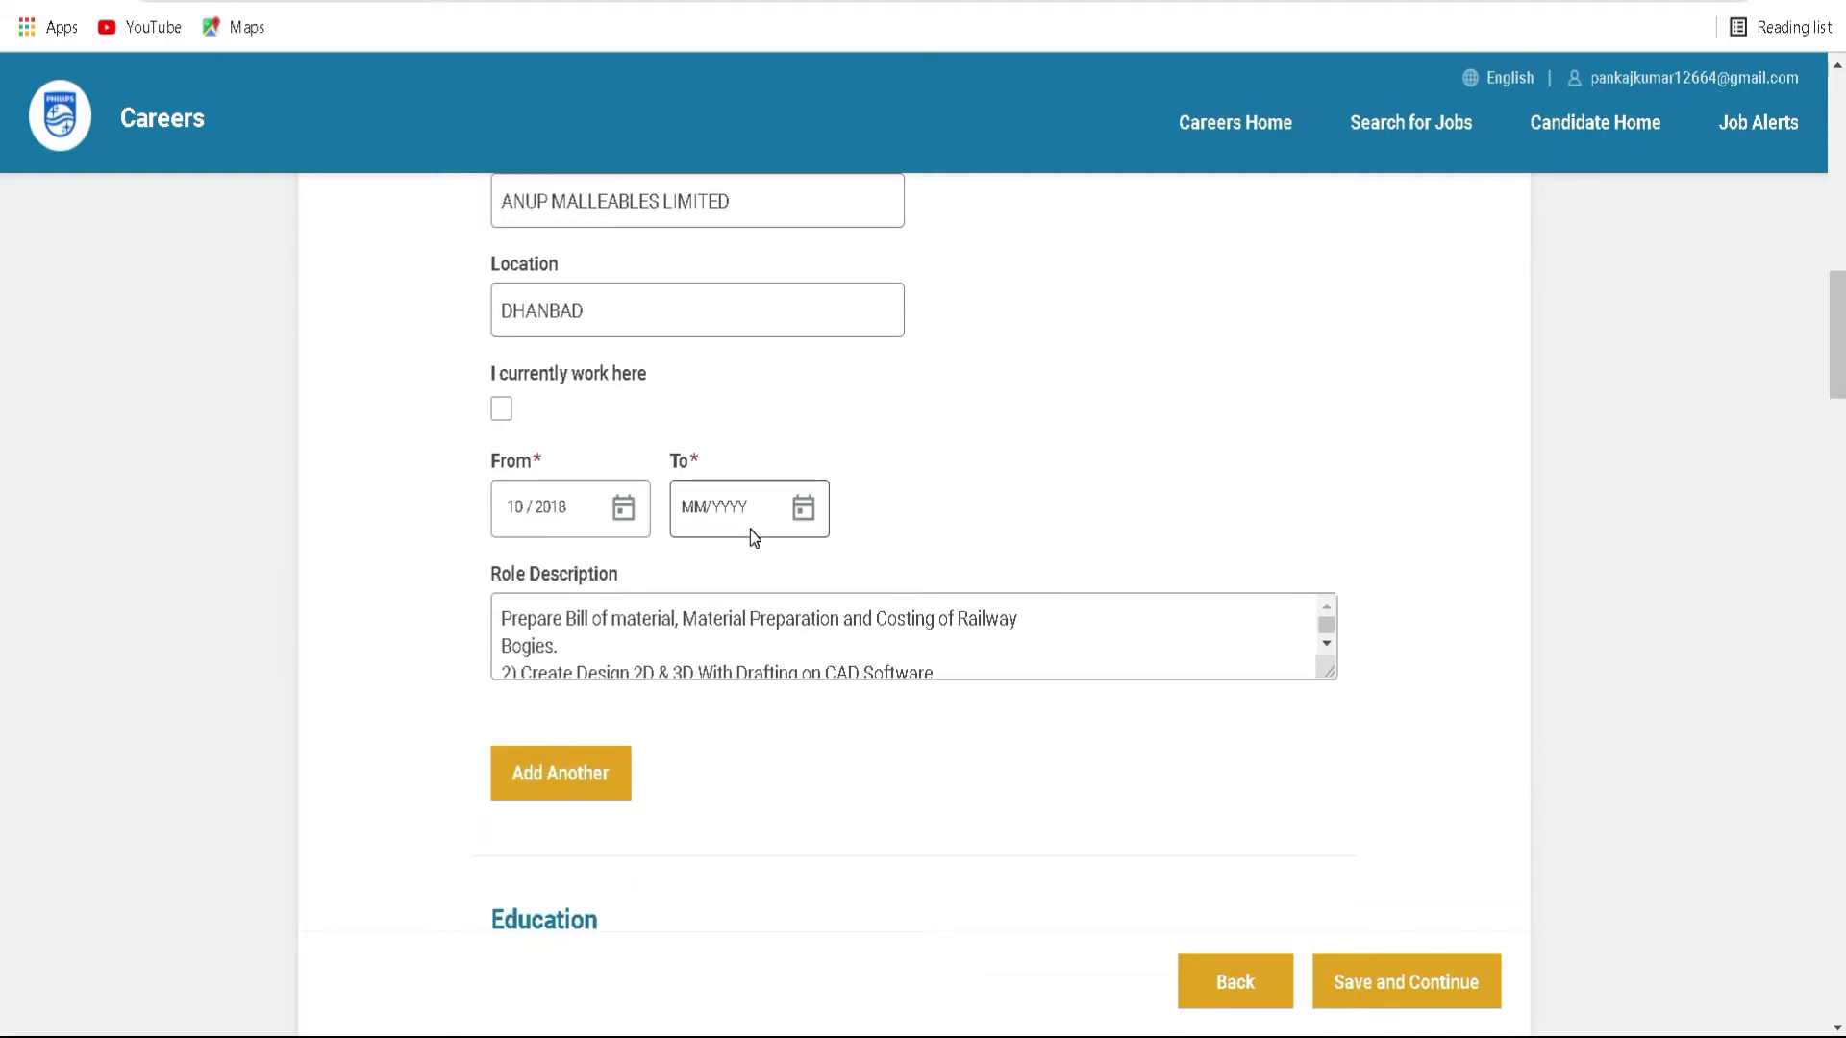
pyautogui.click(503, 410)
pyautogui.click(506, 414)
pyautogui.scroll(6, 576, 443)
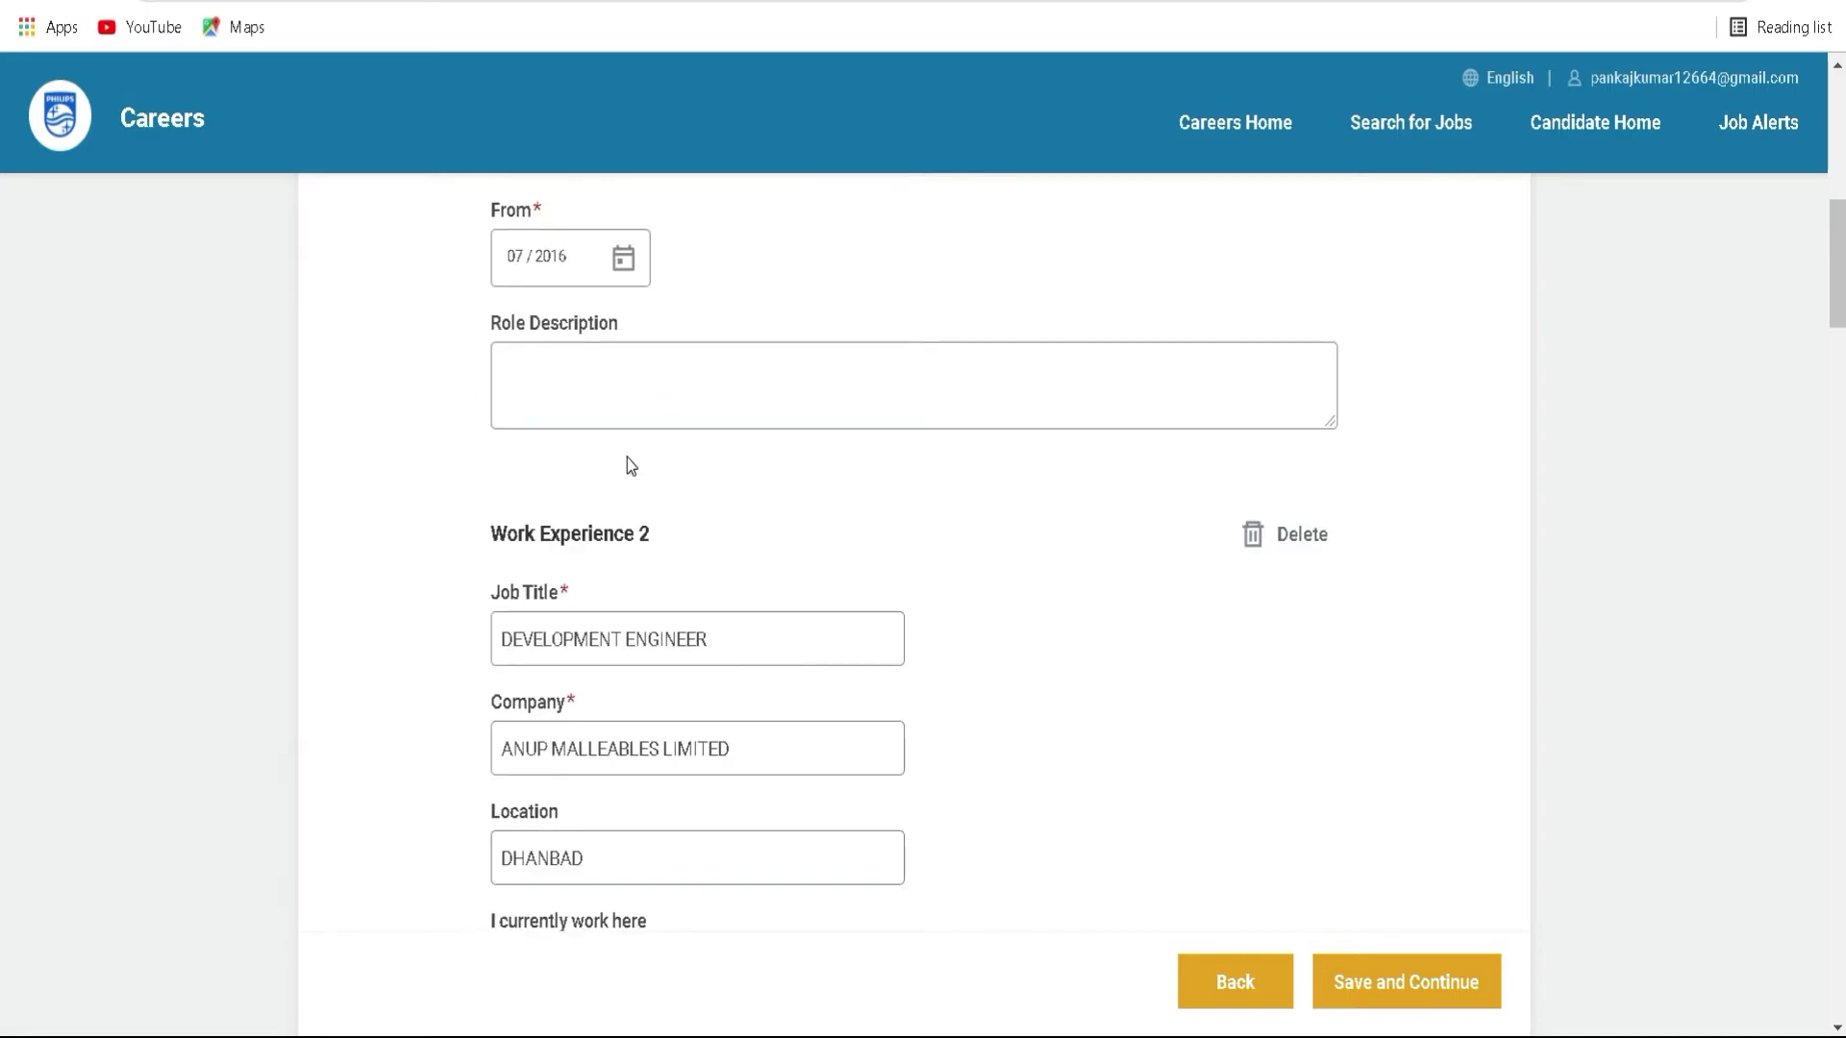
pyautogui.scroll(4, 631, 465)
pyautogui.scroll(-8, 678, 548)
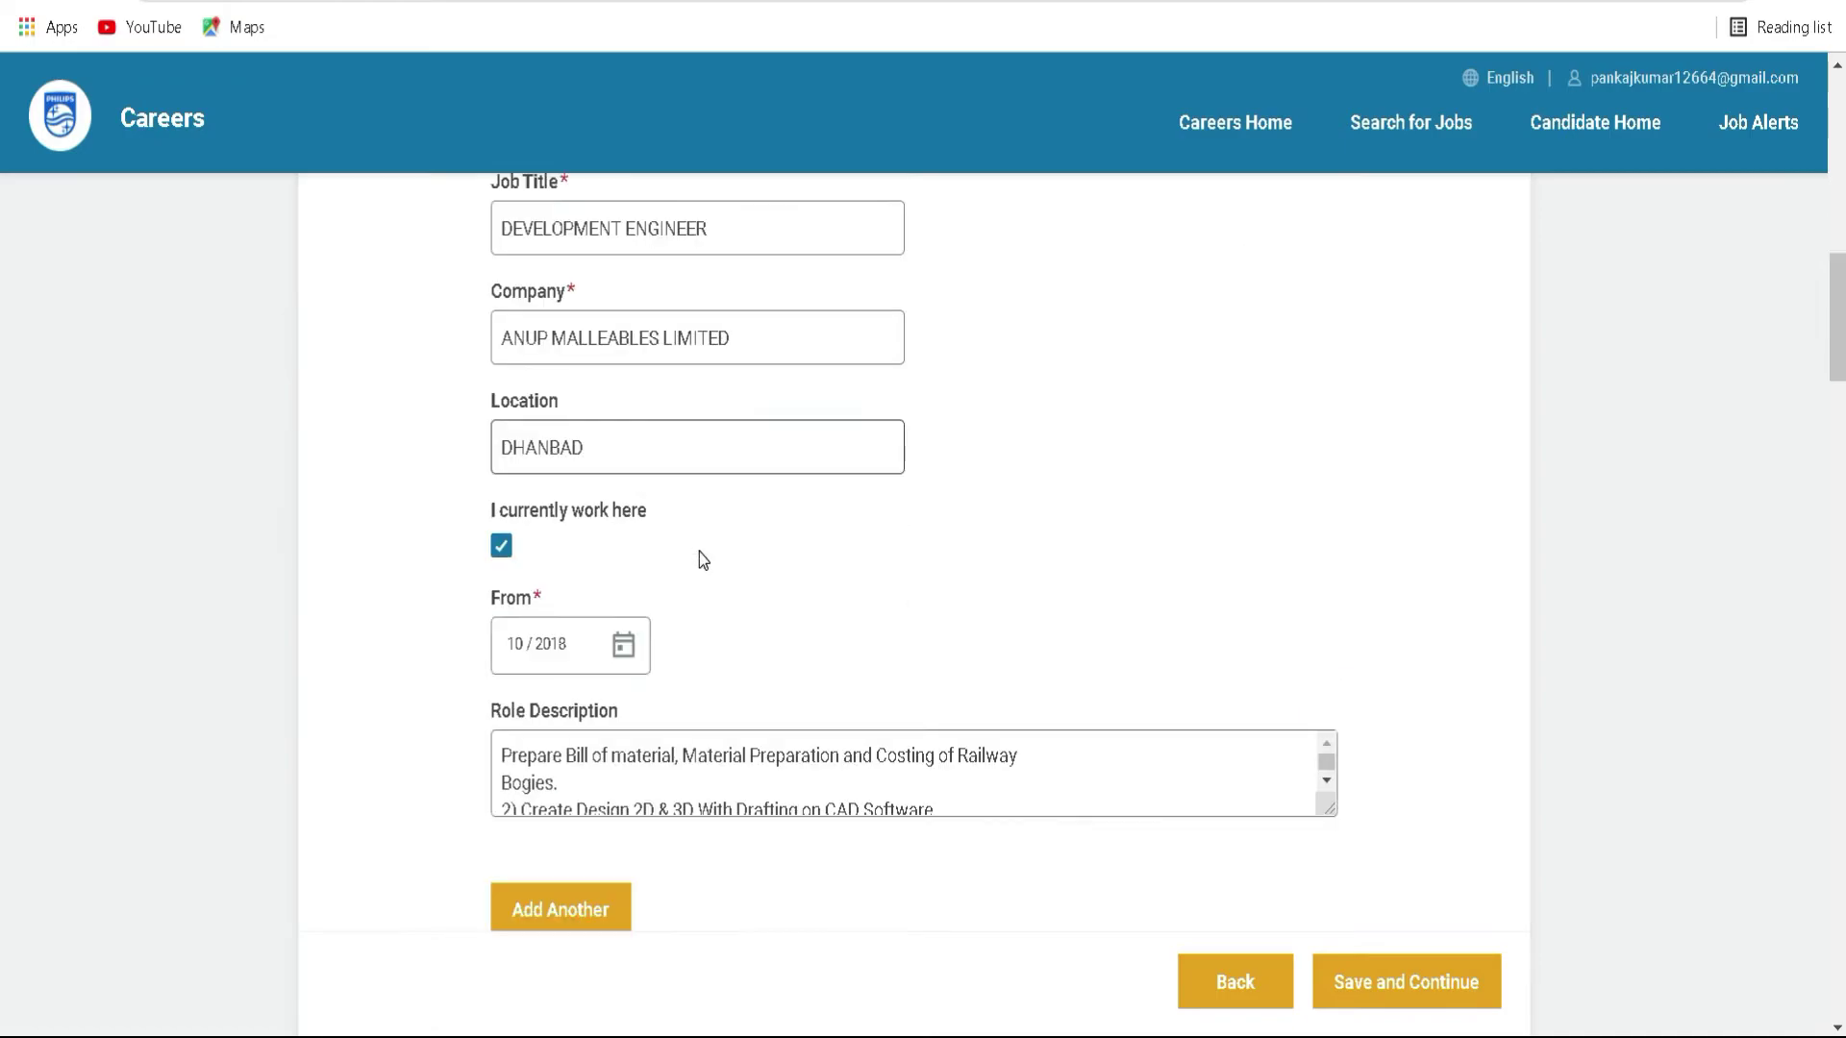
pyautogui.scroll(-3, 703, 560)
# Set Education 1's degree to Bachelor
pyautogui.scroll(-3, 680, 649)
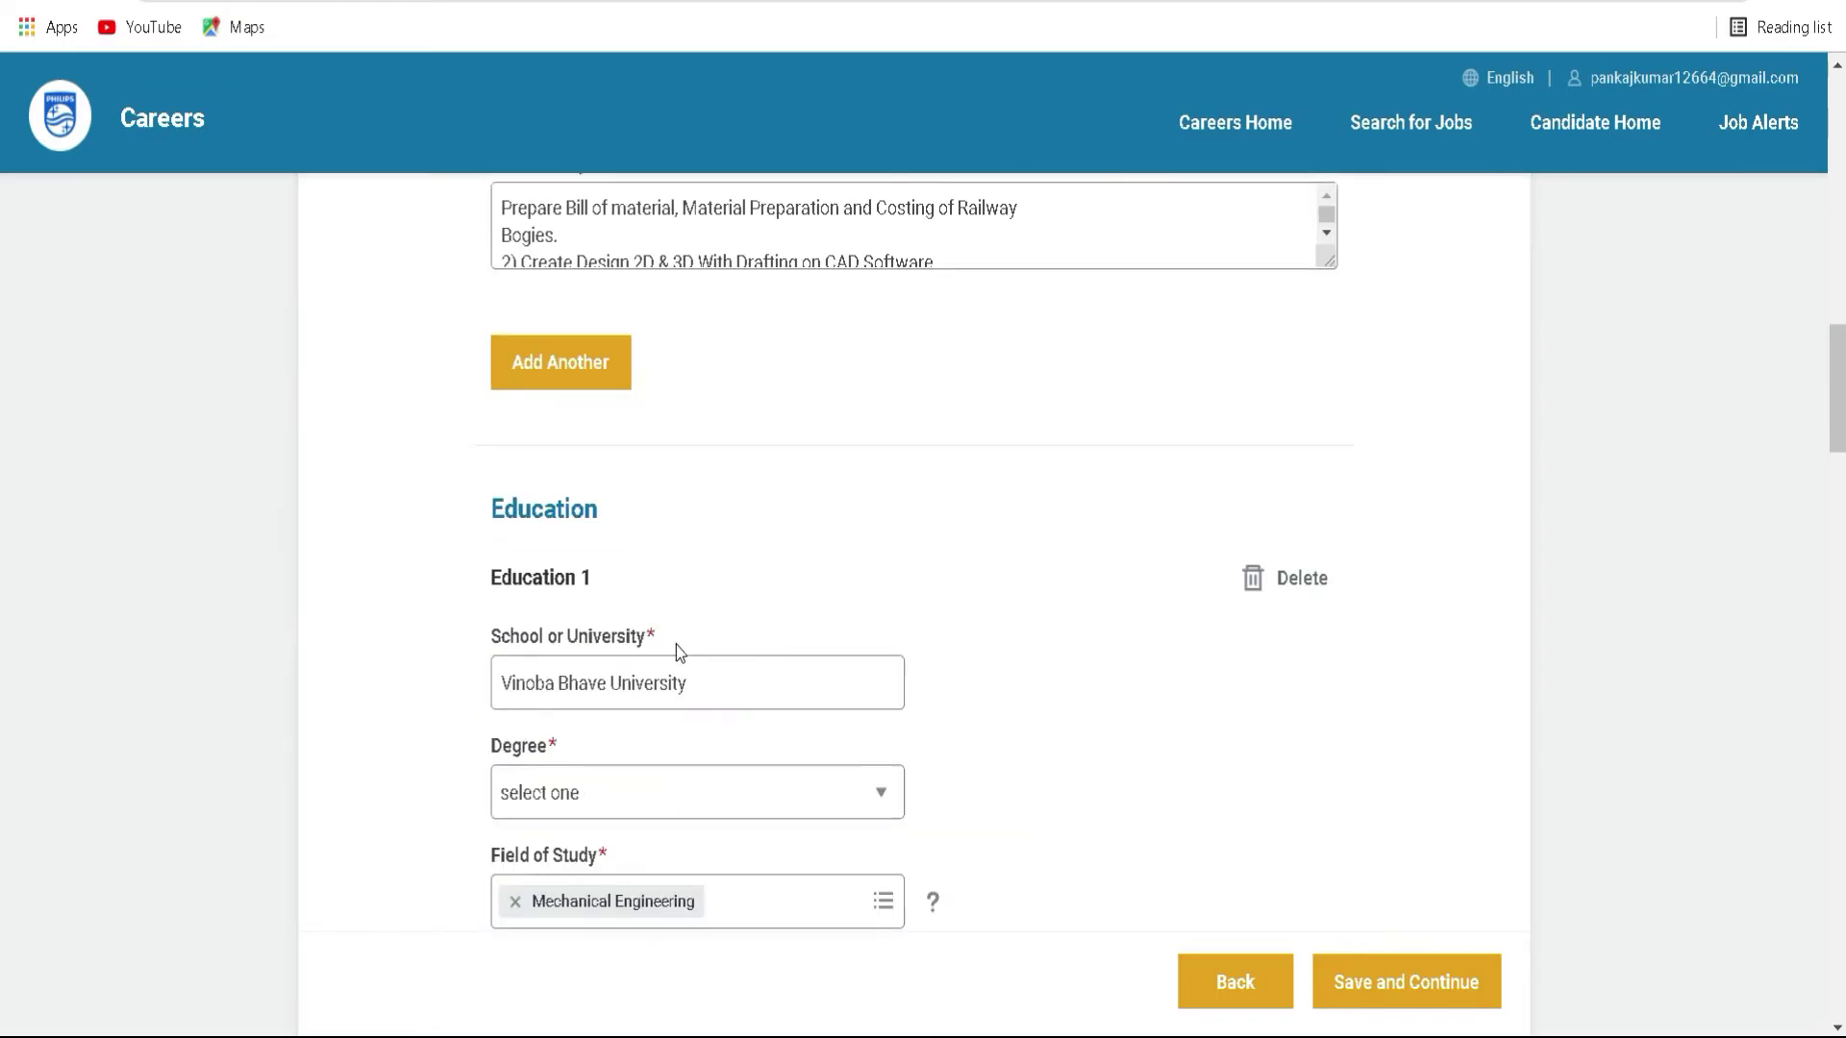
pyautogui.scroll(-3, 730, 647)
pyautogui.scroll(-2, 832, 621)
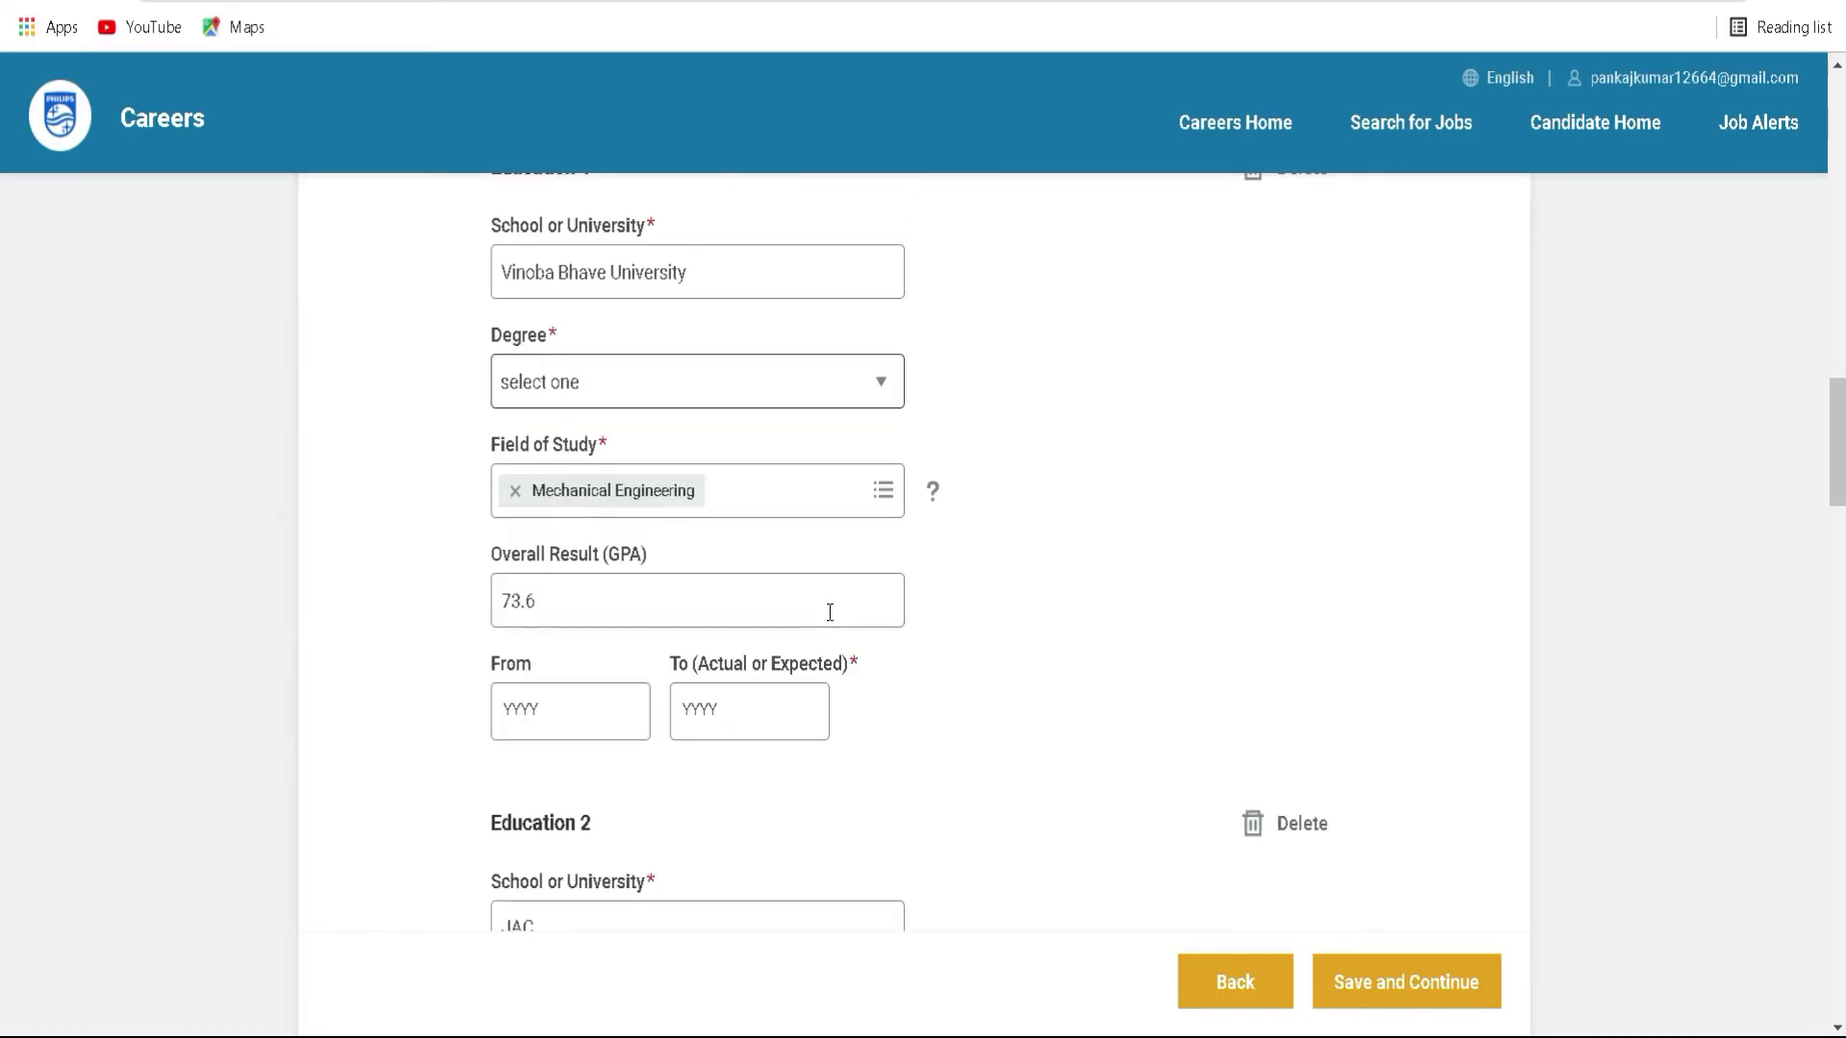
pyautogui.scroll(2, 683, 548)
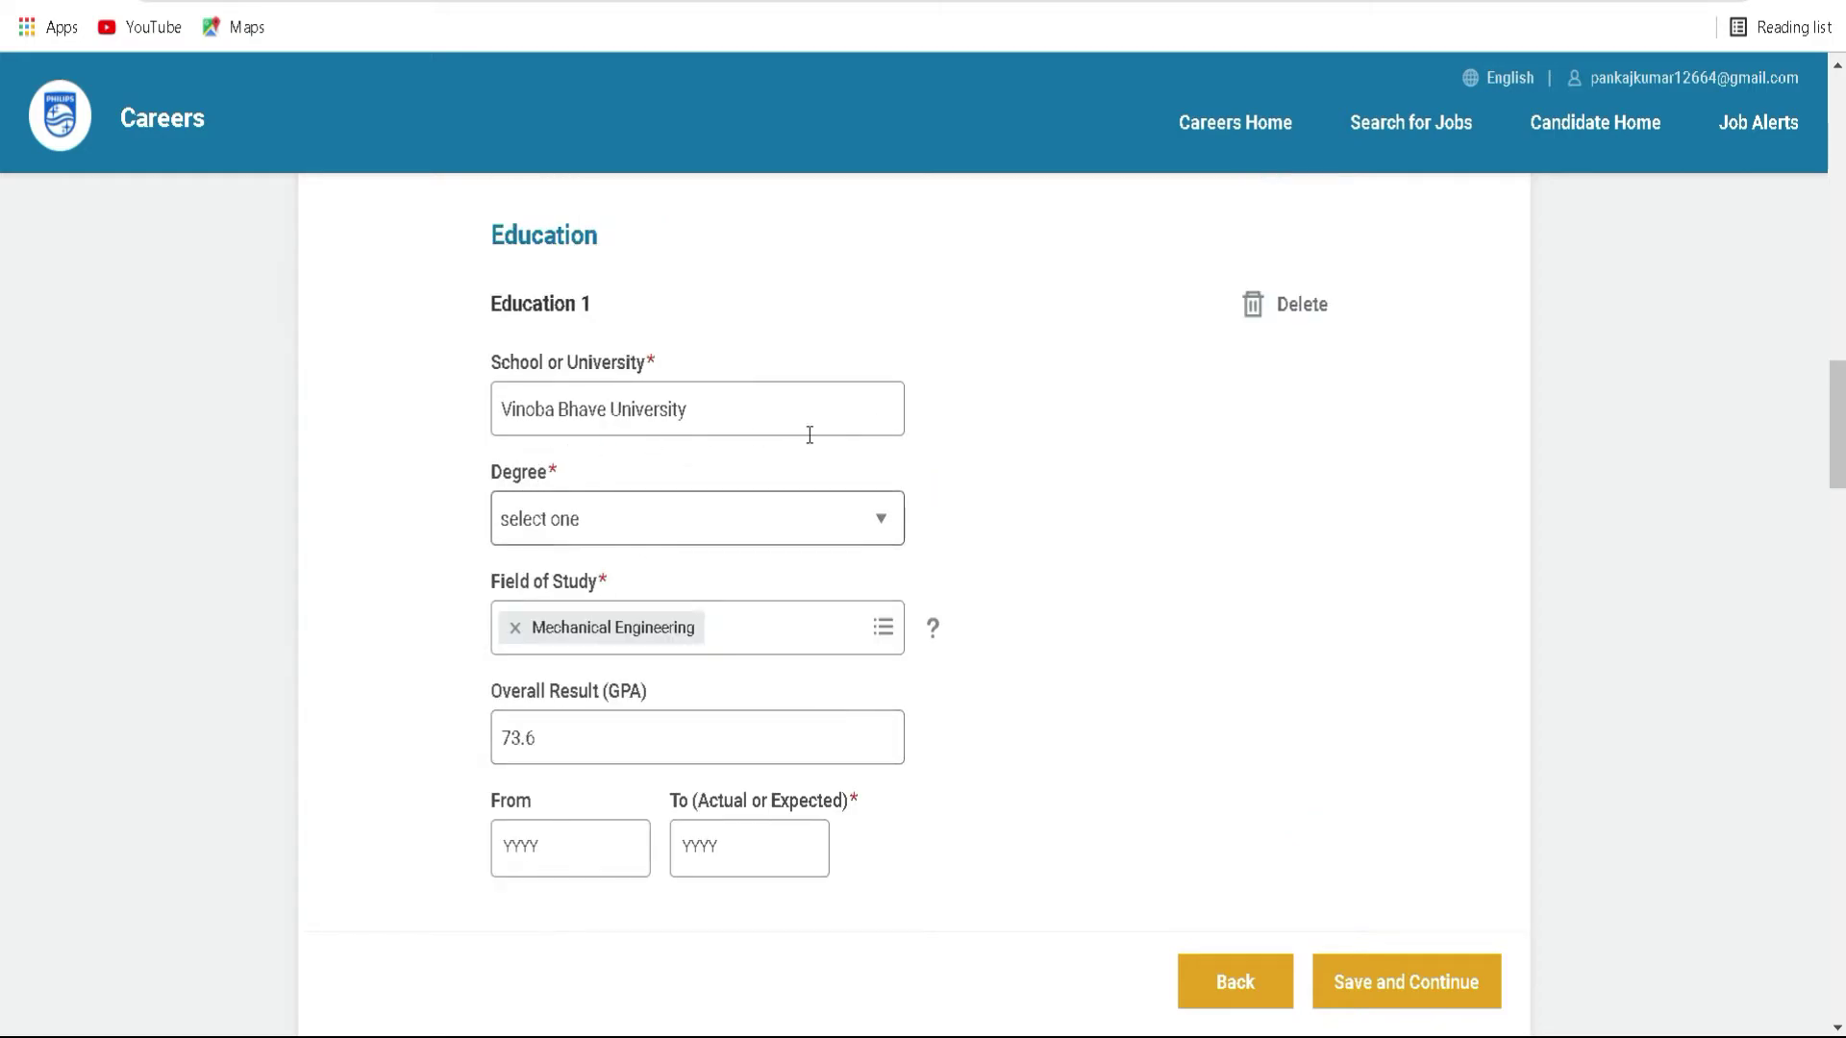
pyautogui.click(669, 523)
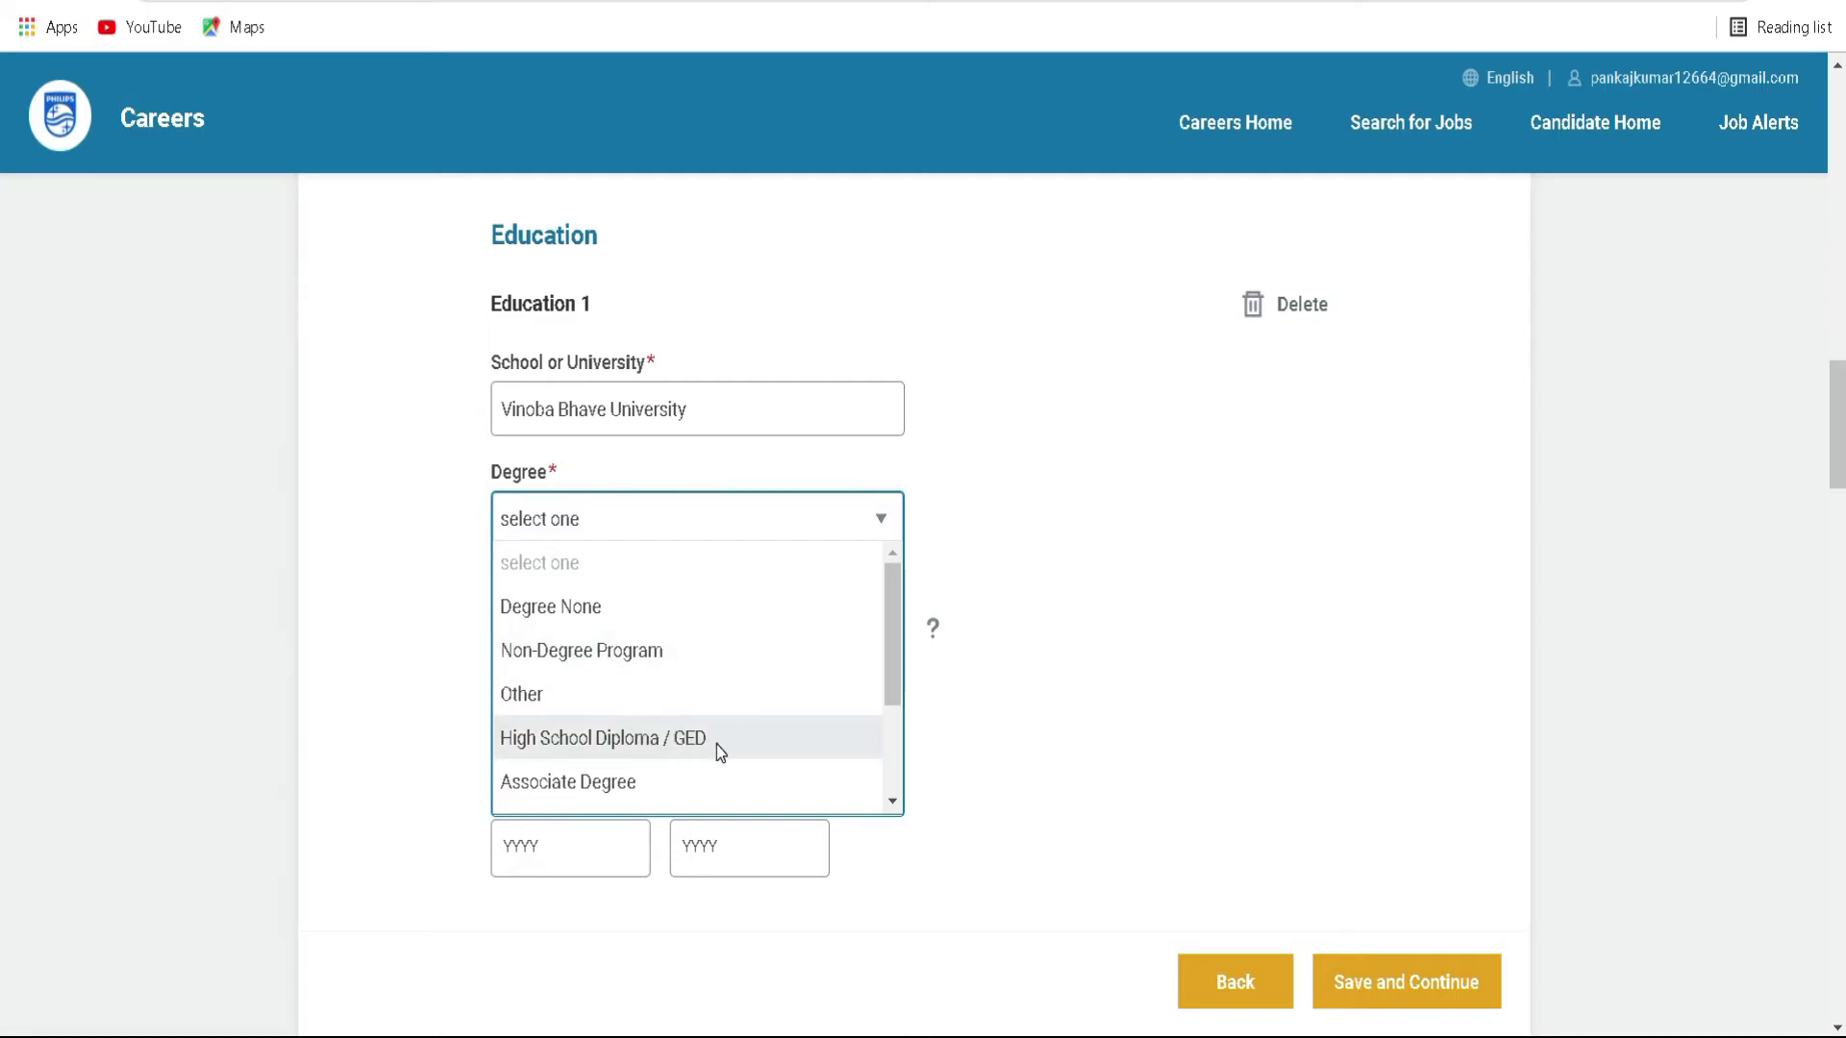
pyautogui.scroll(-2, 718, 744)
pyautogui.scroll(2, 650, 711)
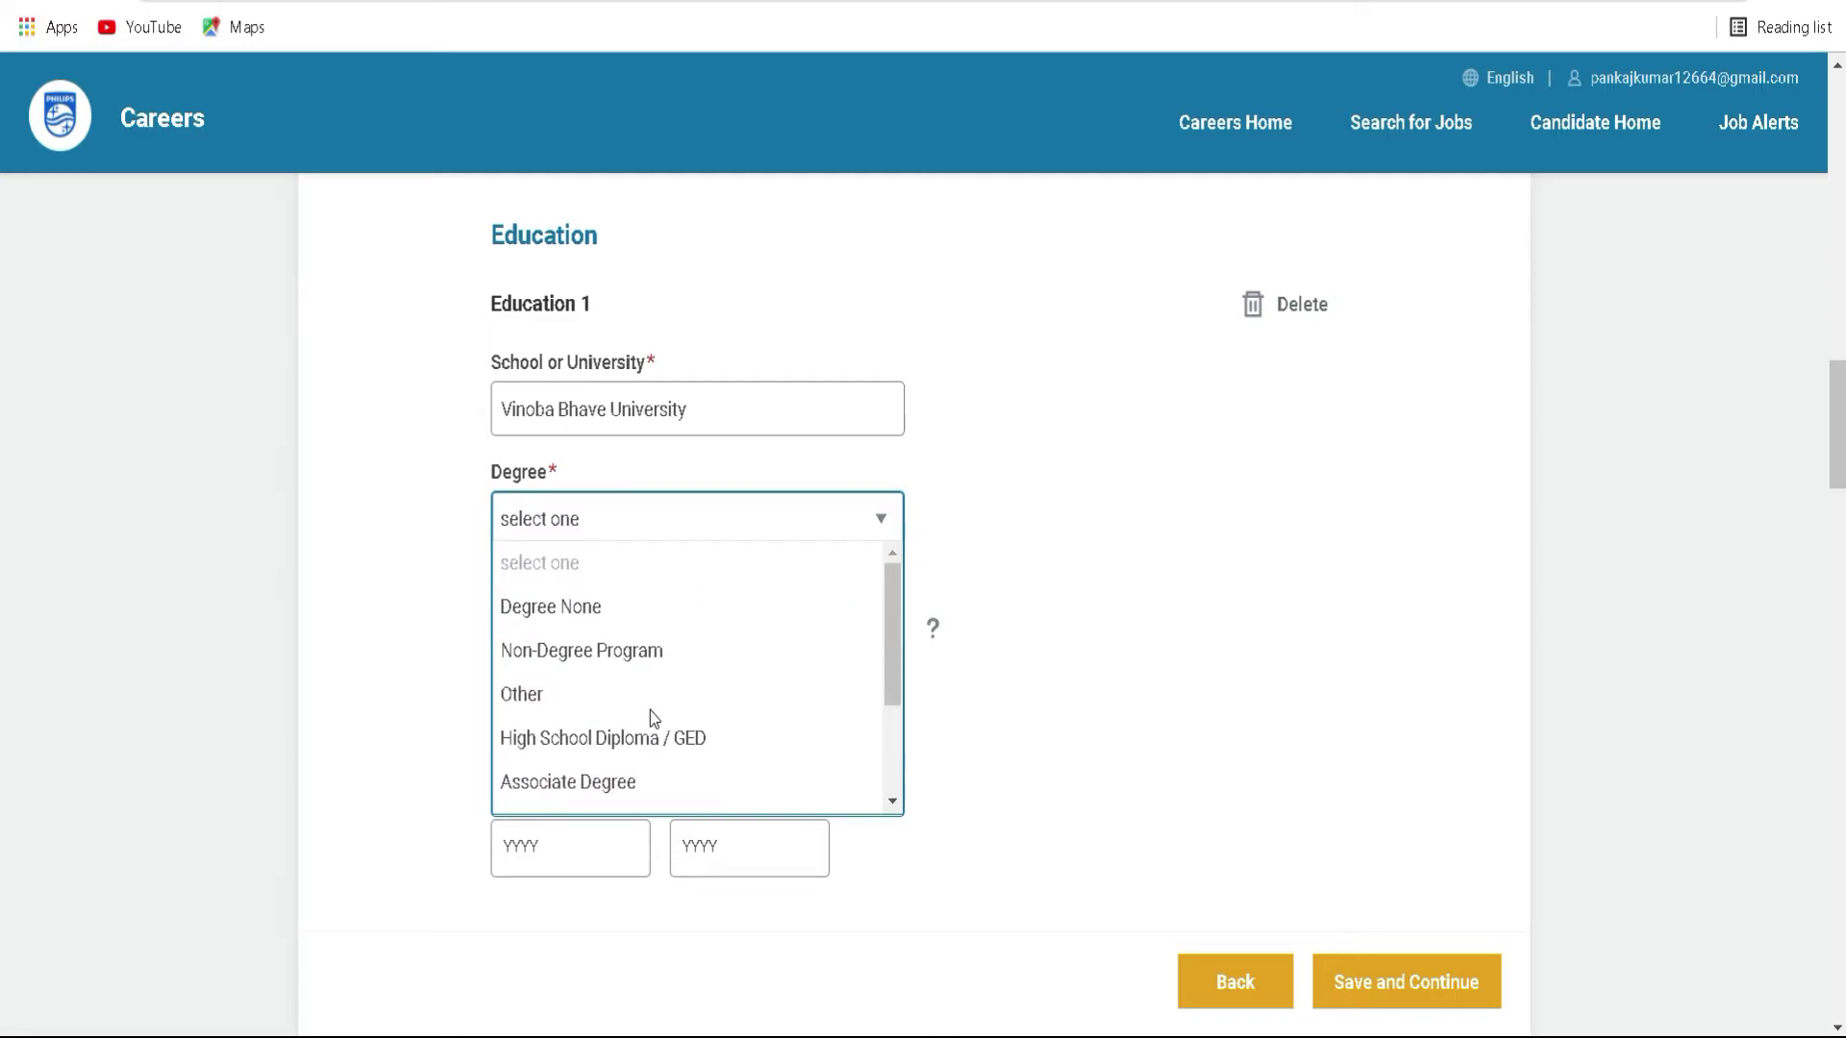
pyautogui.scroll(-2, 619, 699)
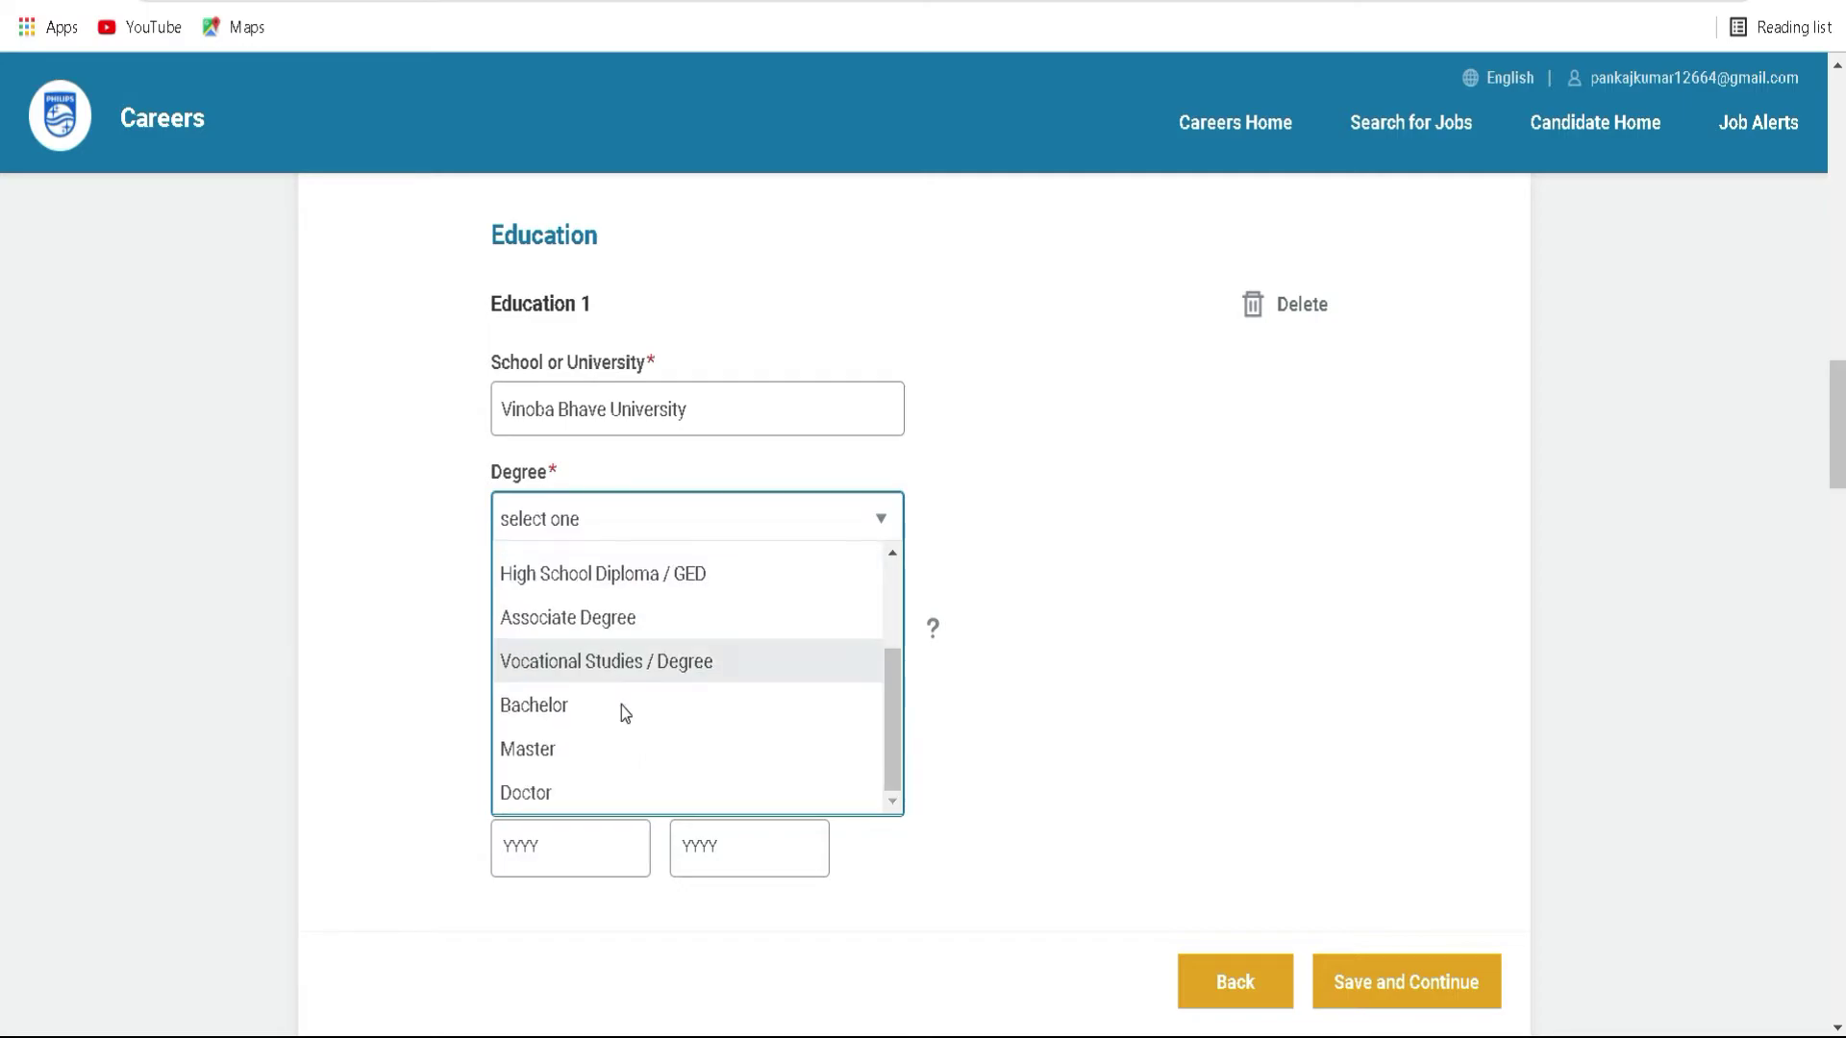
pyautogui.click(560, 711)
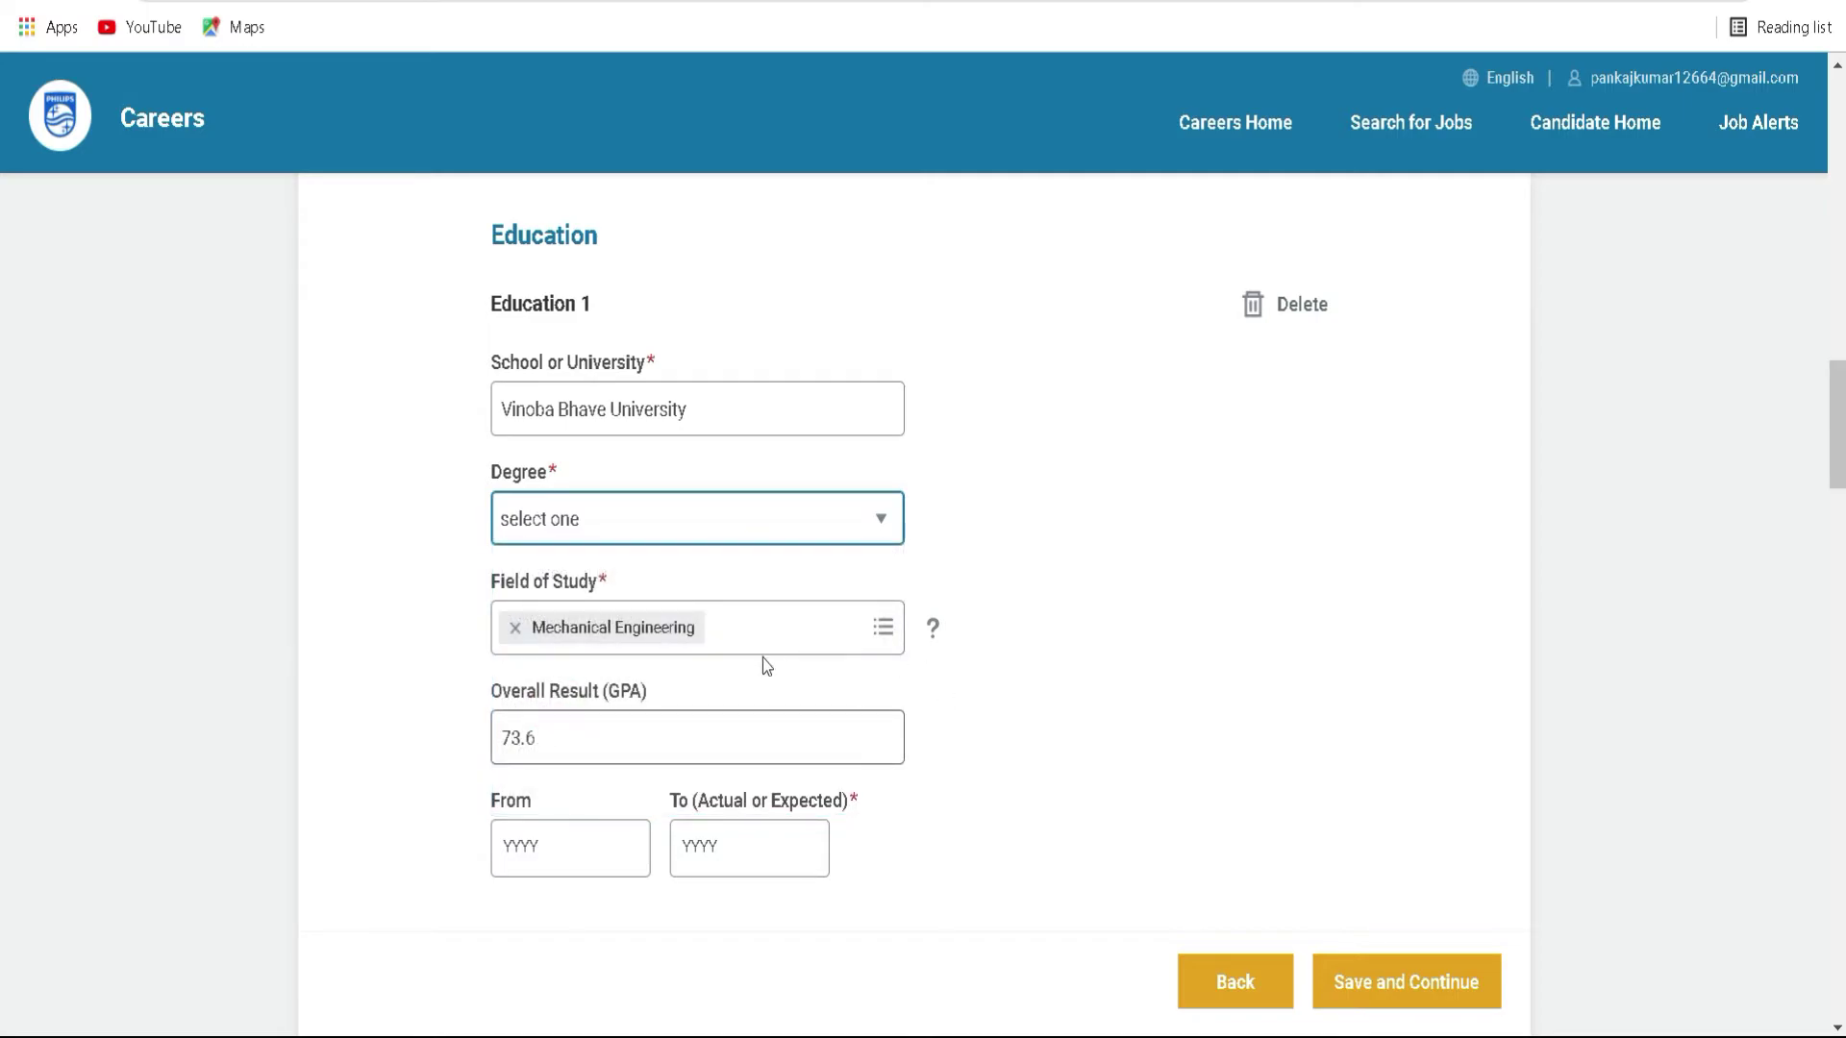
# Enter 2012 as Education 1's From year and 2016 as its To year
pyautogui.scroll(-4, 759, 642)
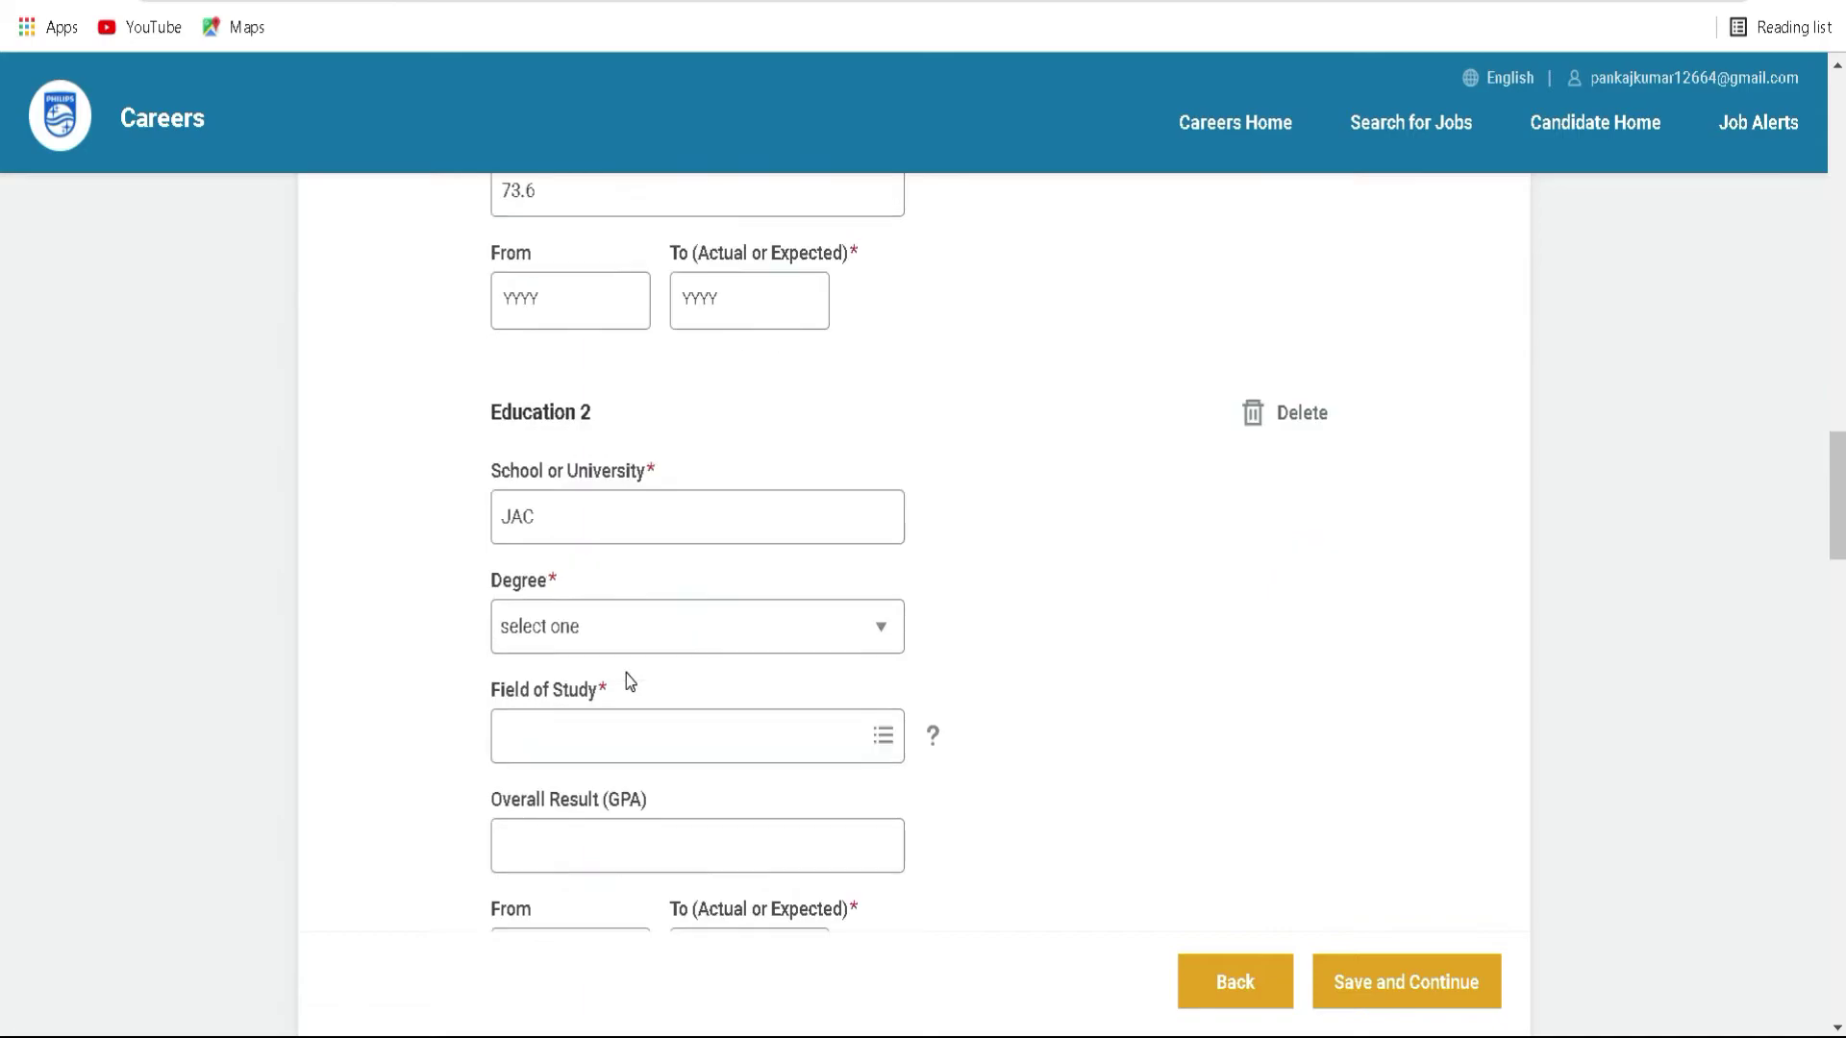
pyautogui.scroll(1, 620, 544)
pyautogui.click(586, 444)
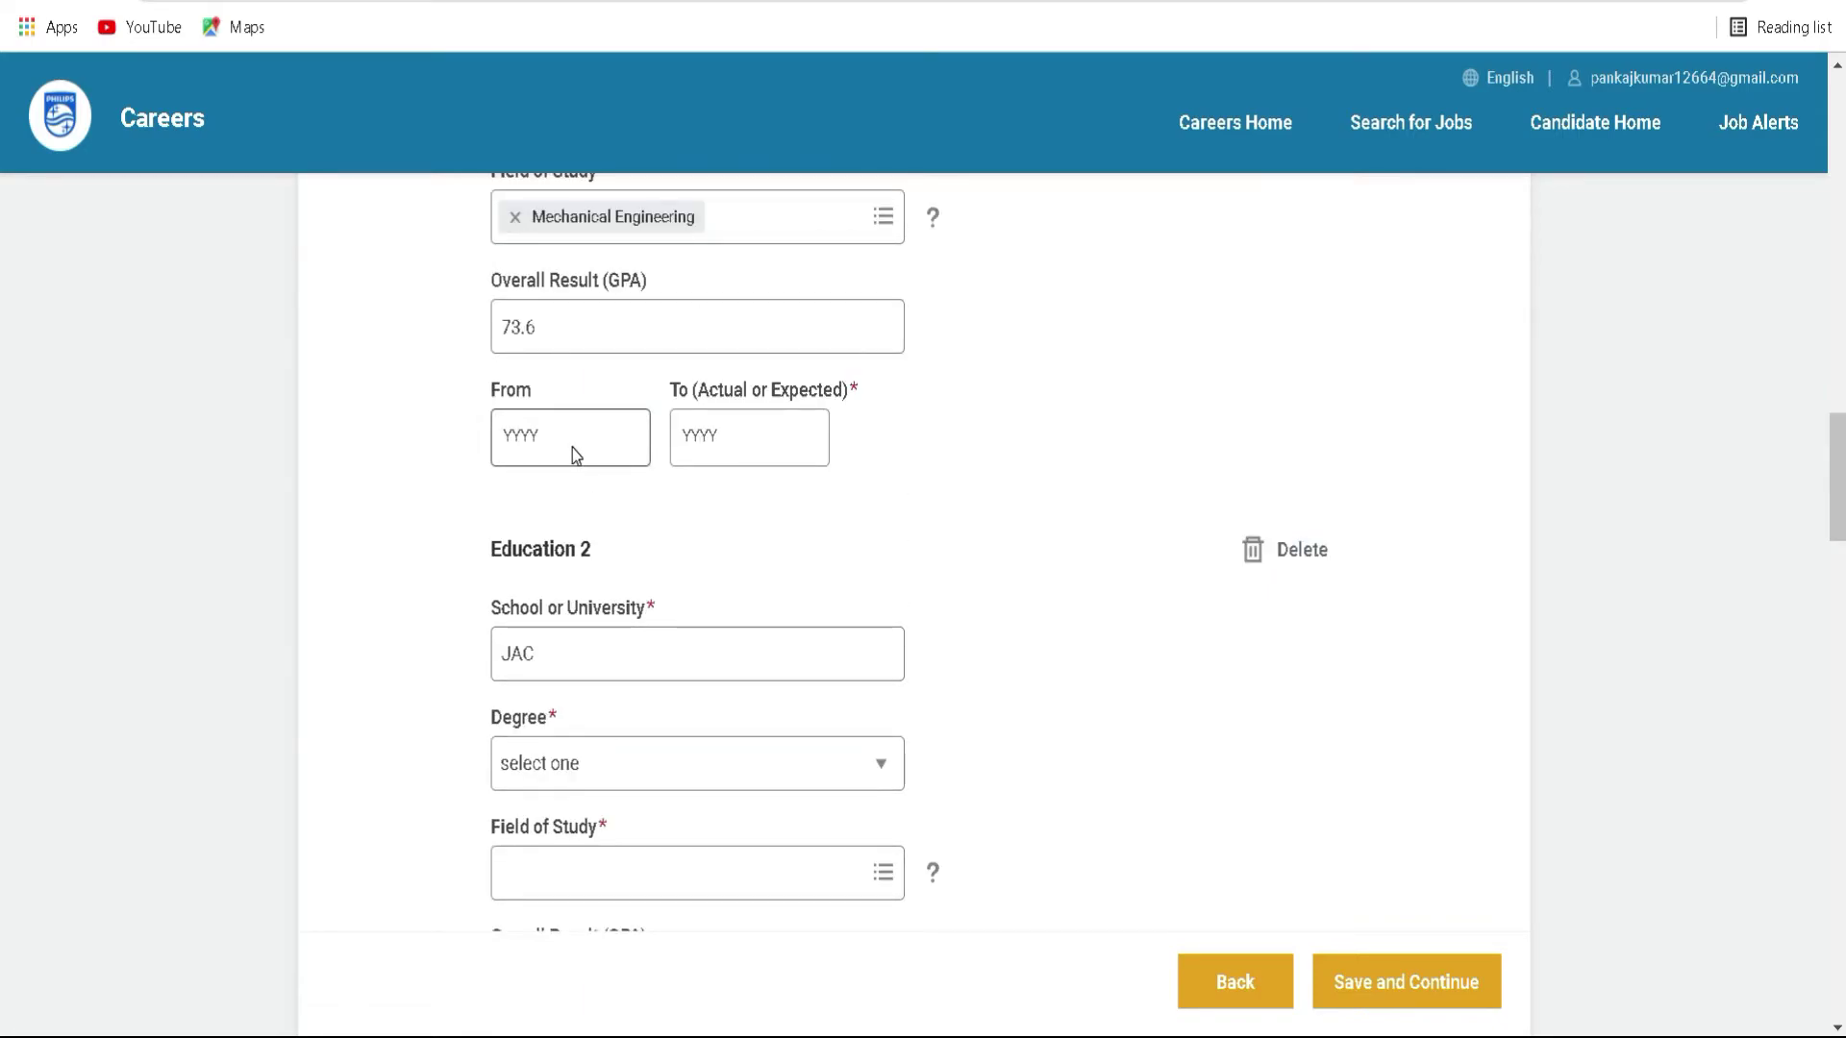
pyautogui.scroll(2, 572, 448)
pyautogui.click(582, 721)
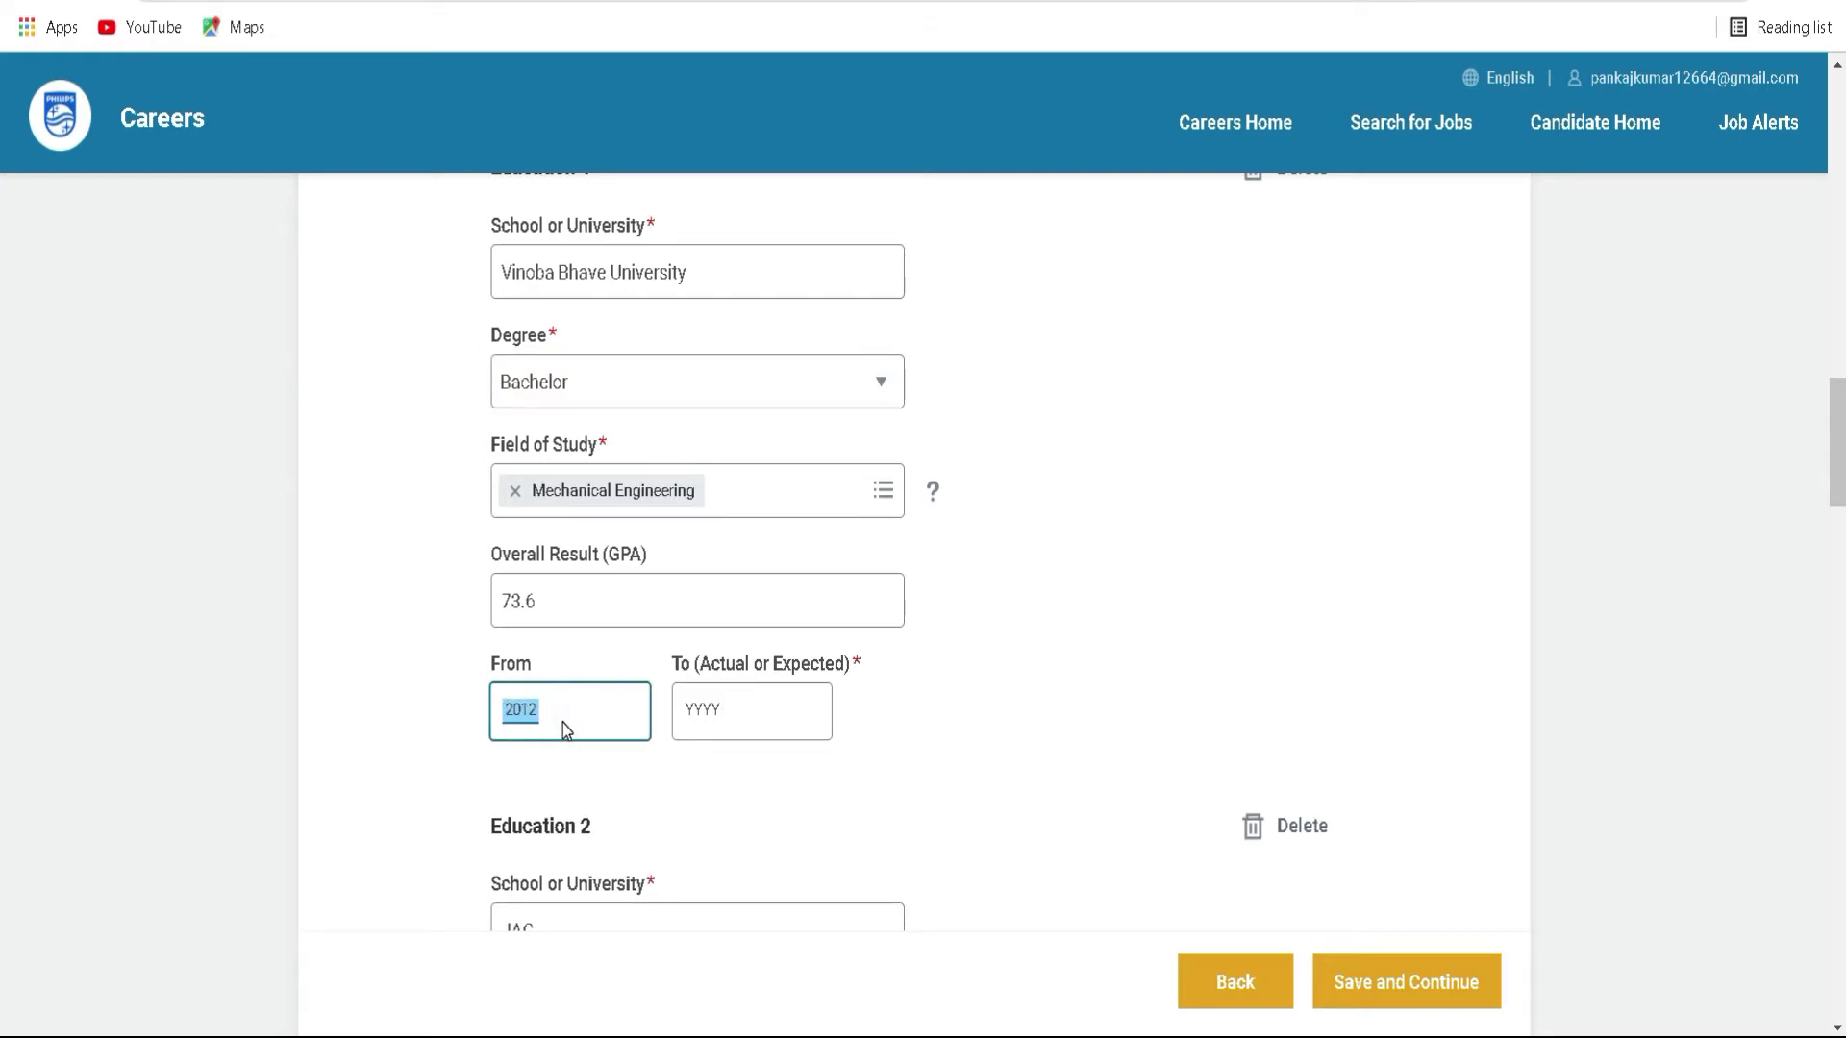
pyautogui.click(746, 717)
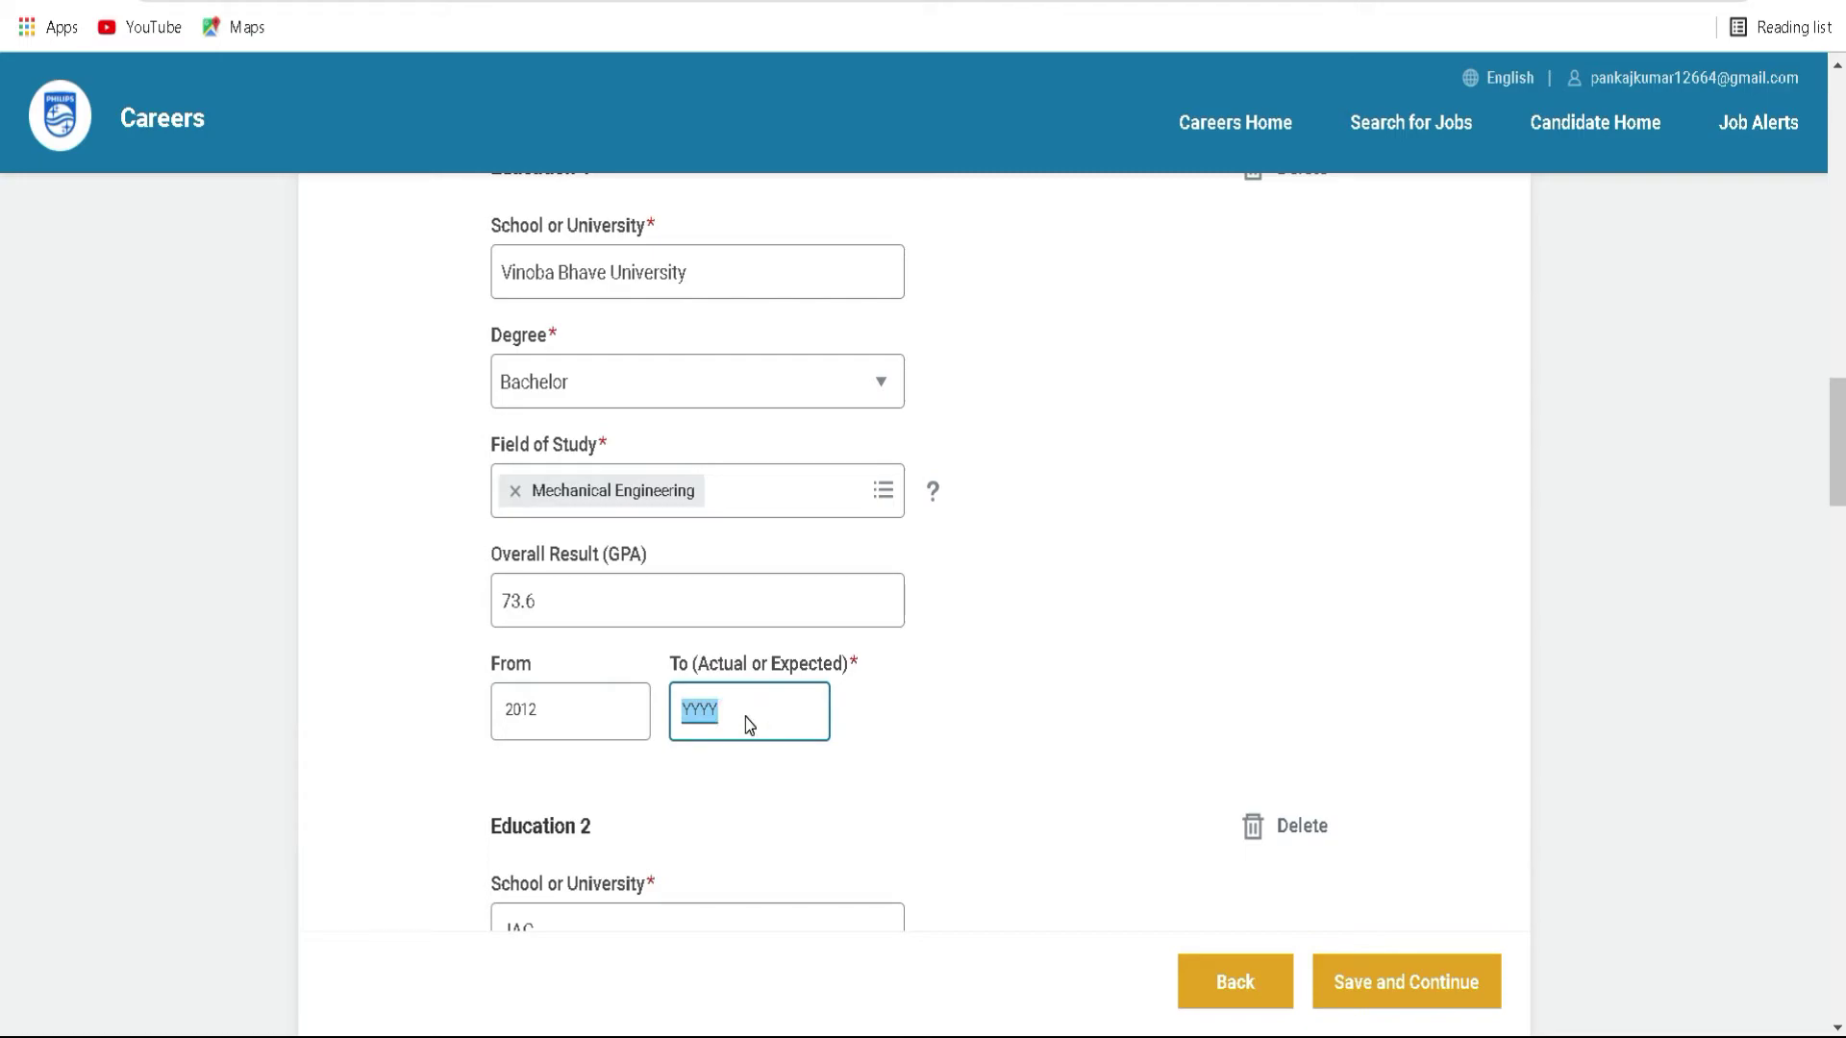
pyautogui.write('2016')
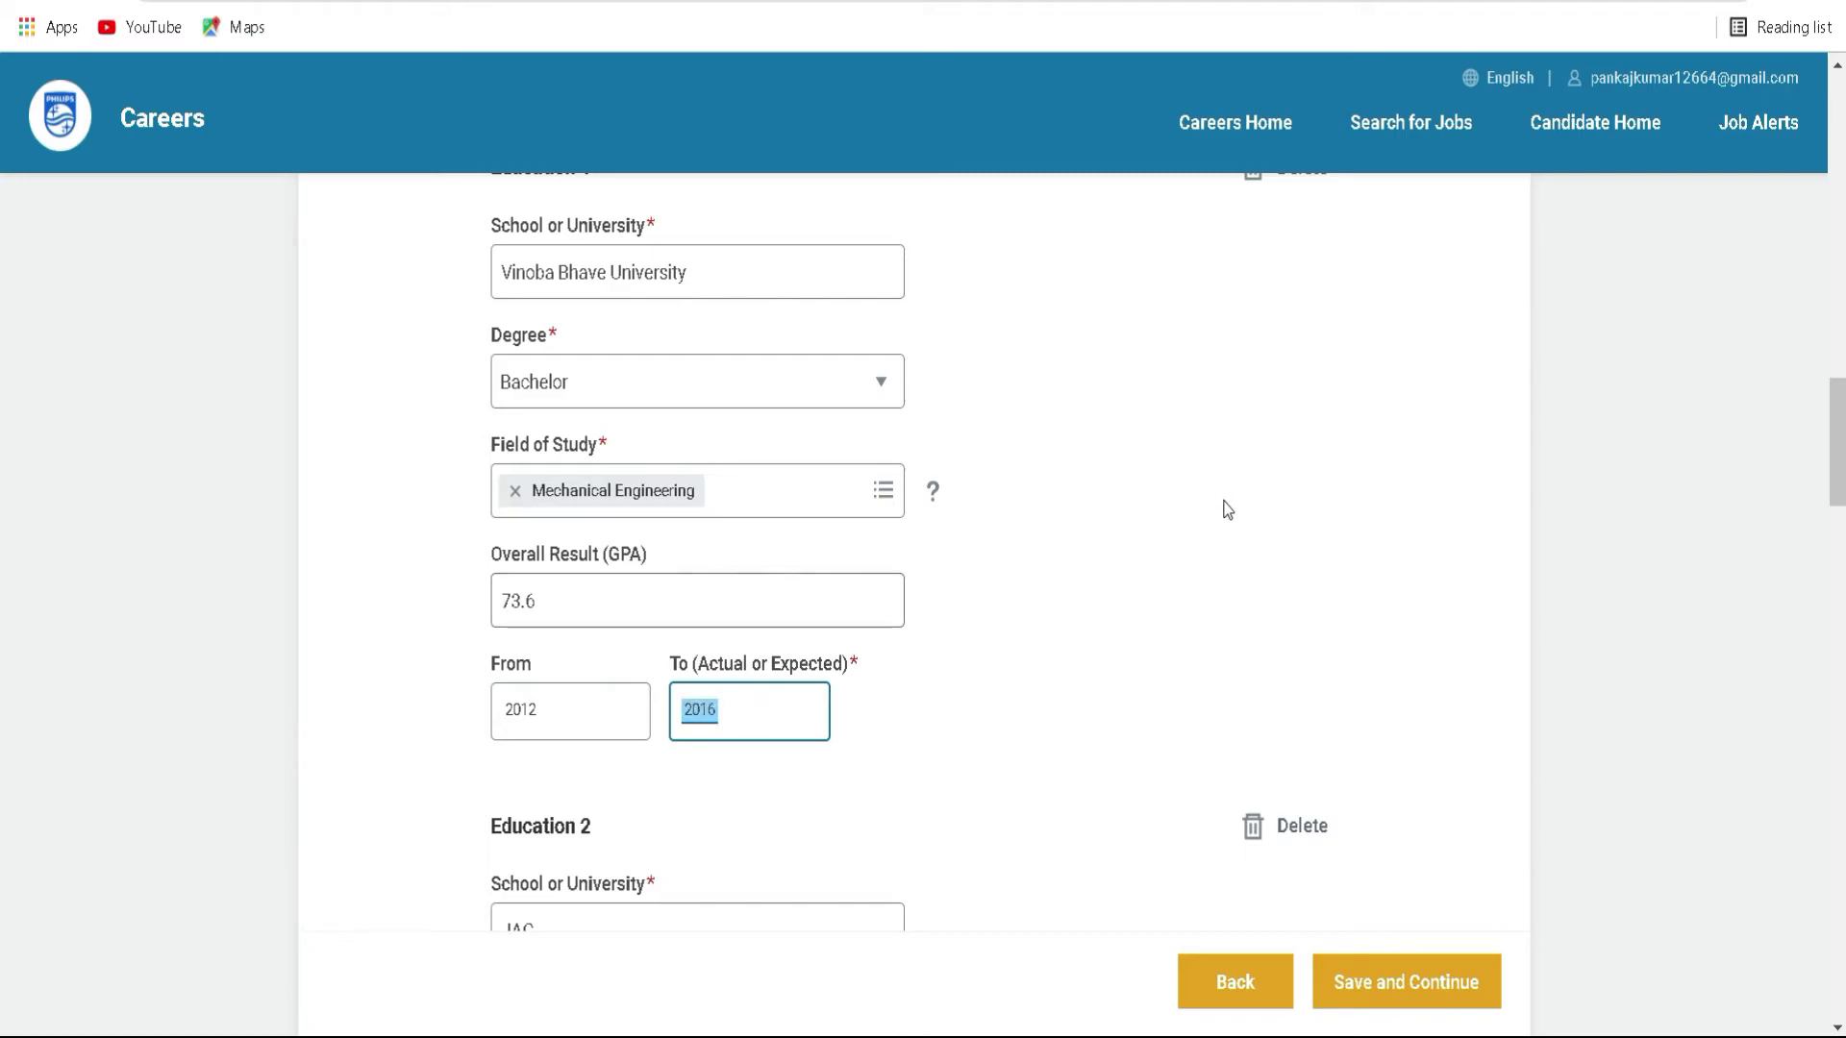
pyautogui.click(1219, 500)
pyautogui.scroll(-2, 1218, 499)
pyautogui.scroll(-2, 801, 711)
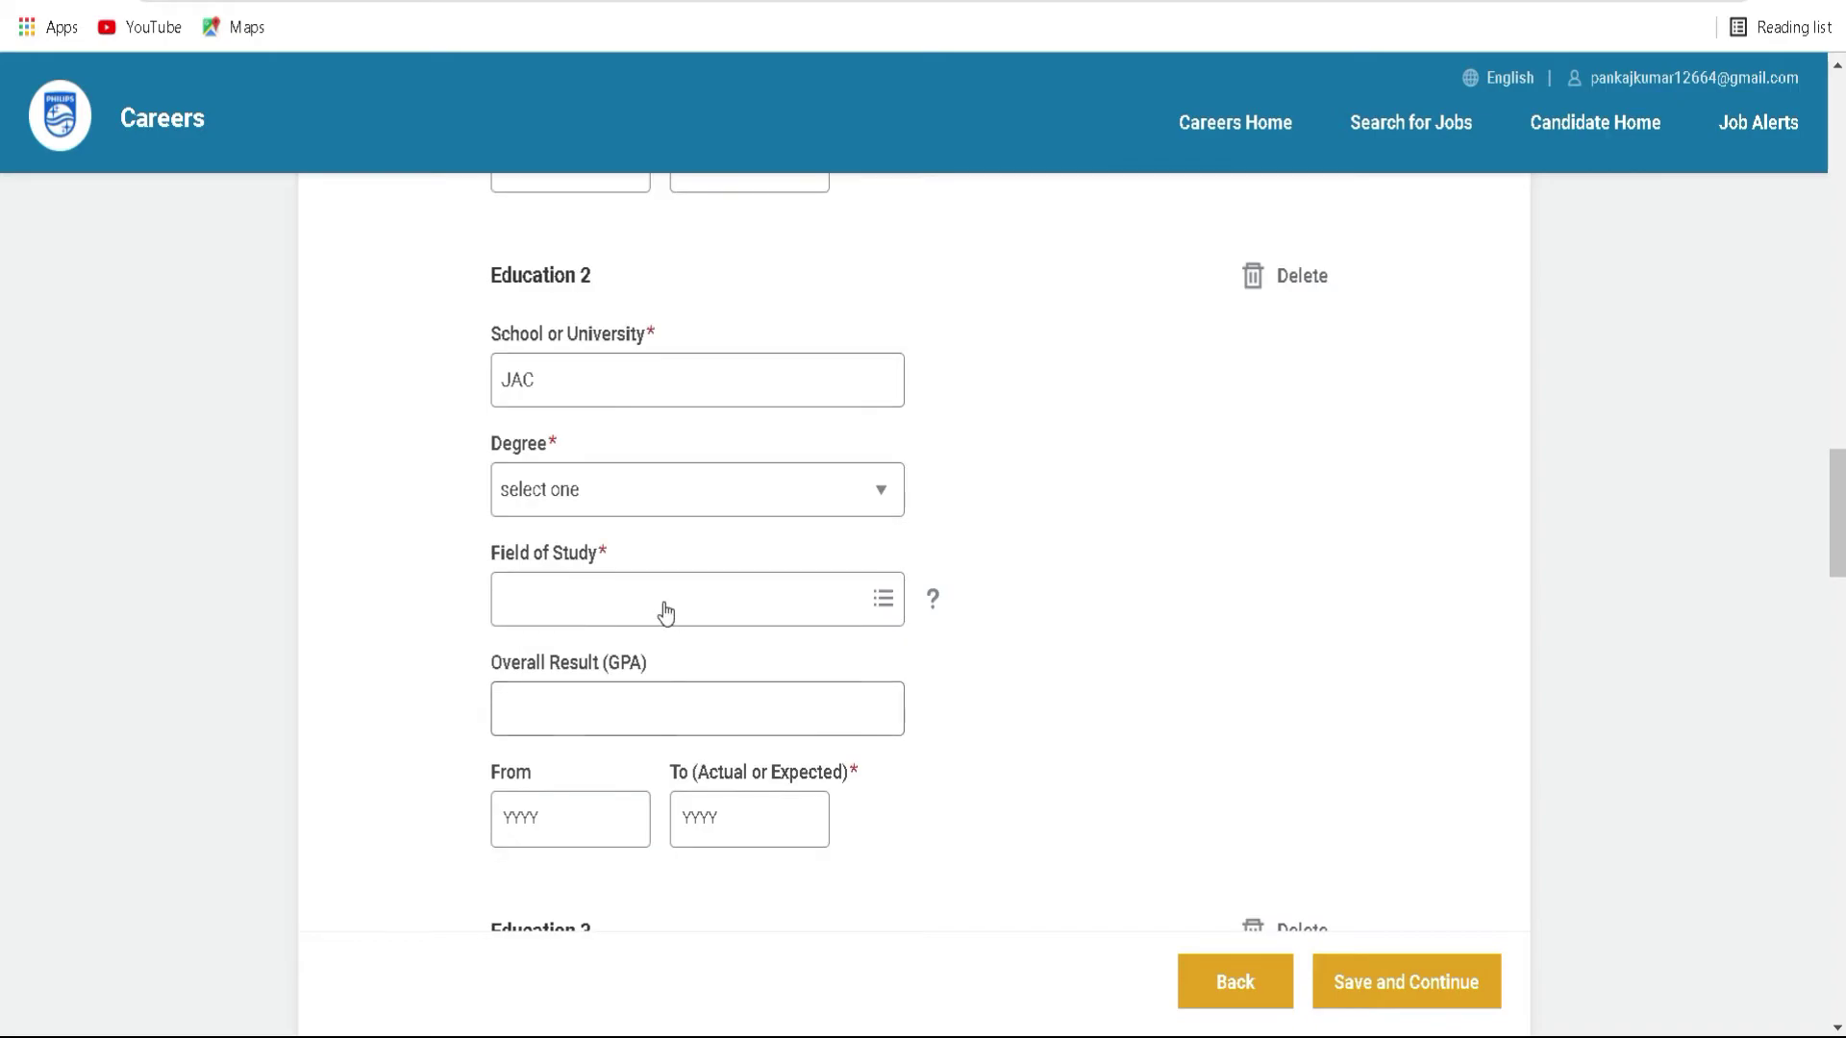
# Set Education 2's degree to Other
pyautogui.scroll(-1, 664, 609)
pyautogui.click(596, 464)
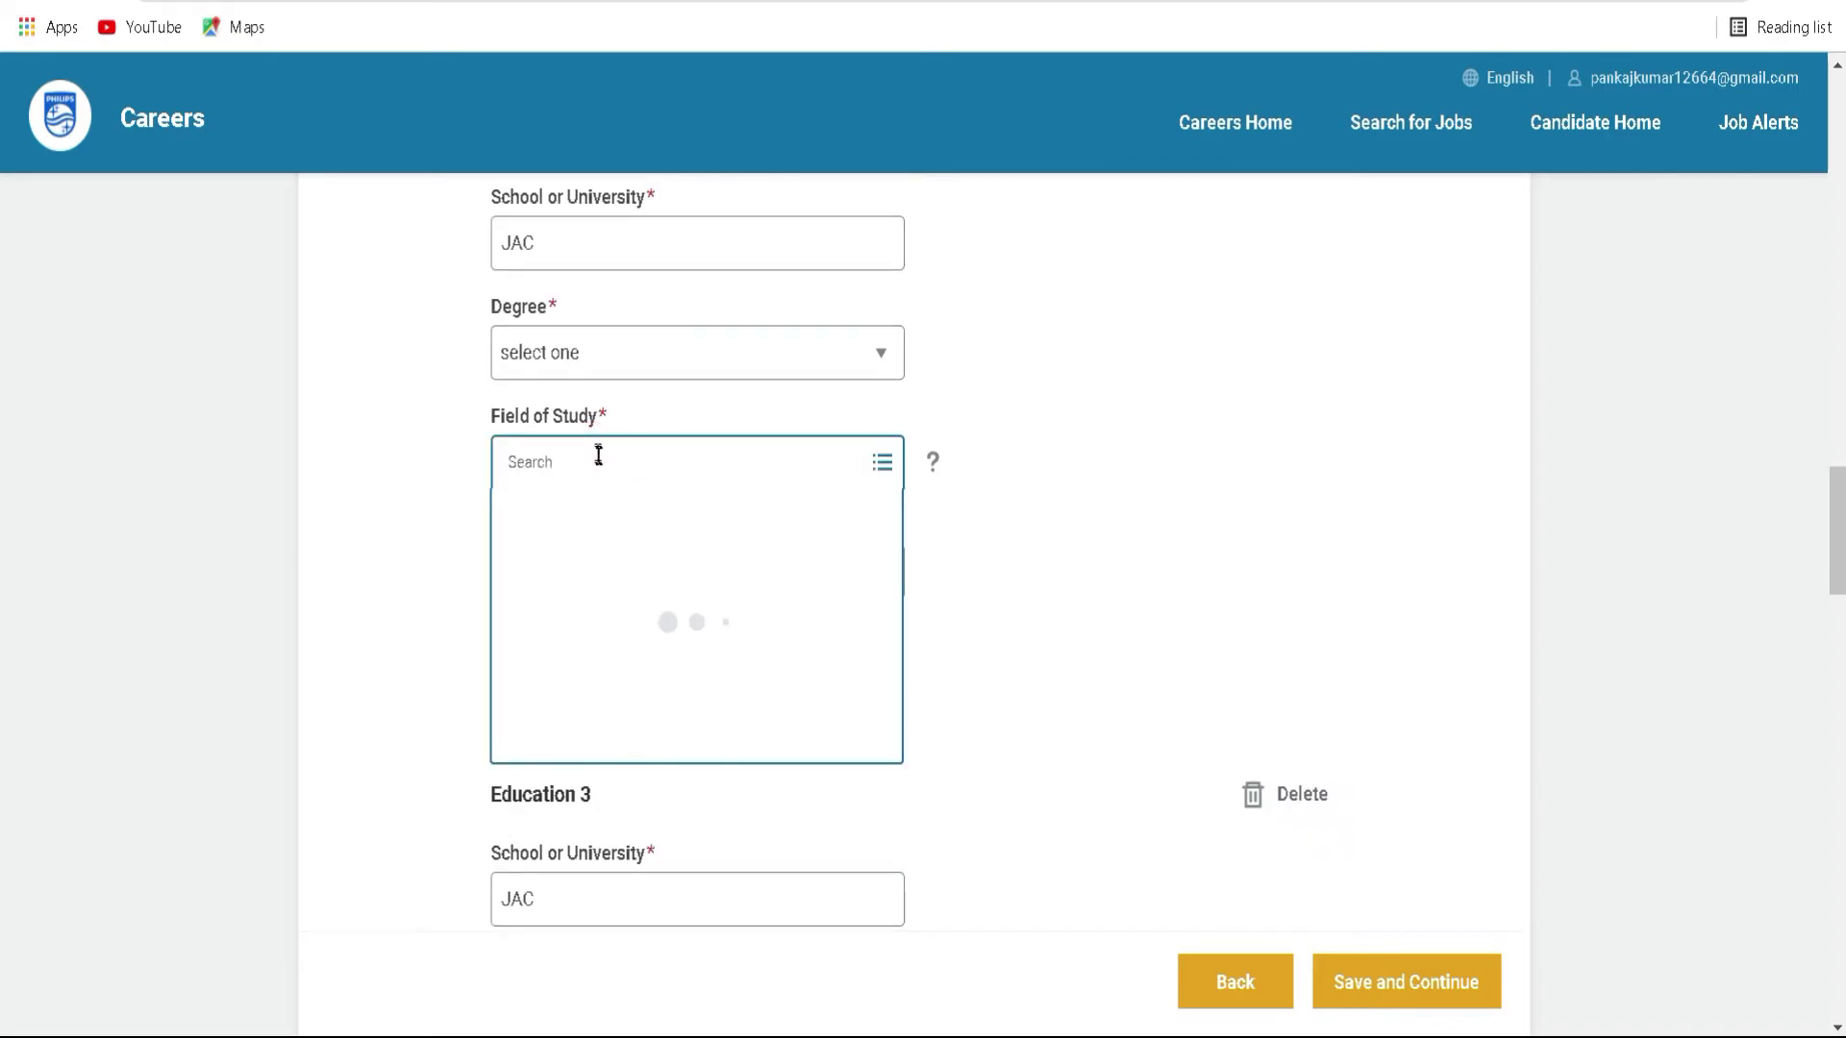
pyautogui.click(587, 352)
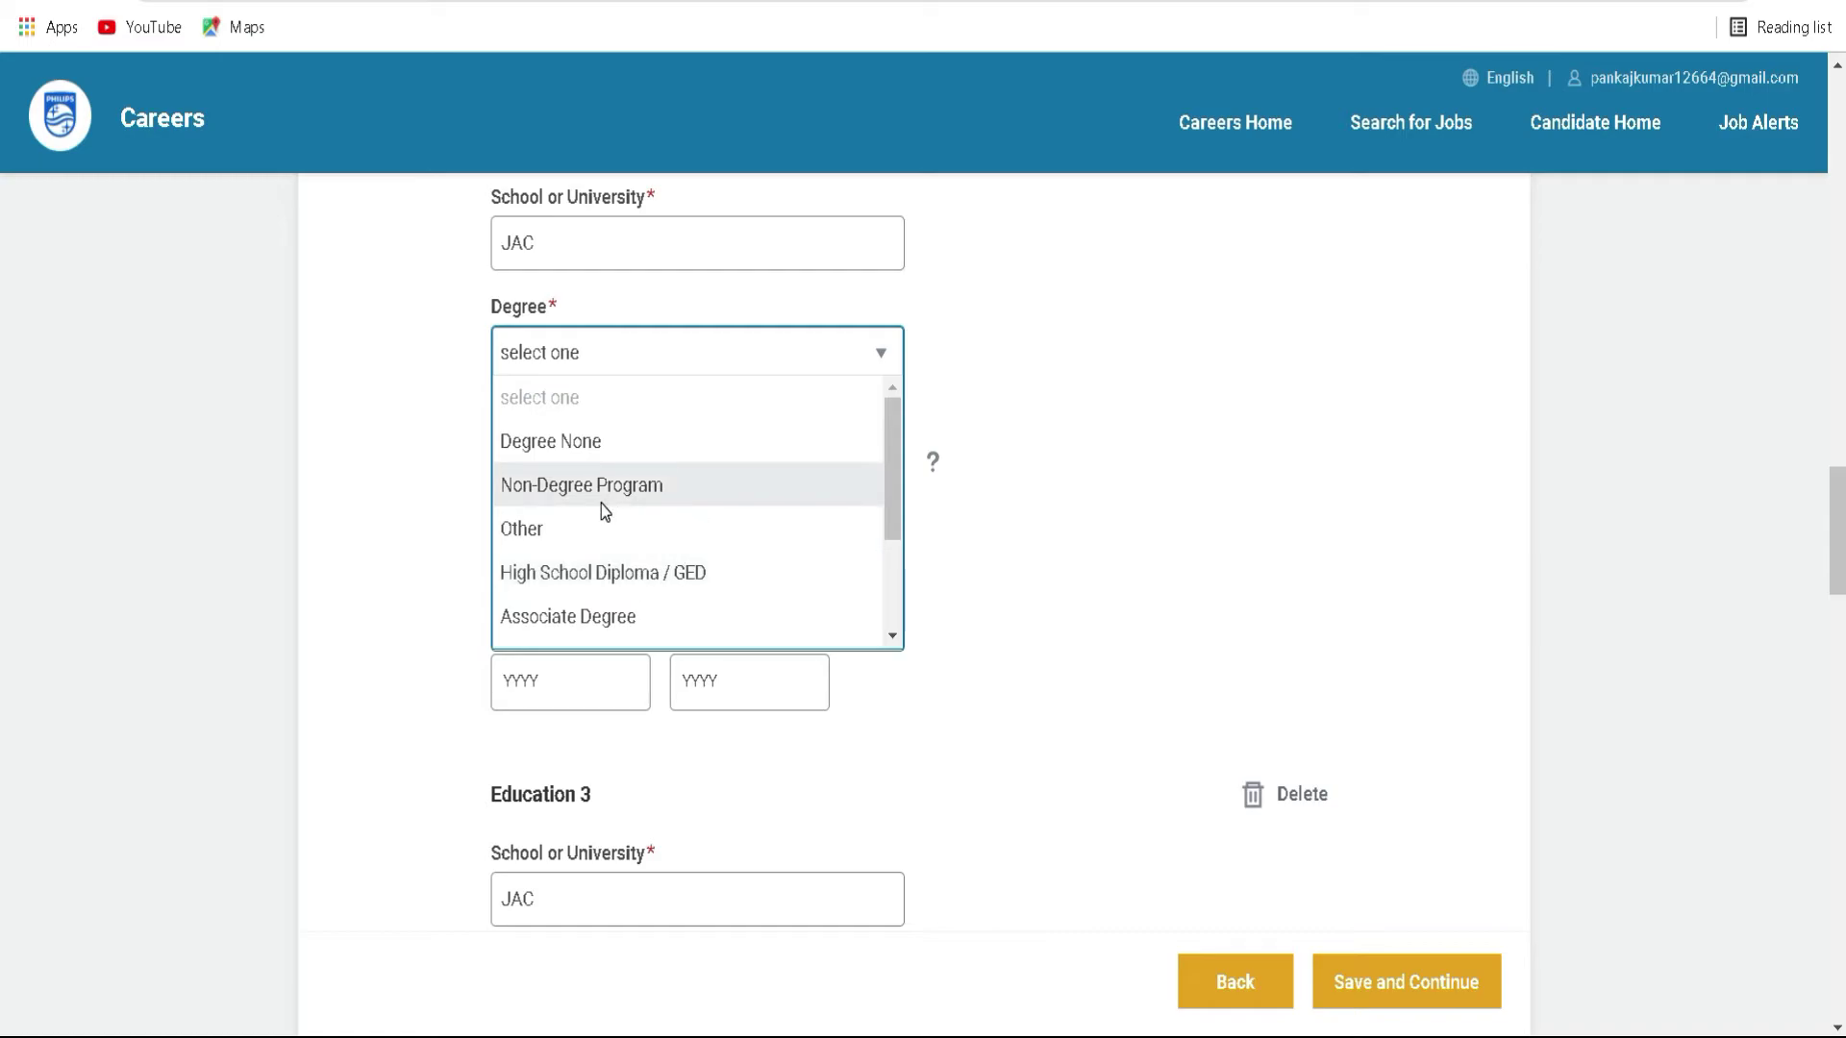
pyautogui.scroll(-1, 603, 527)
pyautogui.scroll(-4, 586, 574)
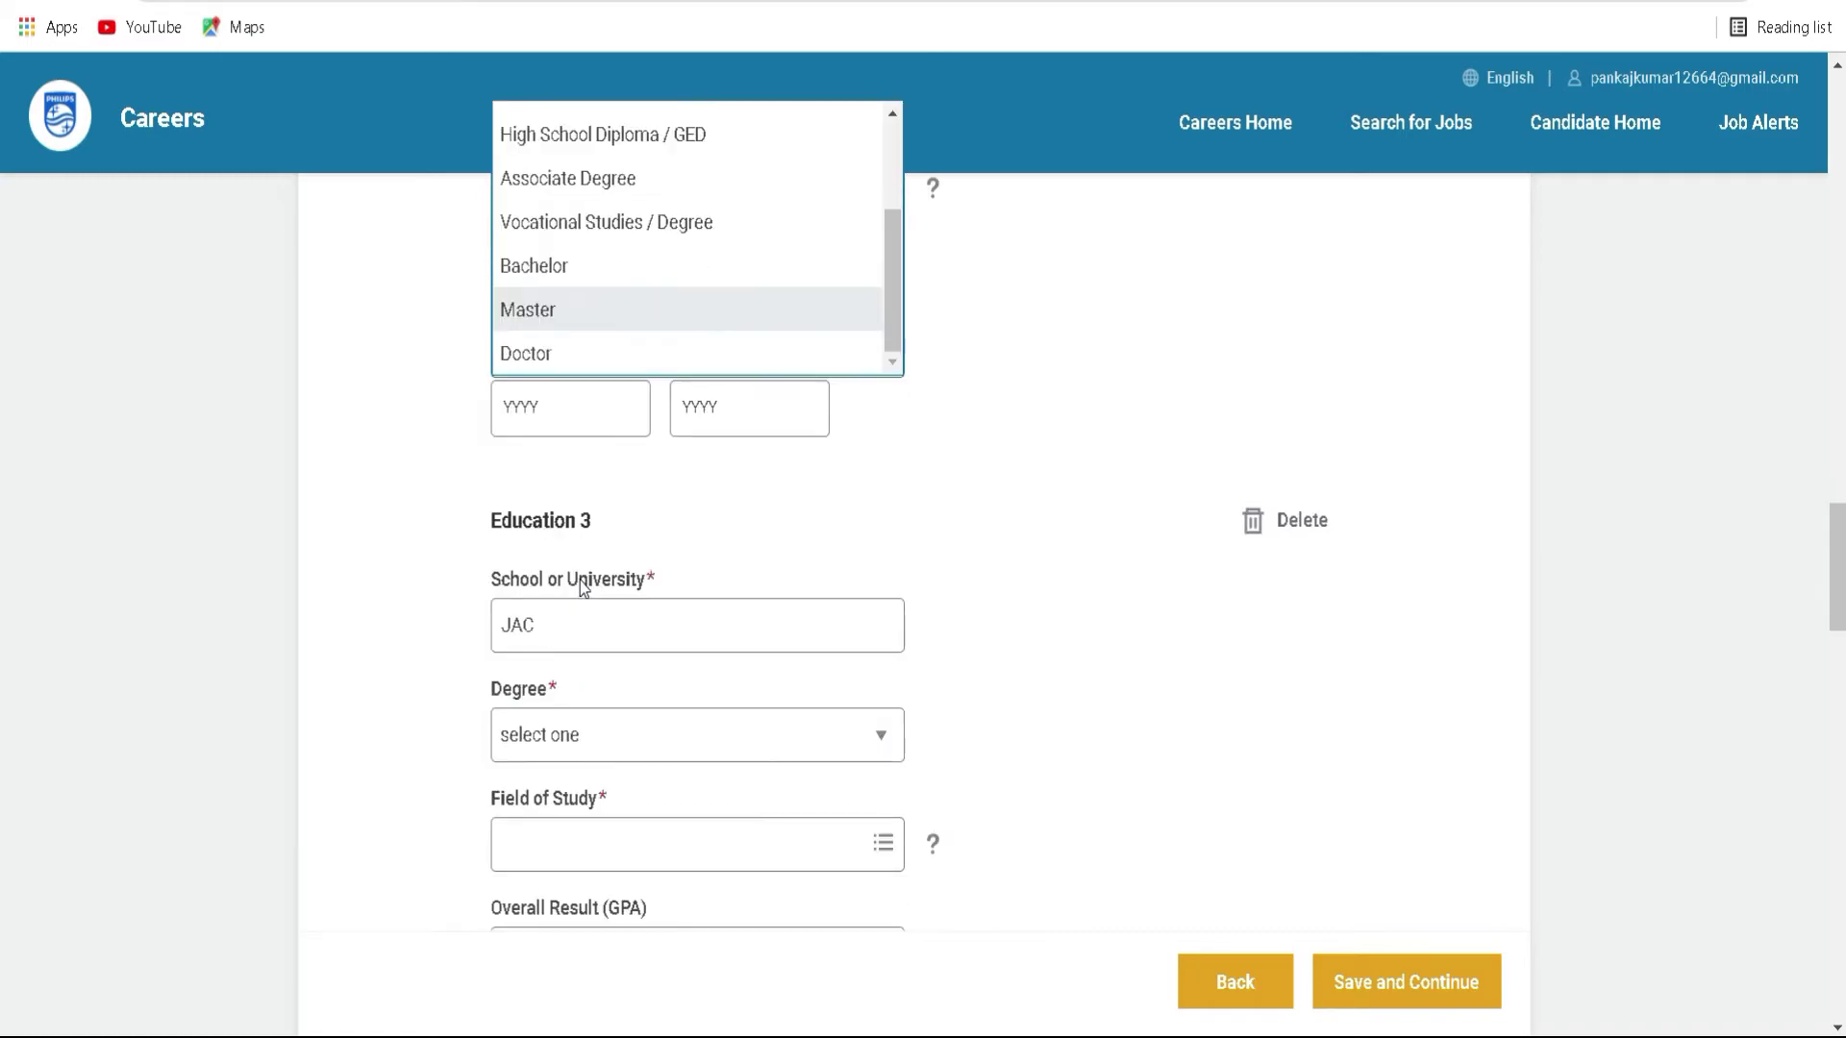
pyautogui.scroll(-2, 594, 321)
pyautogui.scroll(4, 613, 213)
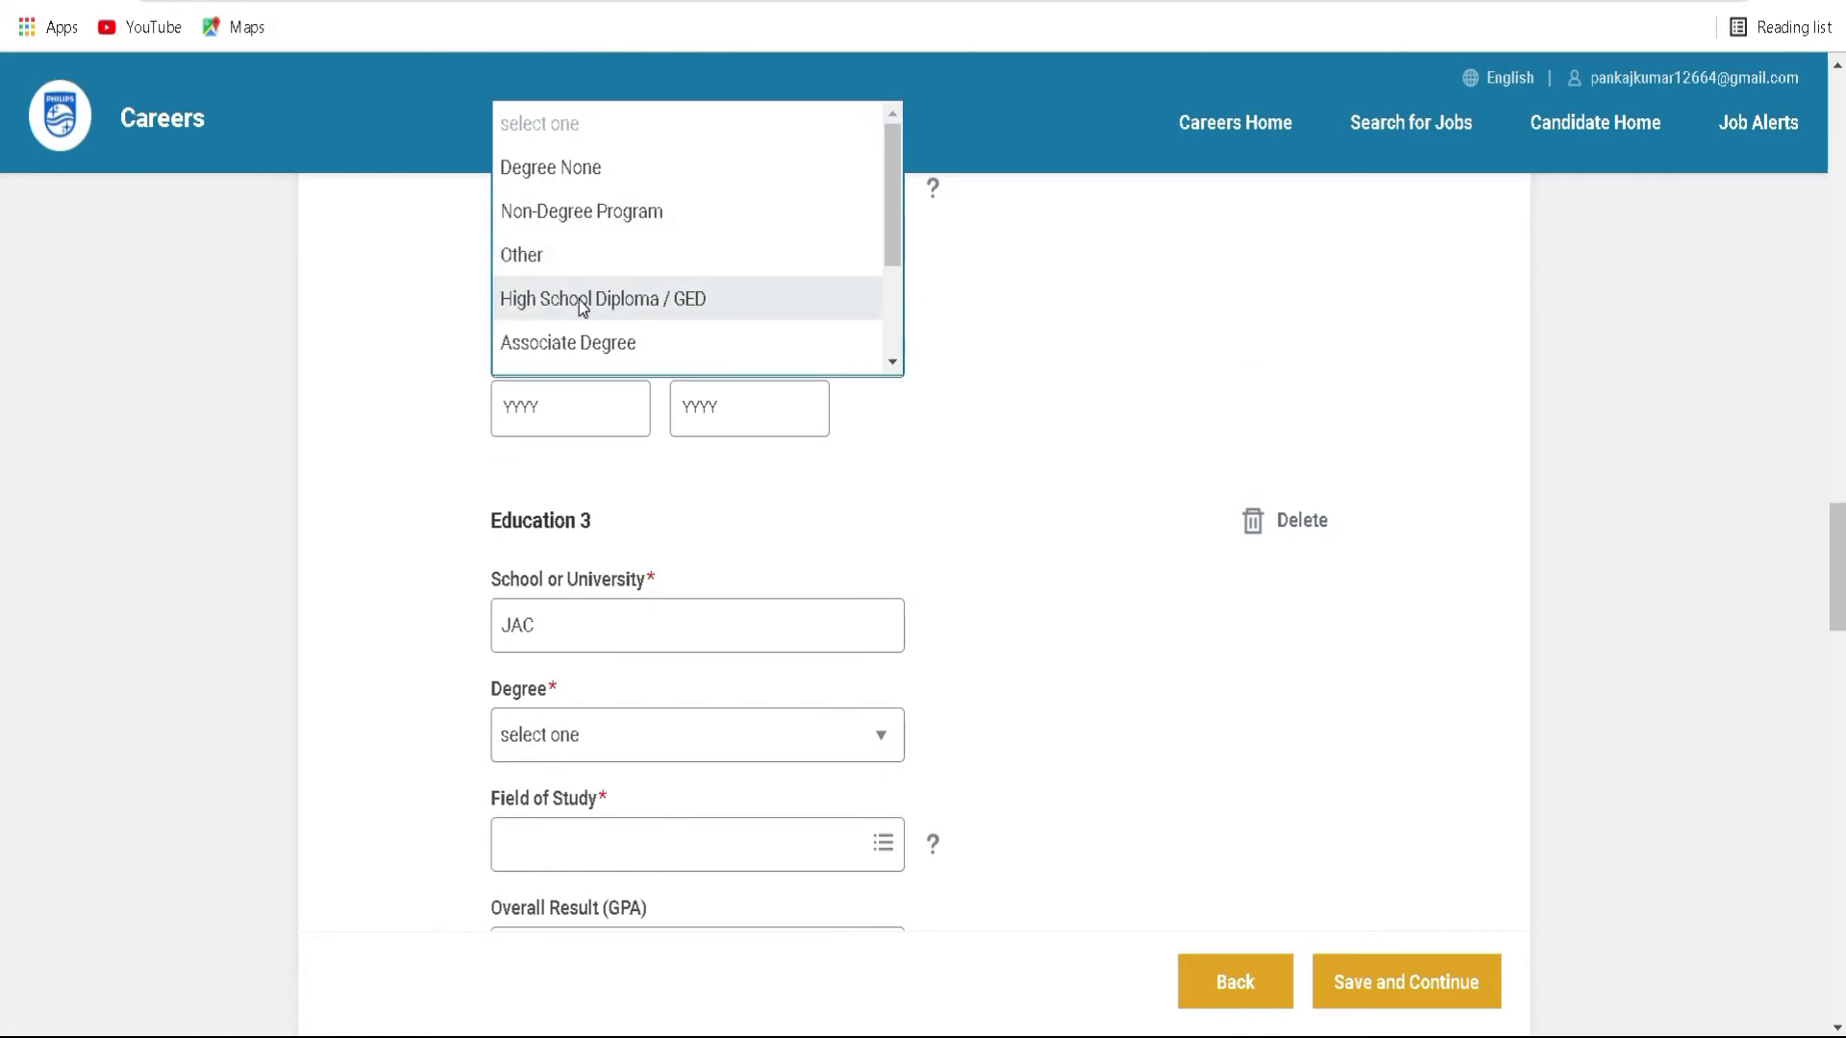
pyautogui.click(563, 250)
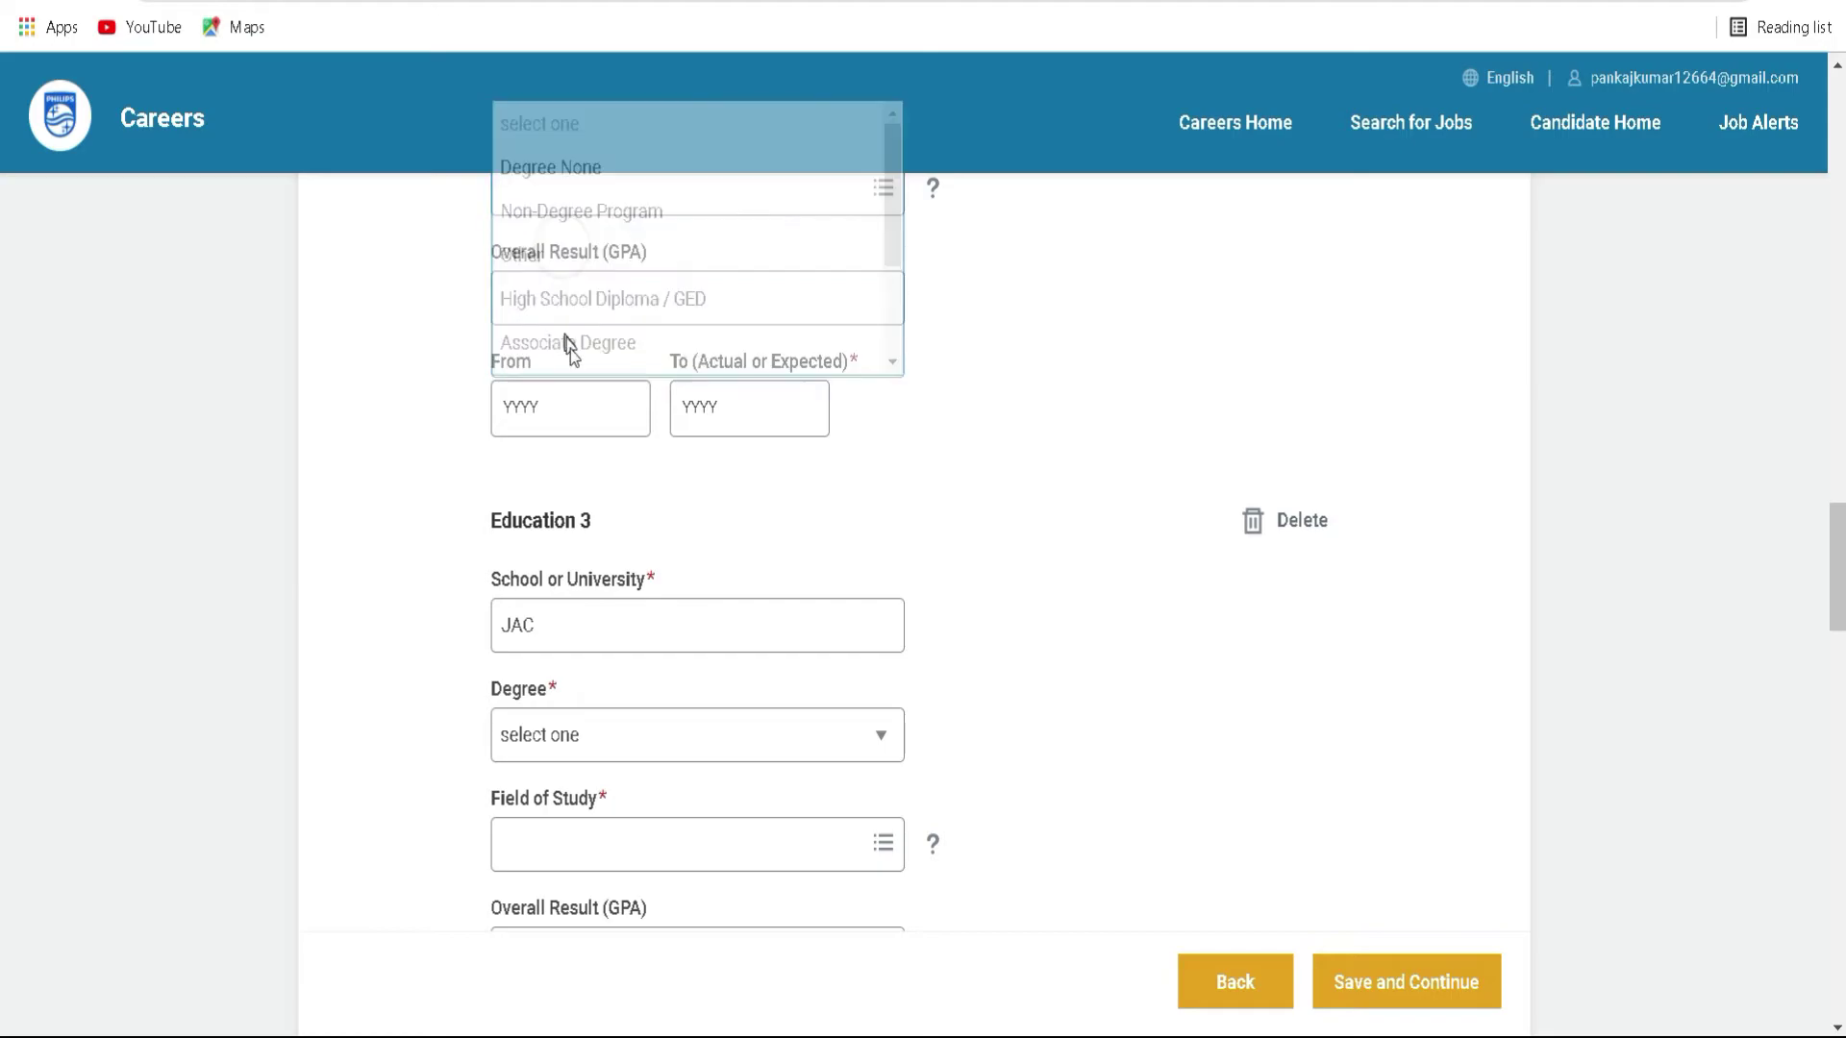
# Choose Accounting Technology as Education 2's field of study and save the experience step
pyautogui.scroll(3, 569, 439)
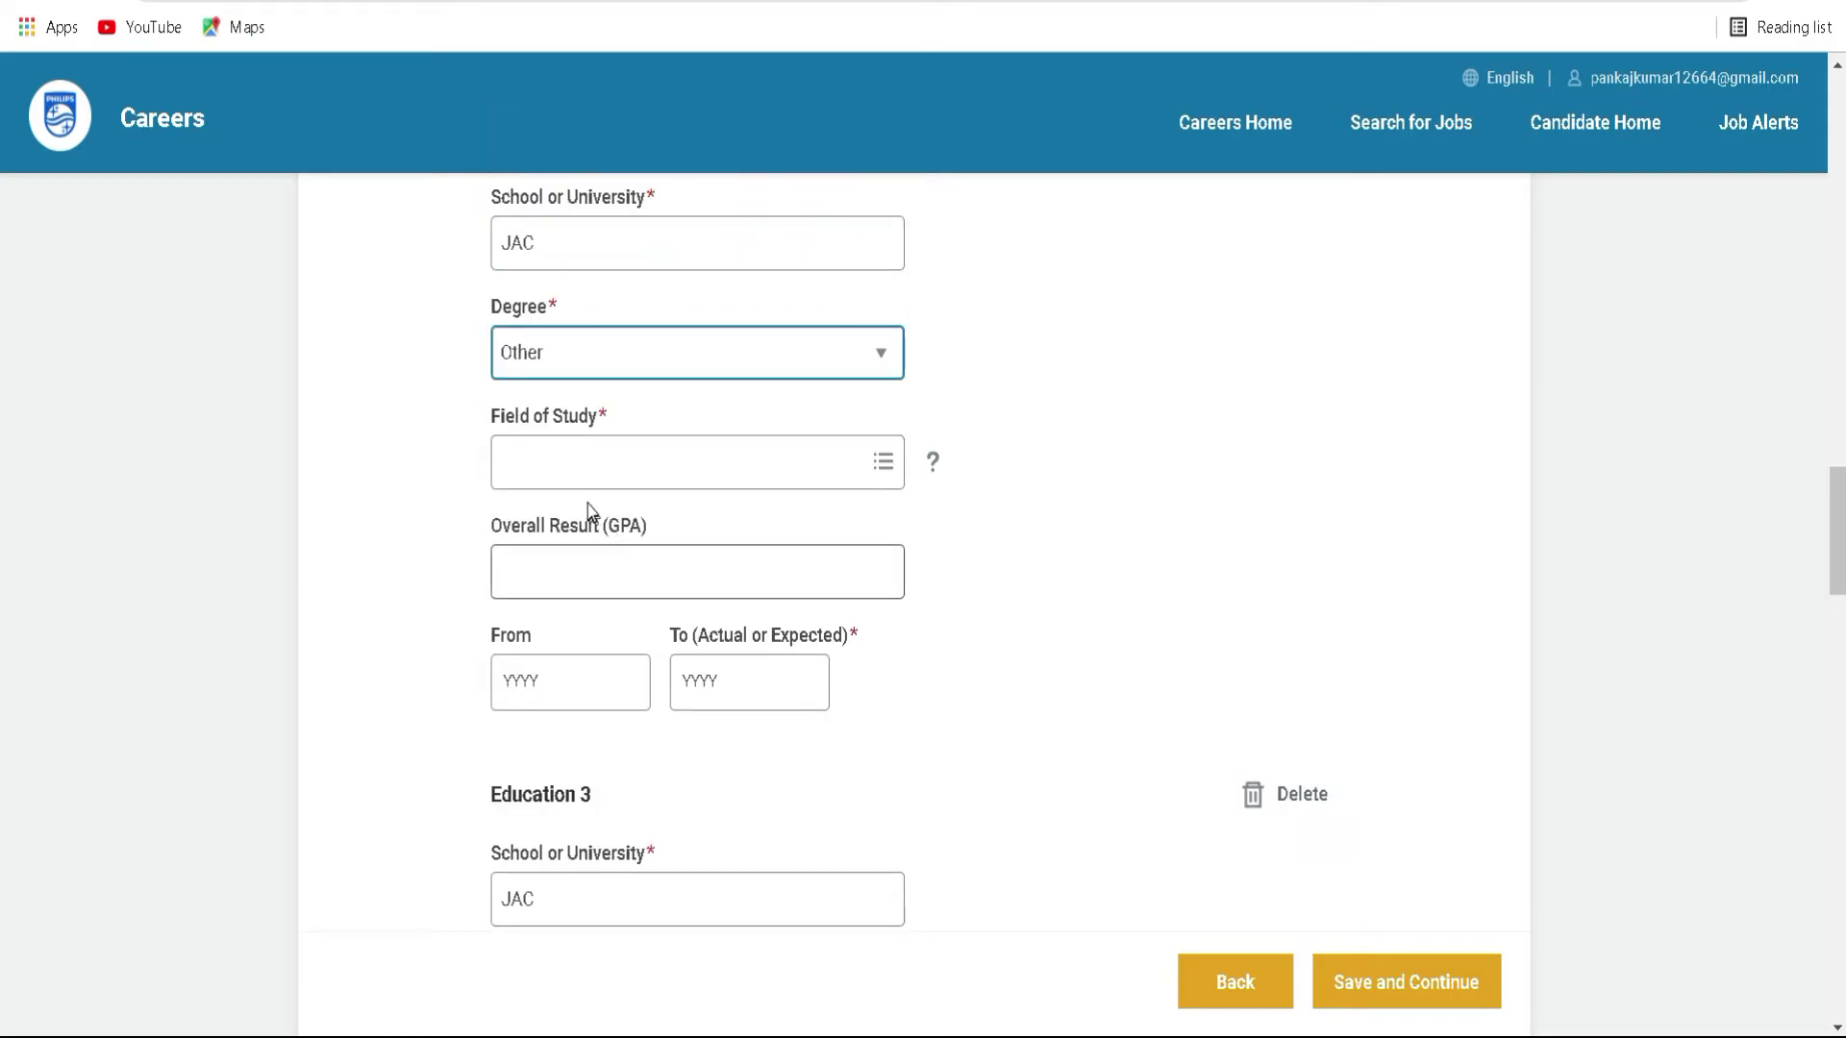
pyautogui.click(574, 464)
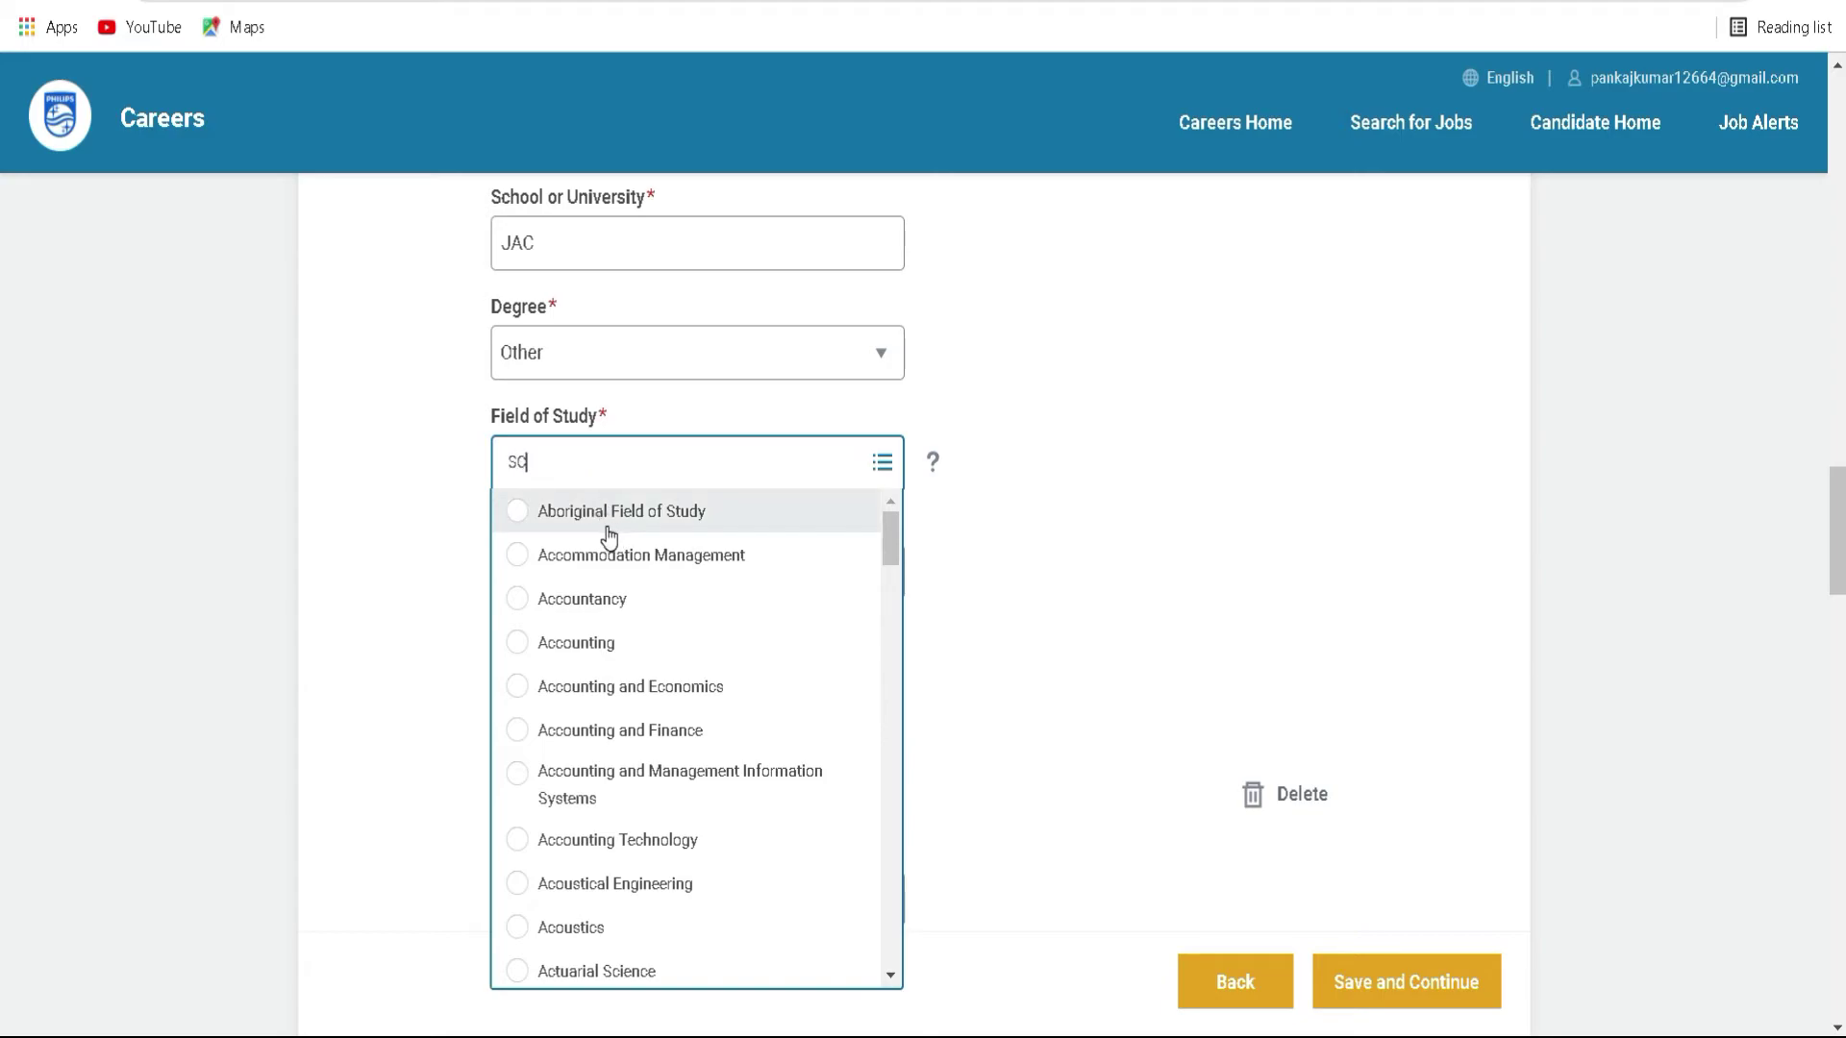
pyautogui.scroll(-3, 651, 772)
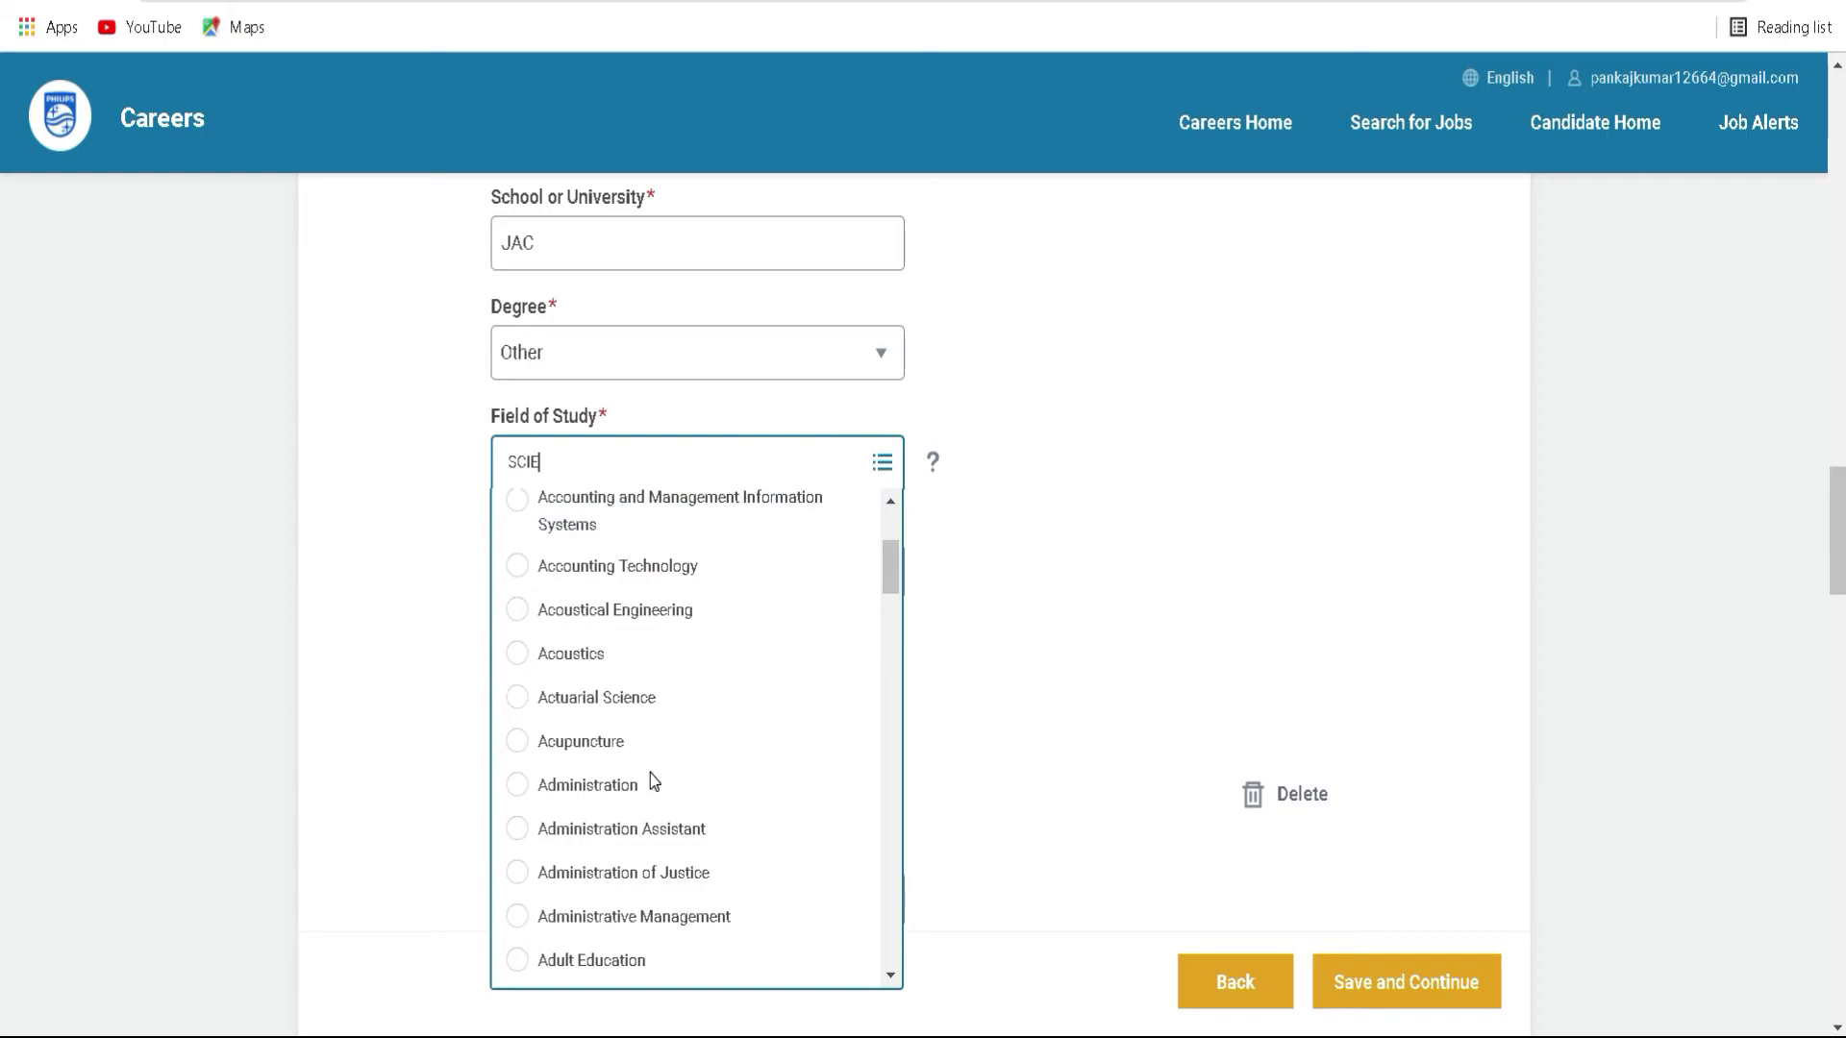
pyautogui.scroll(-3, 649, 776)
pyautogui.scroll(-10, 649, 776)
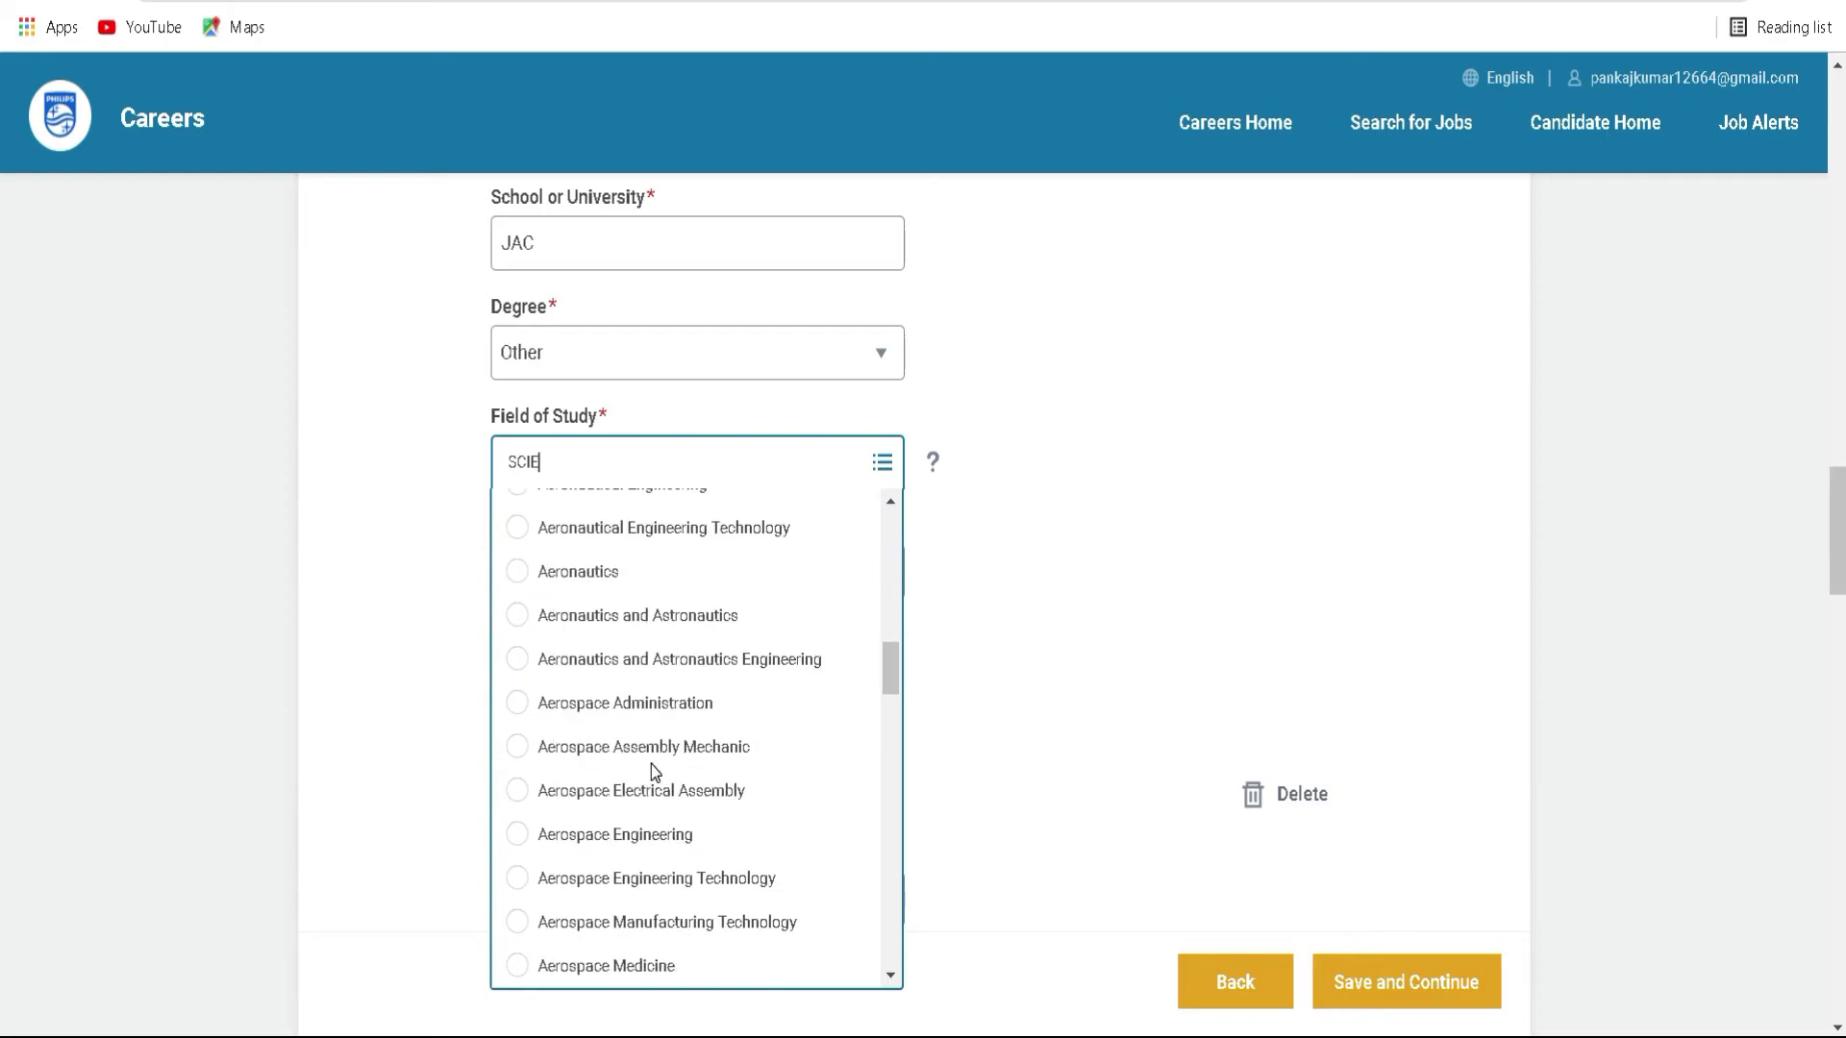
pyautogui.scroll(-8, 661, 755)
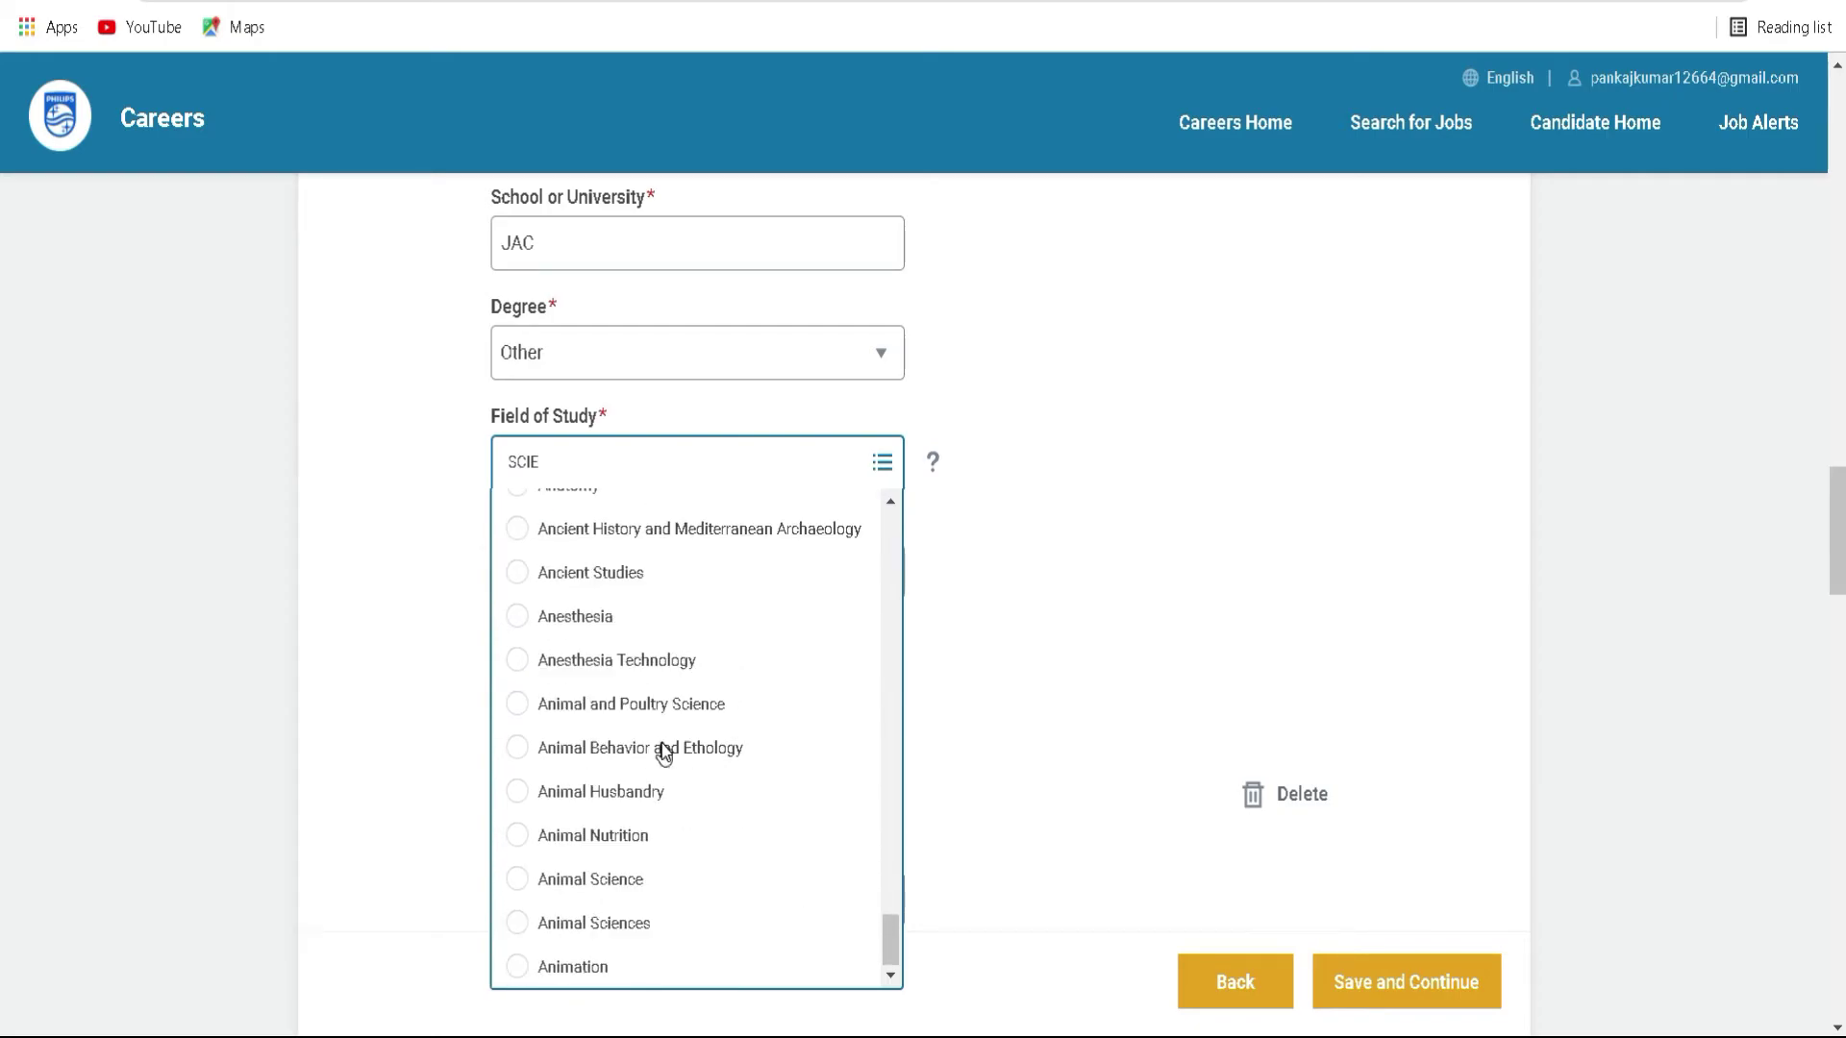
pyautogui.scroll(12, 668, 825)
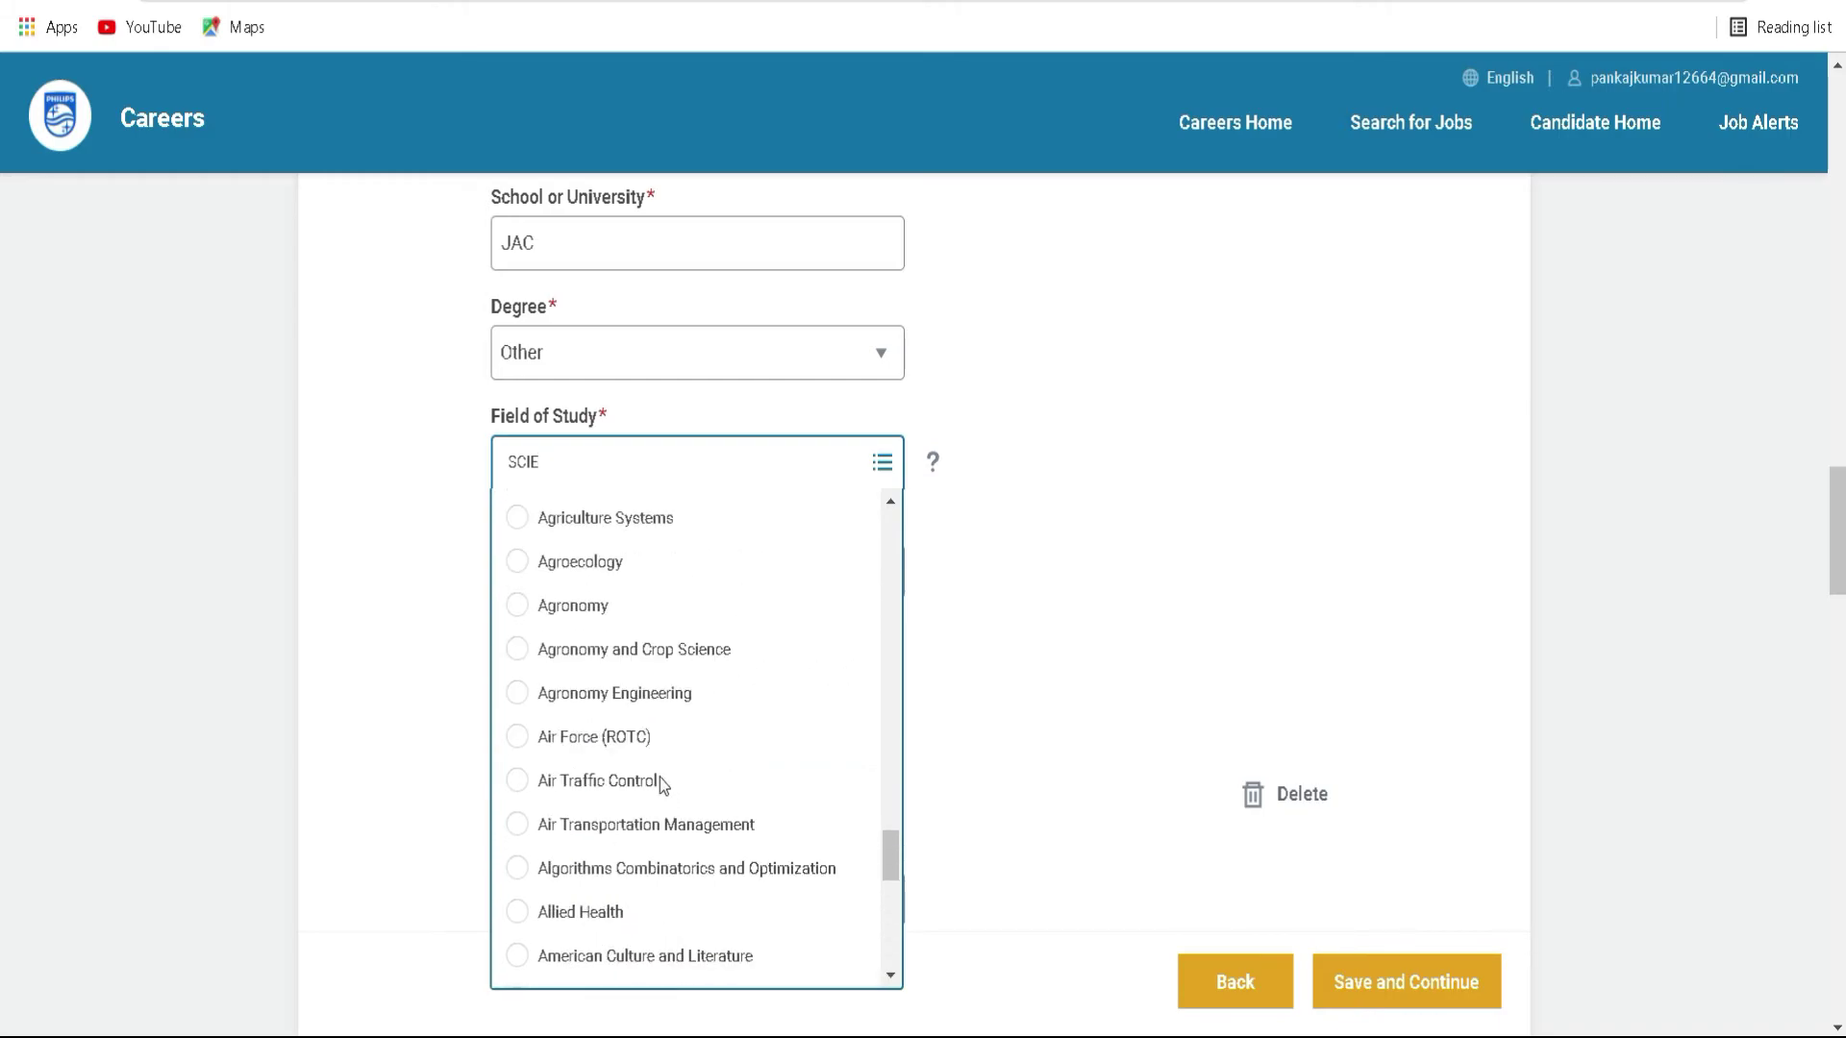
pyautogui.scroll(8, 630, 711)
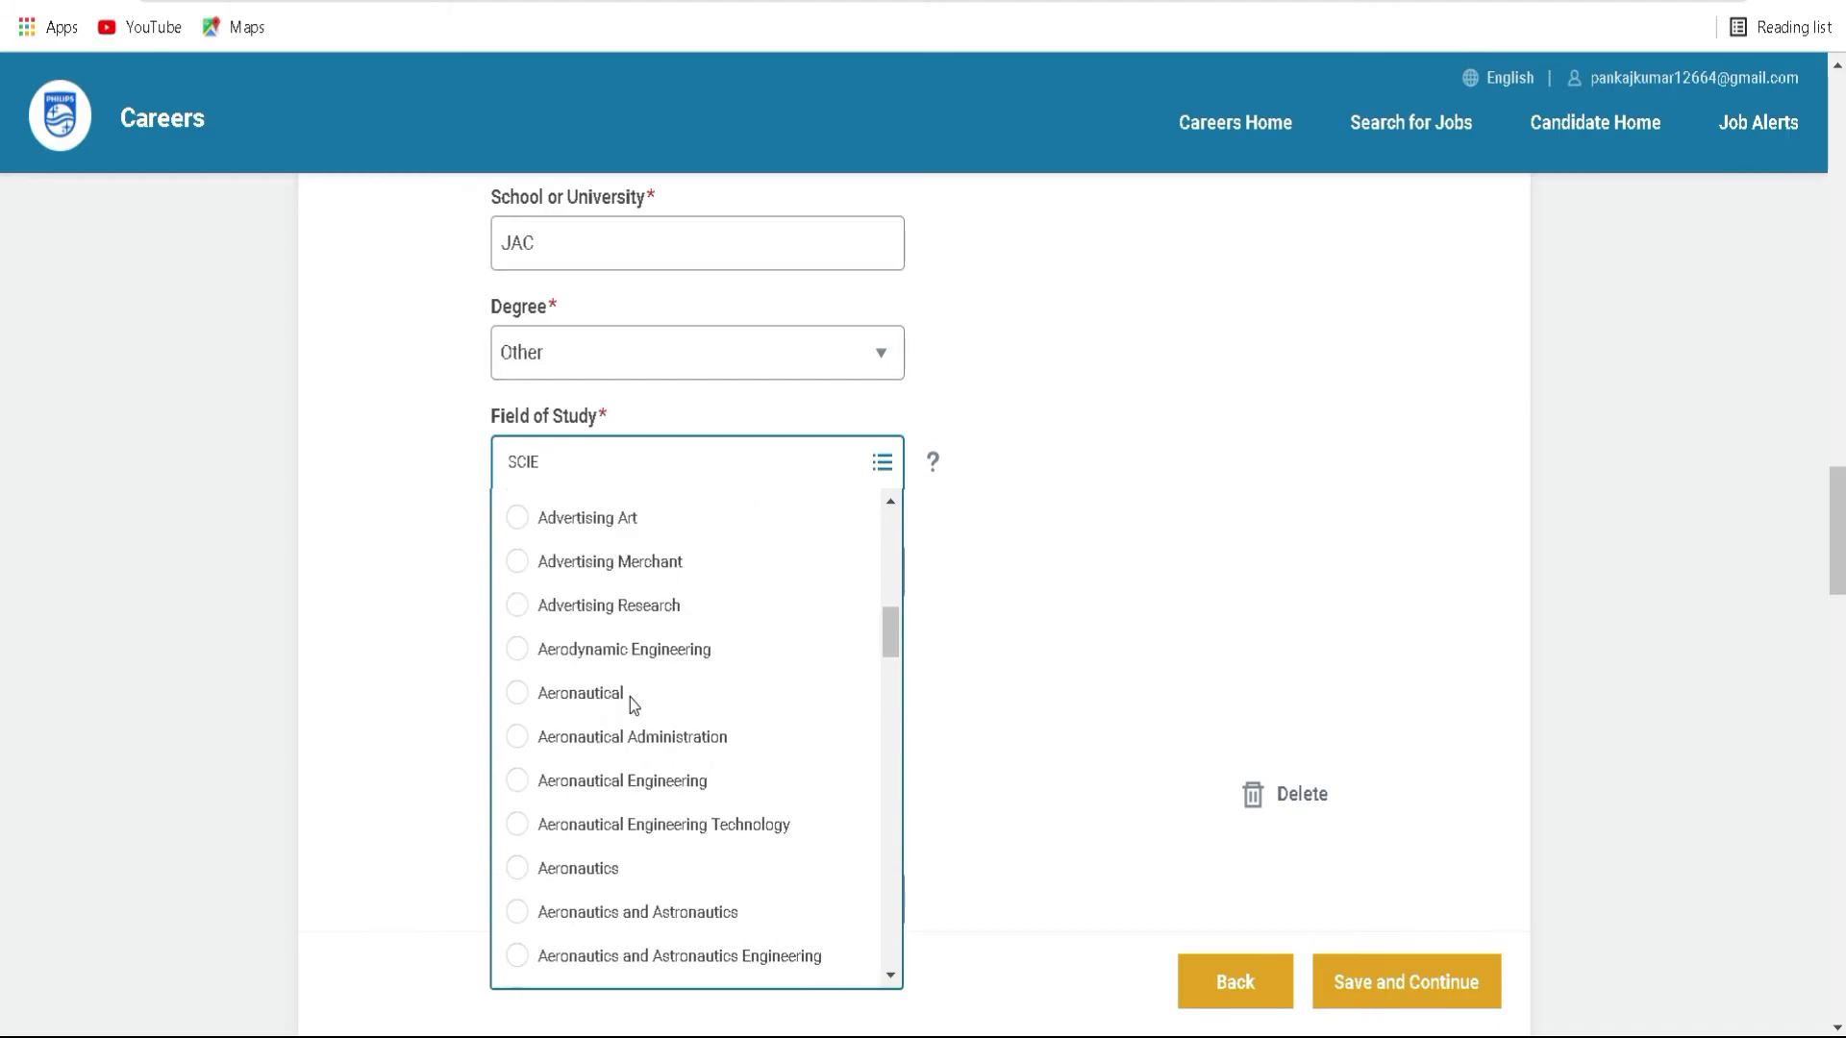
pyautogui.click(597, 589)
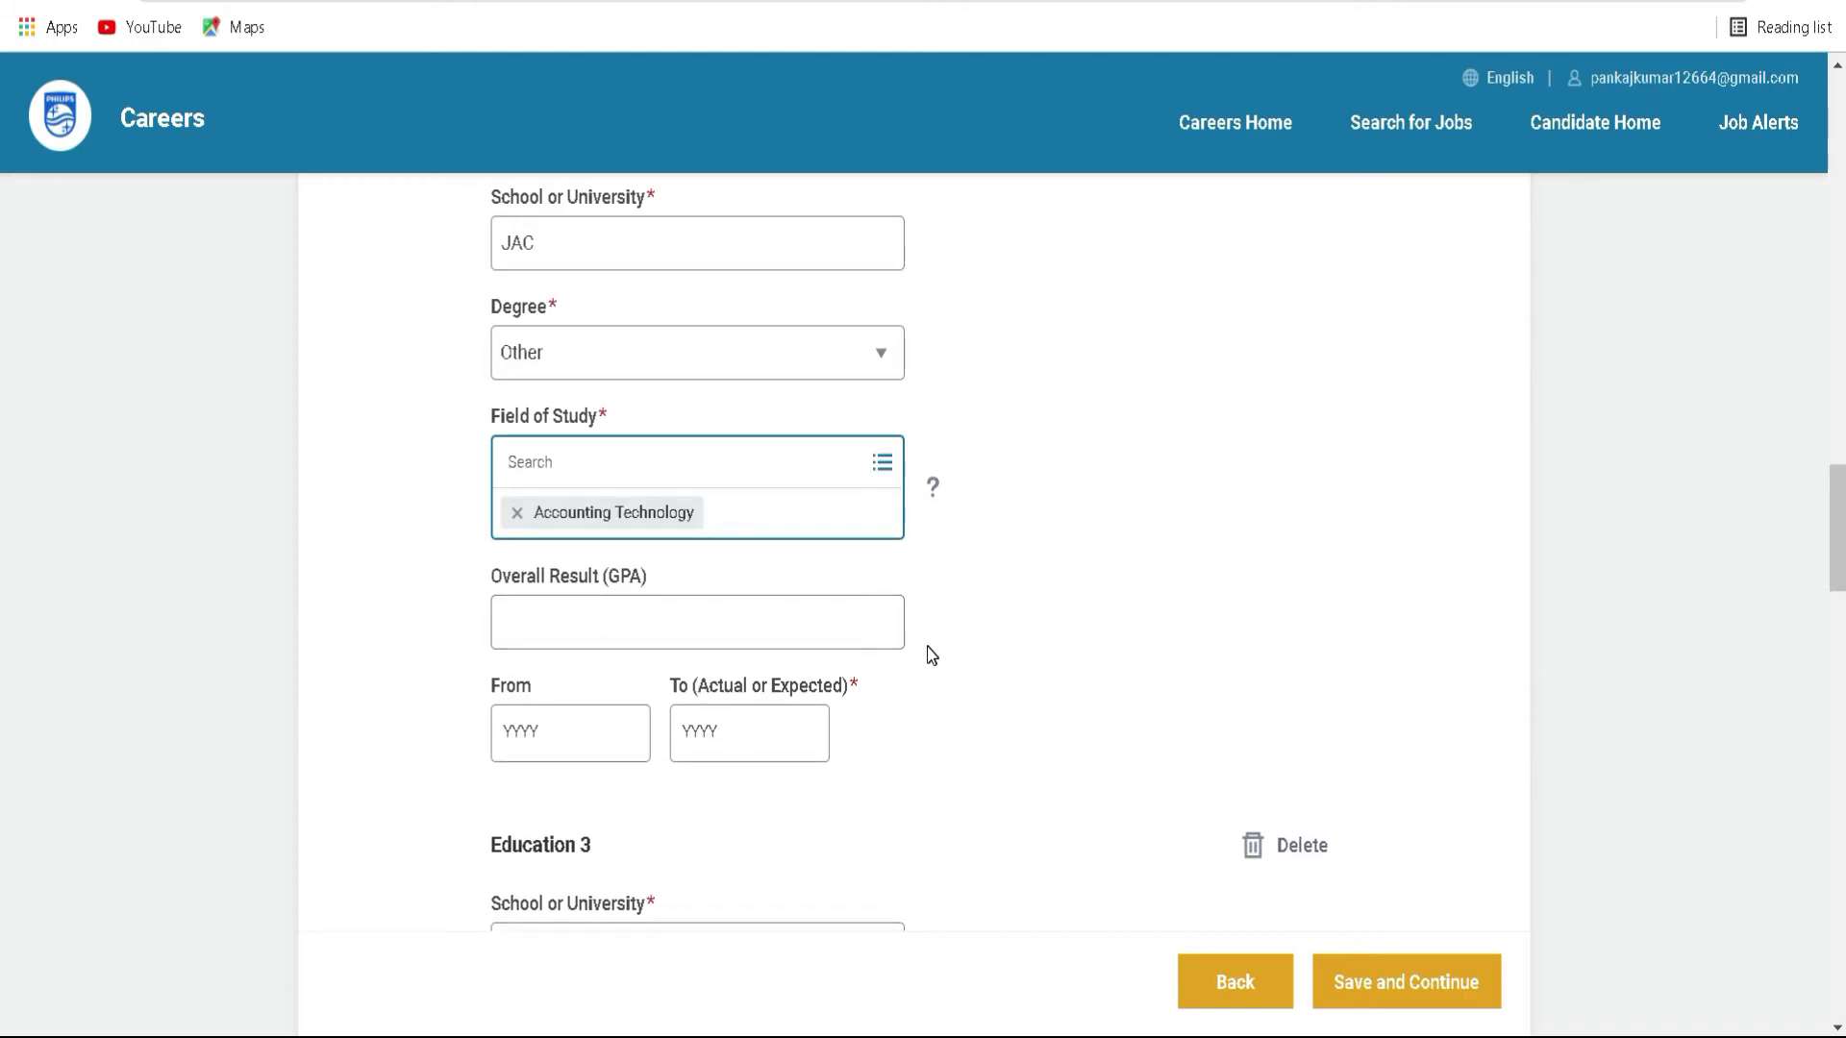
pyautogui.scroll(-6, 889, 730)
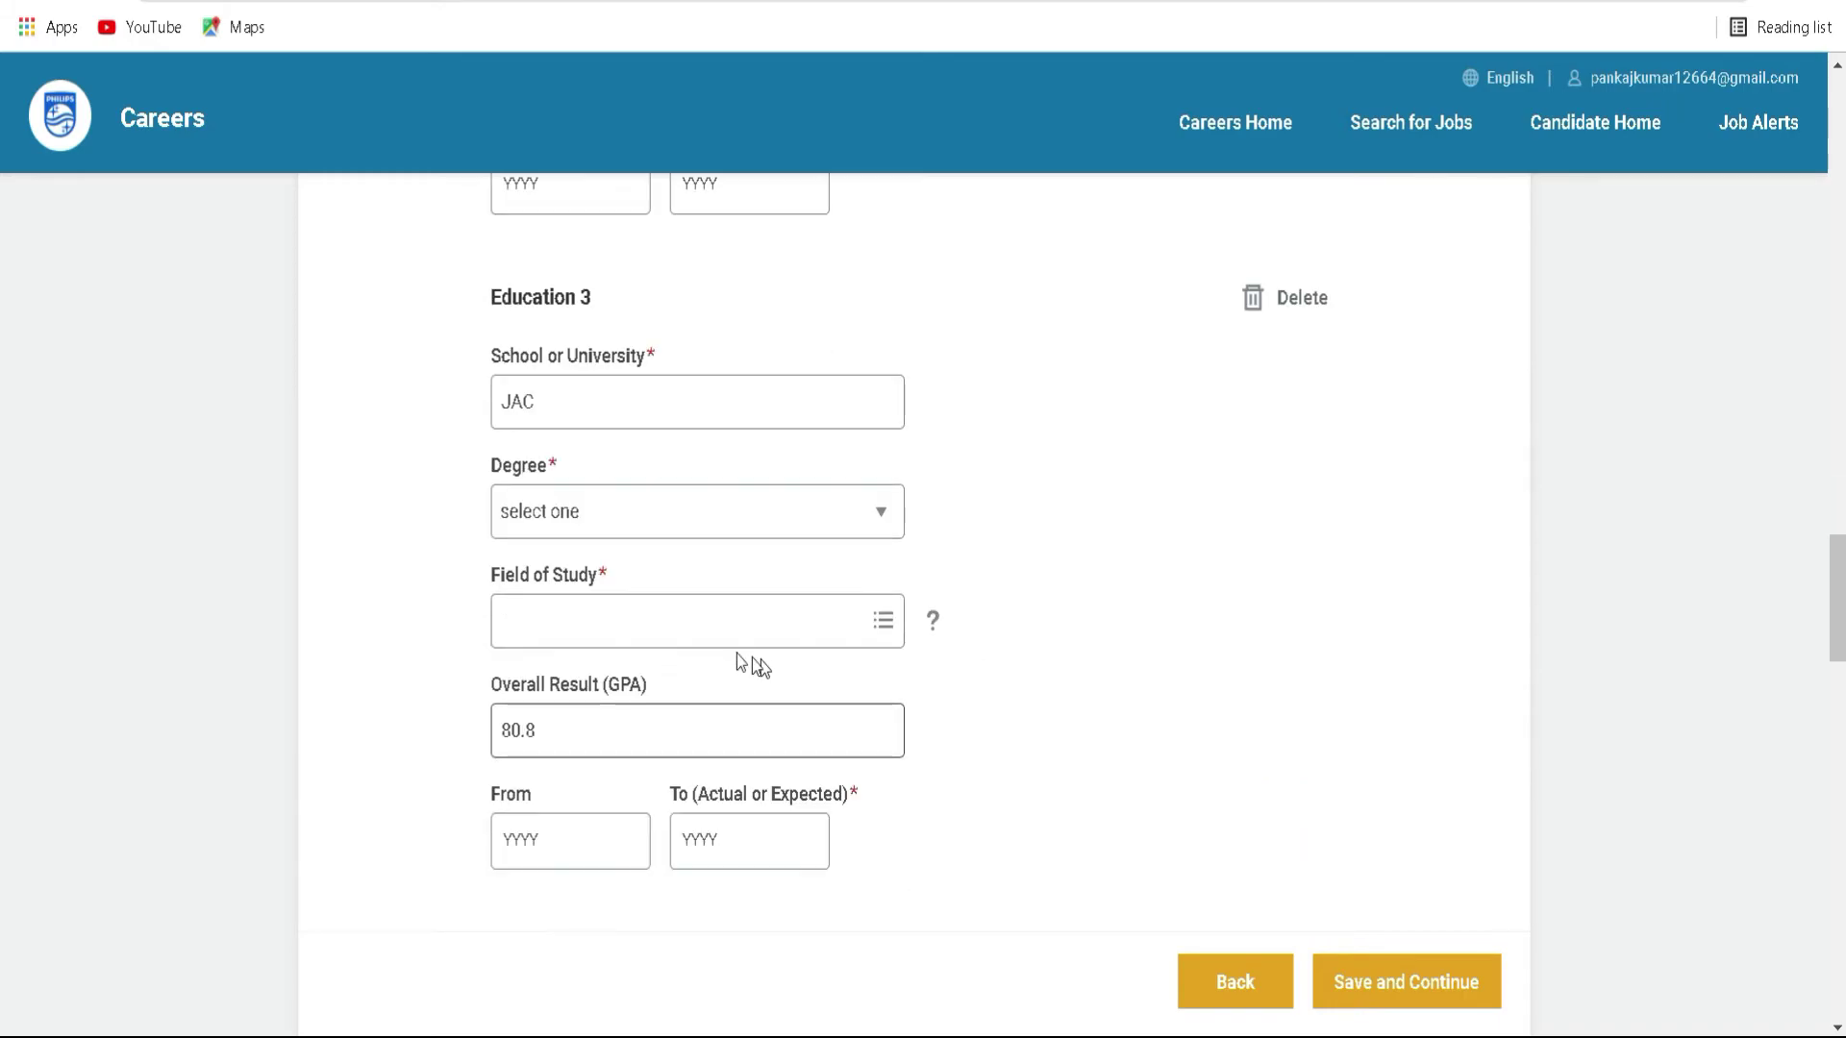
pyautogui.scroll(-2, 663, 636)
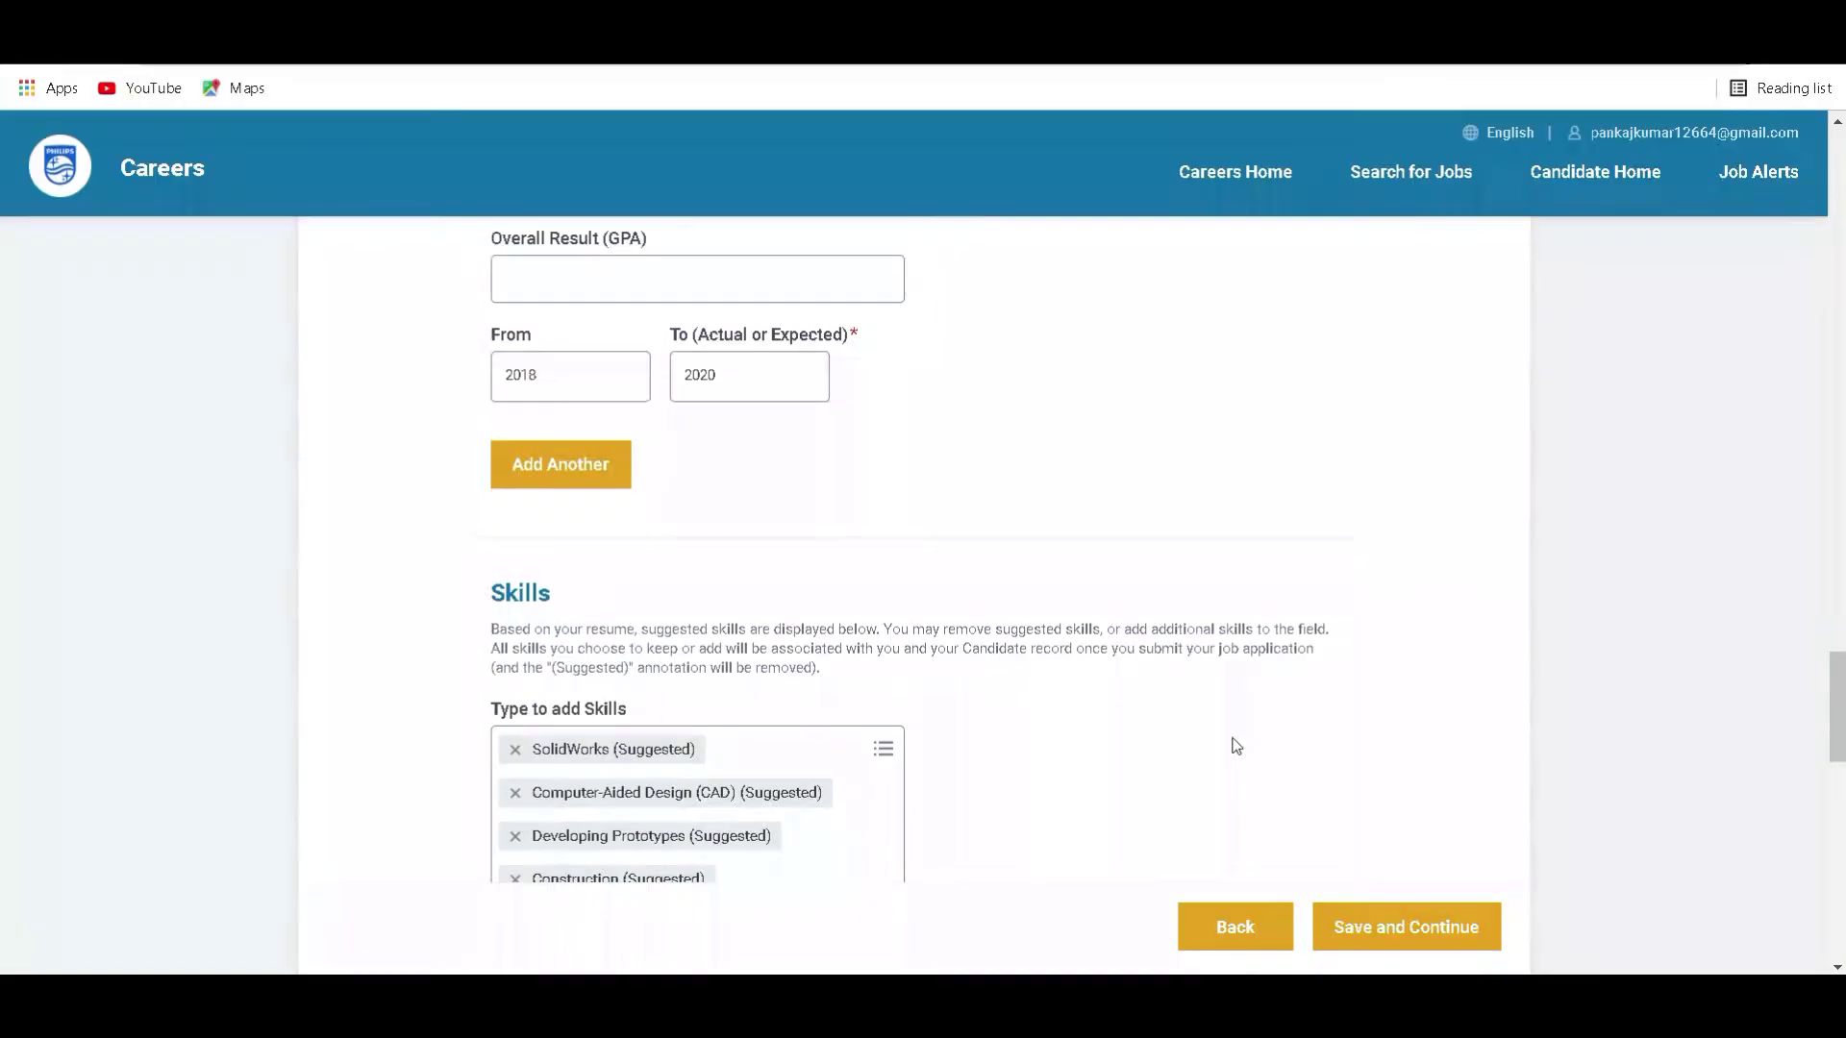
pyautogui.click(1341, 925)
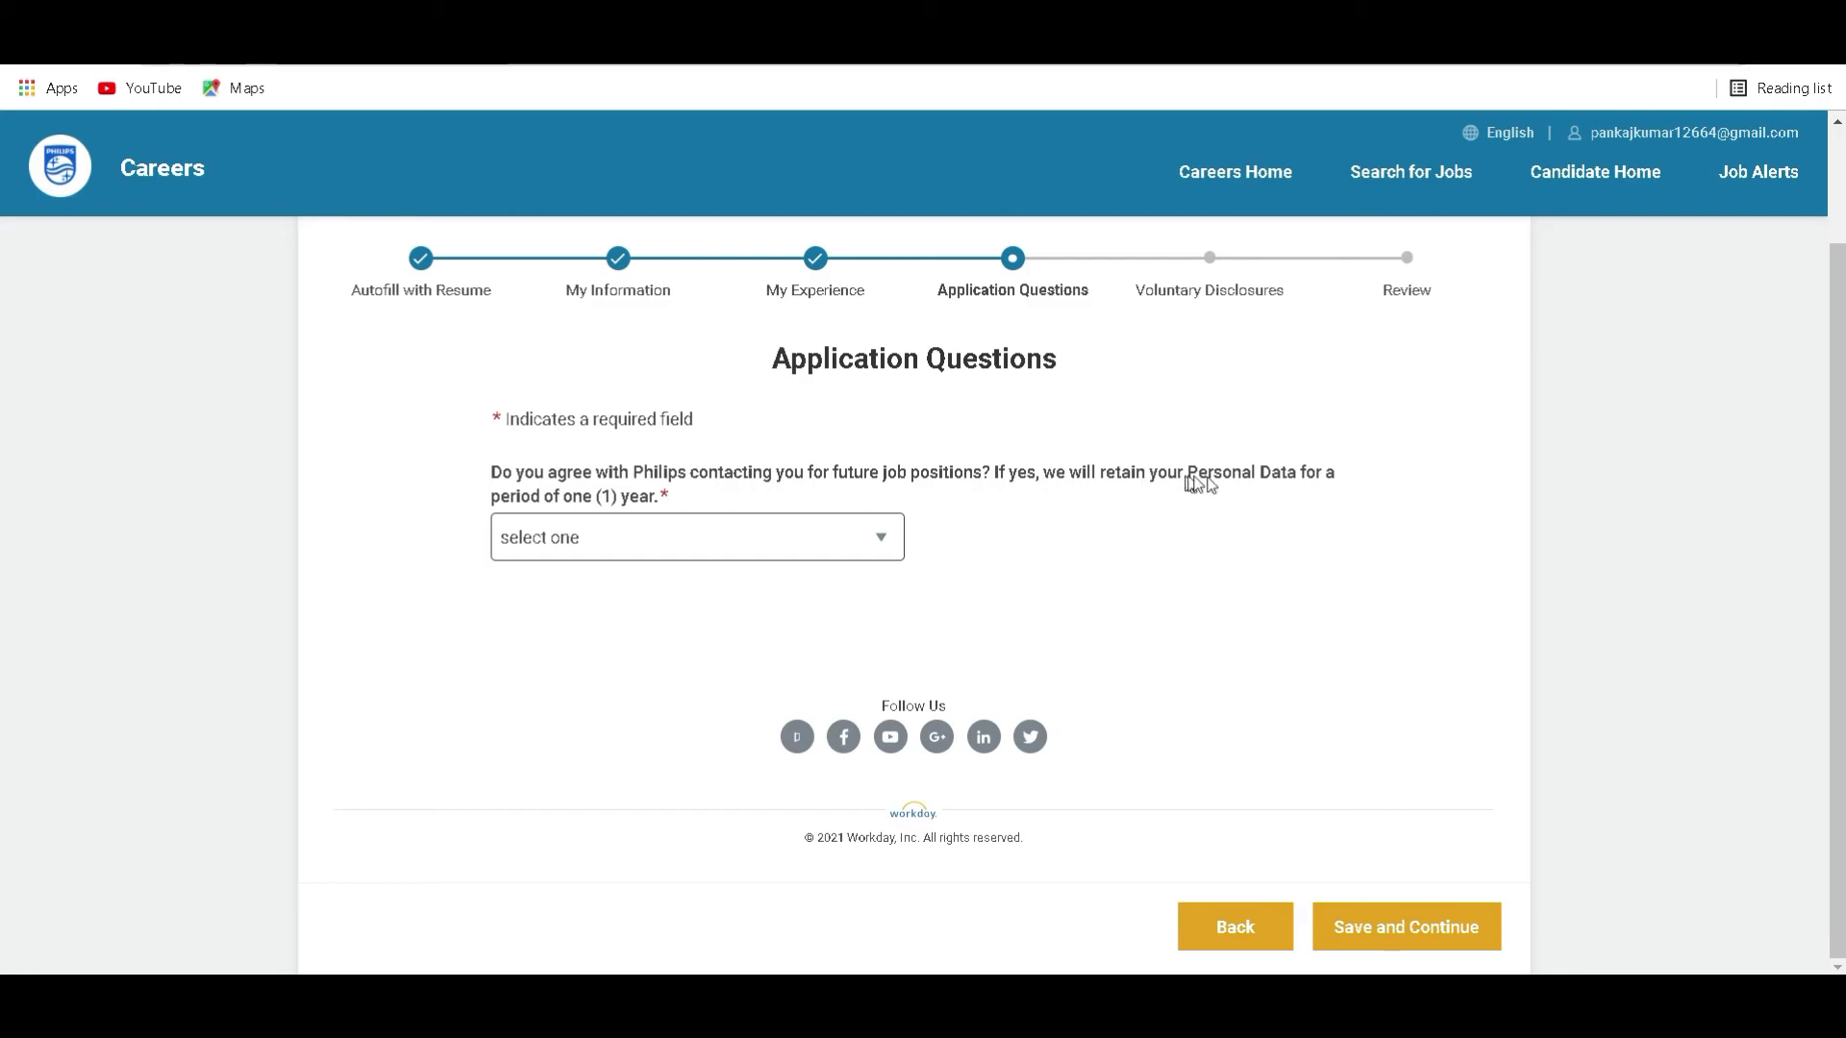
# Answer Yes to being contacted about future positions and save the application answers
pyautogui.click(611, 535)
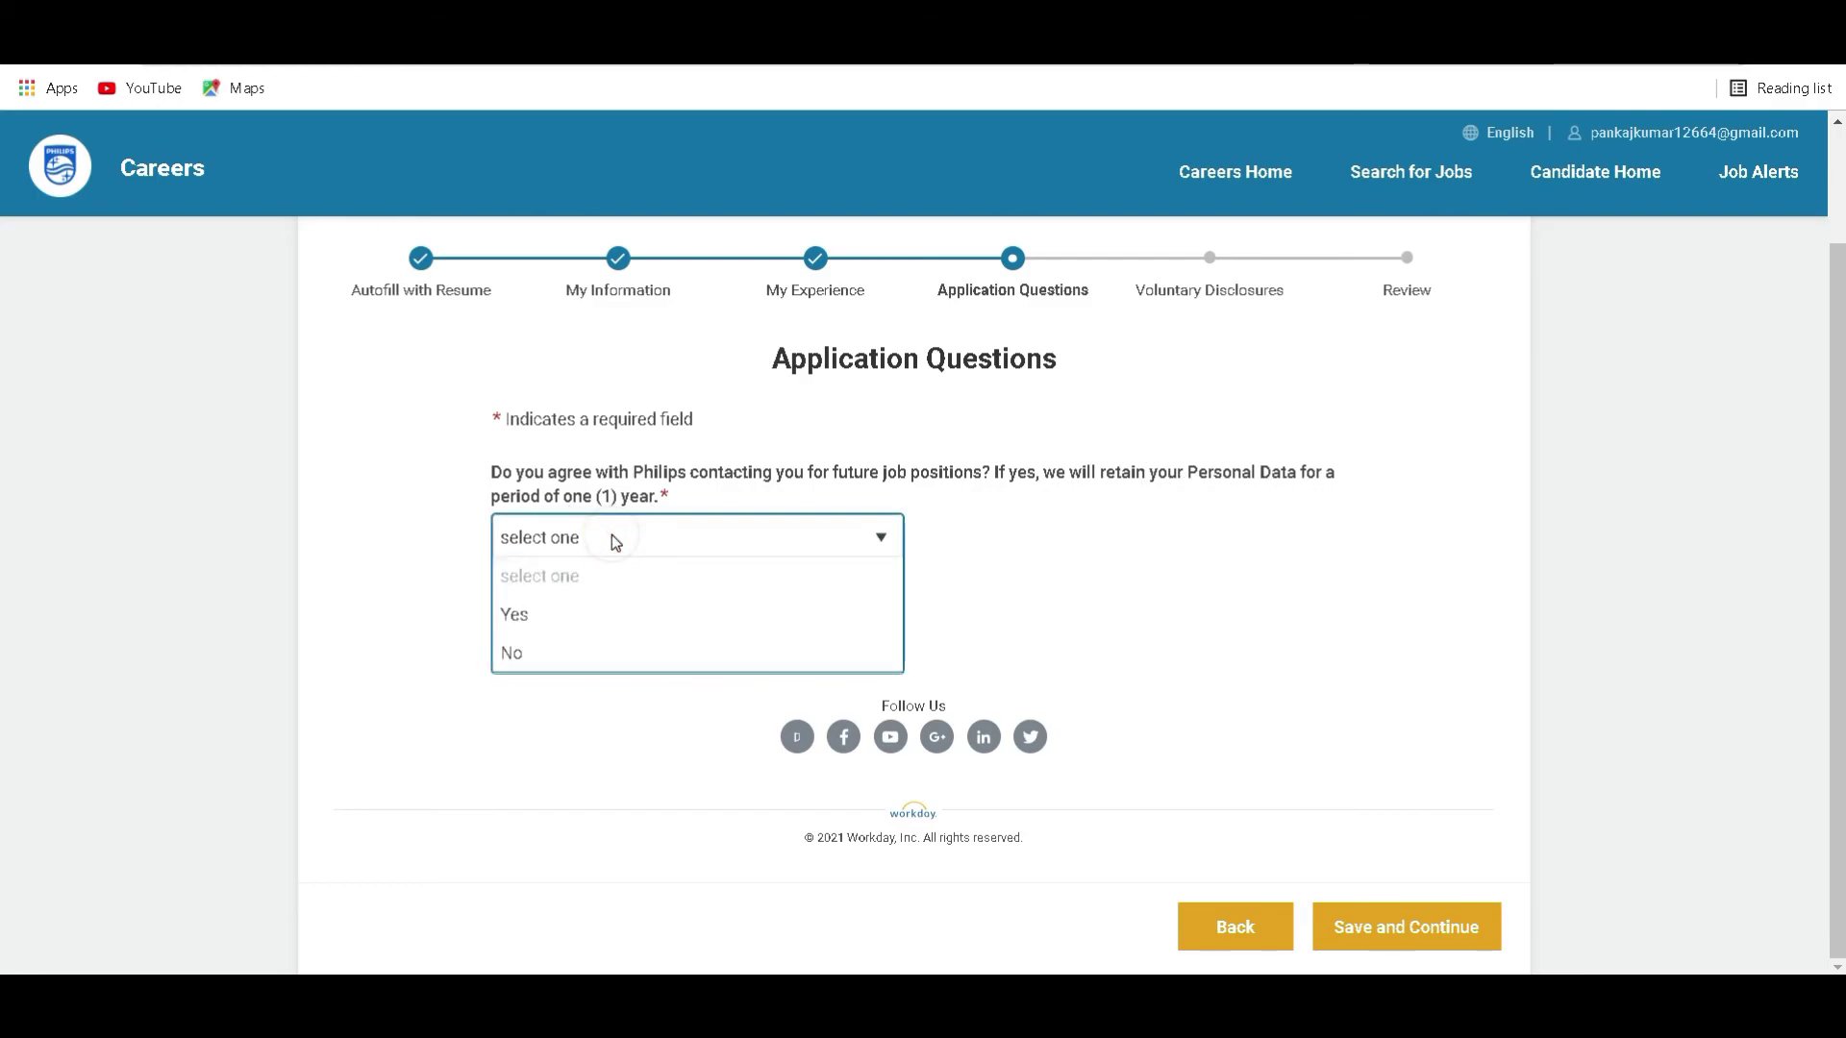
pyautogui.click(519, 611)
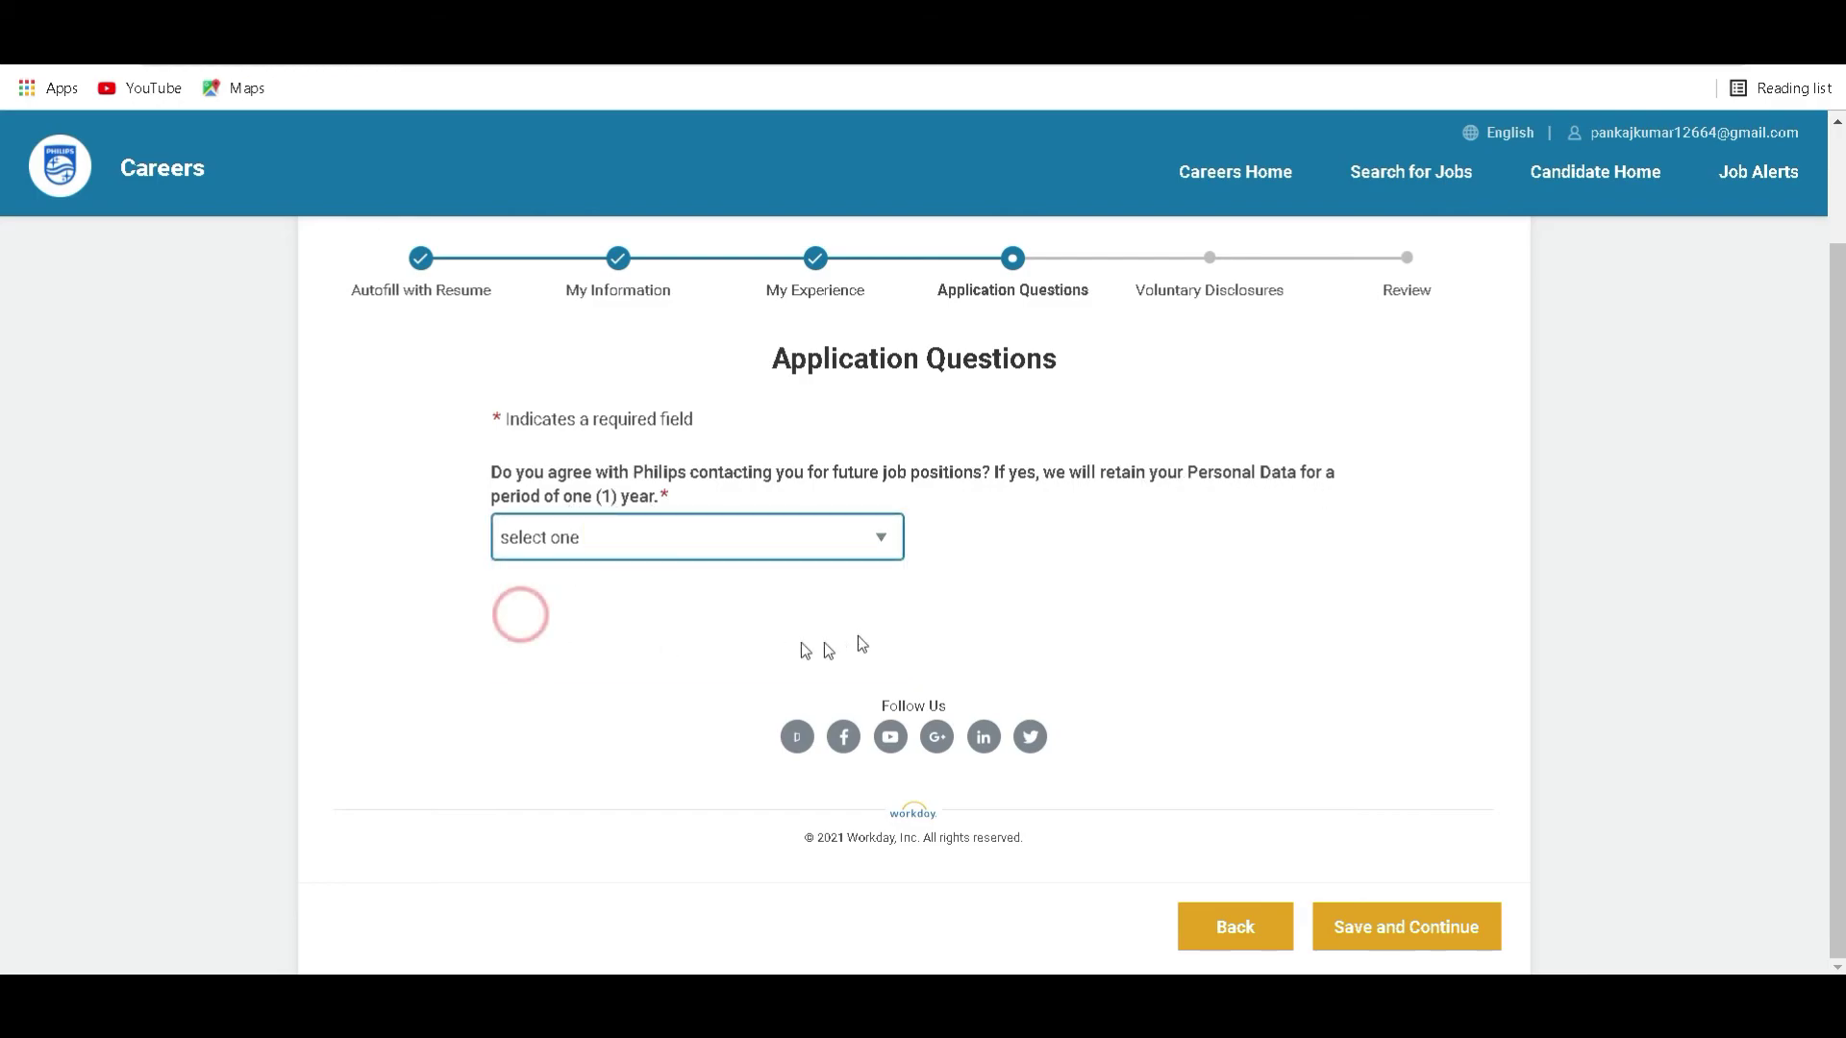
pyautogui.click(1357, 926)
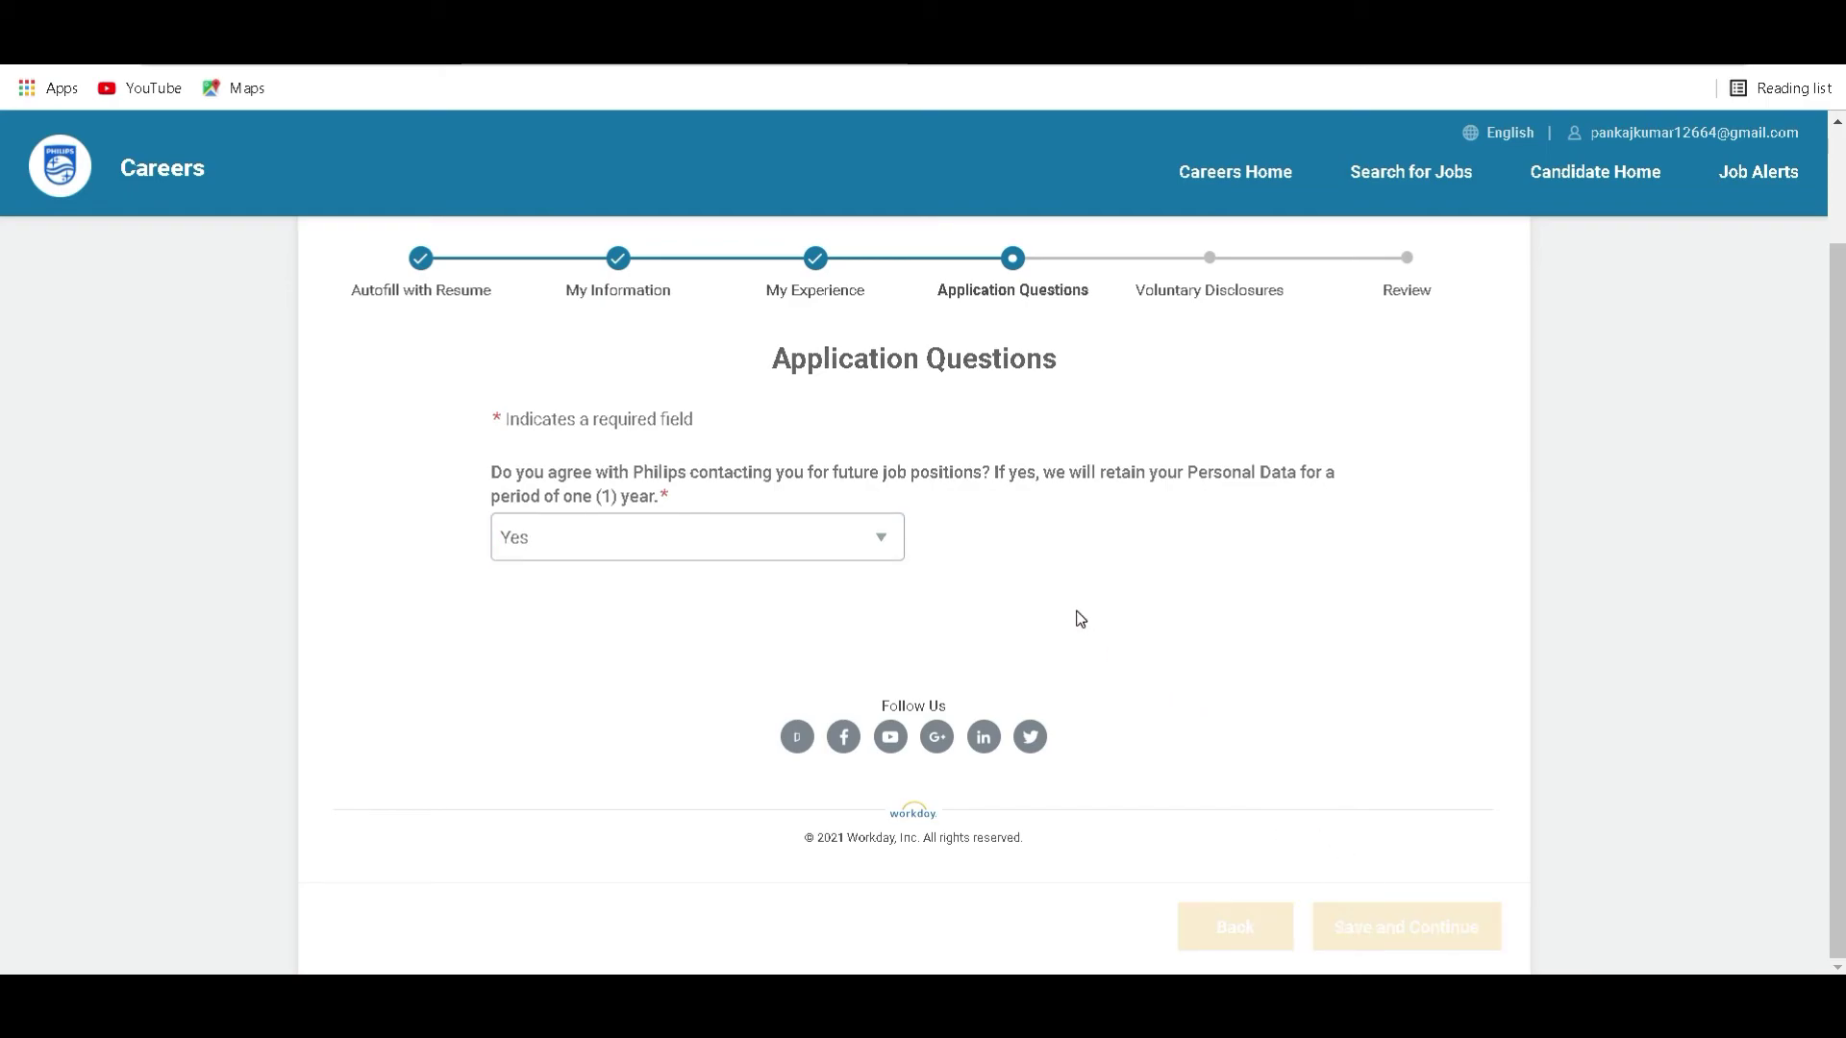
# Tick the terms-and-conditions consent box at the bottom of the privacy notice and save
pyautogui.scroll(-9, 904, 576)
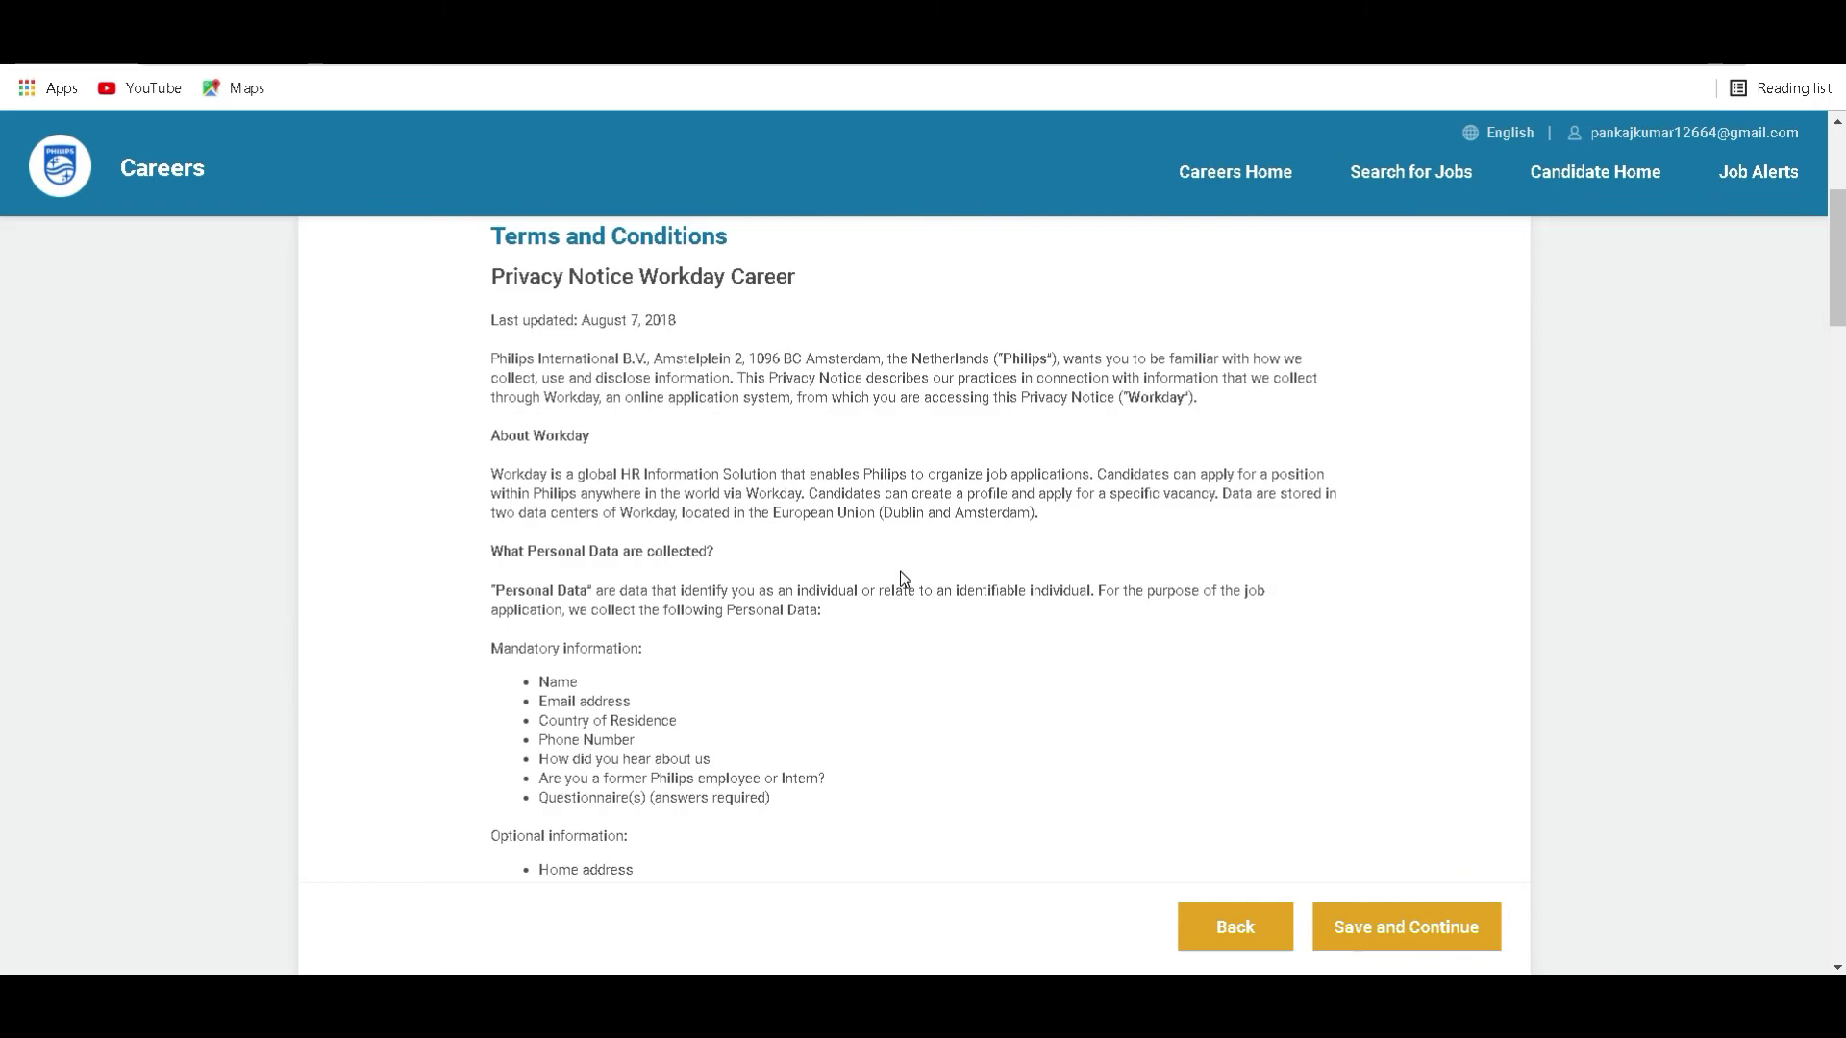
pyautogui.scroll(-10, 846, 594)
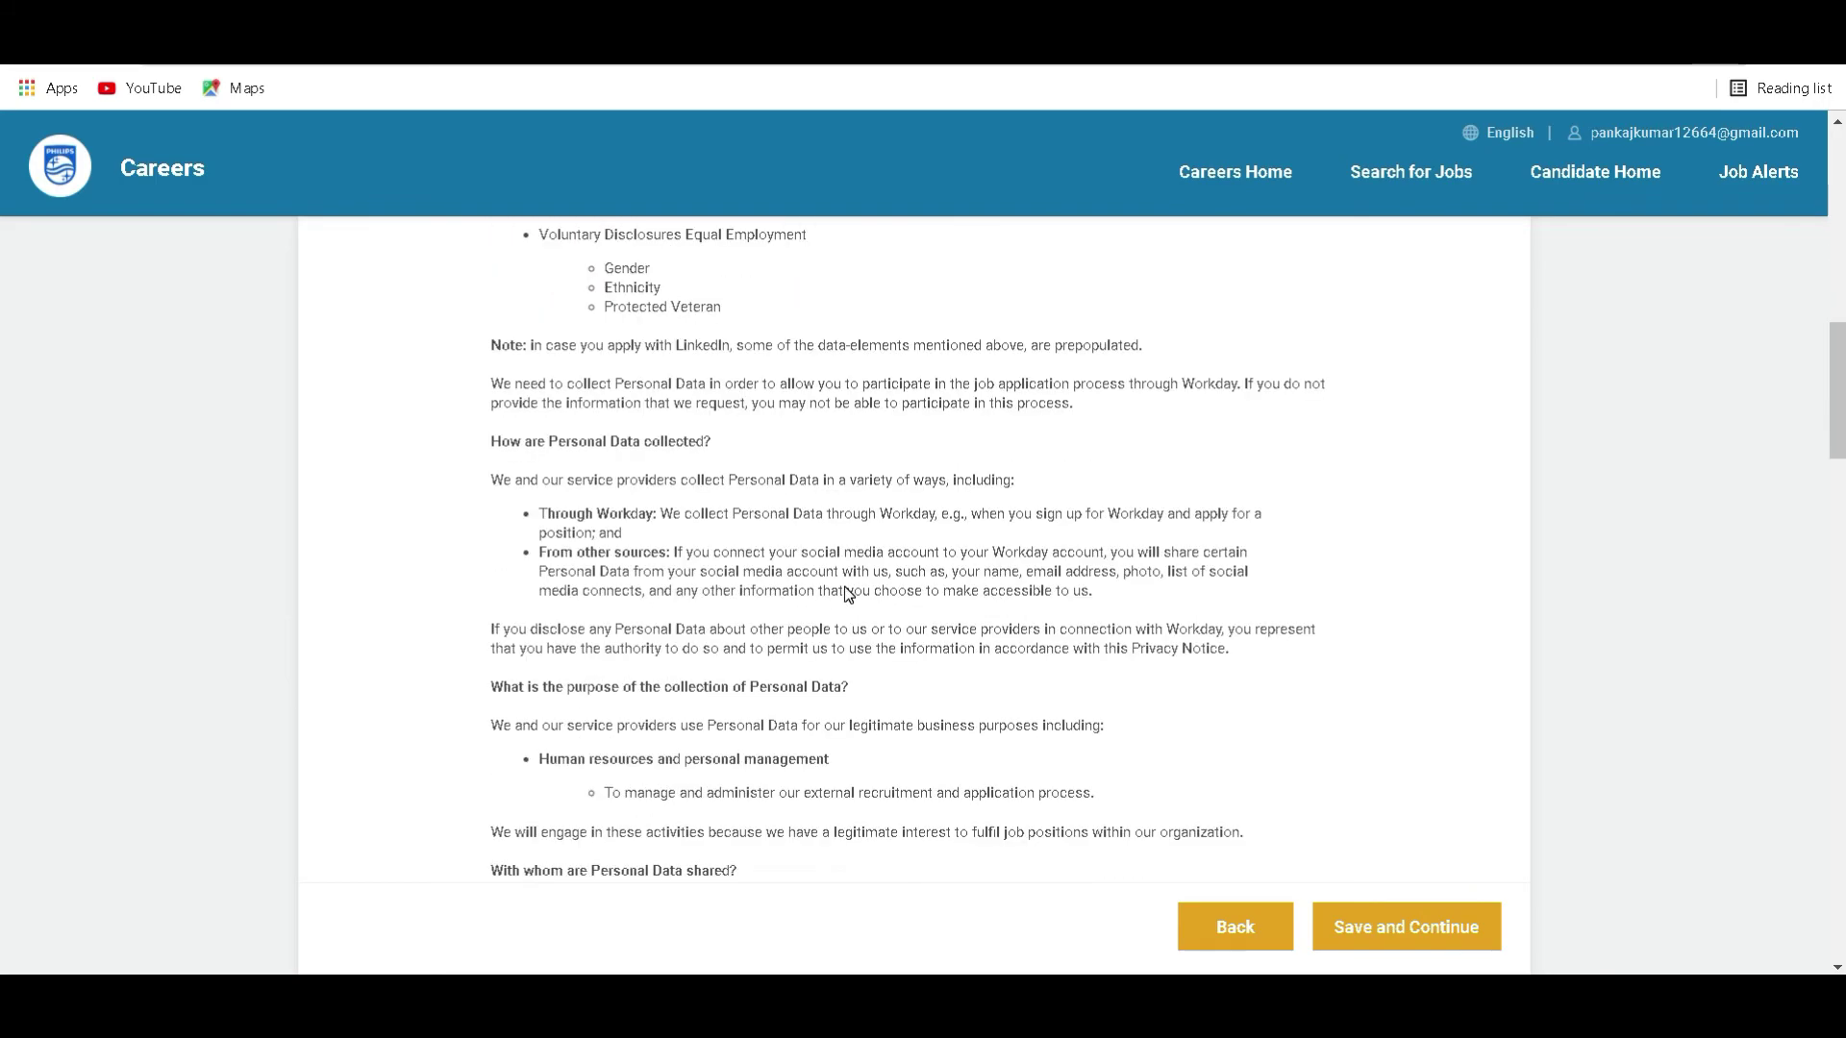
pyautogui.scroll(-15, 847, 594)
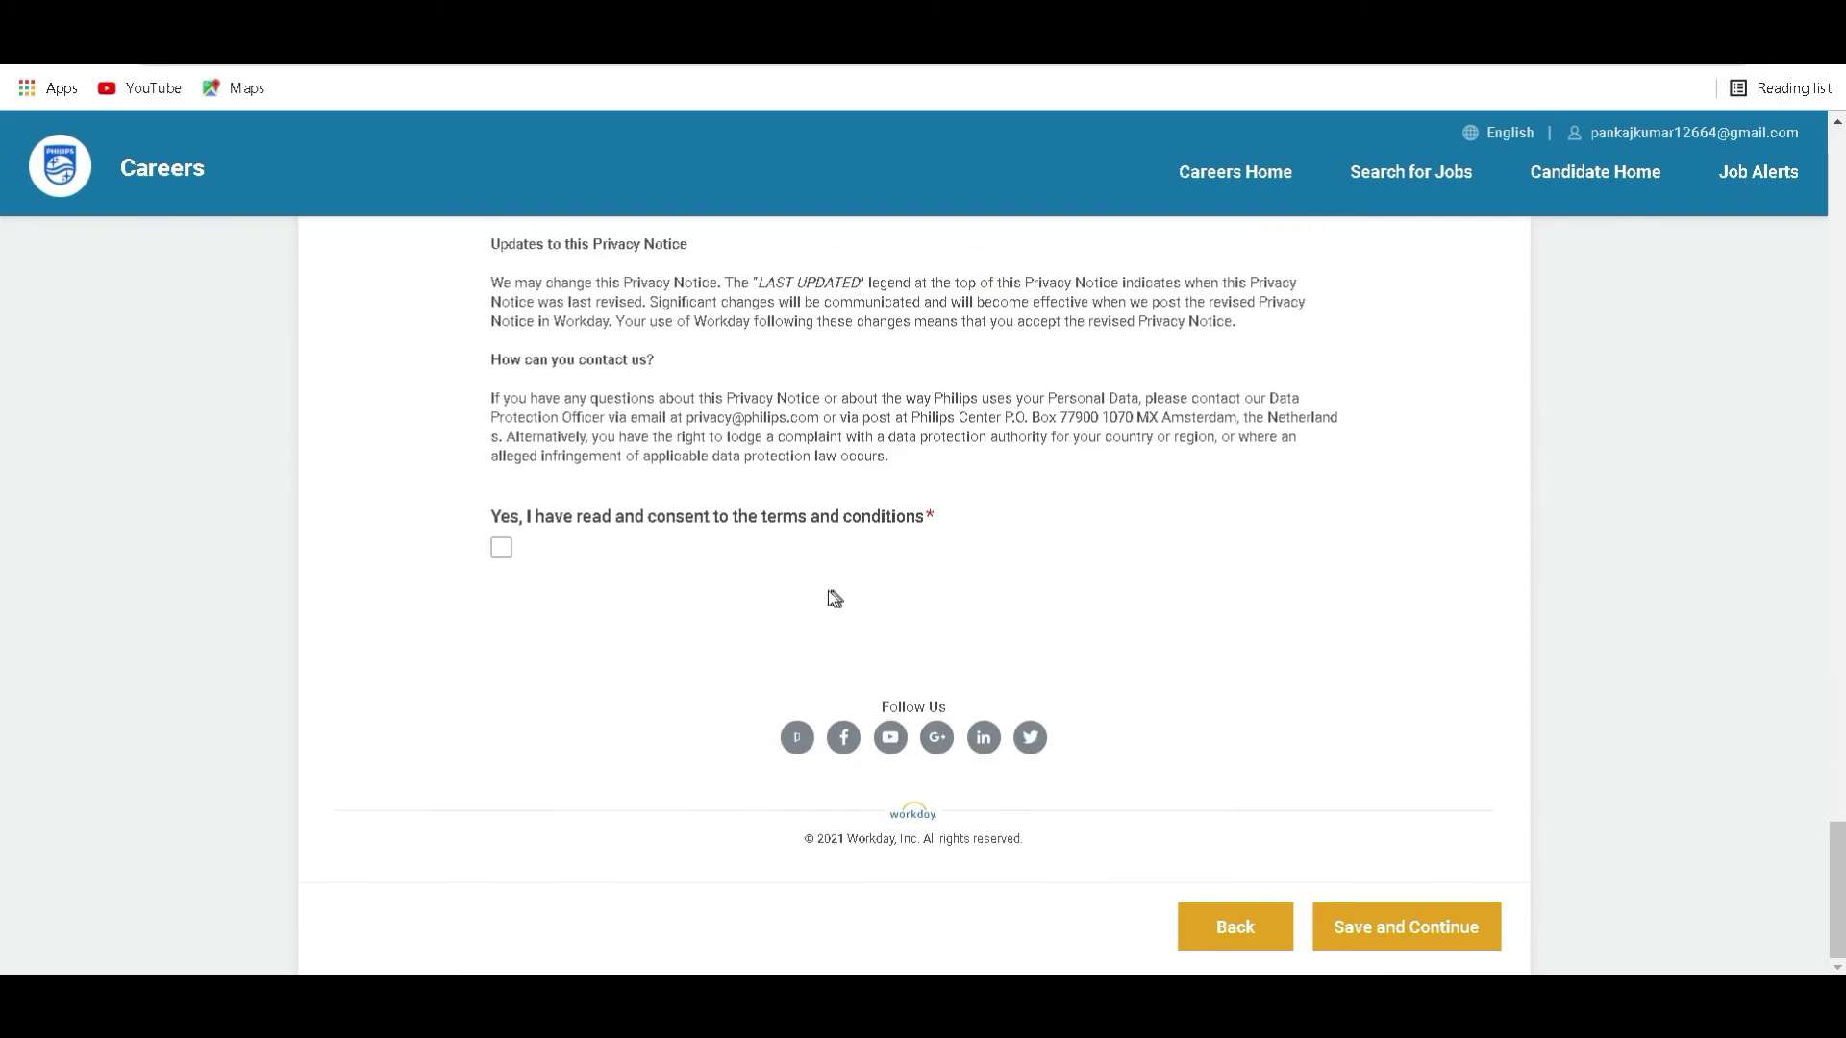
pyautogui.click(503, 548)
pyautogui.click(1393, 925)
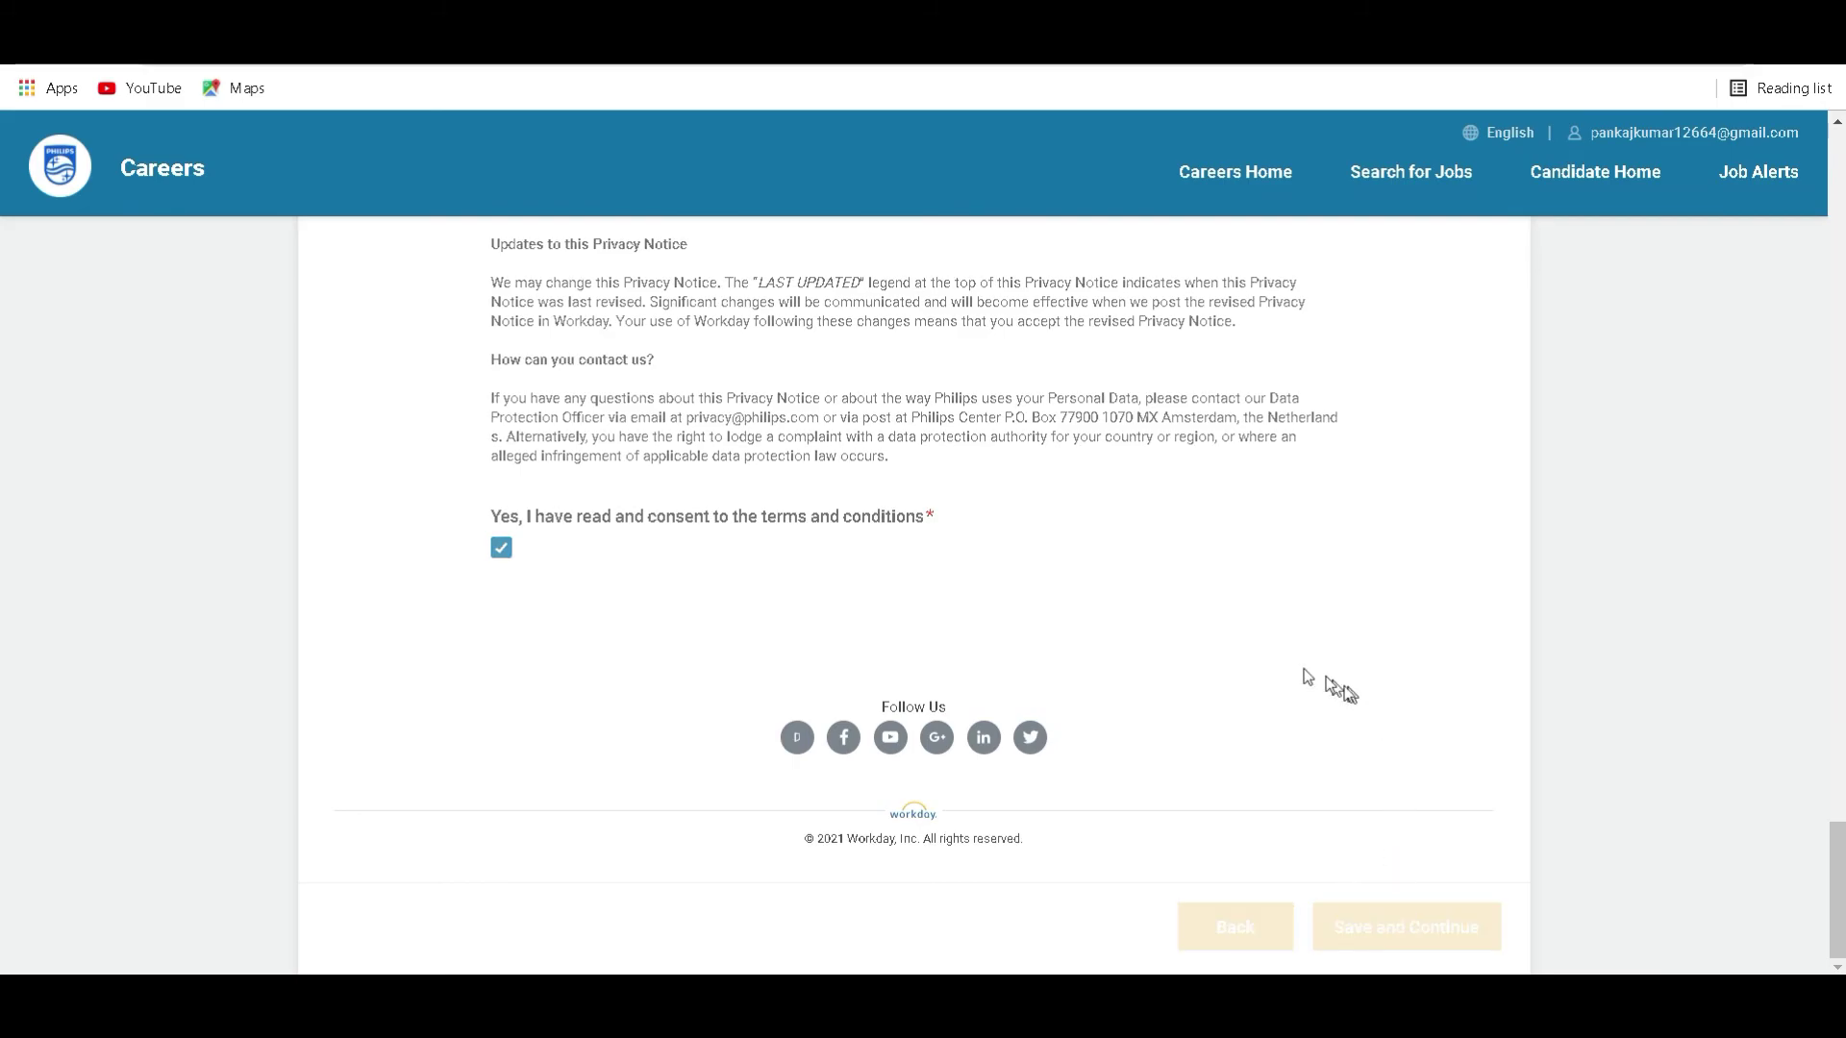
pyautogui.scroll(15, 1308, 673)
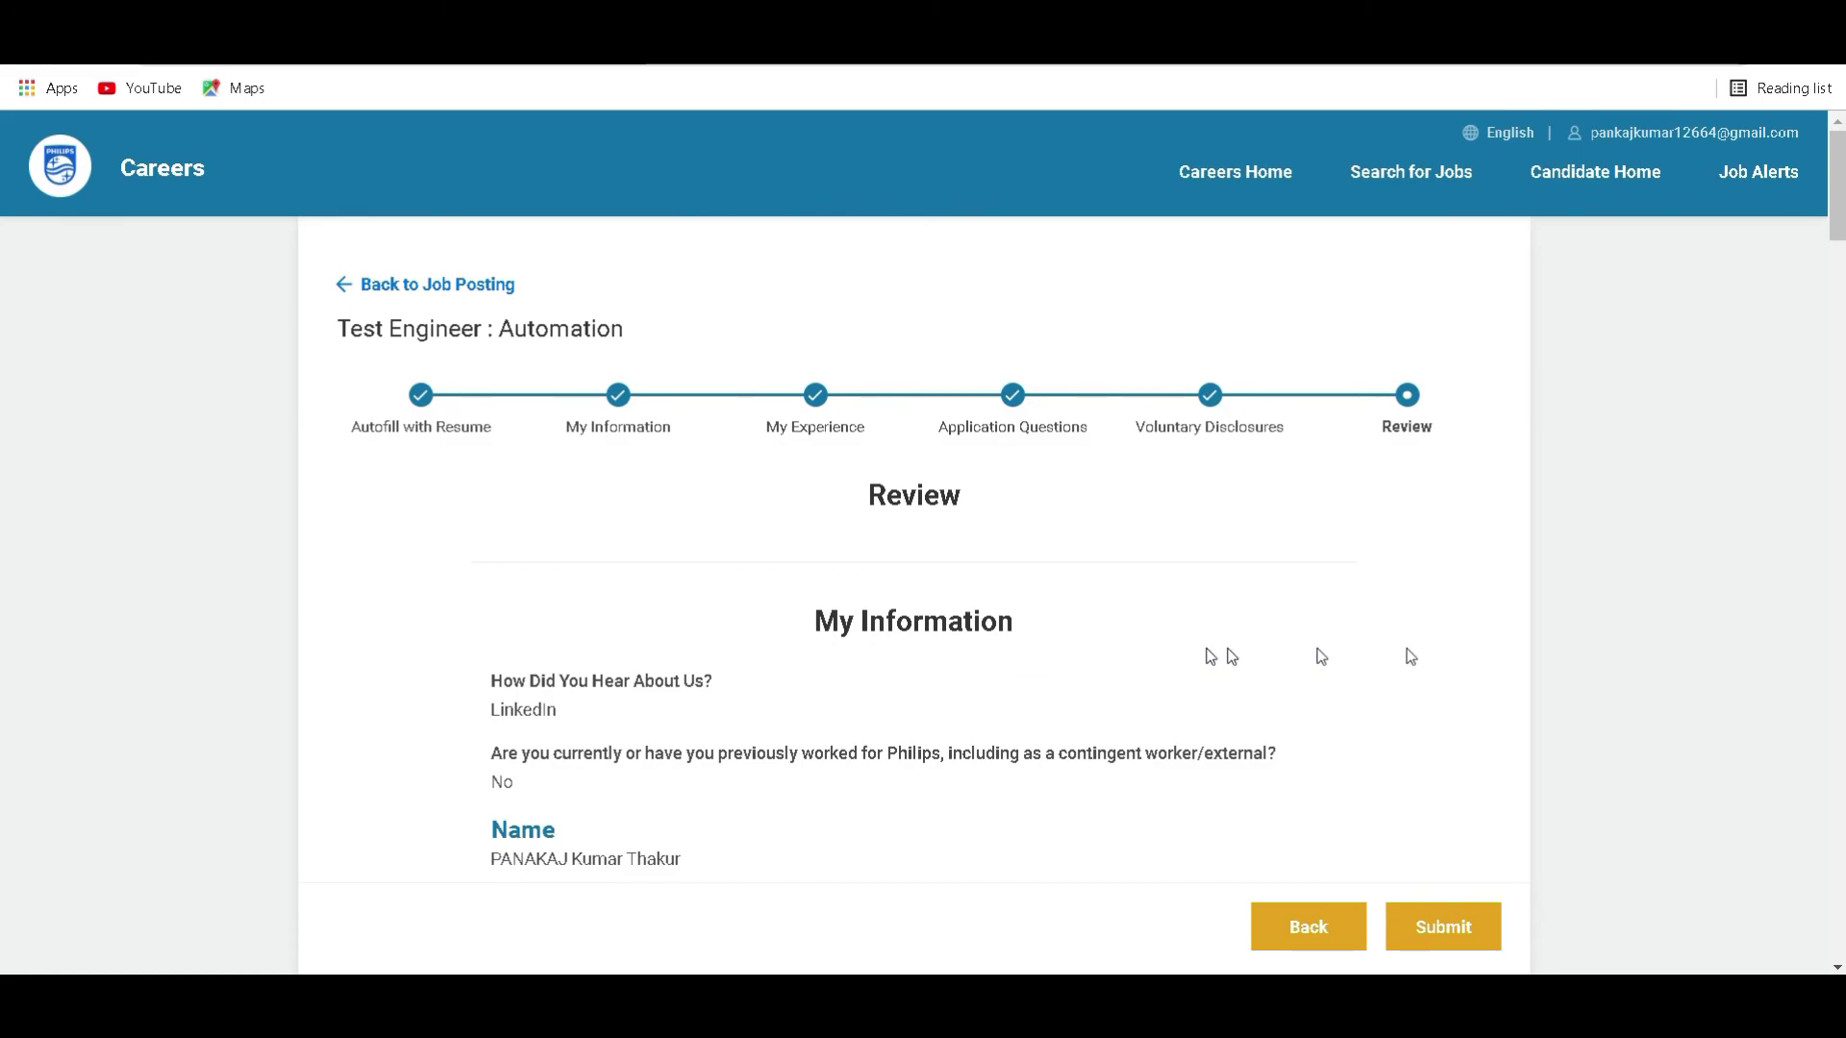
# Check the Review page details and submit the Test Engineer : Automation application
pyautogui.scroll(-6, 1355, 622)
pyautogui.scroll(-11, 1307, 650)
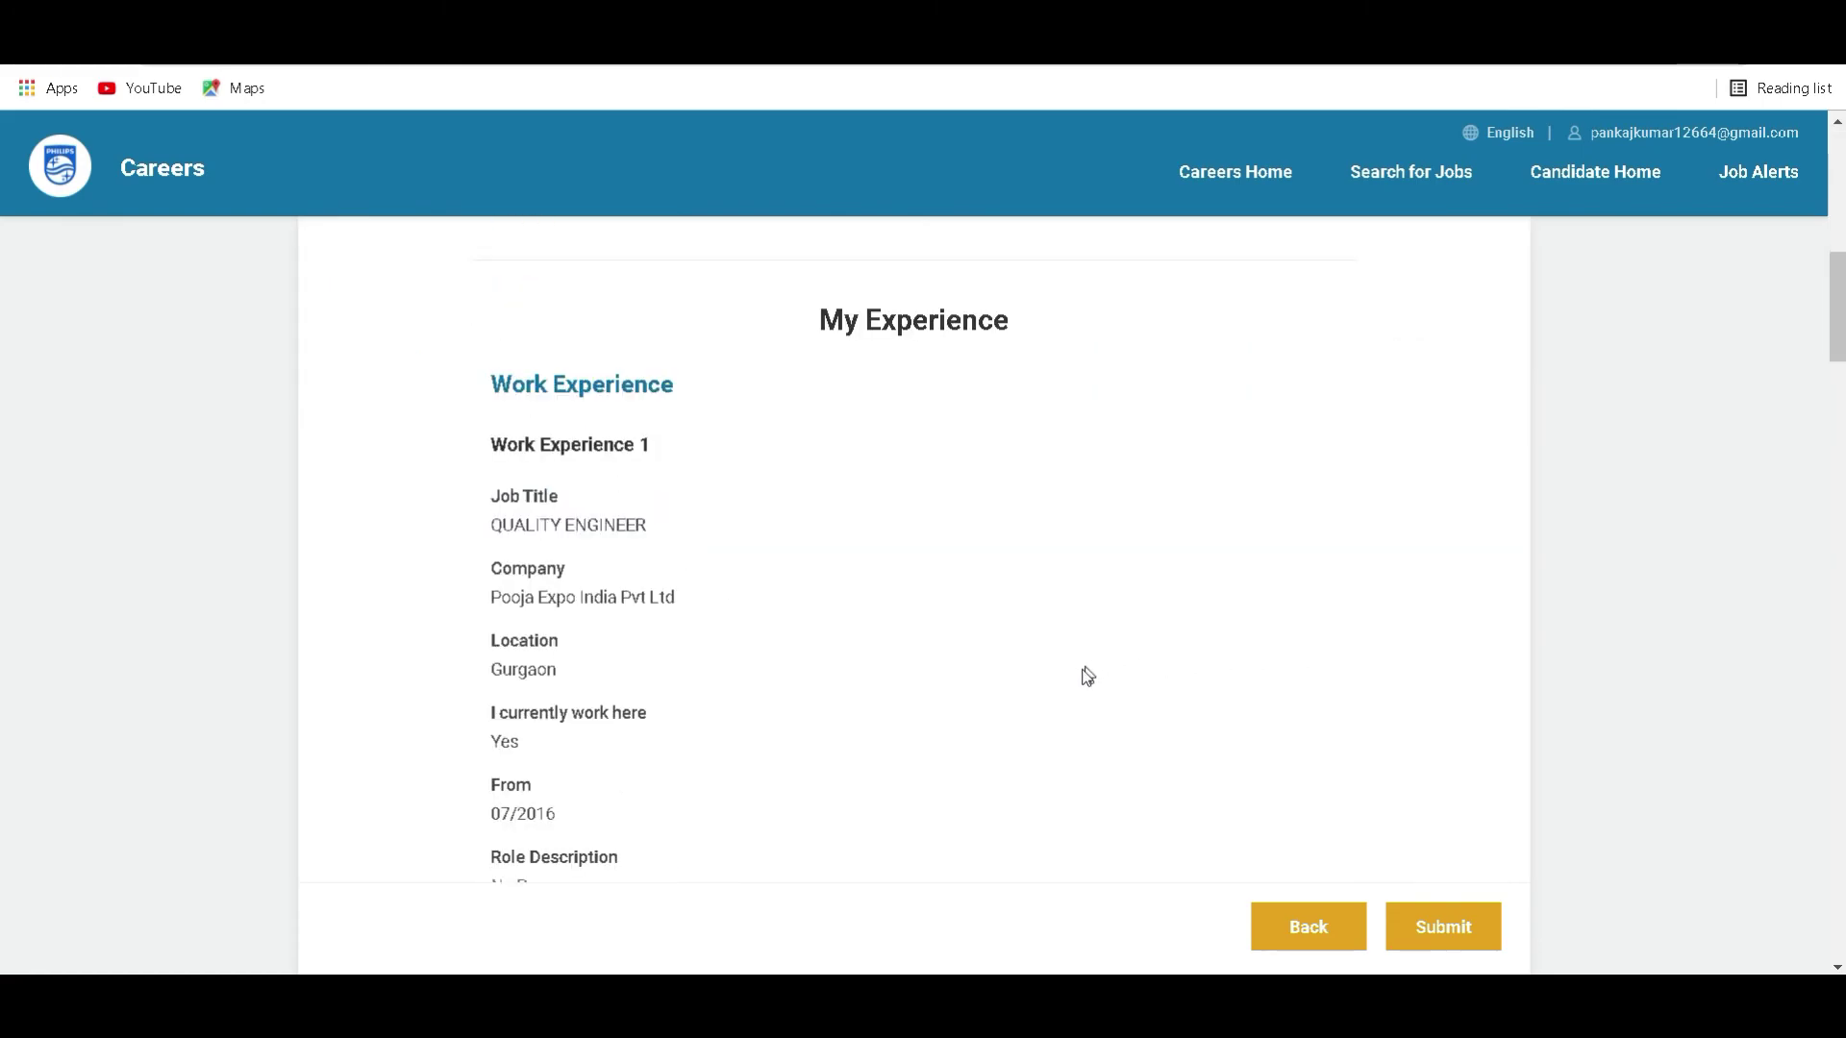
pyautogui.scroll(-10, 734, 619)
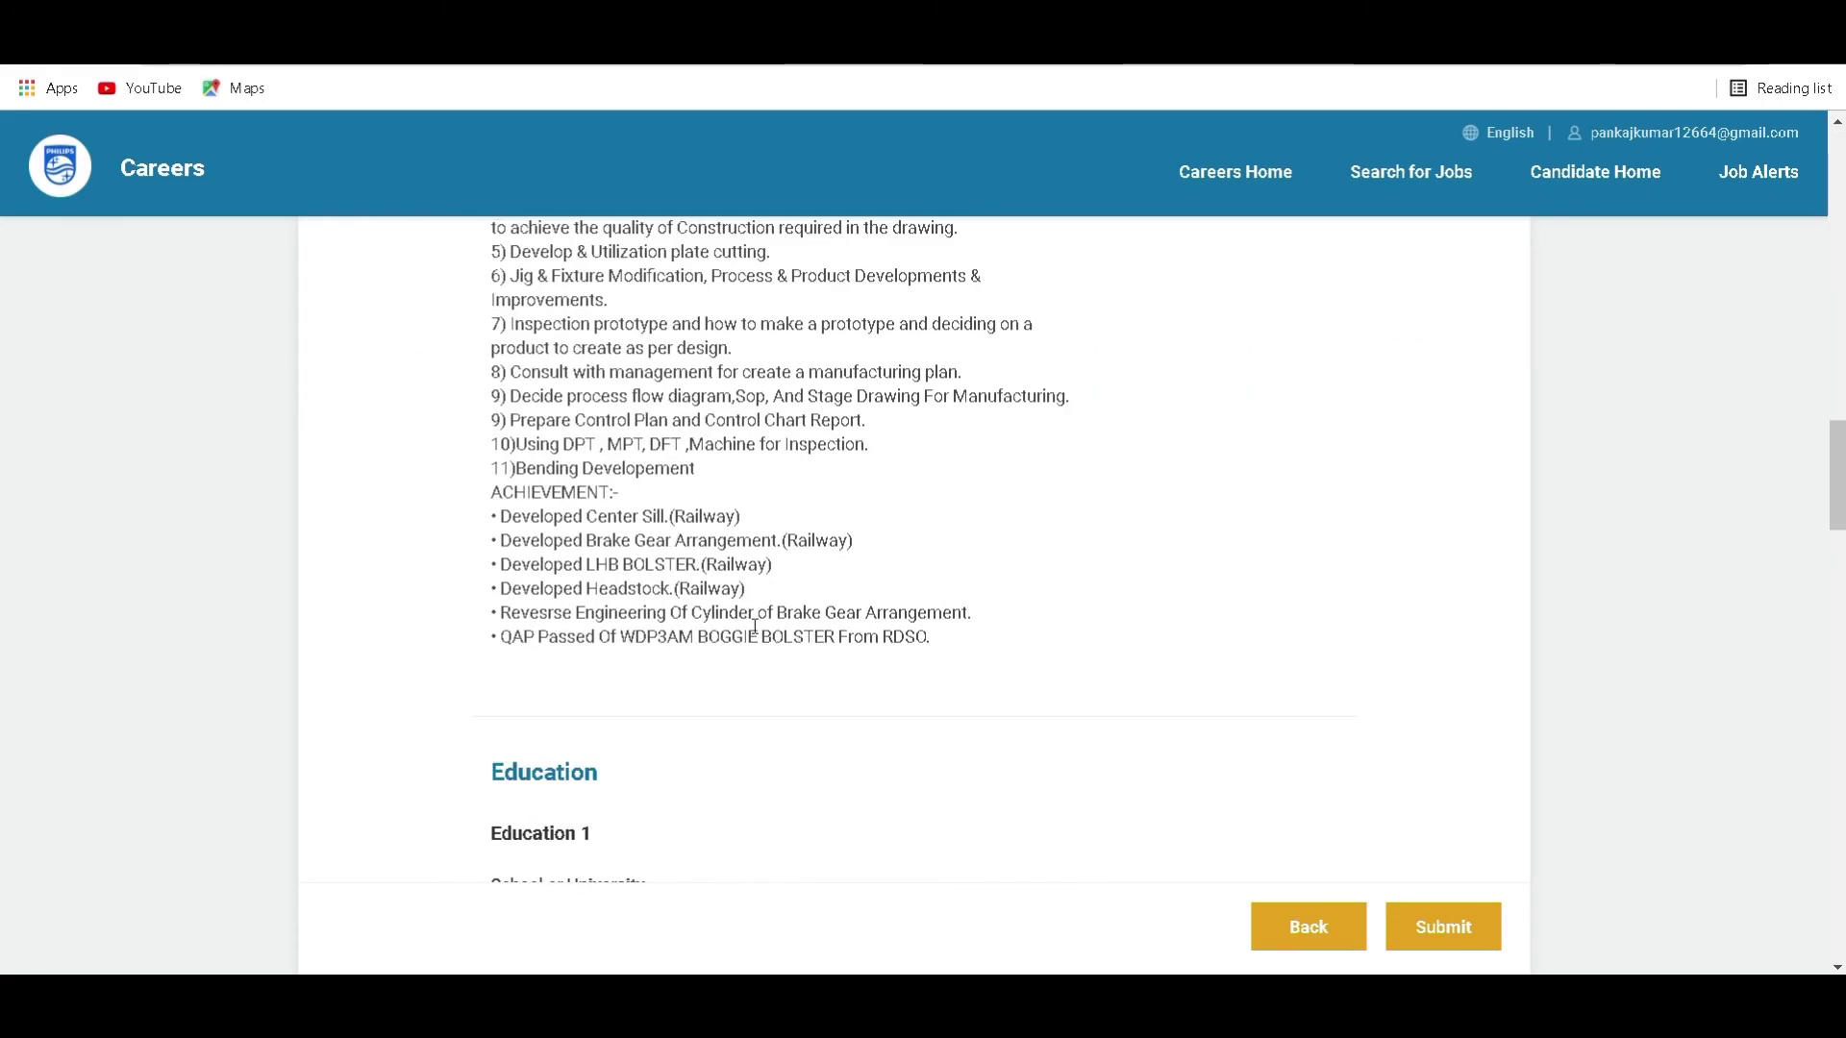
pyautogui.scroll(-12, 815, 651)
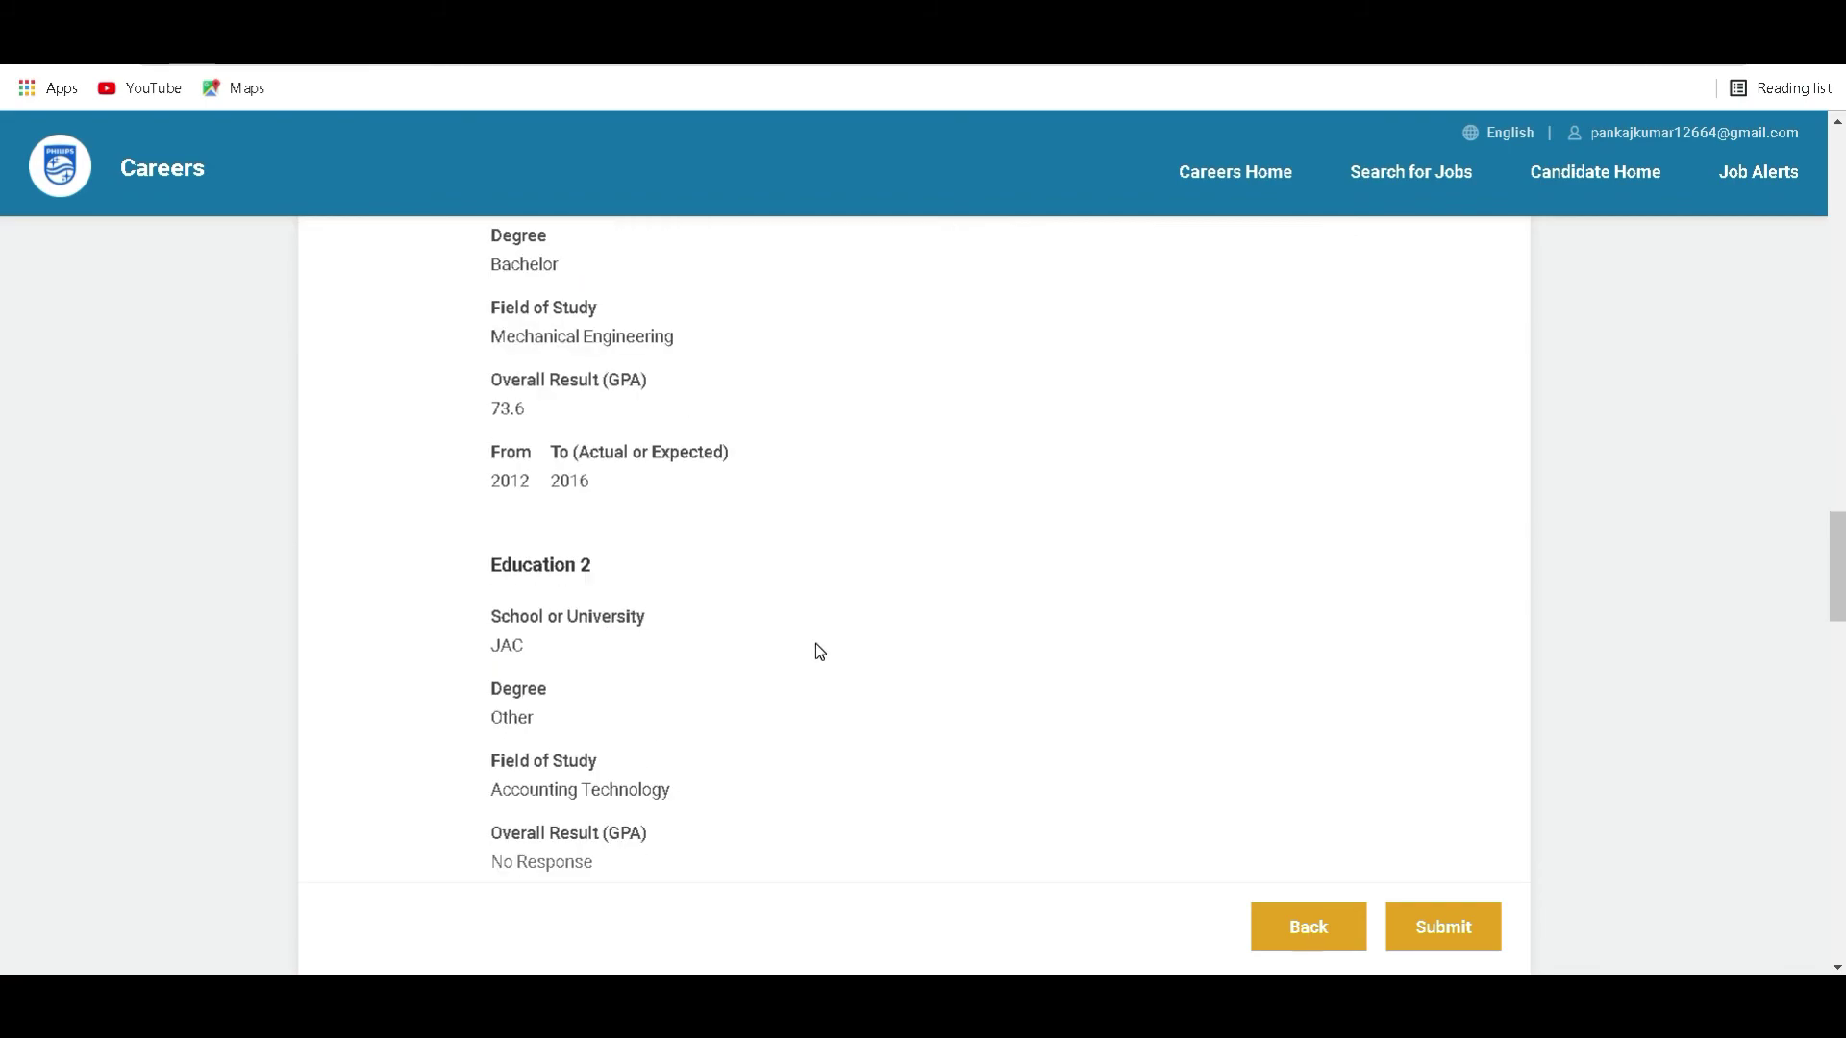
pyautogui.scroll(-7, 815, 651)
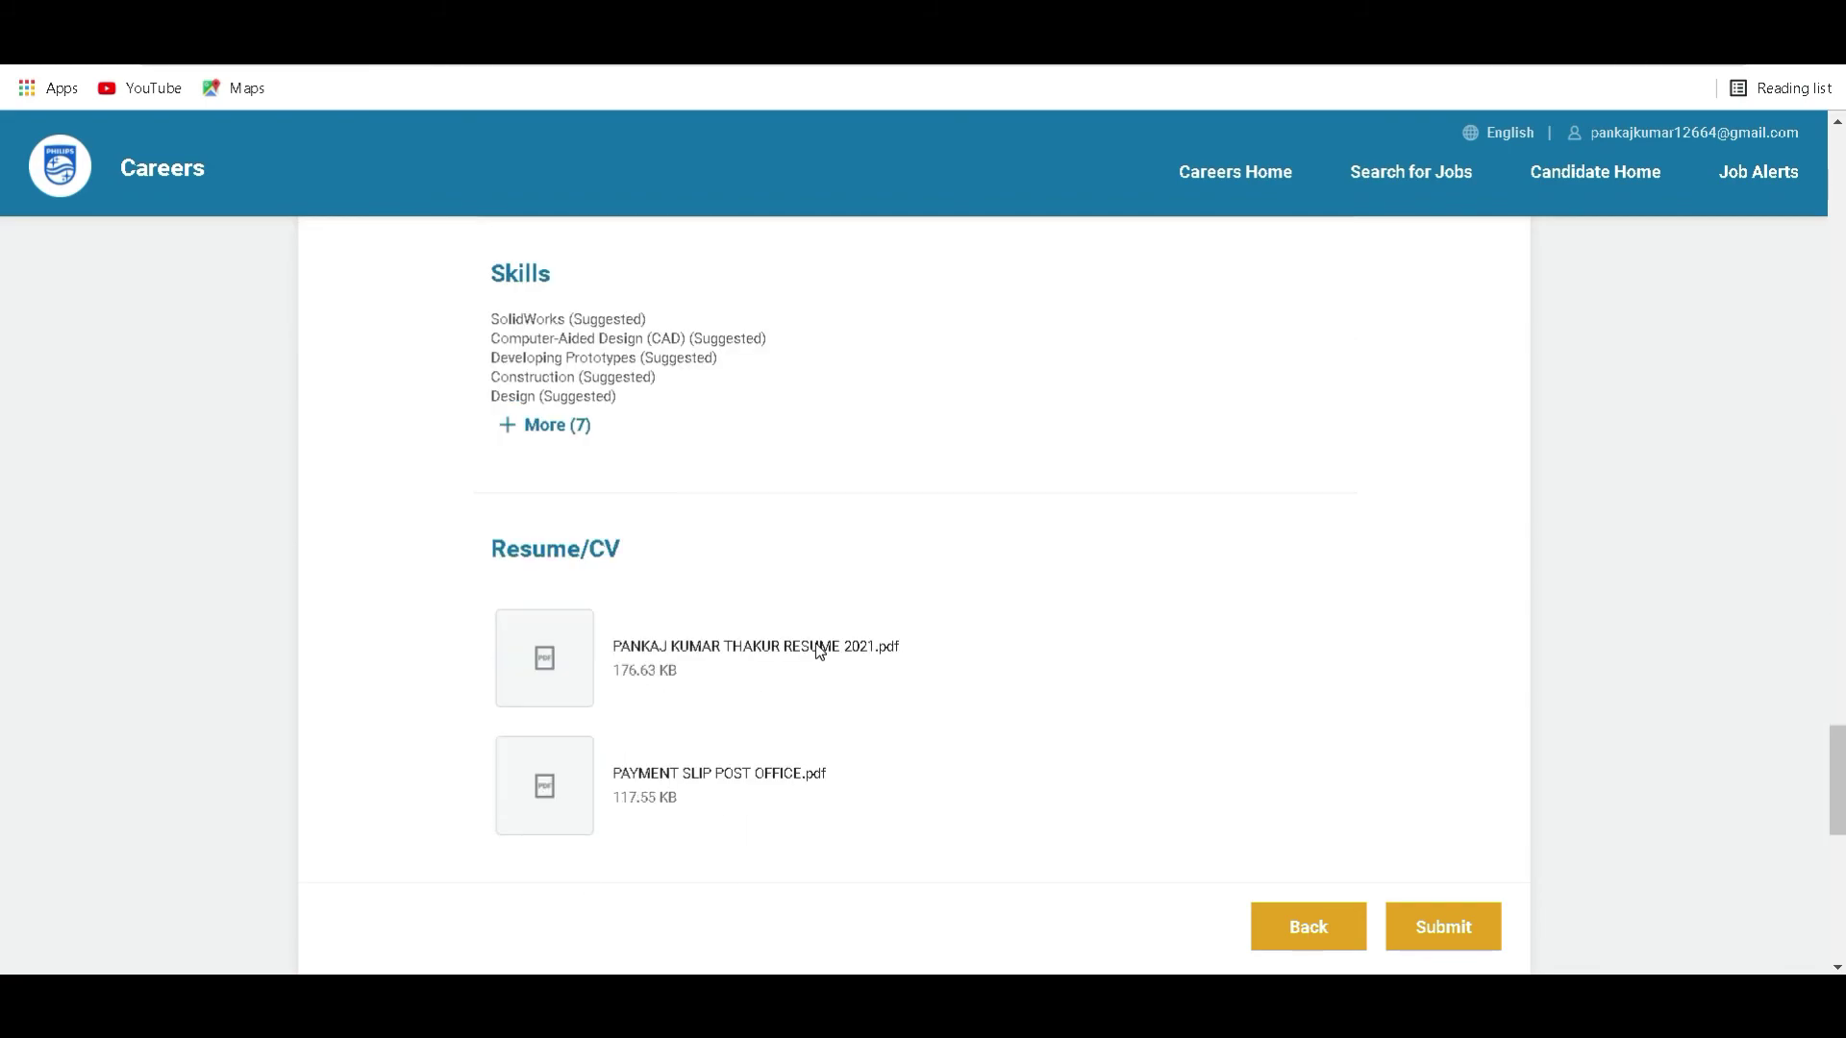
pyautogui.click(1450, 937)
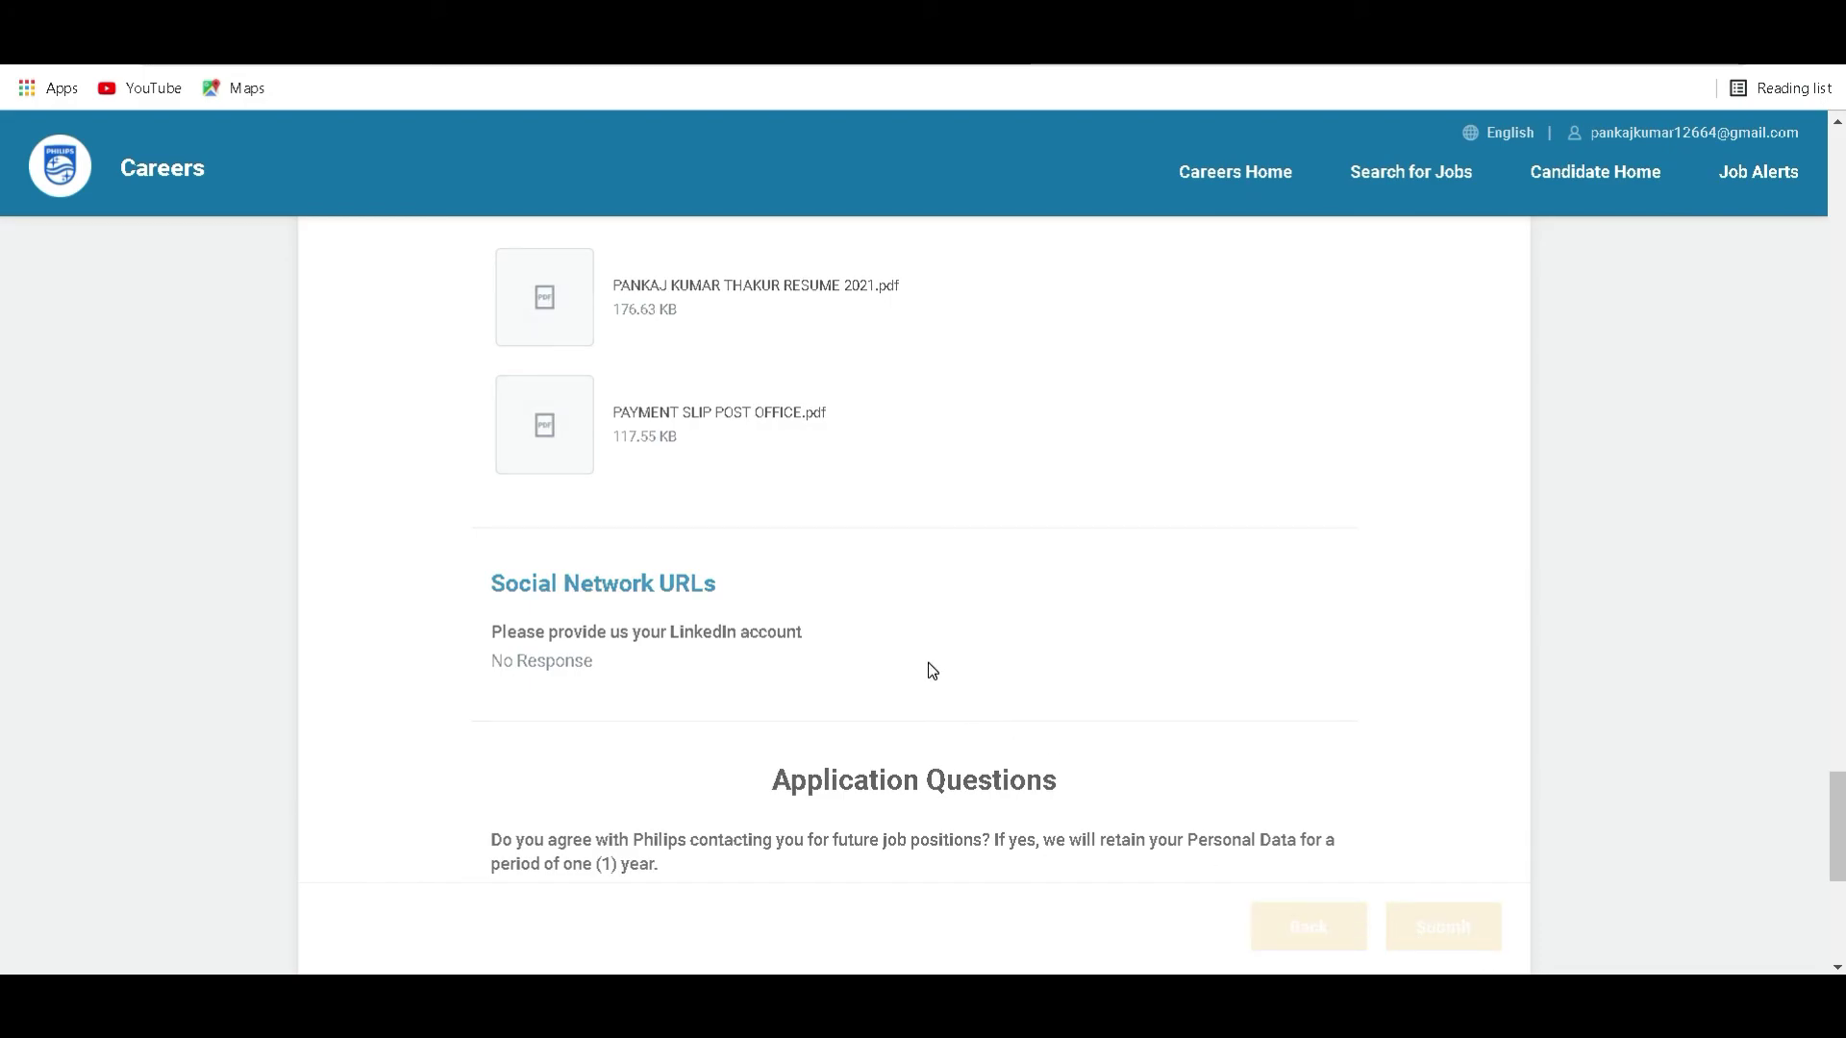
pyautogui.scroll(6, 932, 670)
pyautogui.scroll(15, 934, 667)
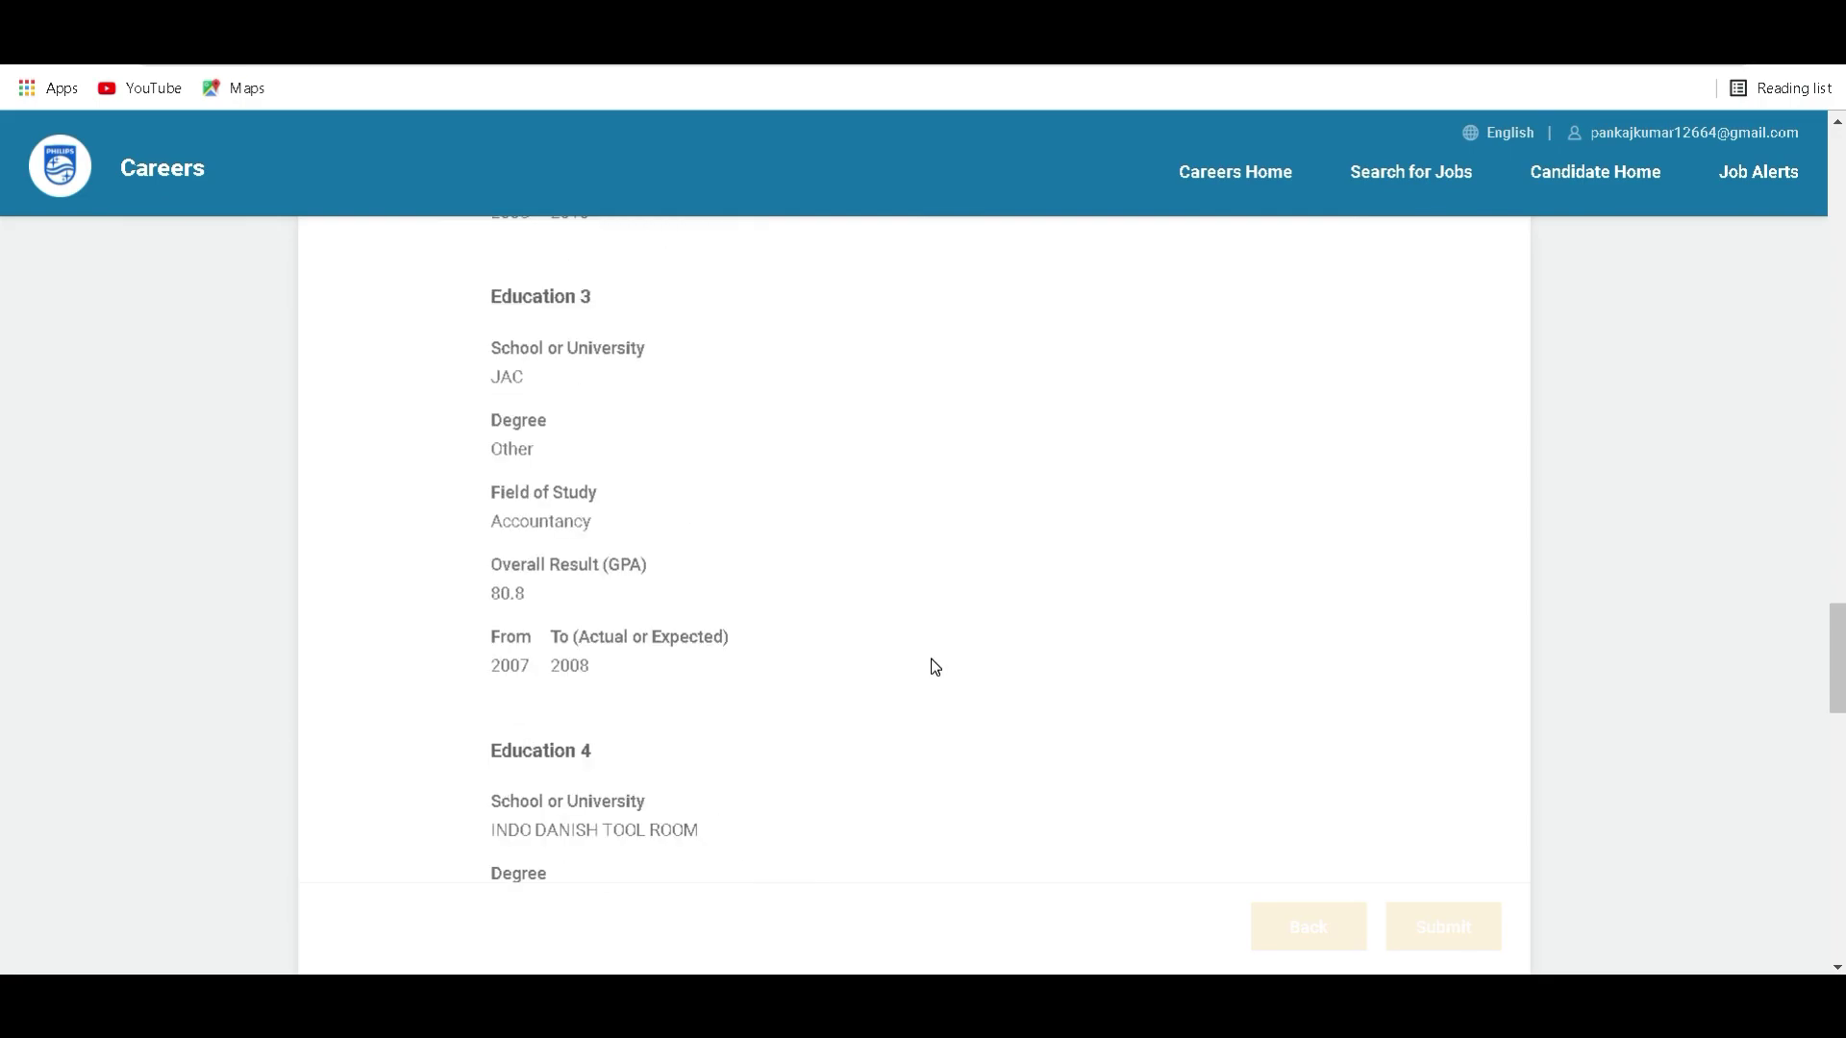
pyautogui.scroll(4, 934, 668)
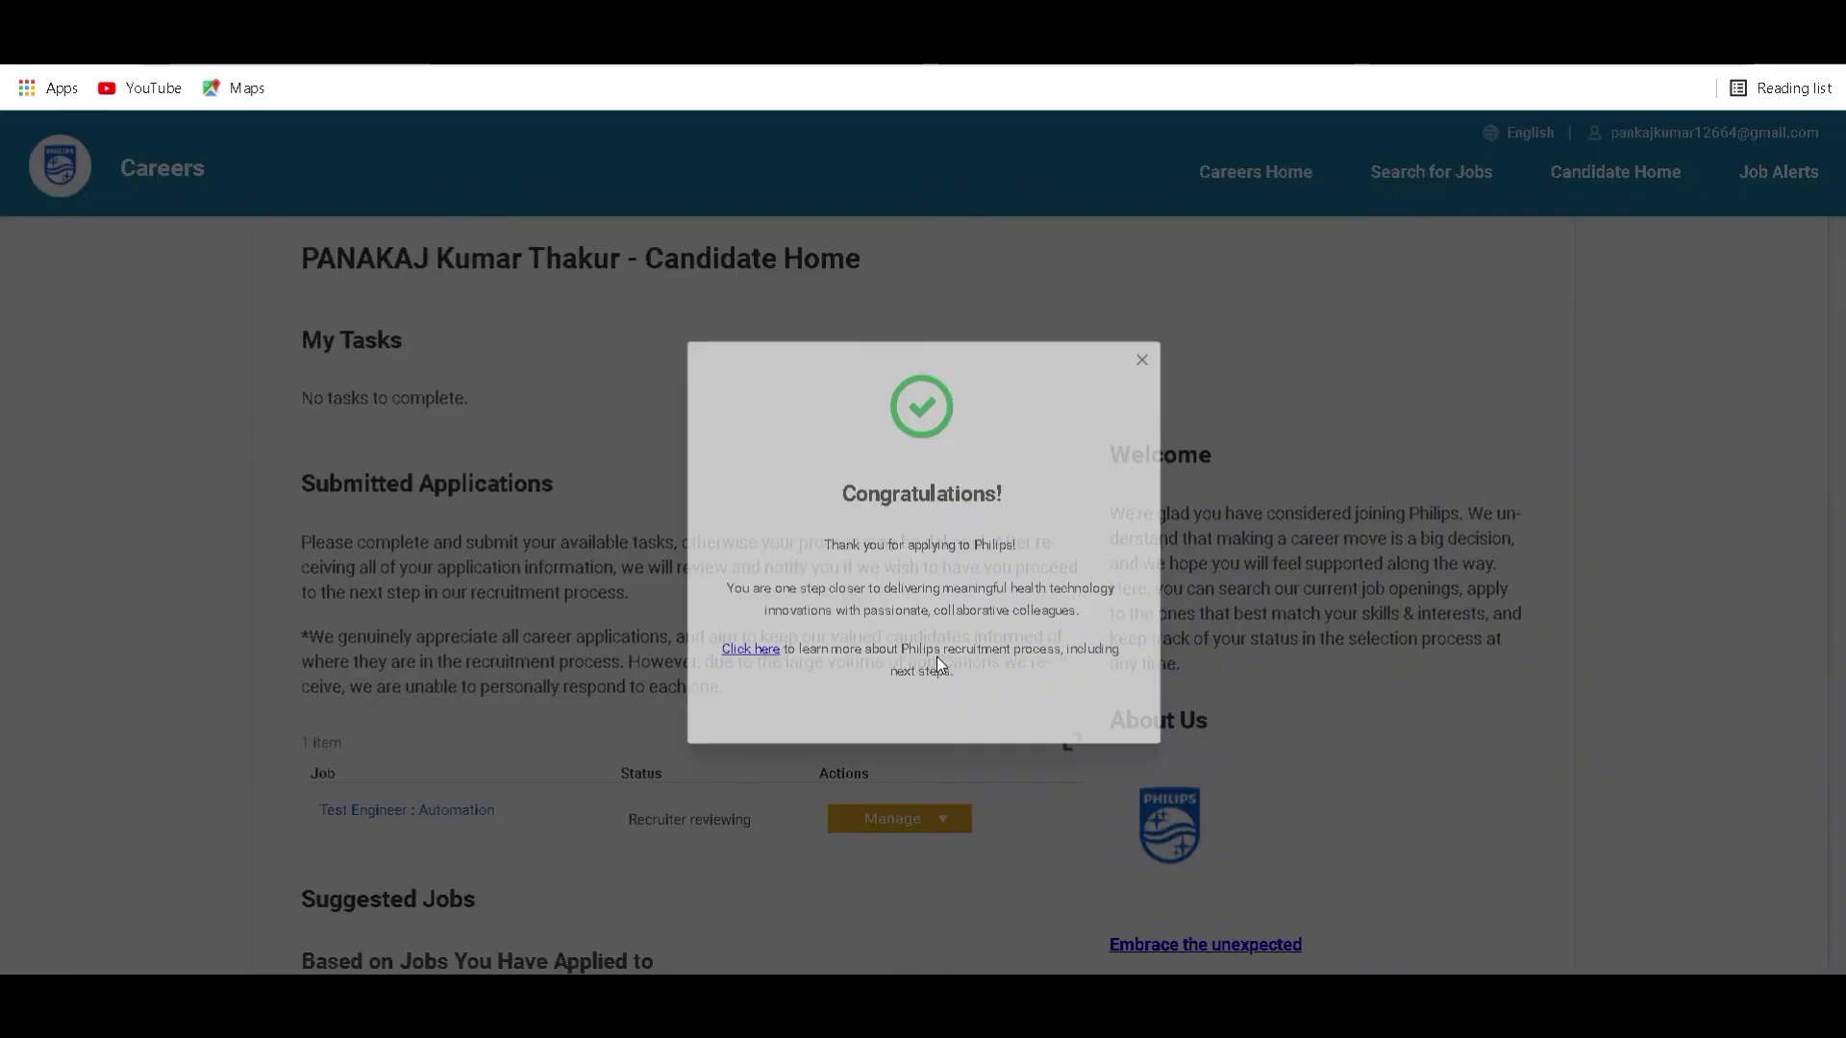